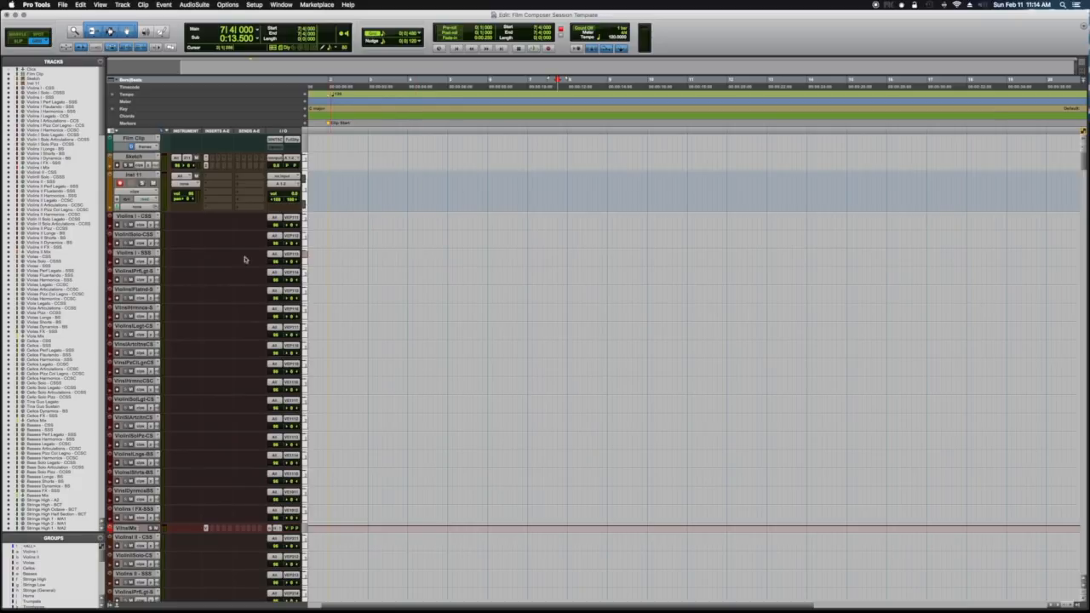
Look through the template's orchestral tracks, from the violins down to the low strings and back to the start.
scroll(206, 263, down, 15)
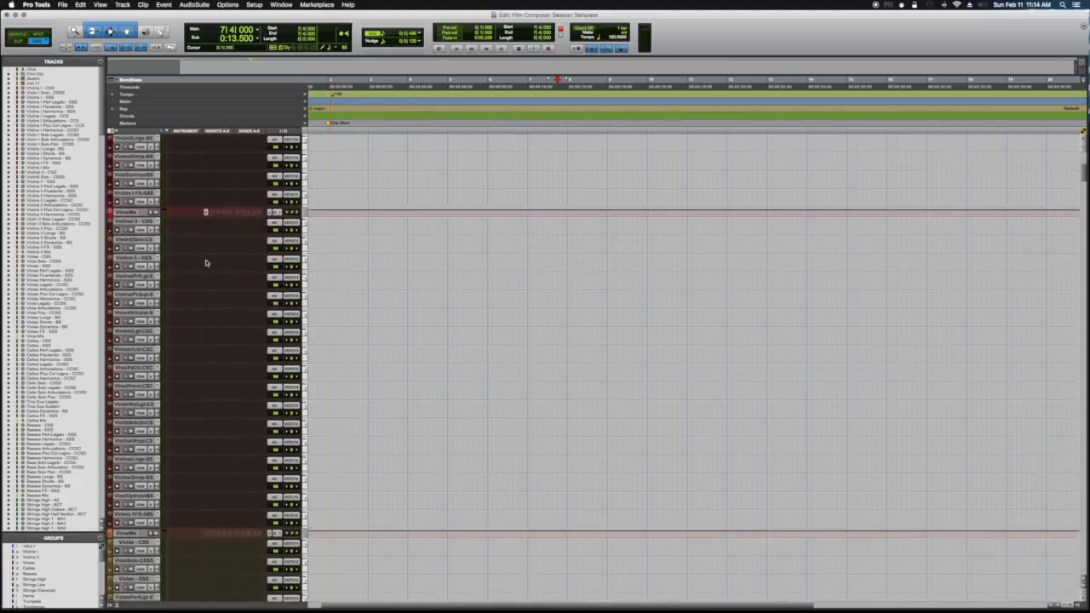
scroll(205, 263, down, 15)
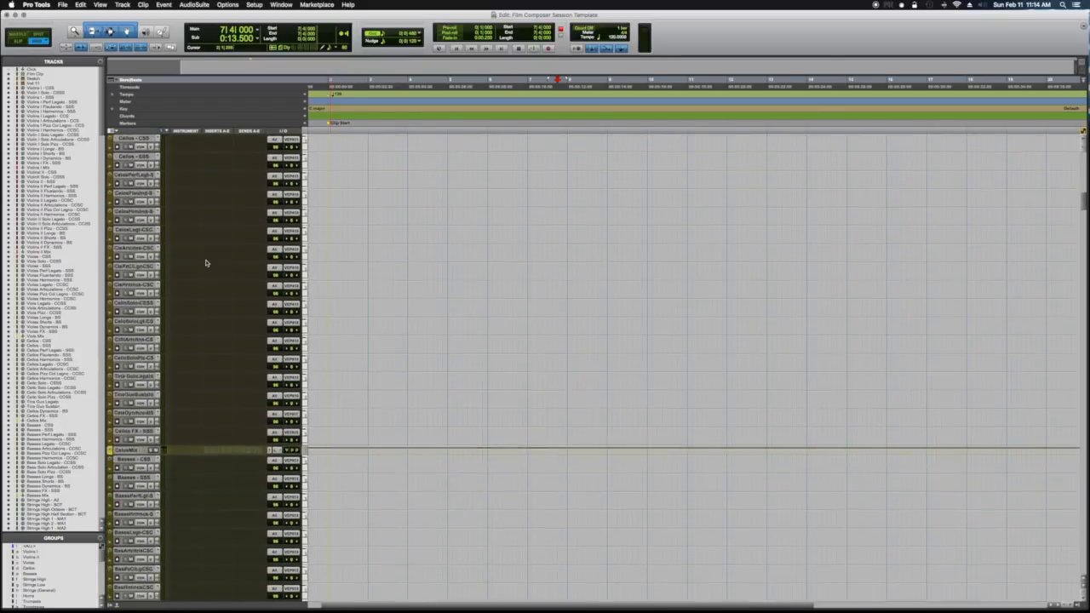
scroll(205, 263, down, 8)
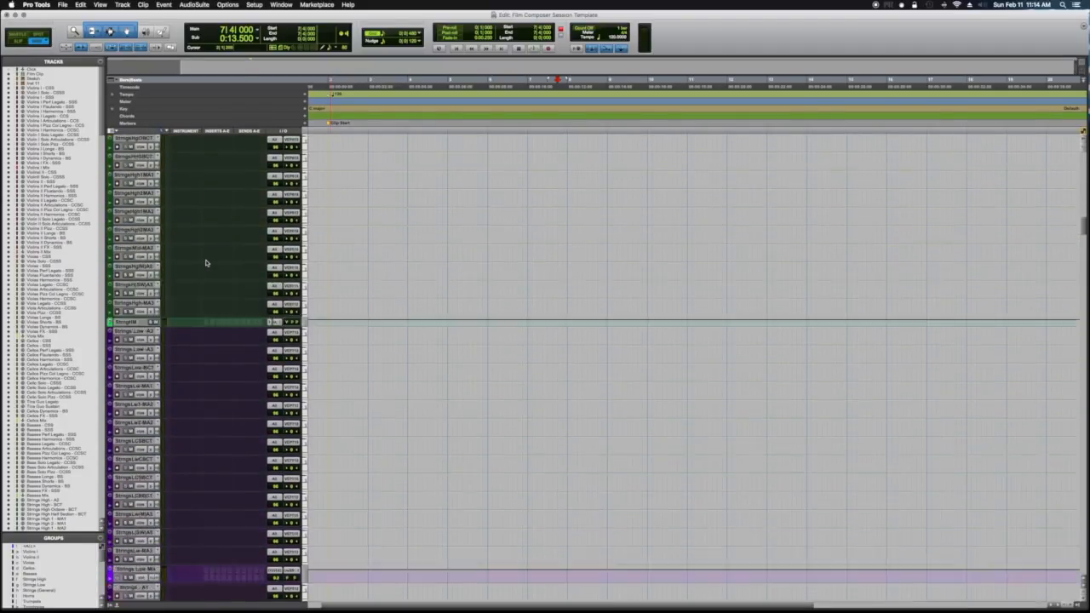
scroll(205, 262, up, 15)
scroll(206, 262, up, 15)
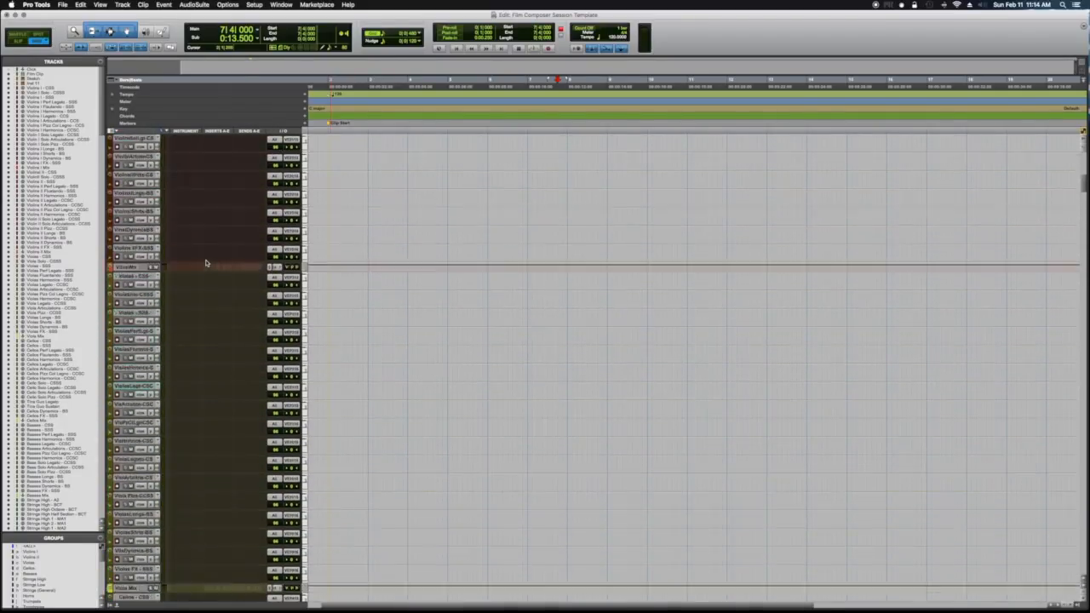
scroll(206, 263, up, 6)
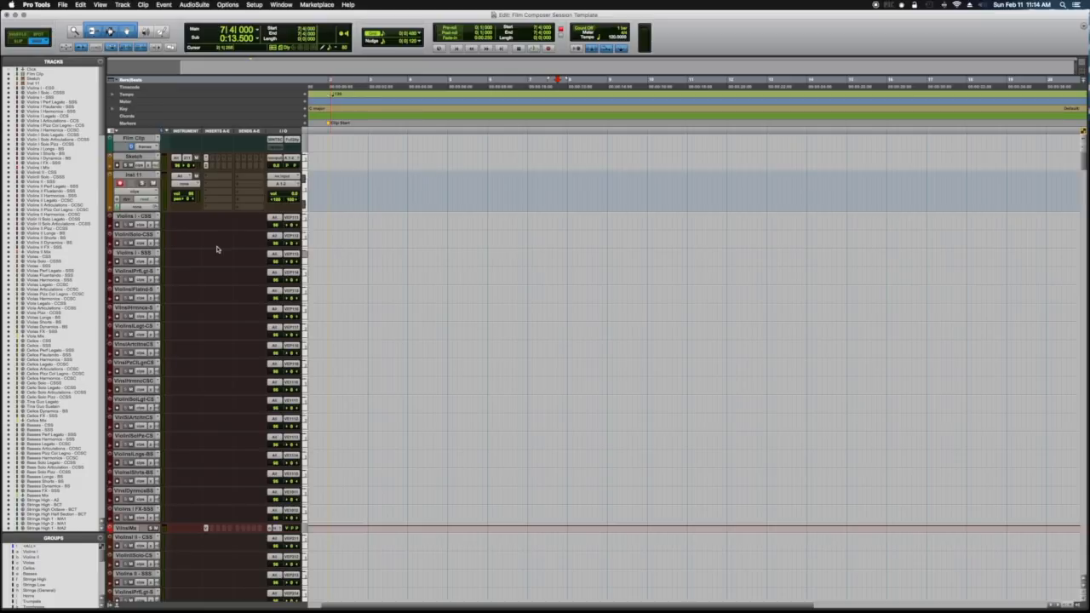
Try to create a new MIDI track below the Inst 11 track.
click(133, 175)
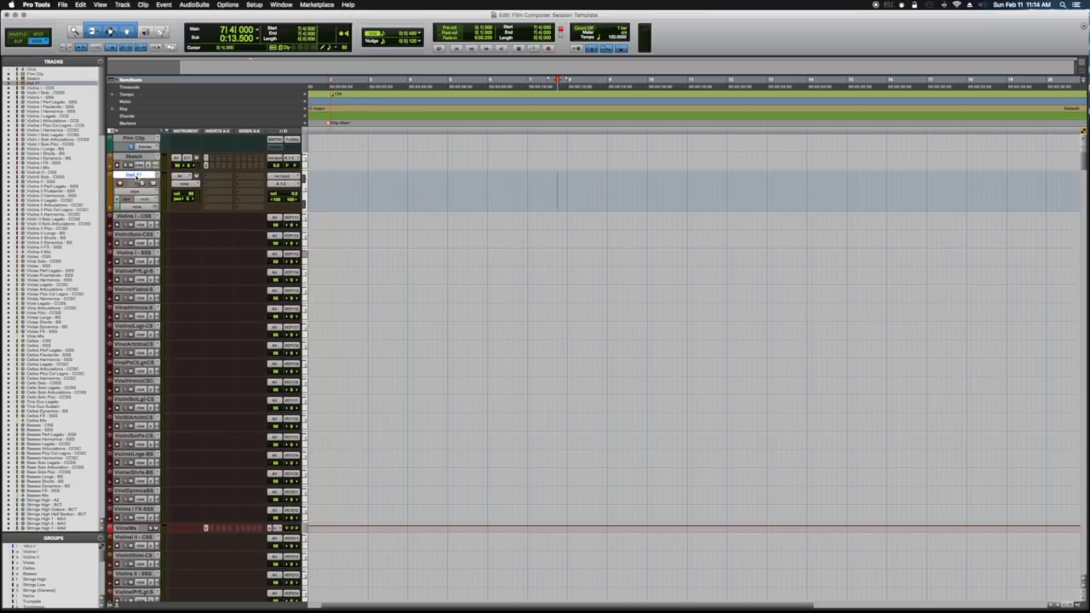
key(super+shift+n)
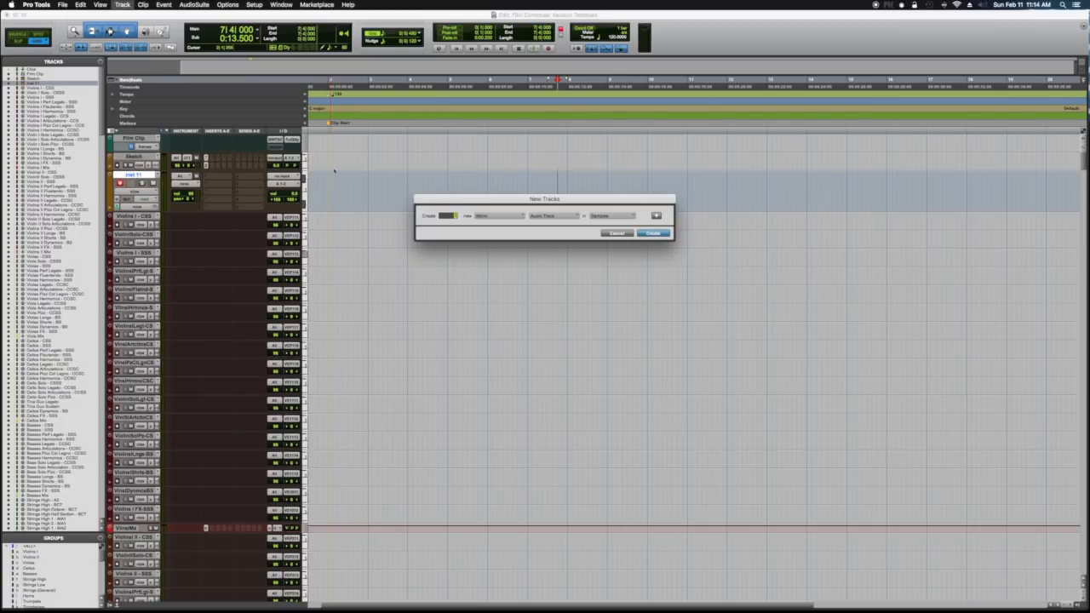
click(554, 217)
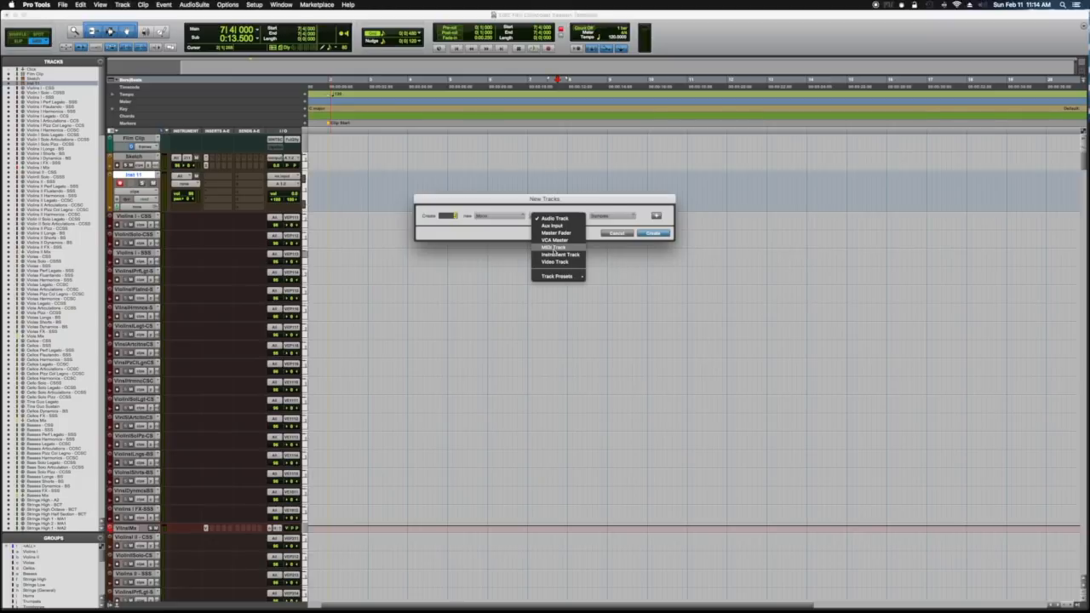
click(555, 249)
click(653, 234)
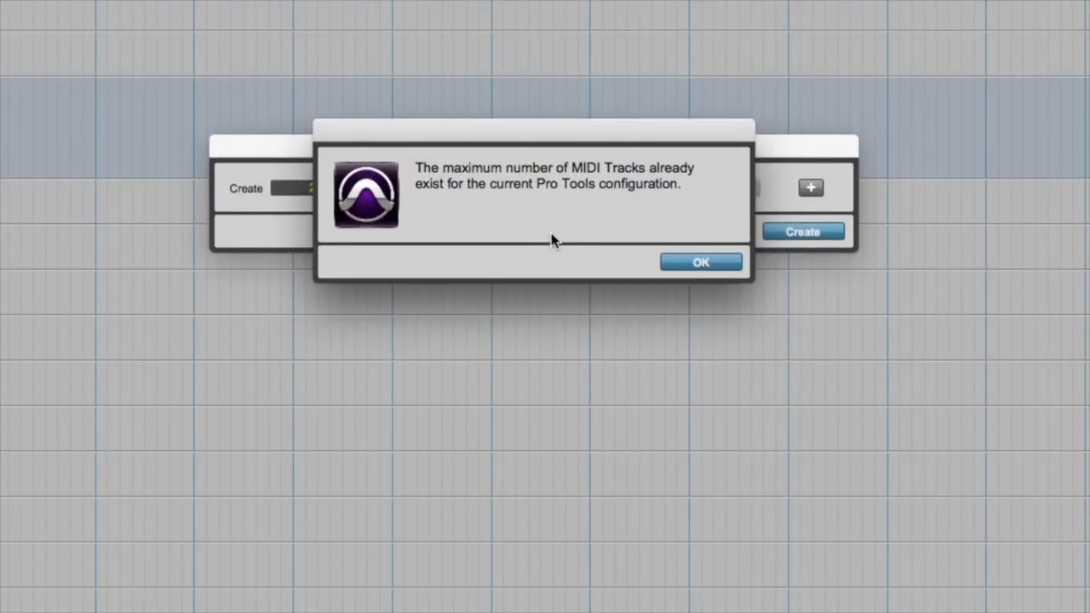
click(689, 258)
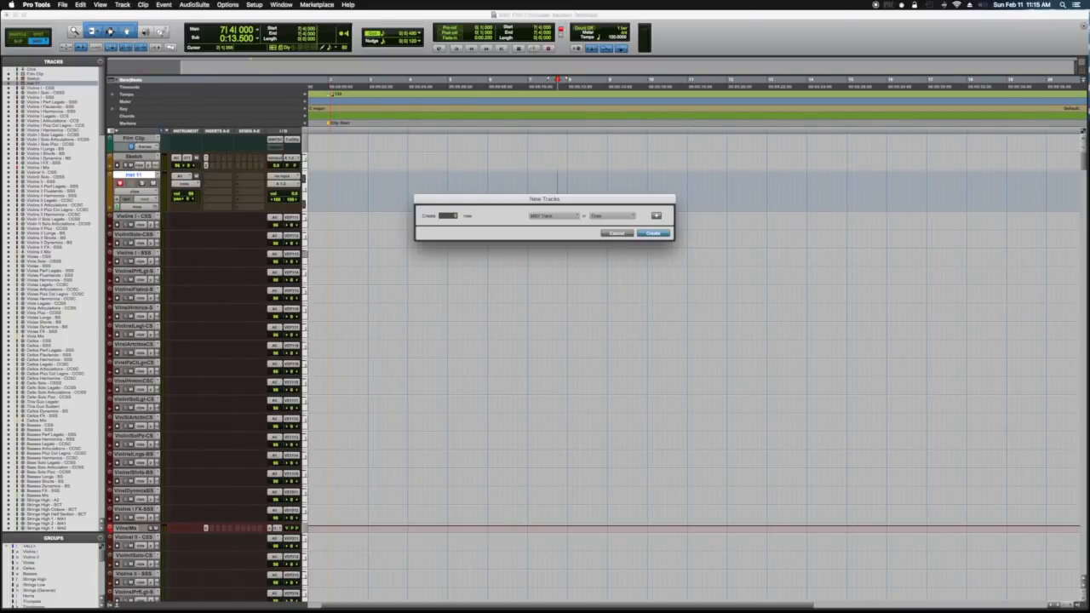
key(ctrl+Right)
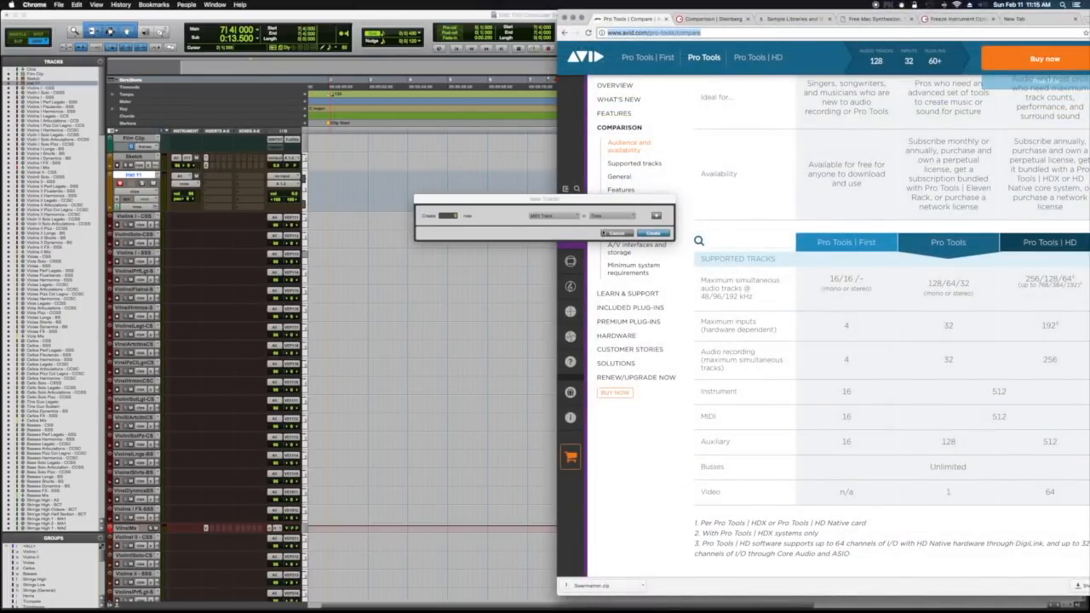
click(617, 234)
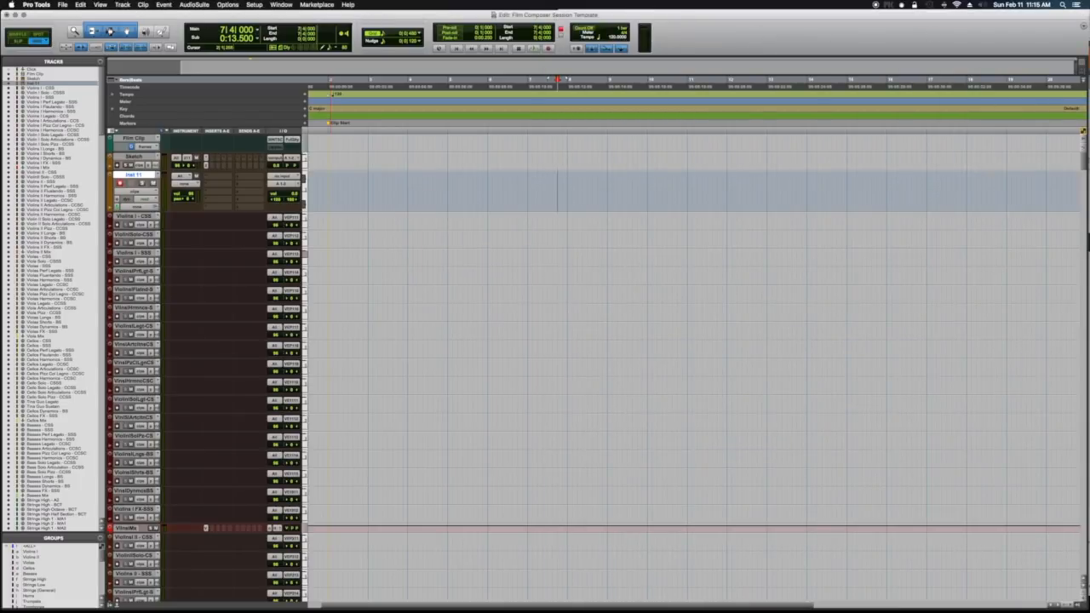
Switch to Chrome, examine the supported track limits on Avid's Pro Tools comparison page, and return to Pro Tools.
key(super+Tab)
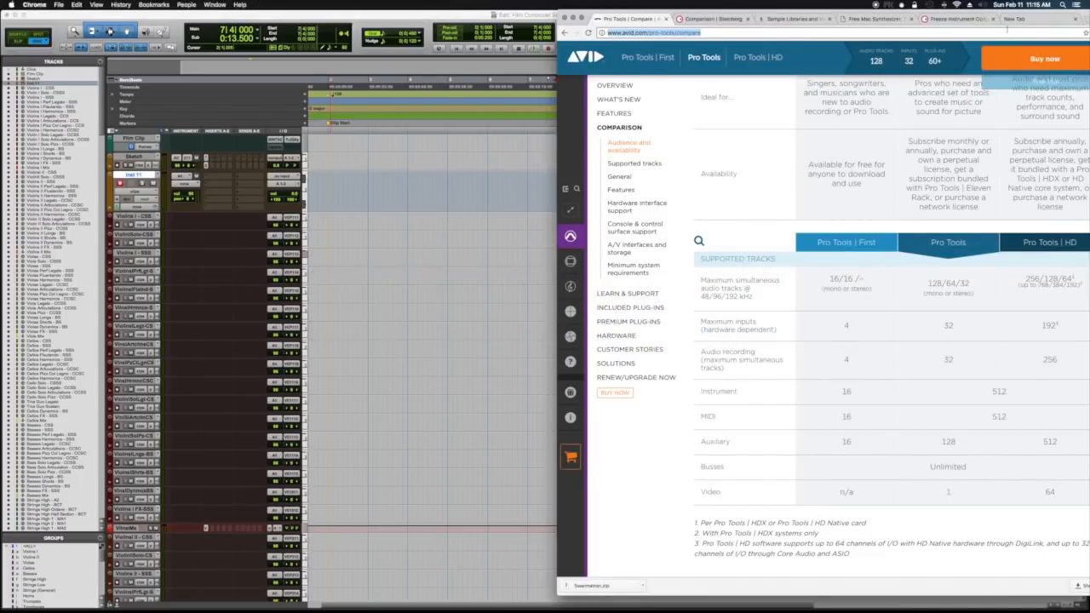
drag(1059, 15, 763, 19)
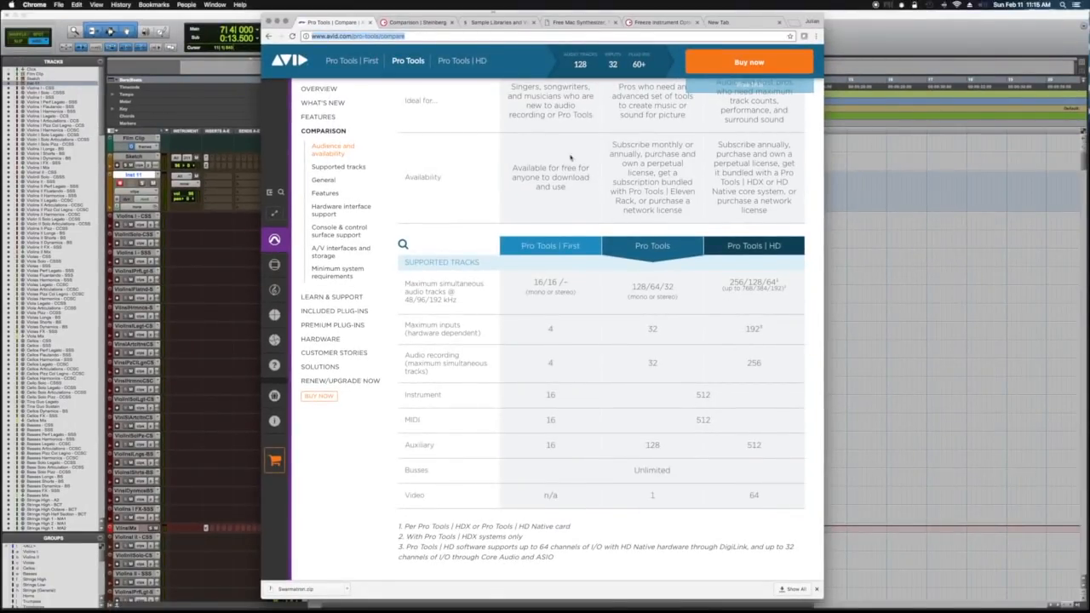
key(super+Tab)
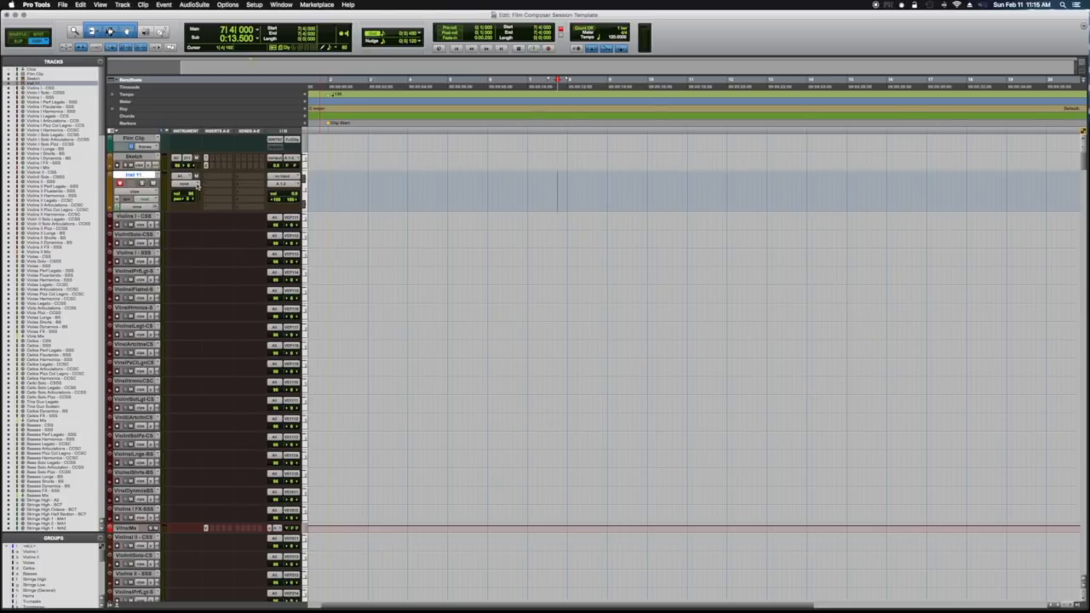
Set the Inst 11 track's MIDI output to Violins I Mix, Vienna Ensemble Pro 11 1 Port K, channel-1.
click(198, 184)
mouse_move(212, 287)
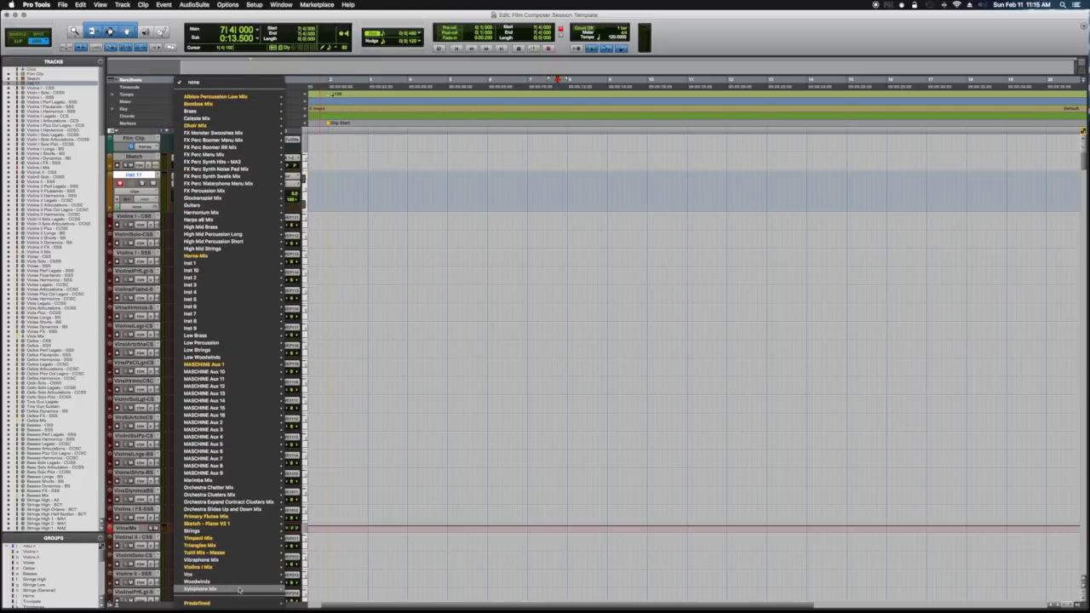
mouse_move(244, 572)
mouse_move(375, 523)
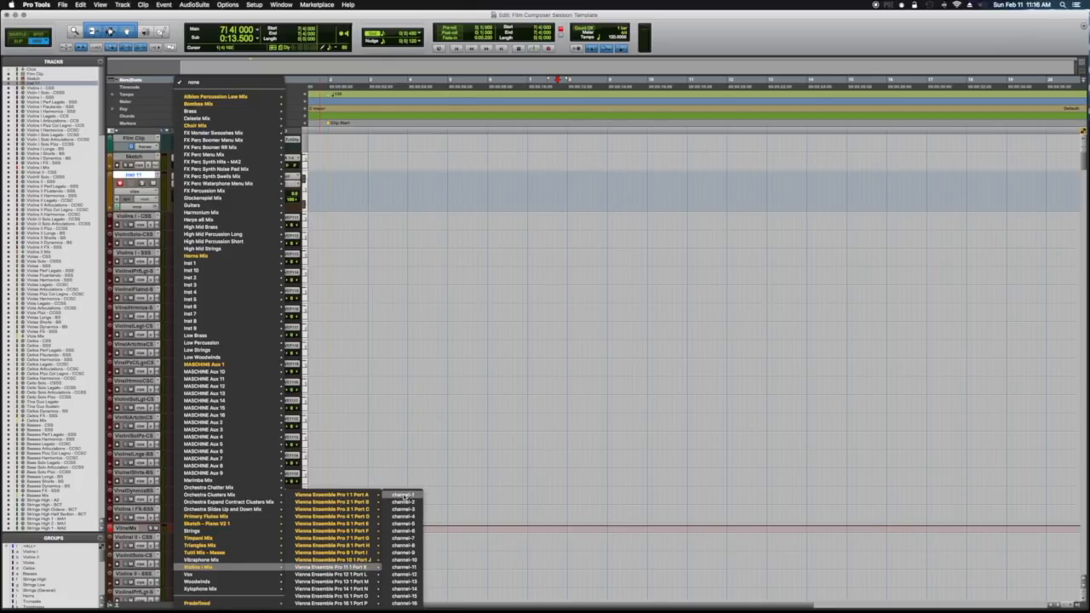
click(403, 495)
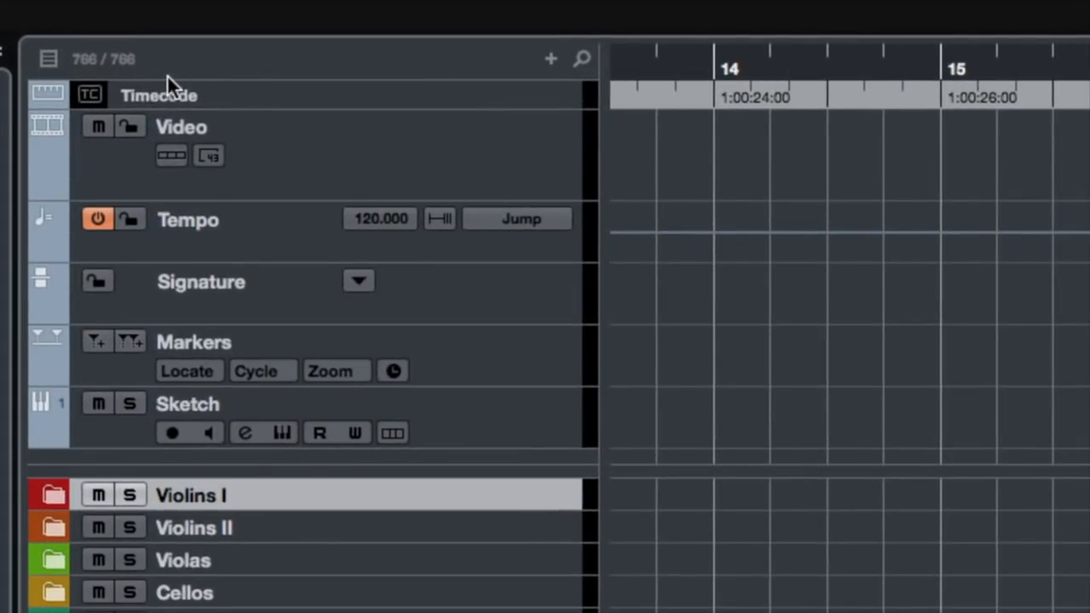
In Cubase, filter the track list to only MIDI Tracks to check their count, and restore All Track Types.
click(48, 60)
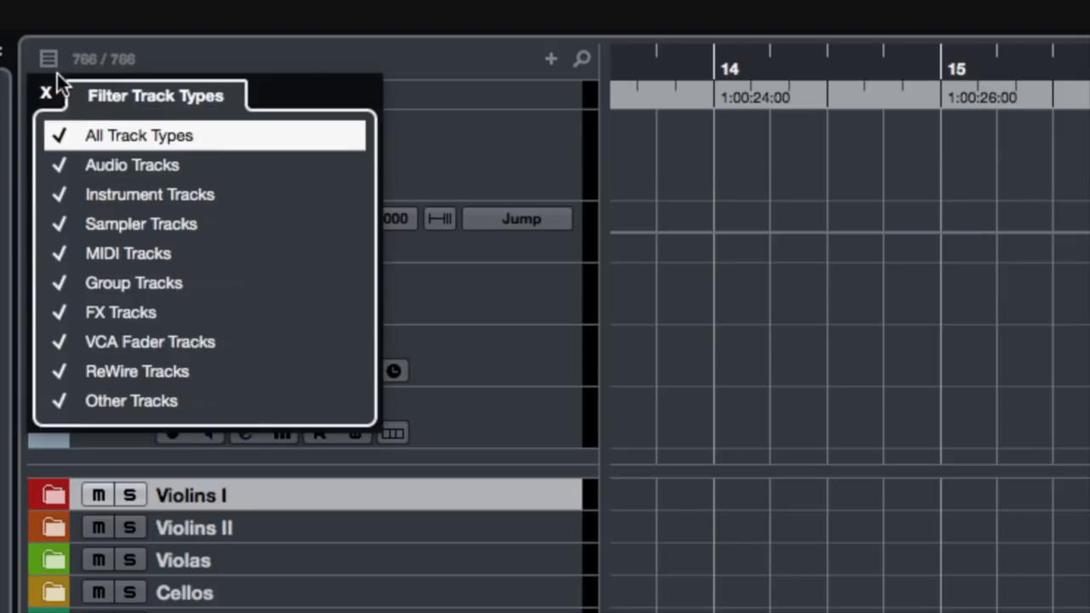
click(56, 164)
click(56, 195)
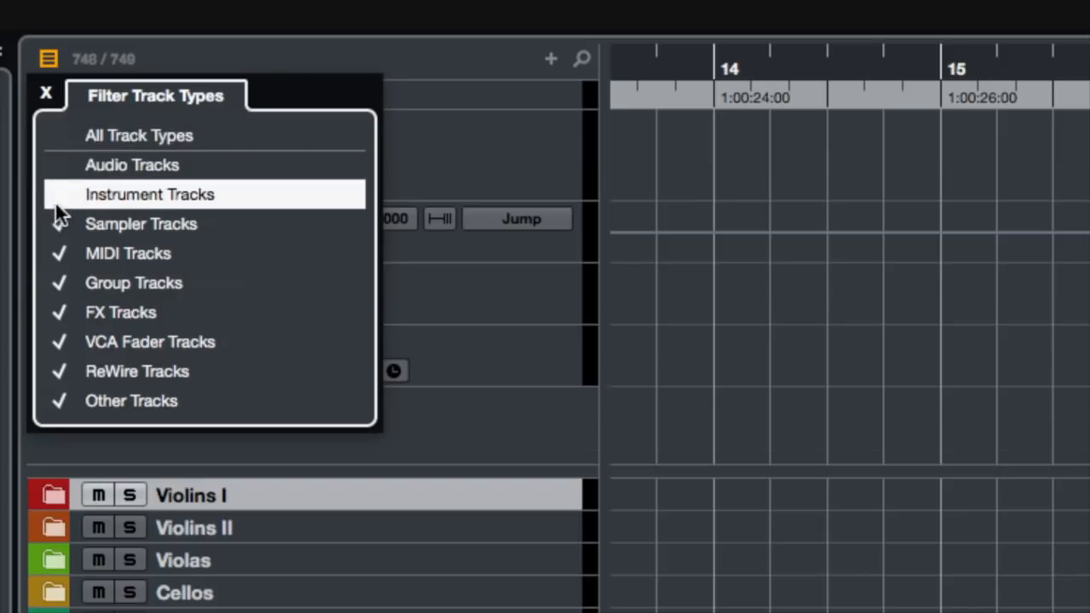
click(58, 220)
click(57, 281)
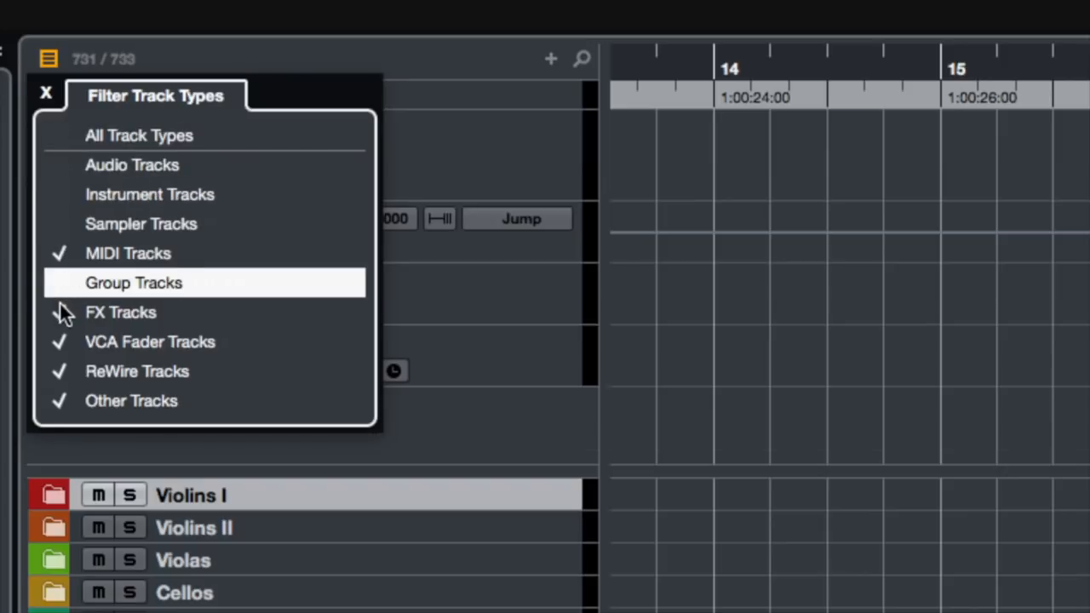
click(61, 311)
click(63, 344)
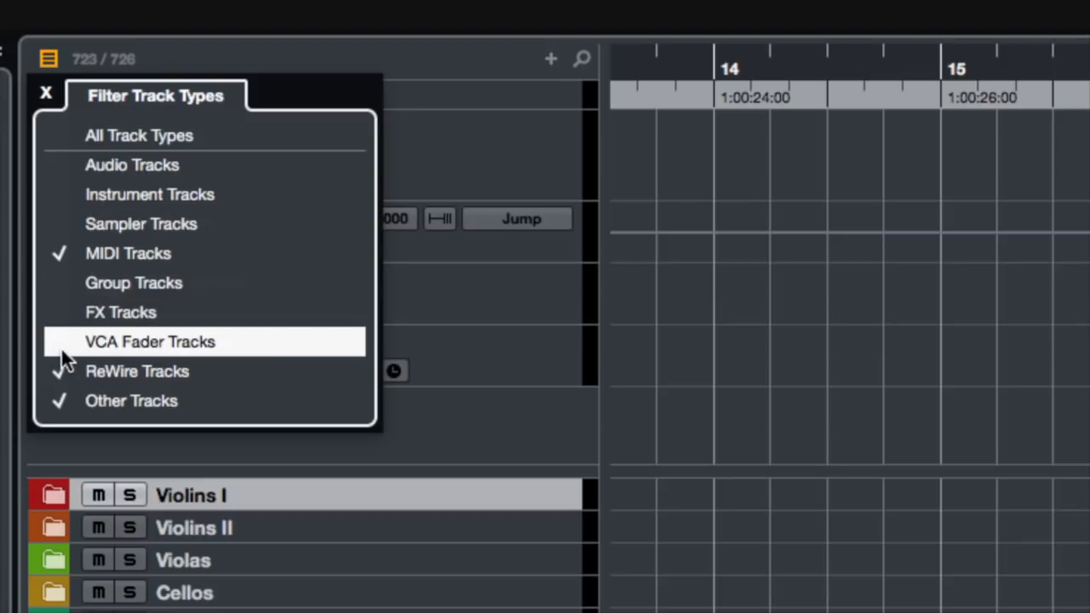
click(54, 371)
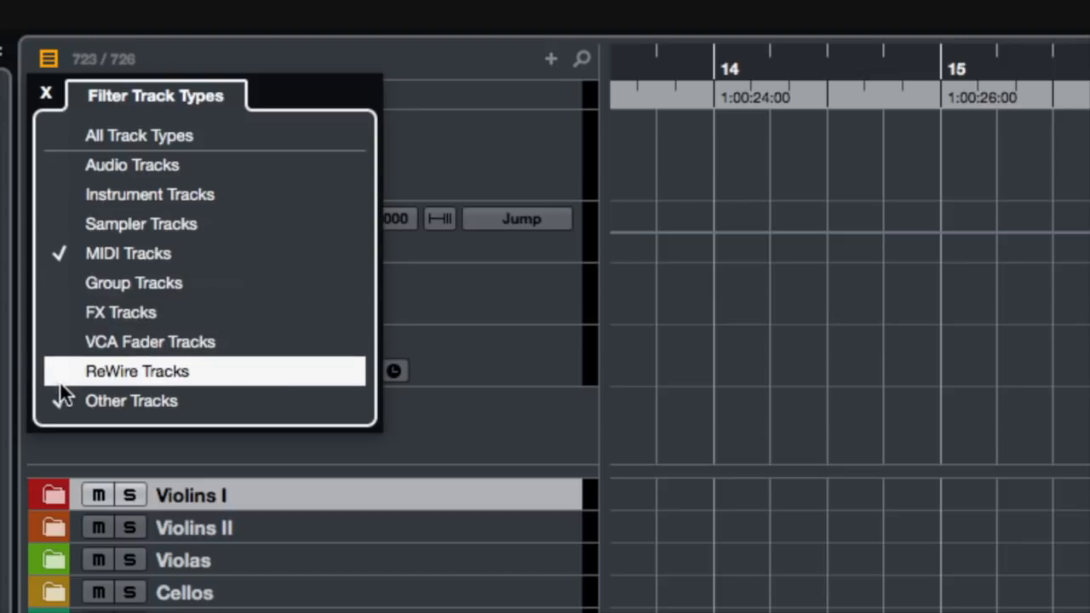
click(62, 400)
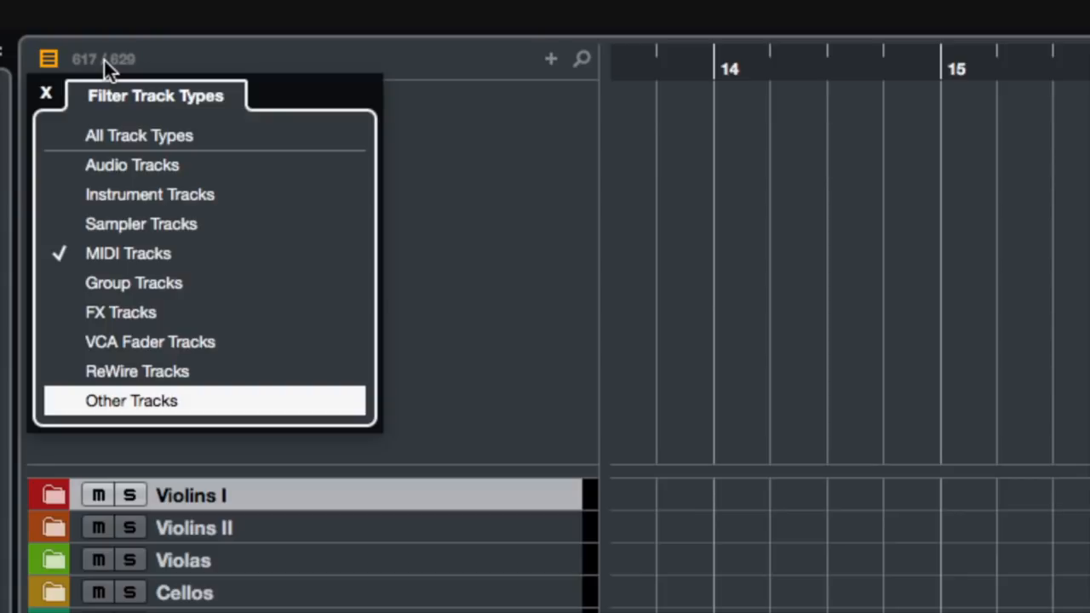
click(47, 123)
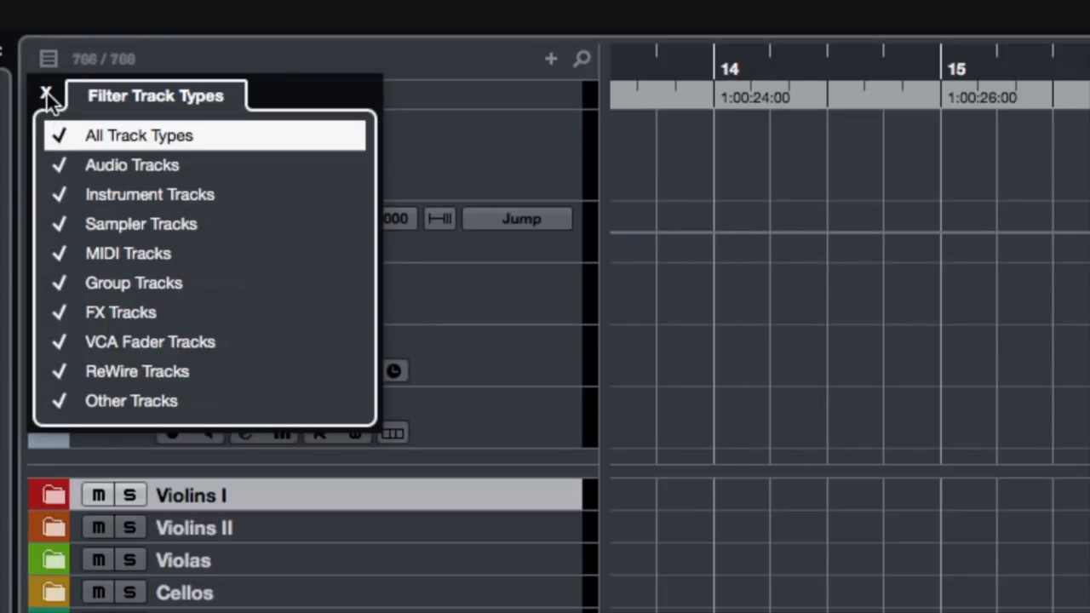
click(47, 93)
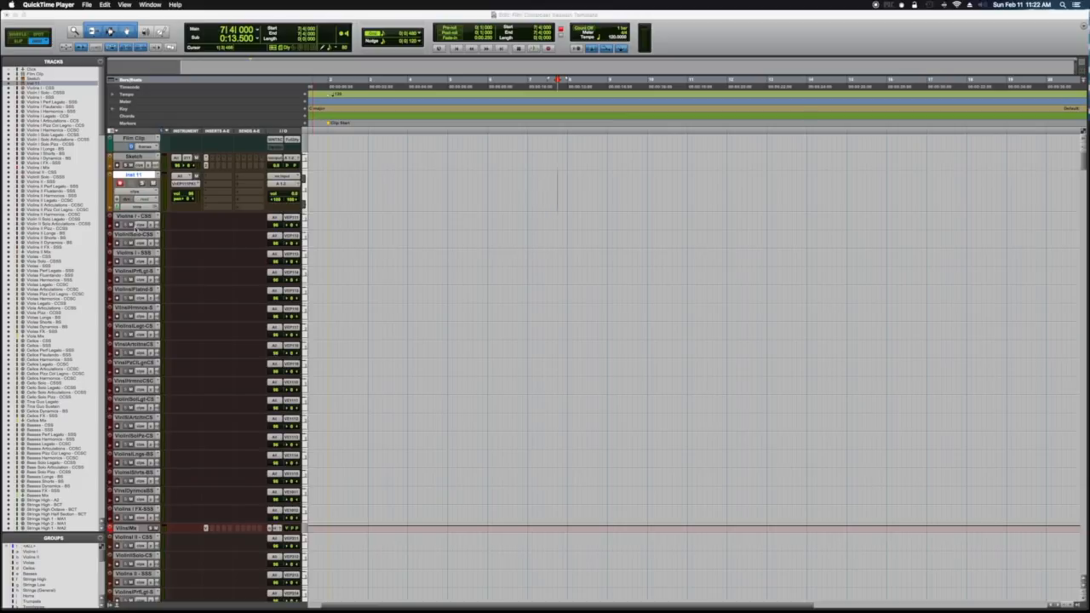
In Pro Tools, delete the consecutive tracks from Violins I - CSS through Violins I Pizz Col Legno - CCSC.
click(134, 217)
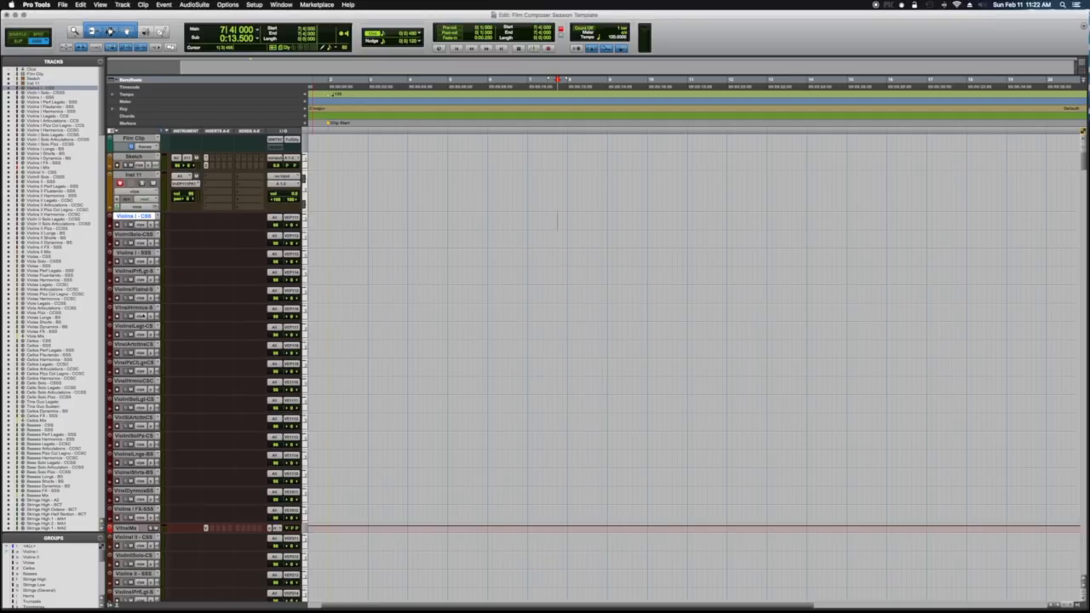
shift+click(132, 362)
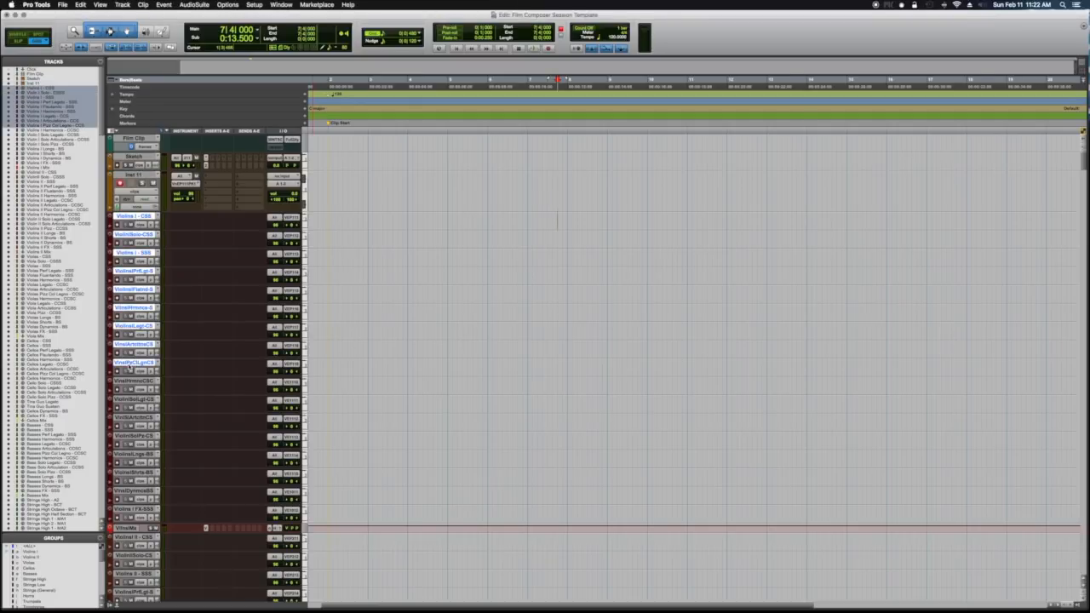
right_click(132, 363)
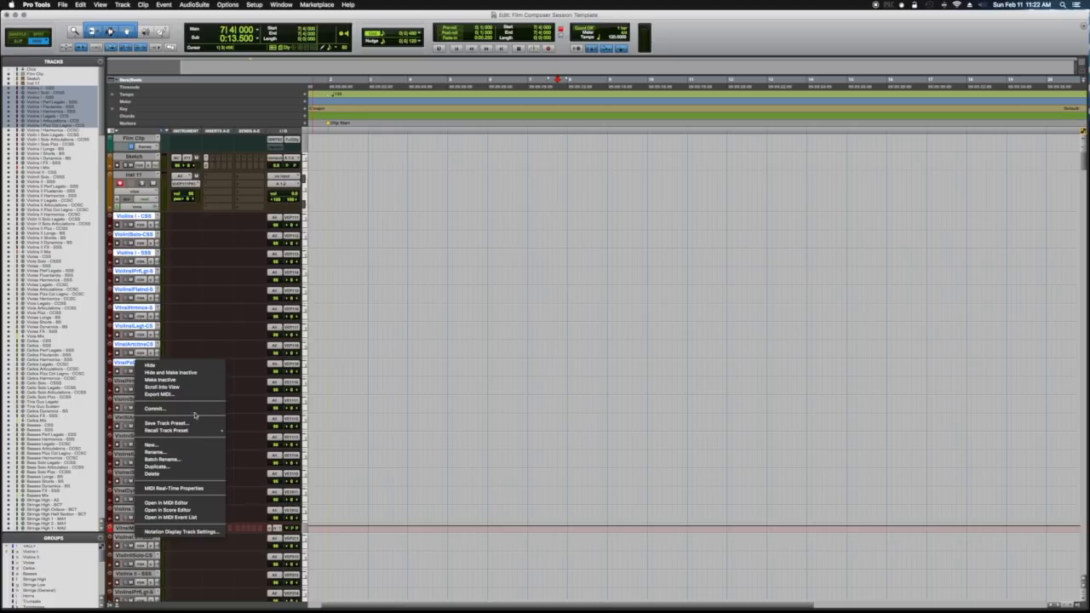
click(189, 474)
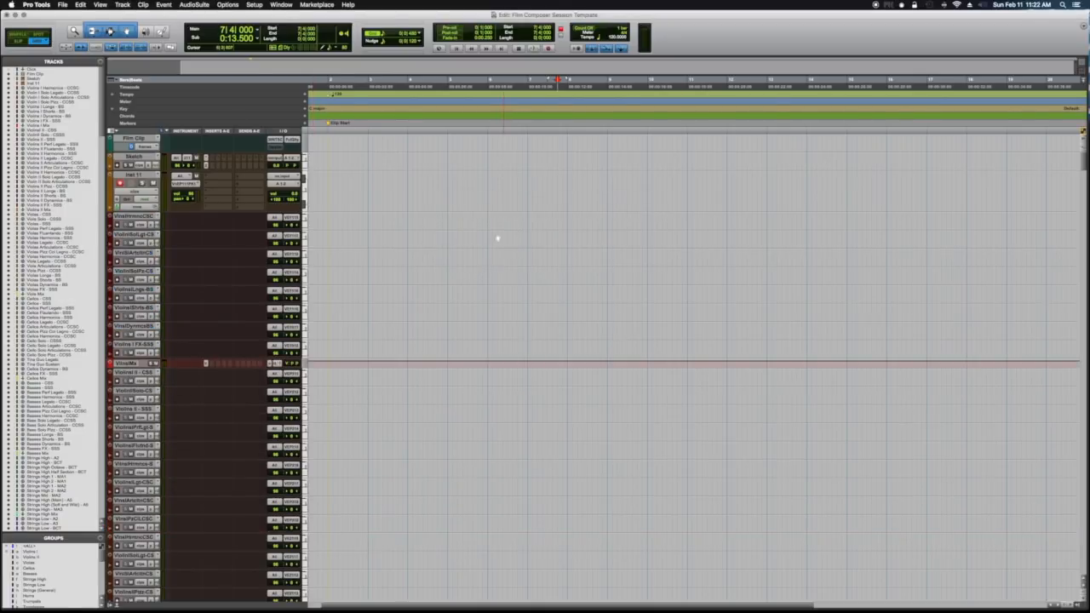
Create five new MIDI tracks directly below the Inst 11 track.
double_click(134, 175)
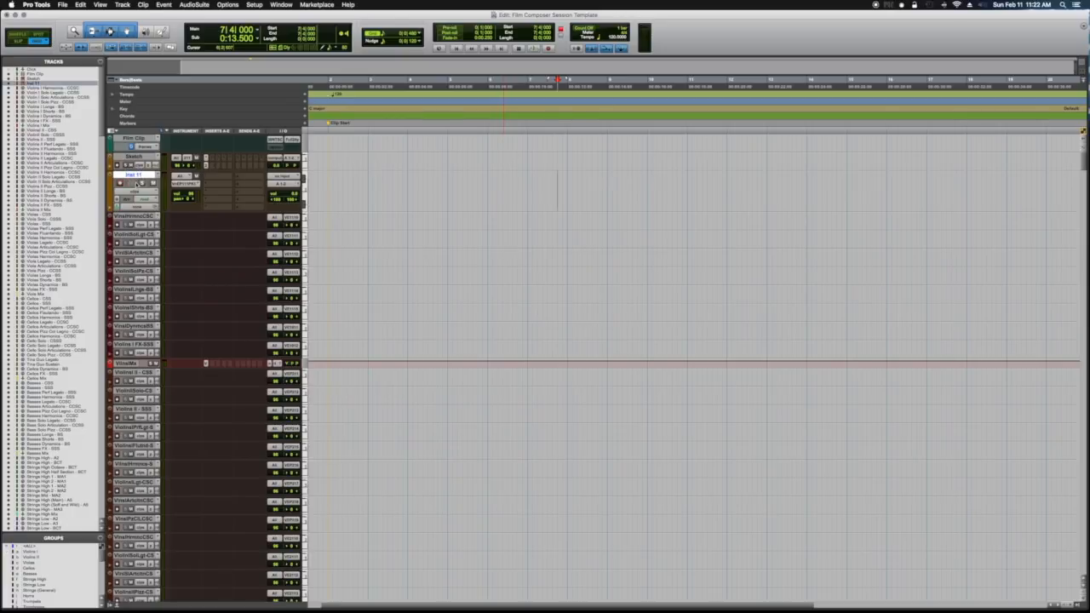
key(super+shift+n)
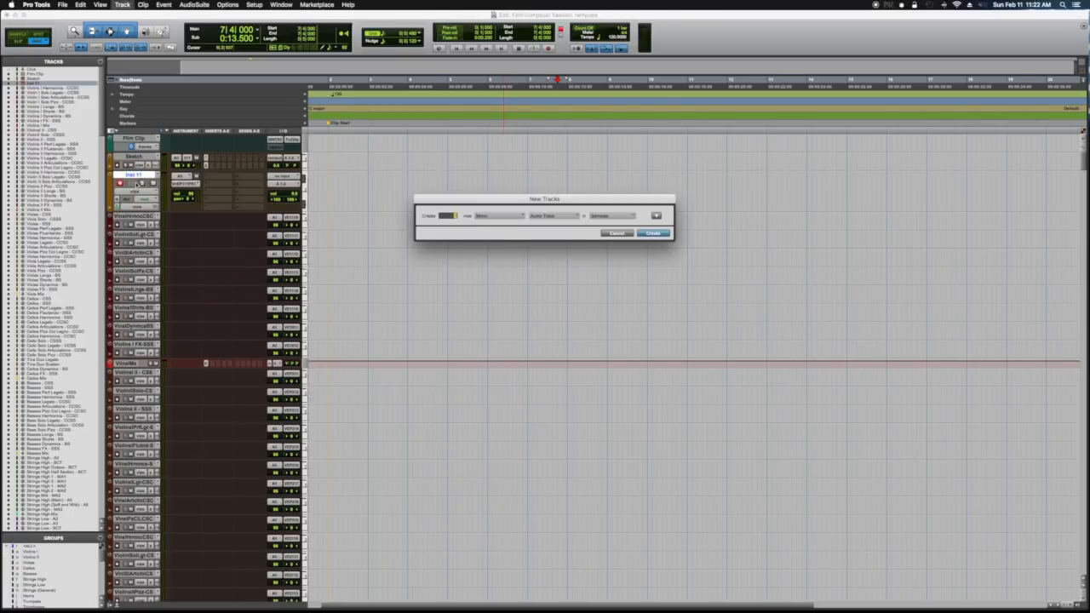
click(551, 216)
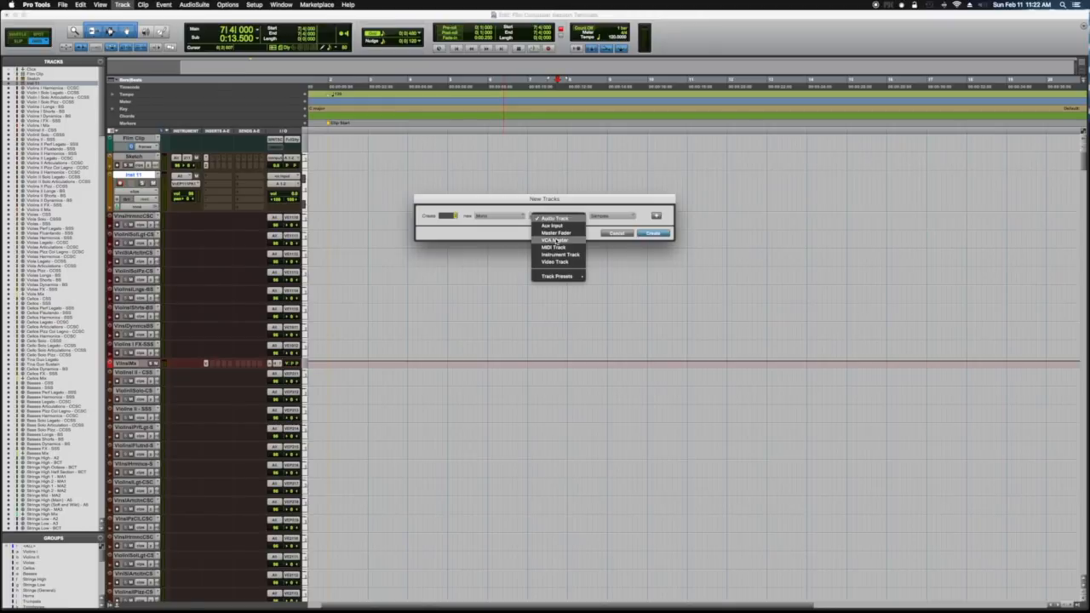
click(558, 254)
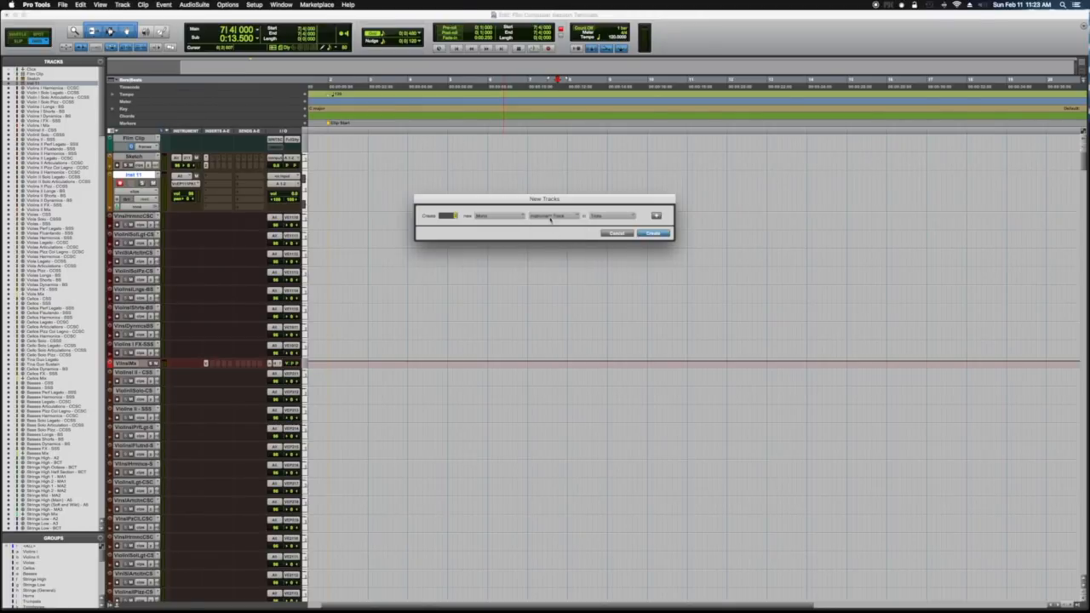
click(551, 218)
click(558, 214)
click(655, 235)
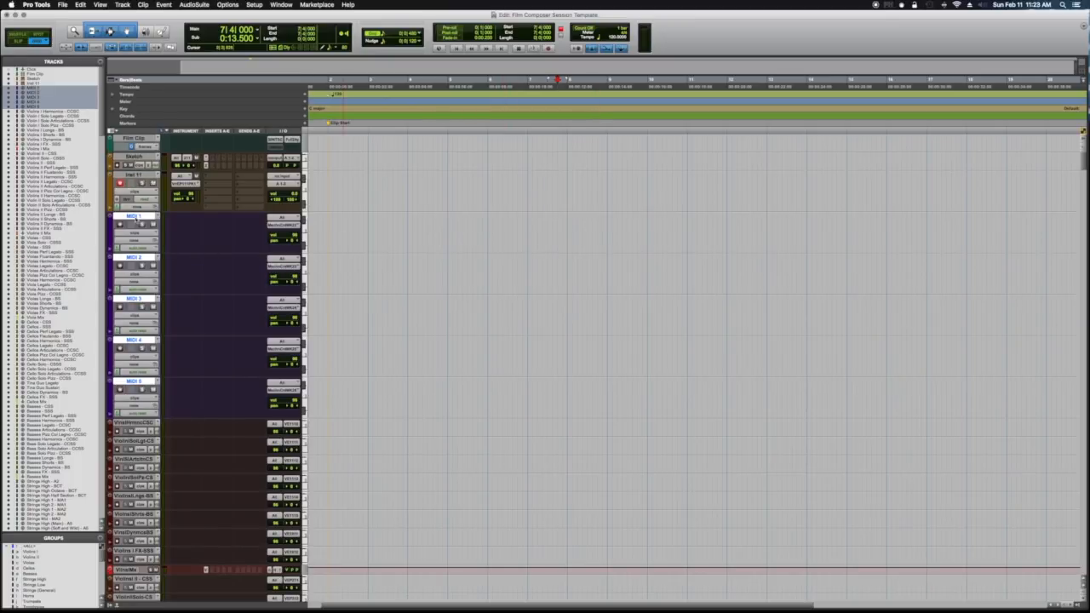
Rename the five new MIDI tracks as Track 1, Track 2, Track 3, Track 4 and Track 5.
double_click(134, 217)
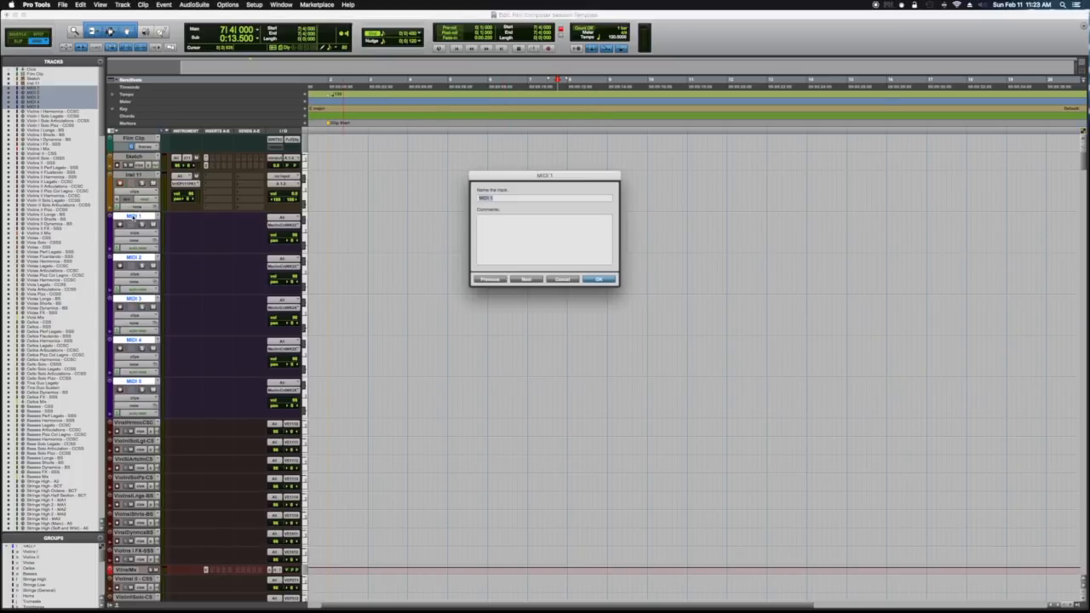
text(Track)
key(super+Right)
text(Tra)
key(super+Right)
text(Track)
key(super+Right)
text(Tro)
key(super+Right)
text(Track)
key(Return)
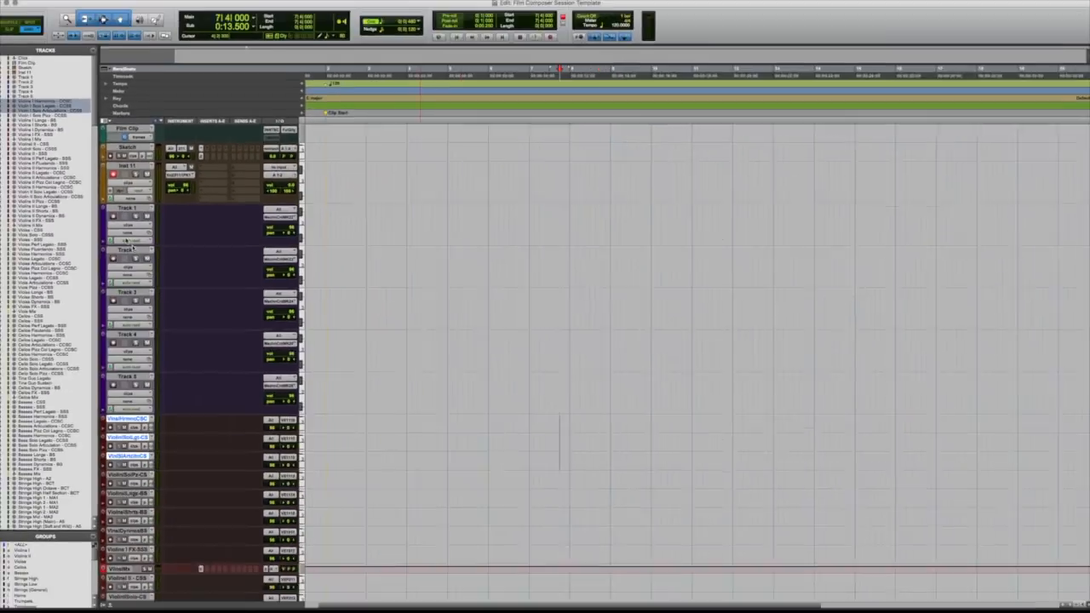
Move the three selected Violins I tracks below Violins I Longs, and show only the tracks from Violins I Harmonics through Violins II Legato - CCSC.
drag(22, 36, 17, 58)
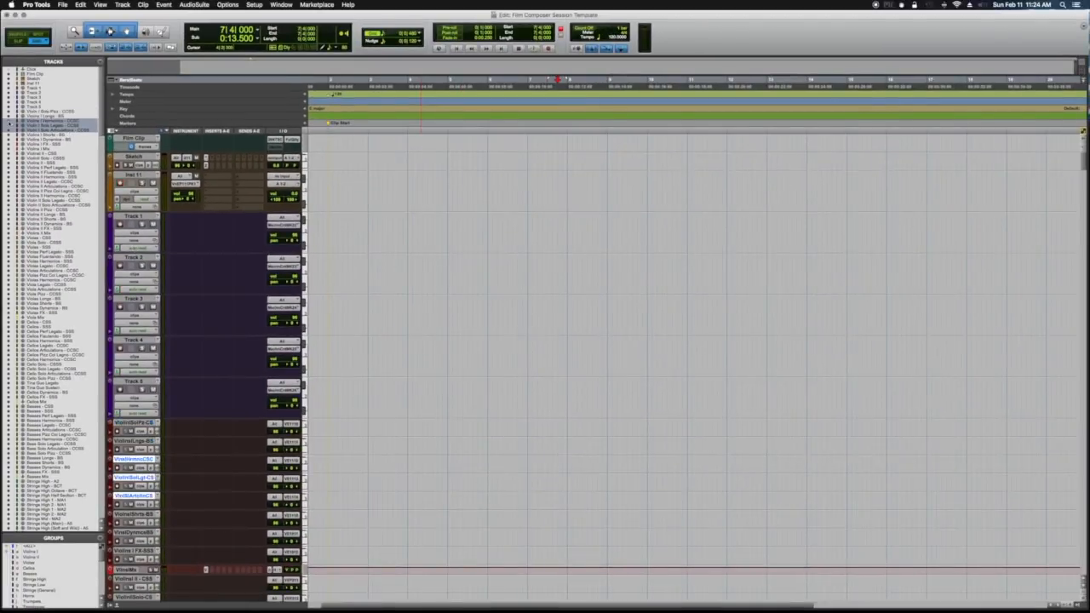
shift+click(32, 181)
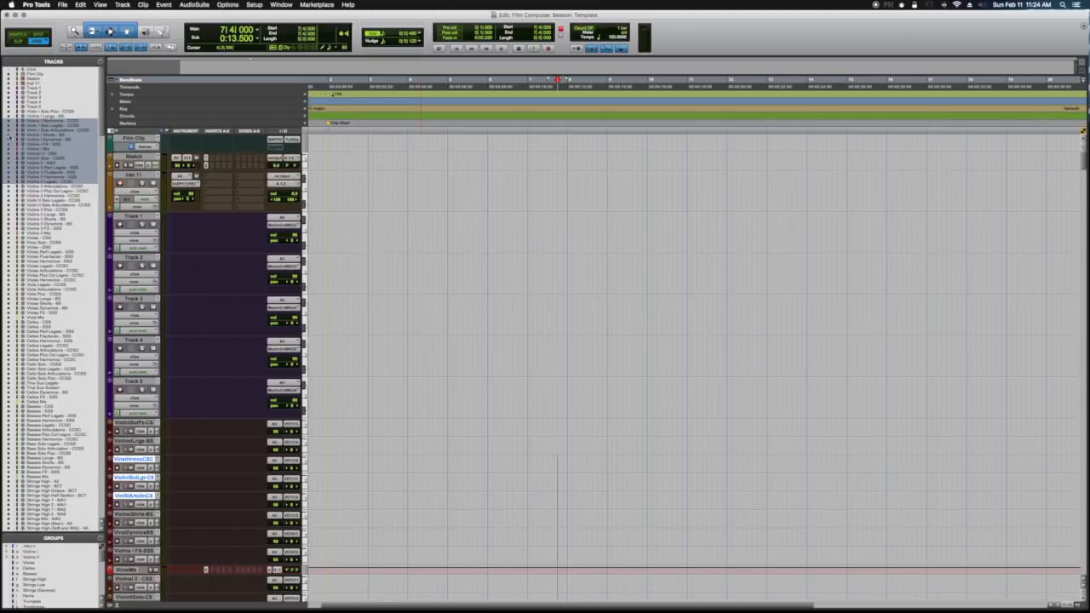
alt+shift+click(9, 126)
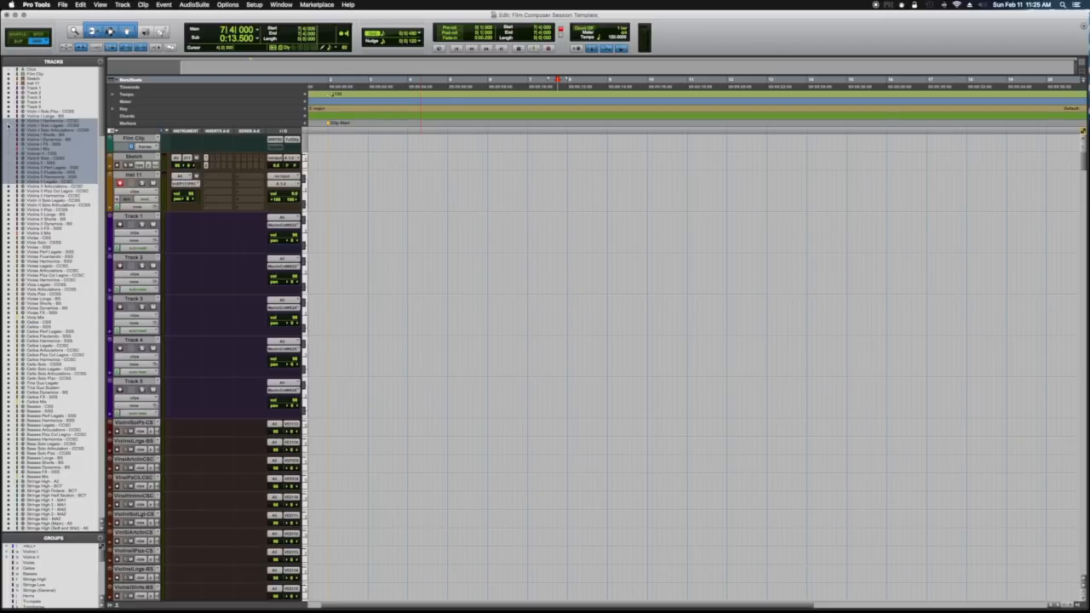
super+click(8, 126)
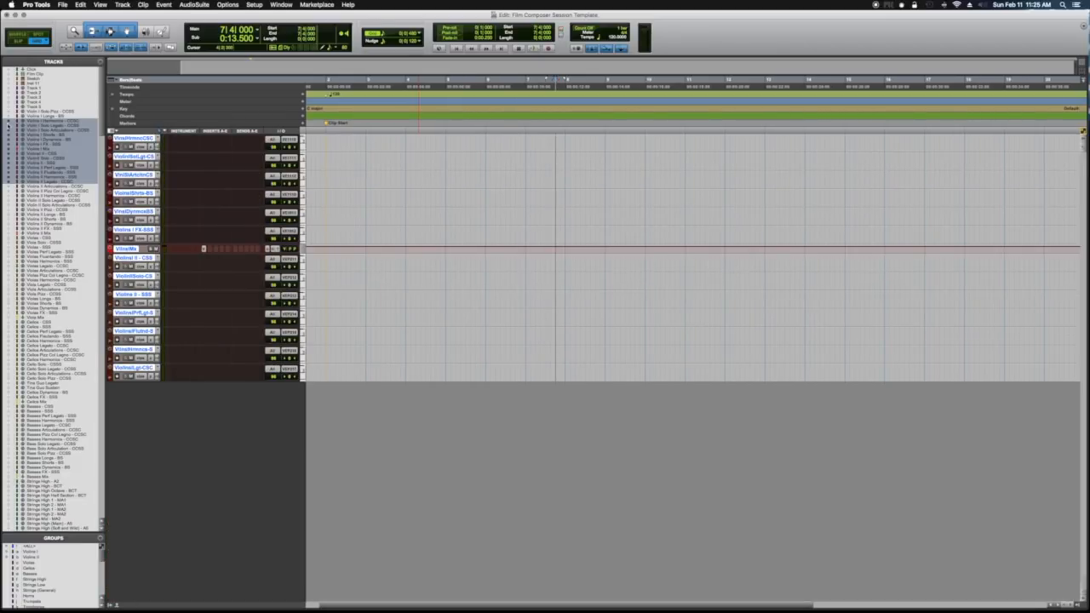
click(27, 70)
click(142, 295)
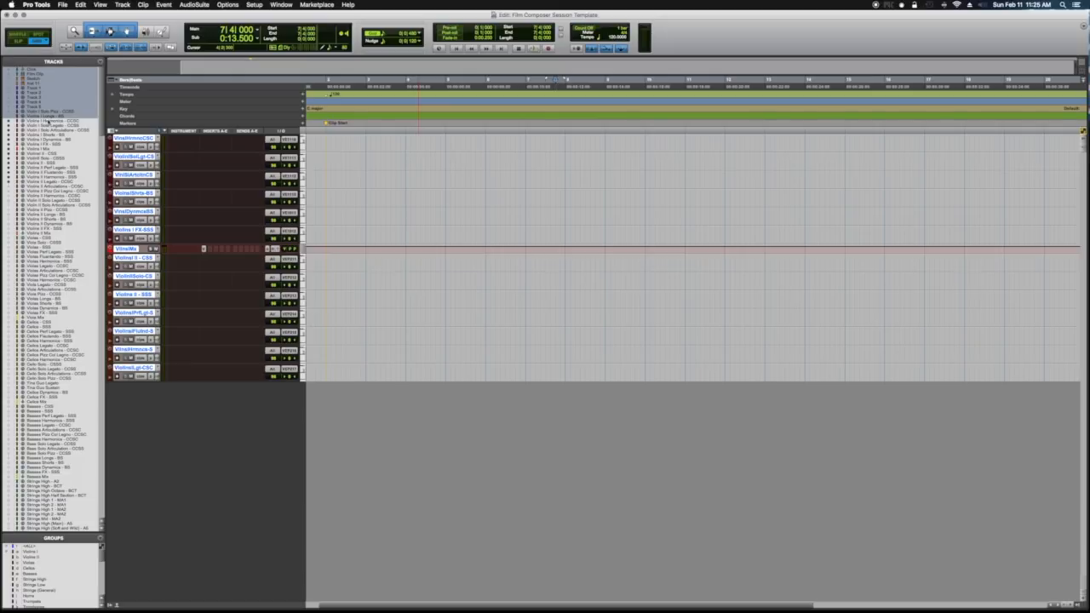
Close the Film Composer Session Template session without saving its changes, and minimize the browser window behind it.
click(62, 5)
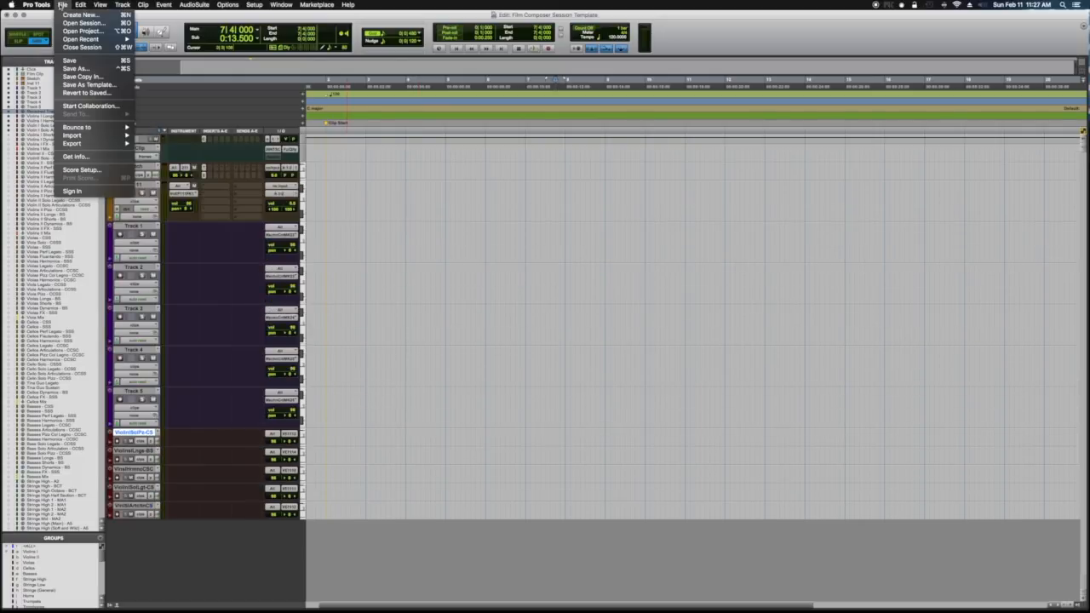
click(75, 47)
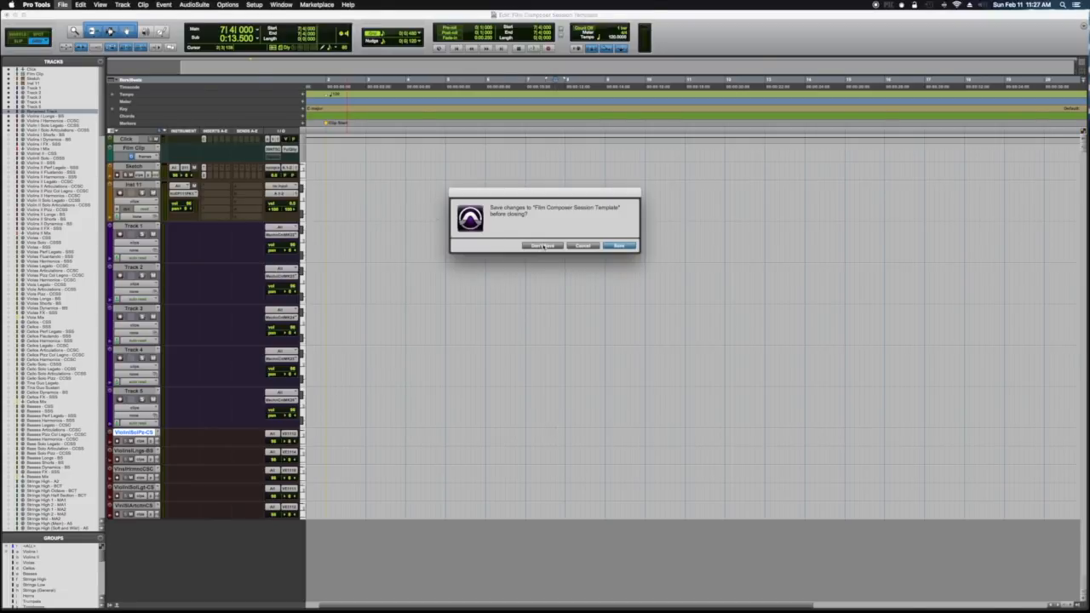
click(544, 246)
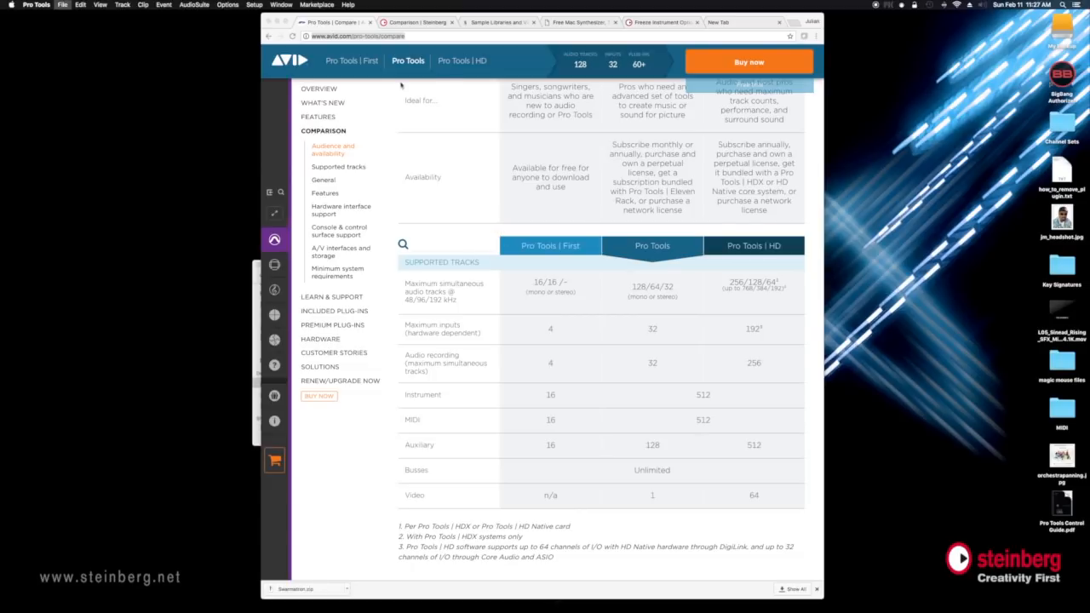
click(277, 21)
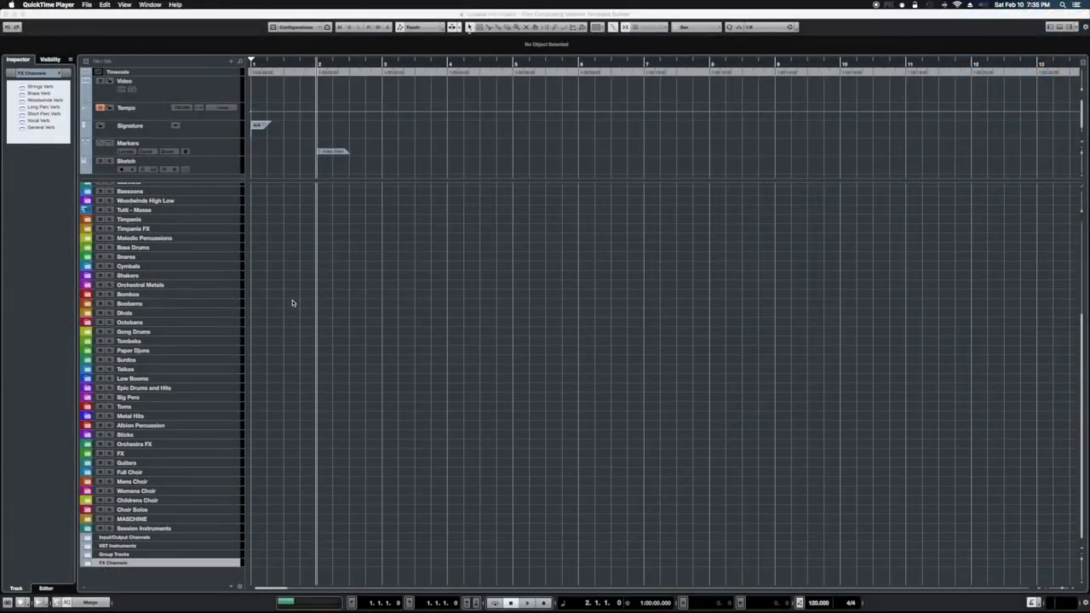
In Cubase, look through the film-scoring template's track list from end to end.
scroll(292, 303, up, 5)
scroll(292, 296, down, 5)
scroll(292, 296, up, 5)
scroll(293, 295, down, 5)
scroll(292, 295, up, 5)
scroll(292, 295, down, 5)
scroll(292, 296, up, 5)
scroll(292, 296, down, 5)
scroll(292, 296, up, 5)
scroll(293, 296, down, 5)
scroll(292, 296, up, 5)
scroll(292, 295, down, 5)
scroll(292, 295, up, 5)
scroll(292, 295, down, 5)
scroll(292, 295, right, 2)
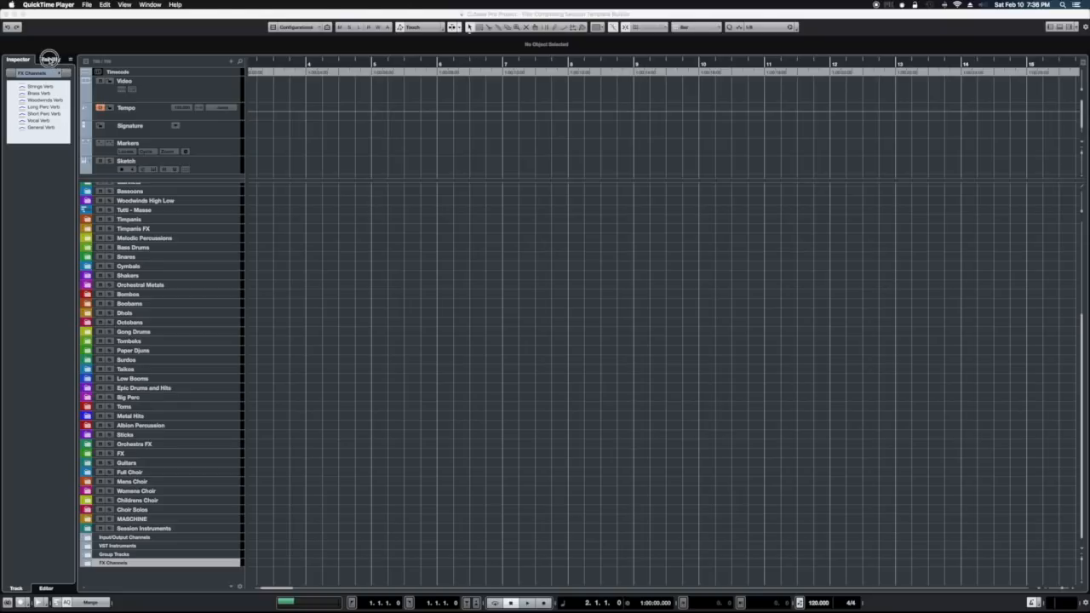
Hide the Octobans, Low Booms and Sticks folders through the track visibility settings.
click(51, 60)
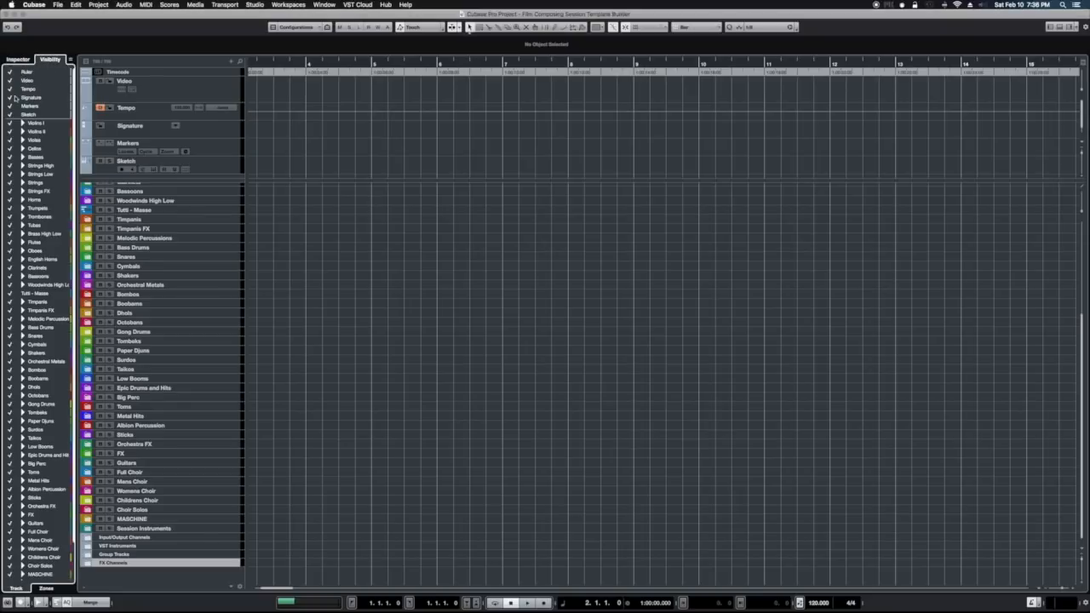
scroll(13, 127, down, 3)
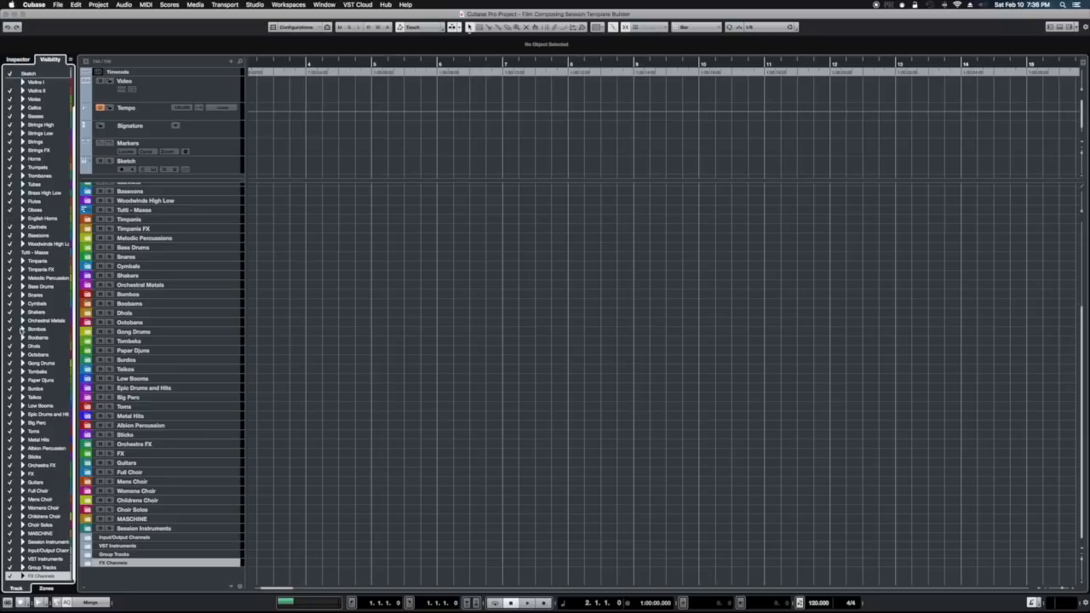
click(11, 354)
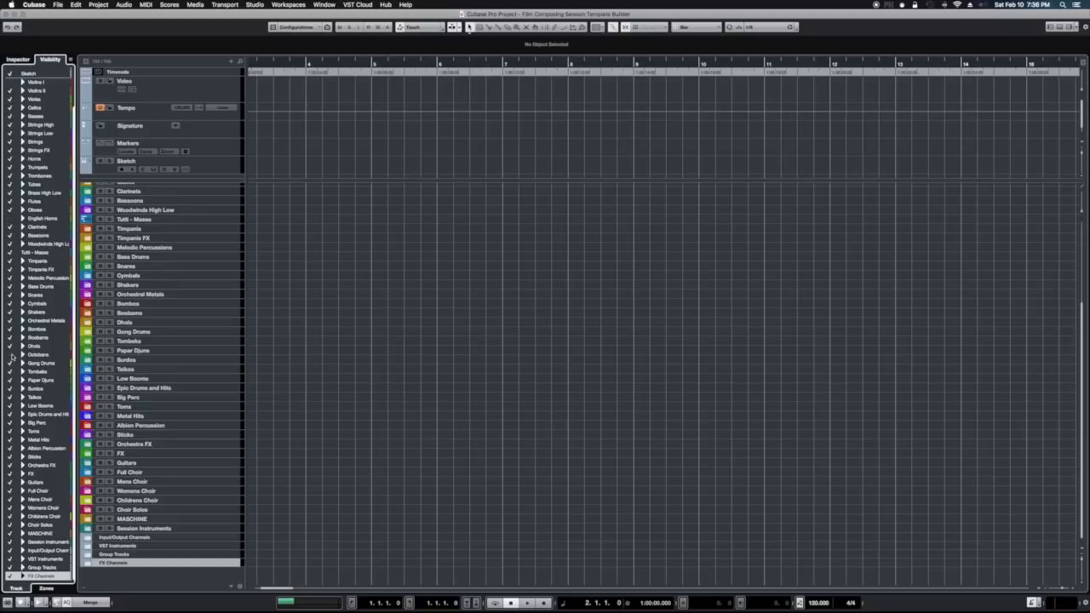
click(10, 406)
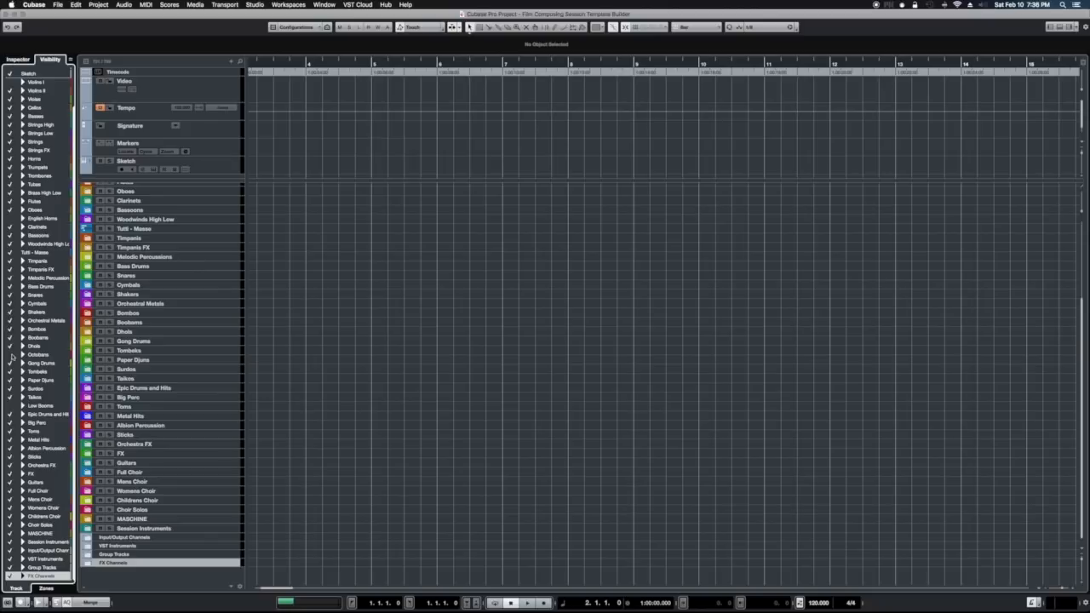
click(10, 456)
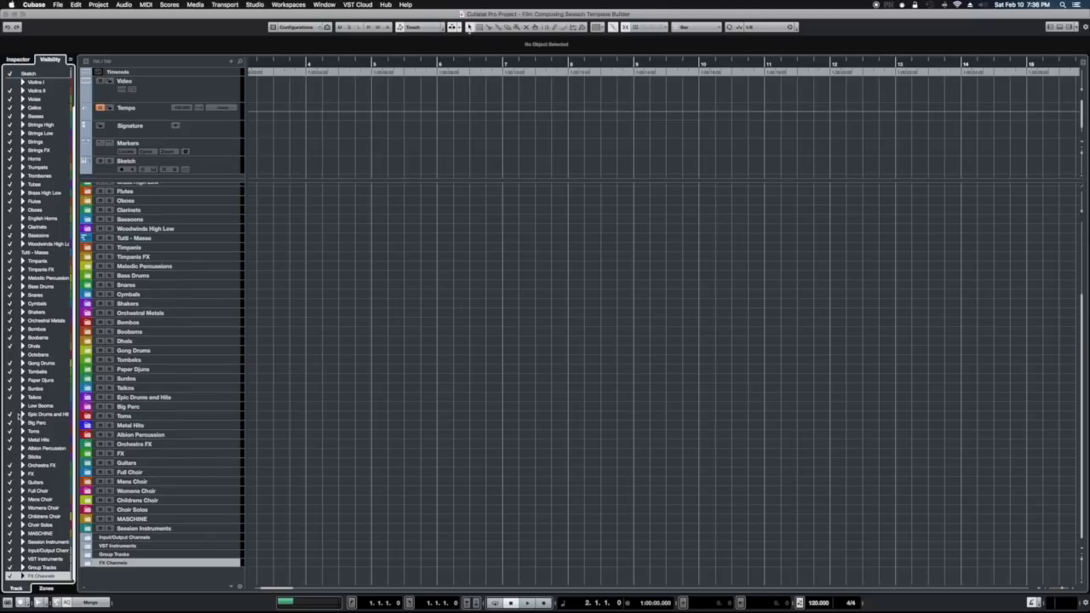
Make the Sticks, Low Booms, Octobans, English Horns and Violins I folders visible in the project.
click(10, 457)
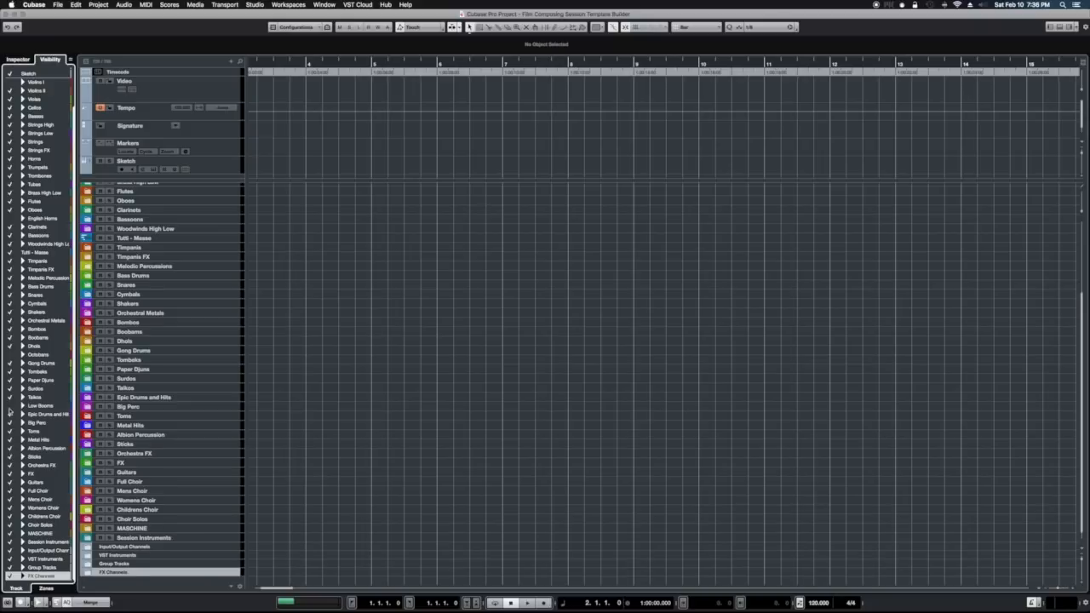
click(10, 407)
click(10, 354)
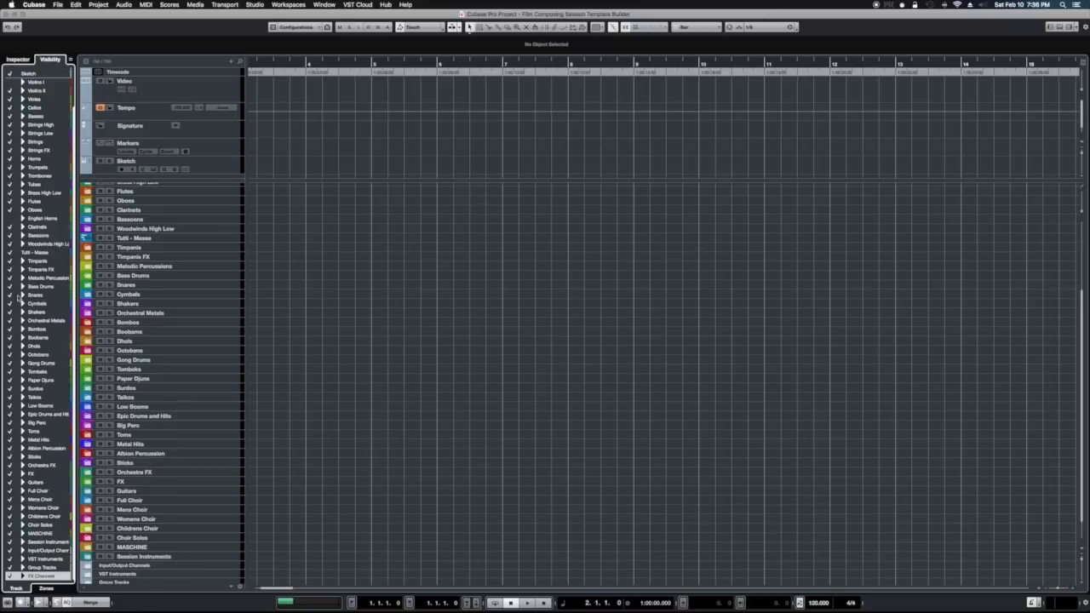
click(10, 218)
scroll(25, 206, up, 3)
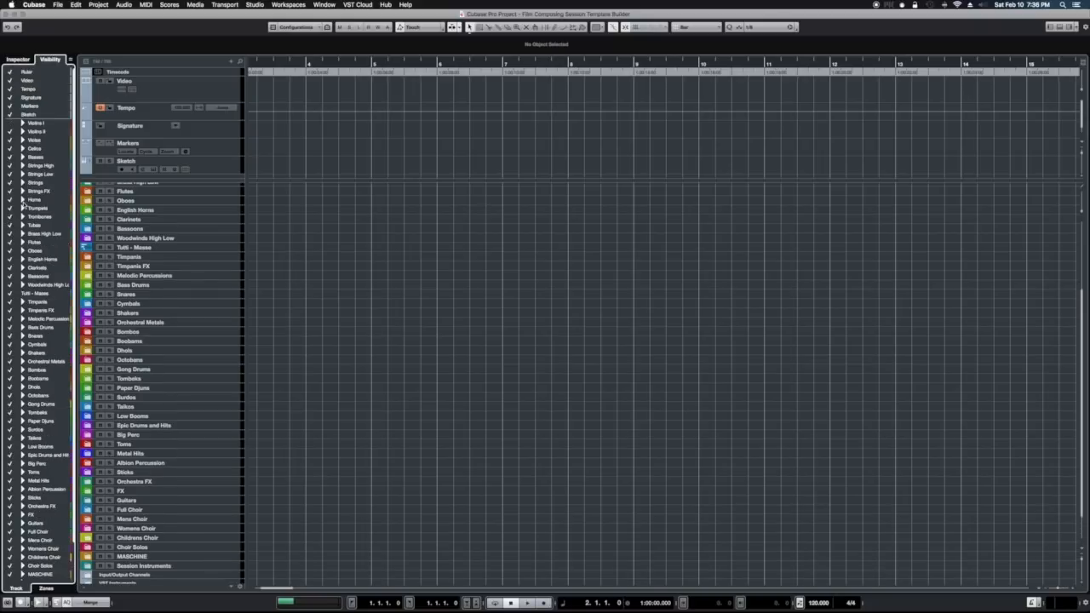
click(11, 124)
scroll(160, 265, down, 5)
click(278, 256)
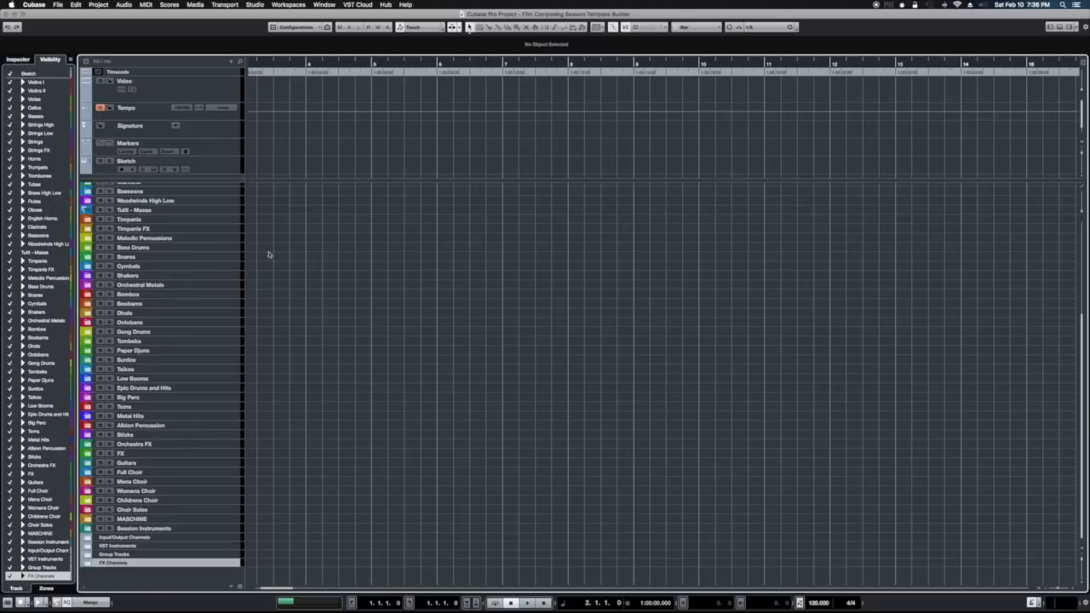
Add three instrument tracks with no VST instrument, routed to Stereo Out, below the FX Channels folder.
scroll(224, 258, up, 5)
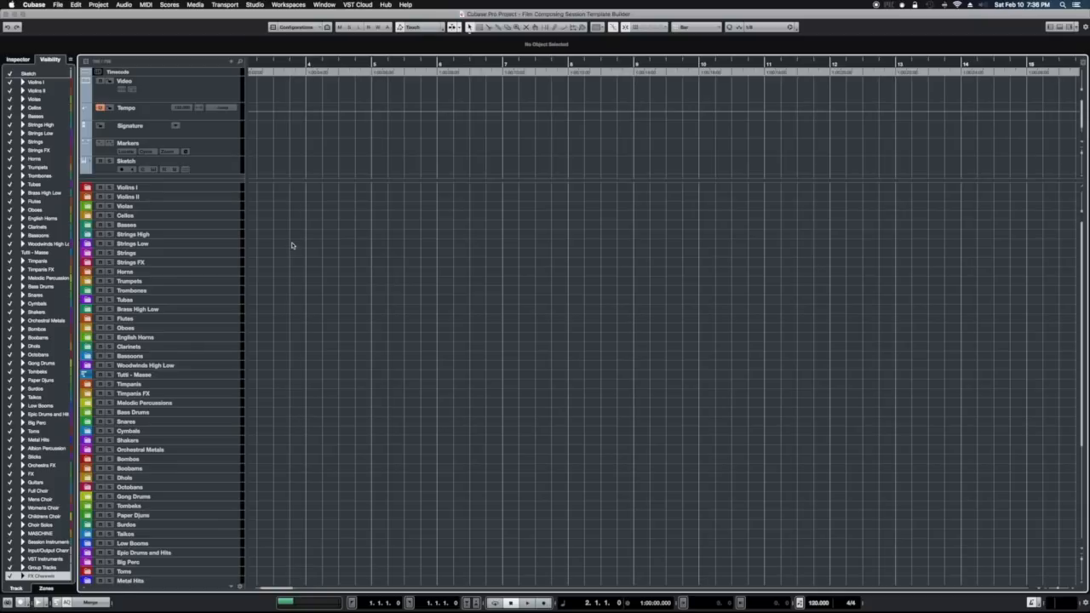
scroll(292, 245, down, 5)
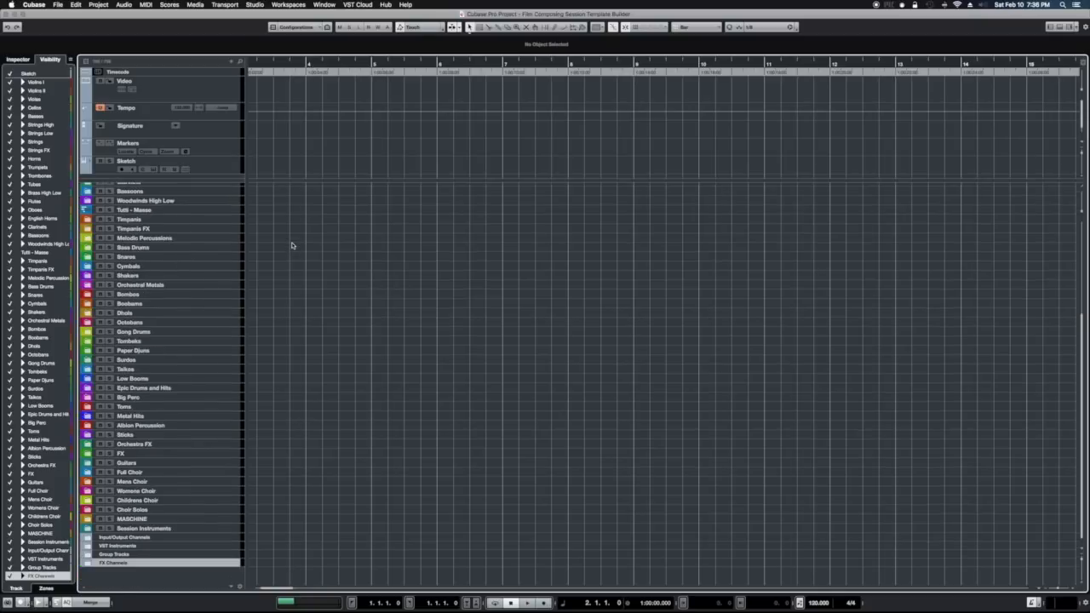
click(230, 62)
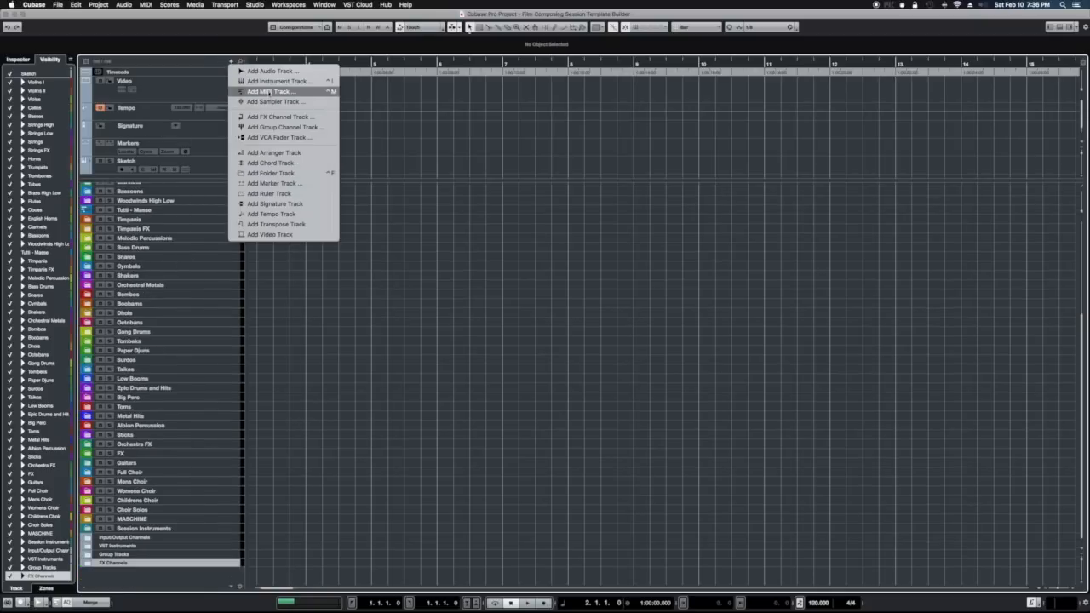
click(276, 81)
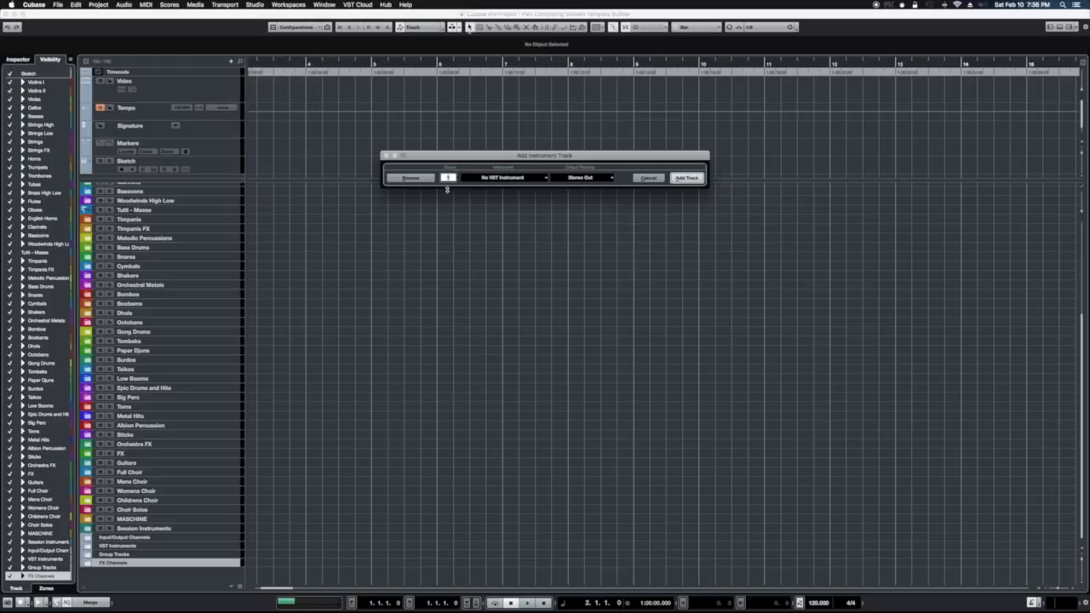
text(3)
click(687, 177)
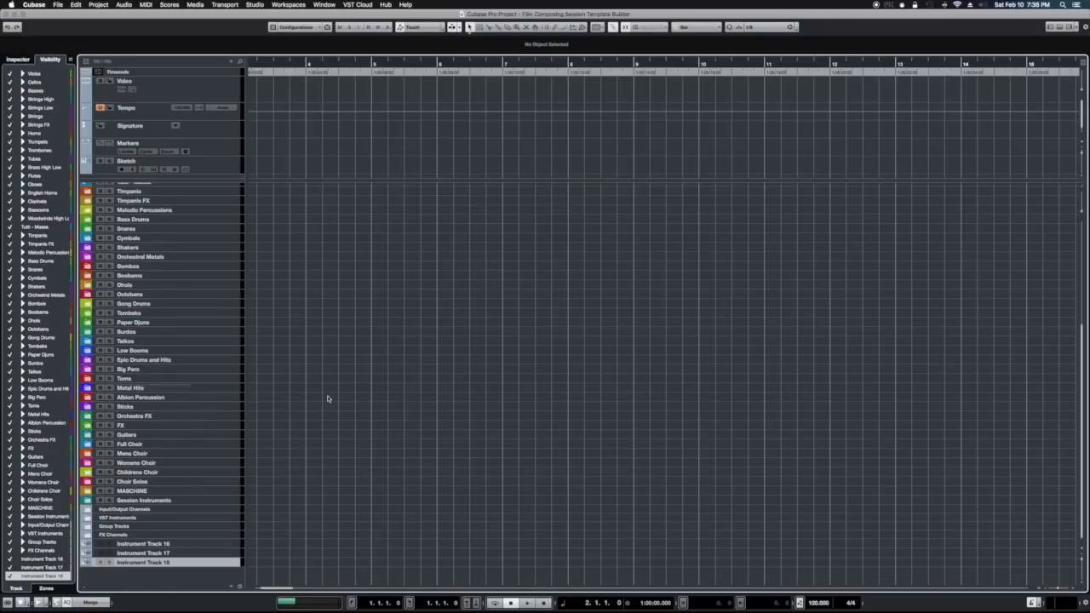
Expand the Big Perc and Gong Drums folders to view their tracks, and collapse them again.
scroll(329, 397, left, 3)
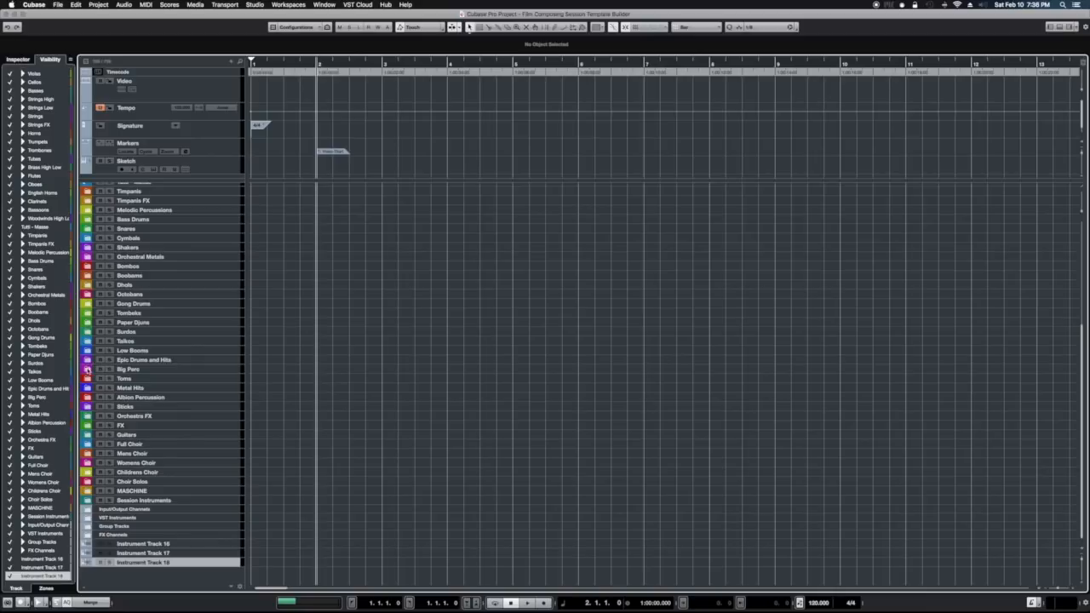
click(89, 369)
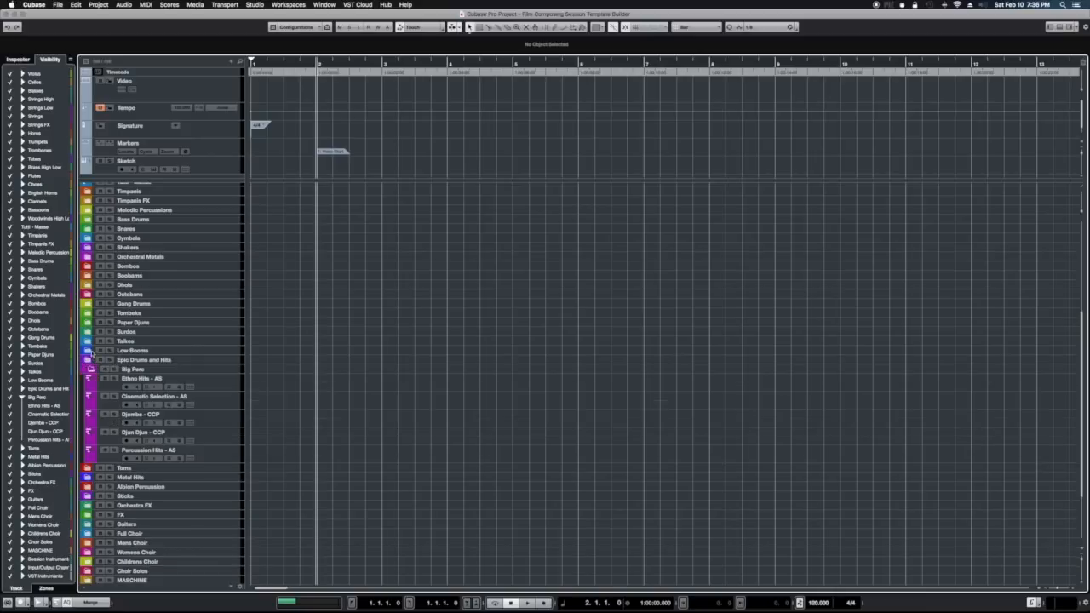
click(88, 304)
click(89, 304)
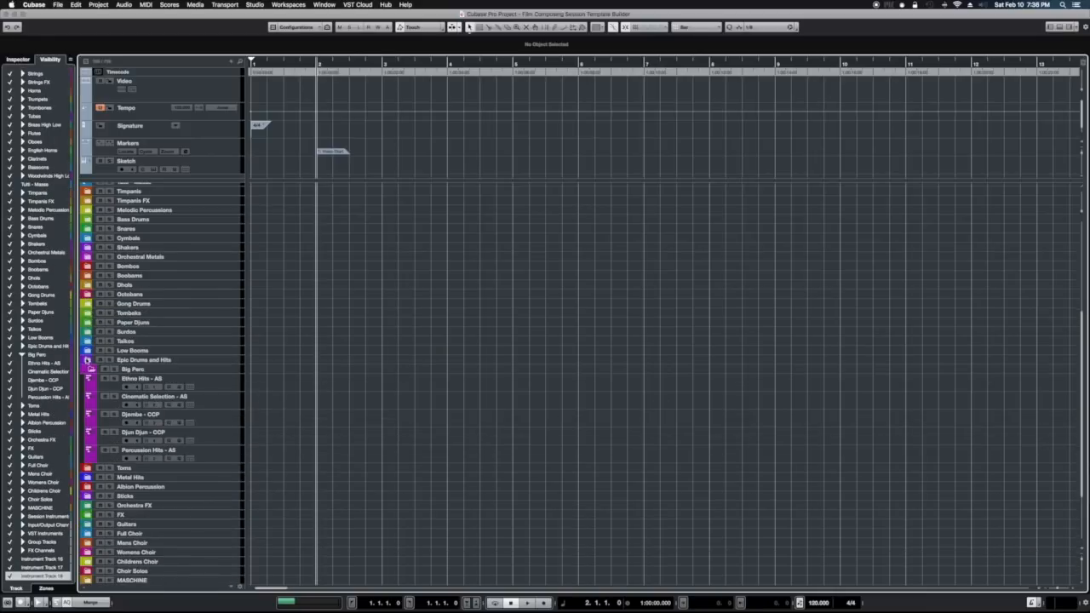
click(90, 369)
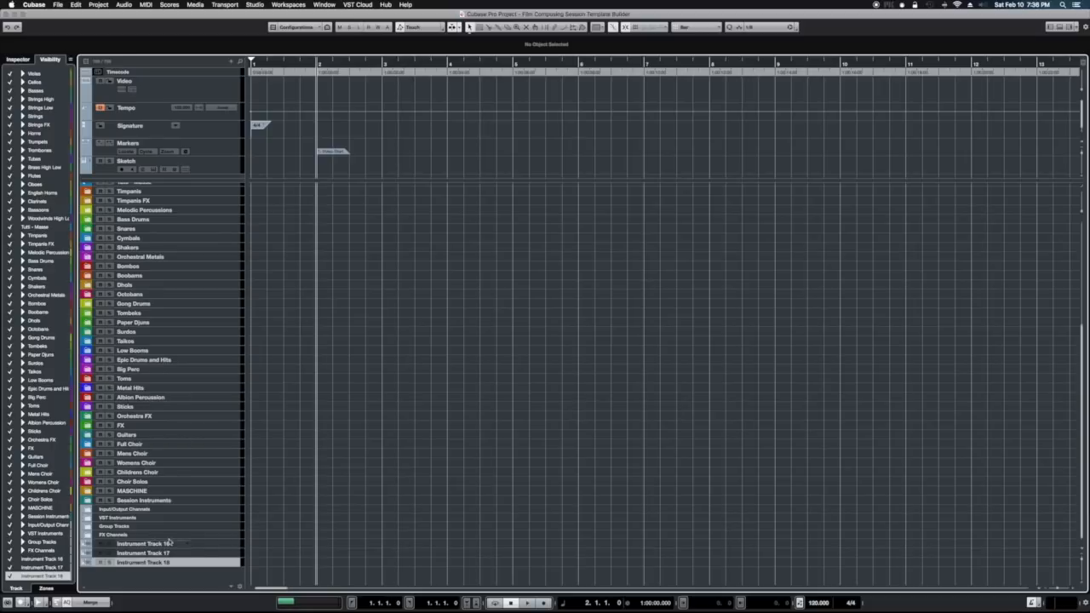
Try repositioning Instrument Track 16 in the track list, and expand and collapse the Toms folder.
click(205, 545)
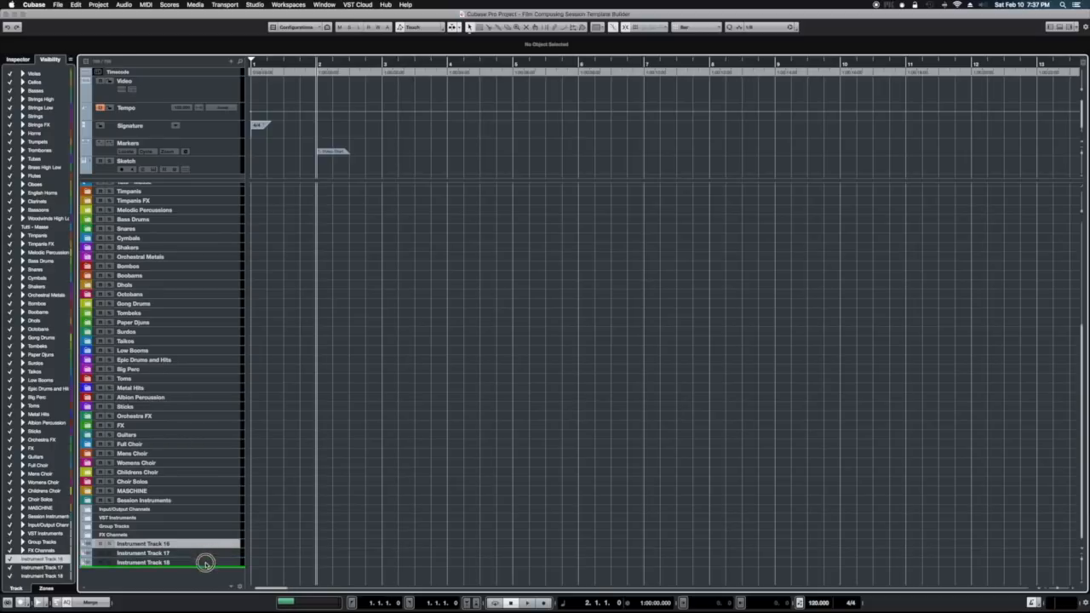
mouse_move(206, 546)
mouse_down()
mouse_move(205, 569)
mouse_move(196, 544)
mouse_up()
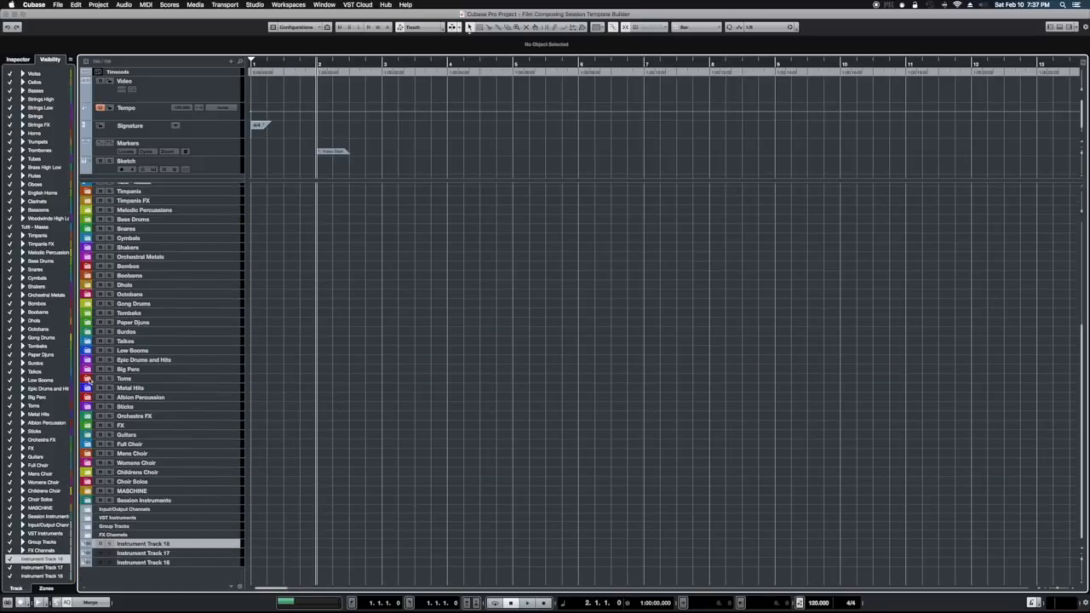
click(89, 379)
click(88, 378)
Remove the three new instrument tracks at the end of the track list together.
shift+click(191, 563)
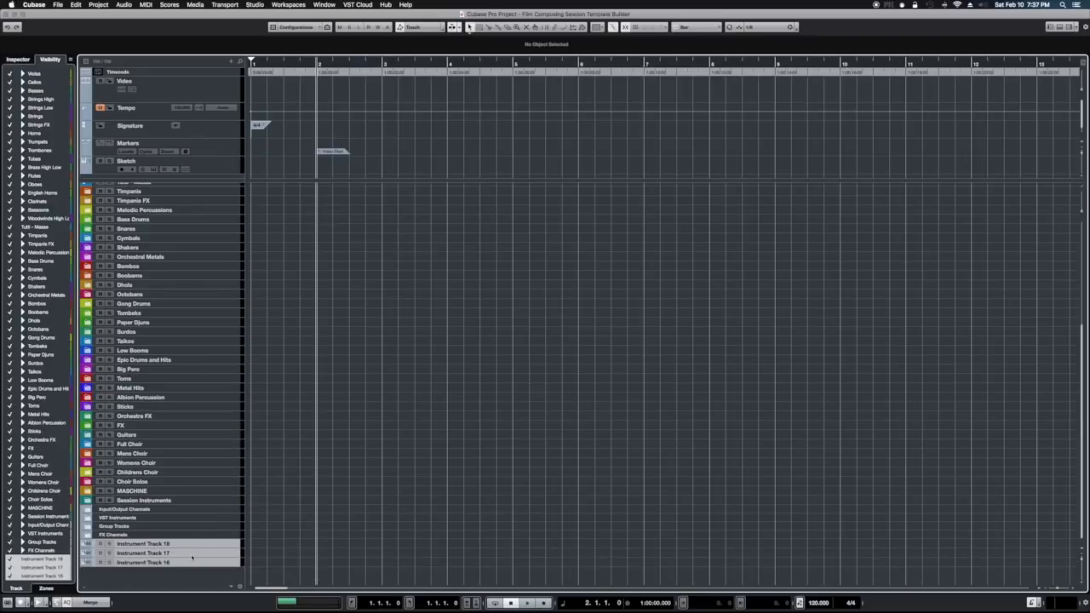
right_click(192, 555)
mouse_move(232, 603)
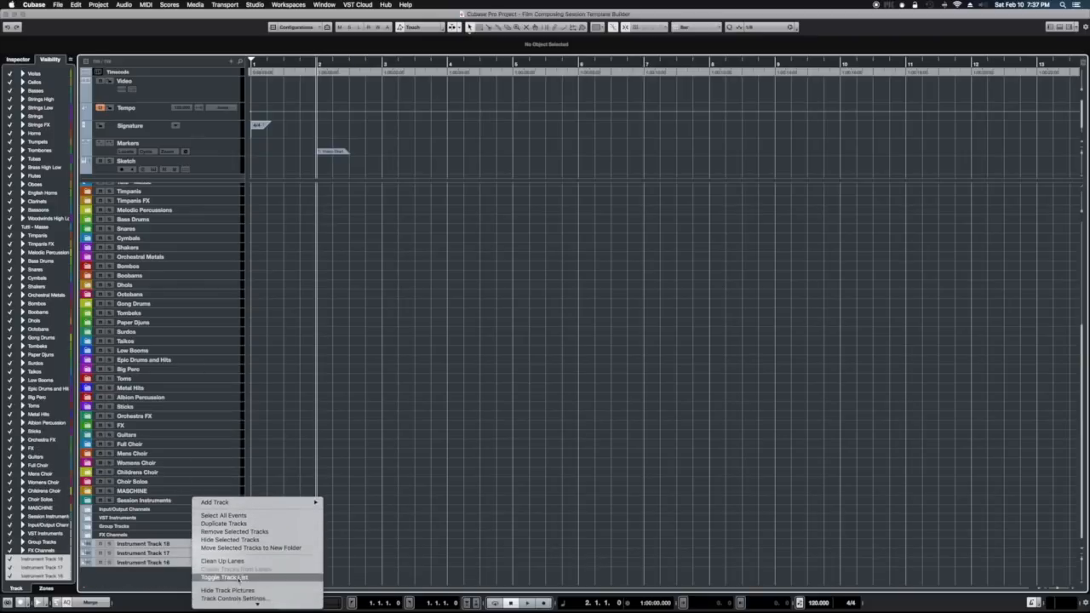
click(236, 533)
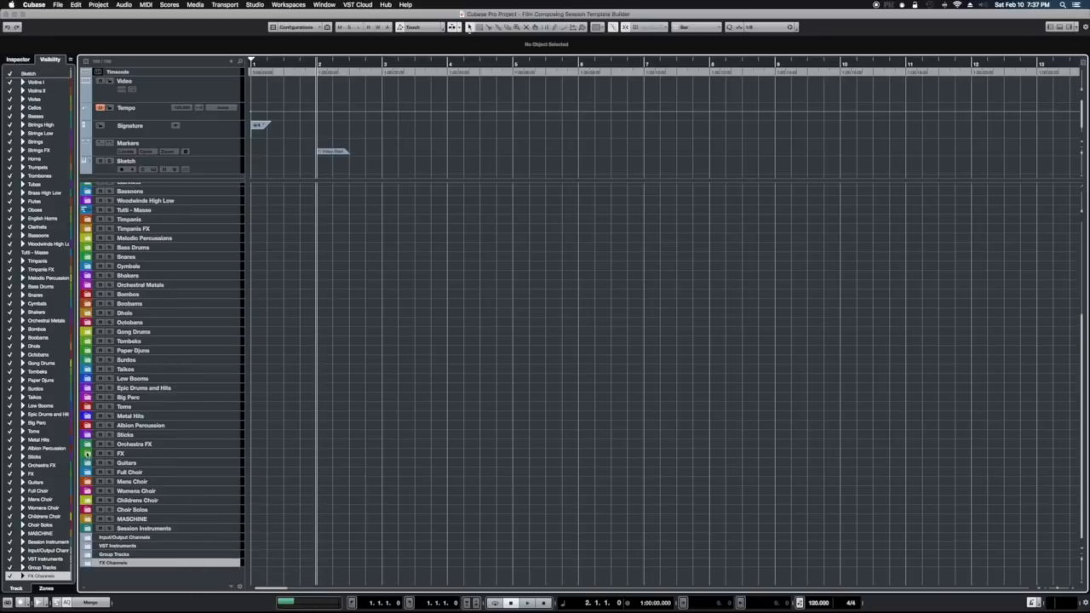
Expand the FX and Taikos folders, select the Taikos HZ - HZP and Taikos - AS tracks, and collapse Taikos.
click(89, 453)
click(87, 369)
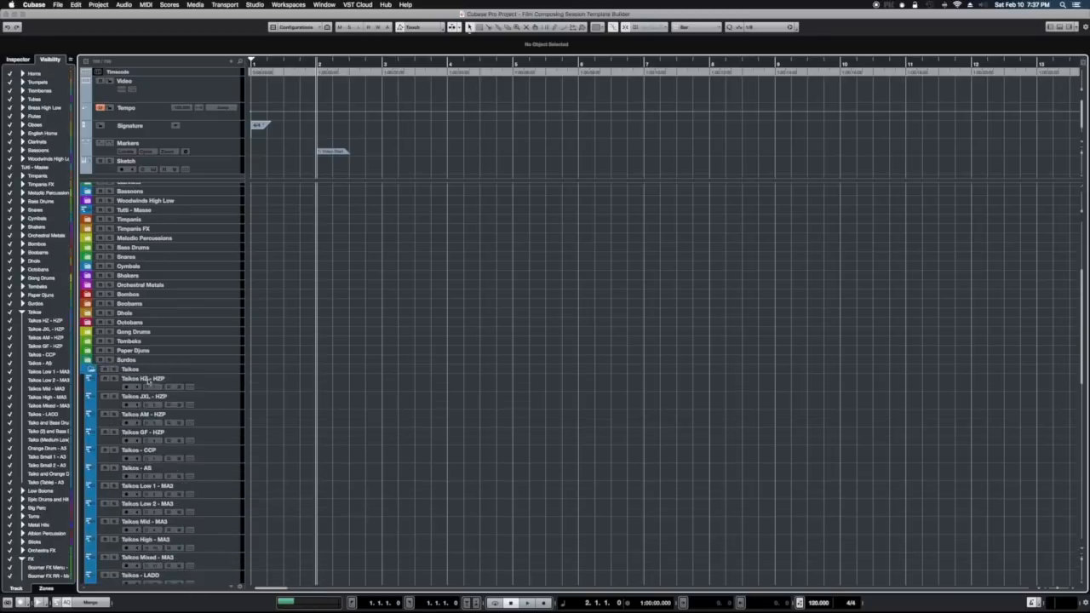
click(226, 385)
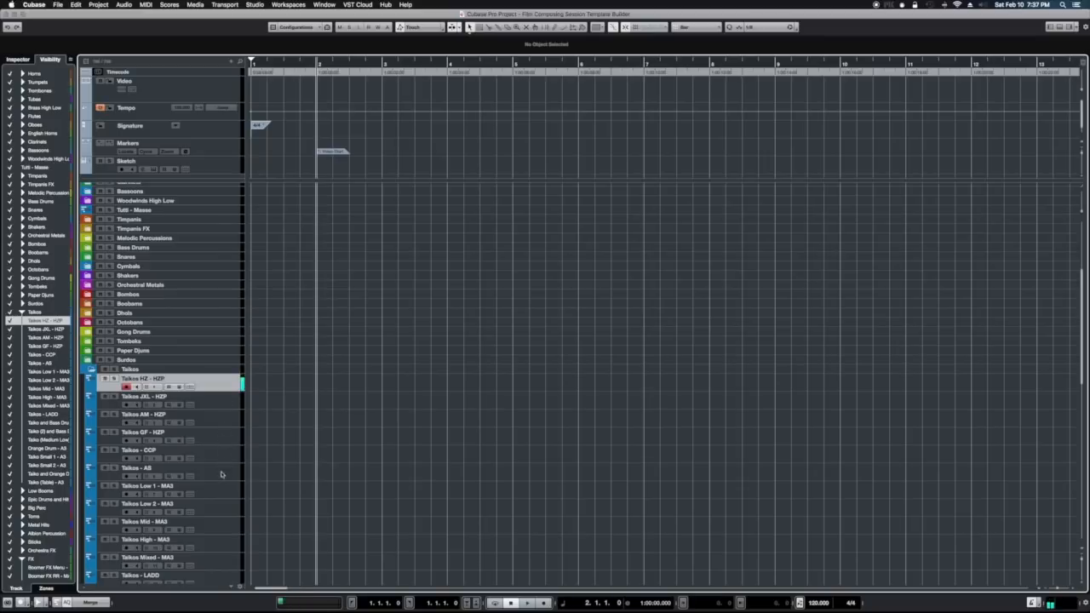
click(224, 470)
click(91, 369)
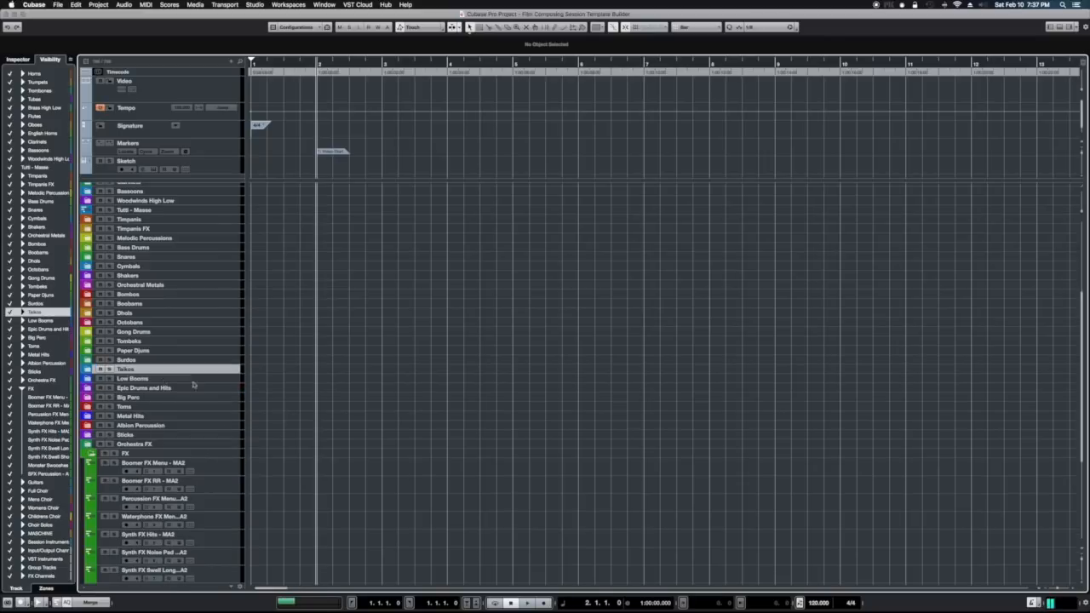
Show the Inspector for the Taikos folder and collapse the FX folder further down the track list.
click(18, 60)
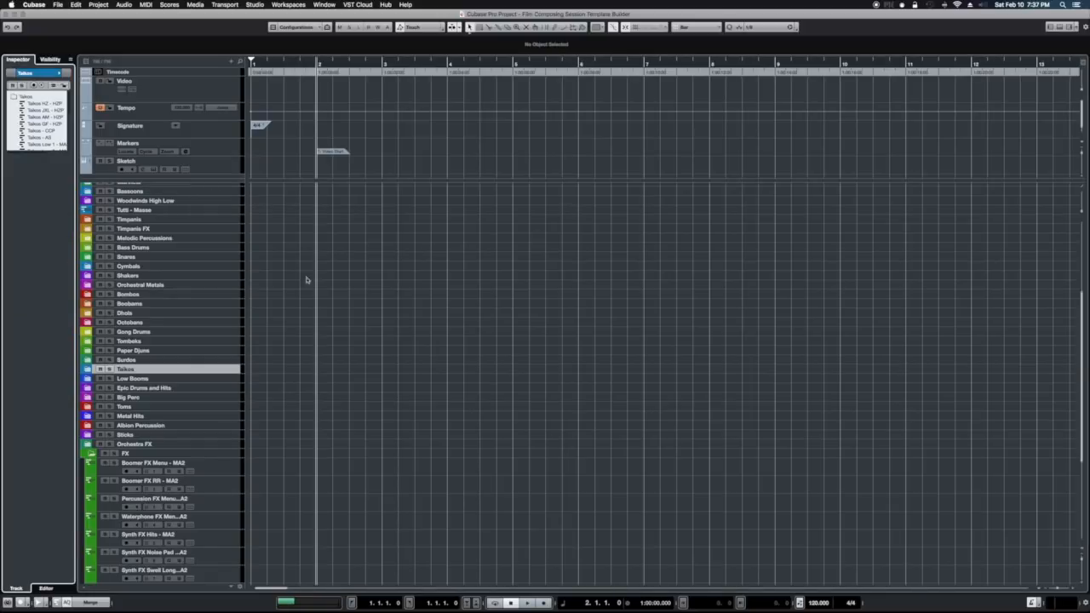
scroll(395, 277, down, 5)
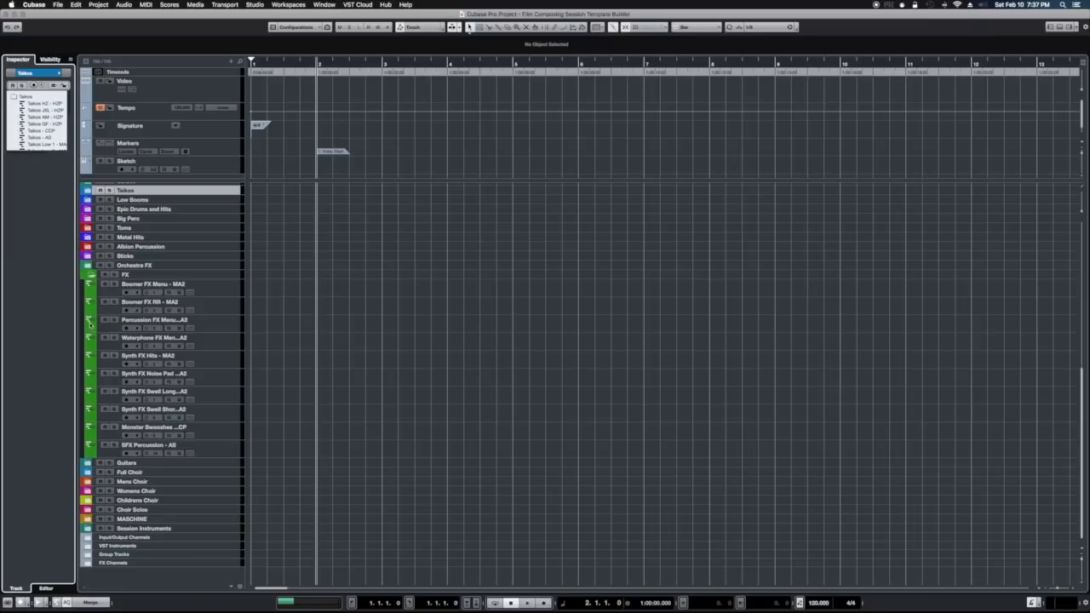
click(92, 274)
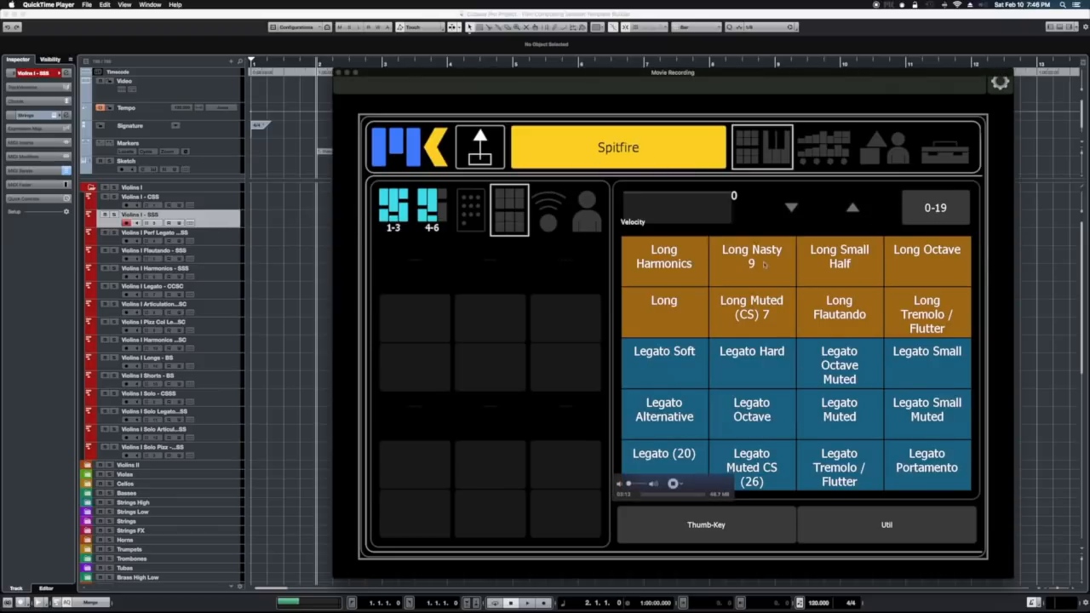
Select Violins I - CSS and Violins I Longs - BS in turn to compare their articulation layouts on the controller.
click(211, 198)
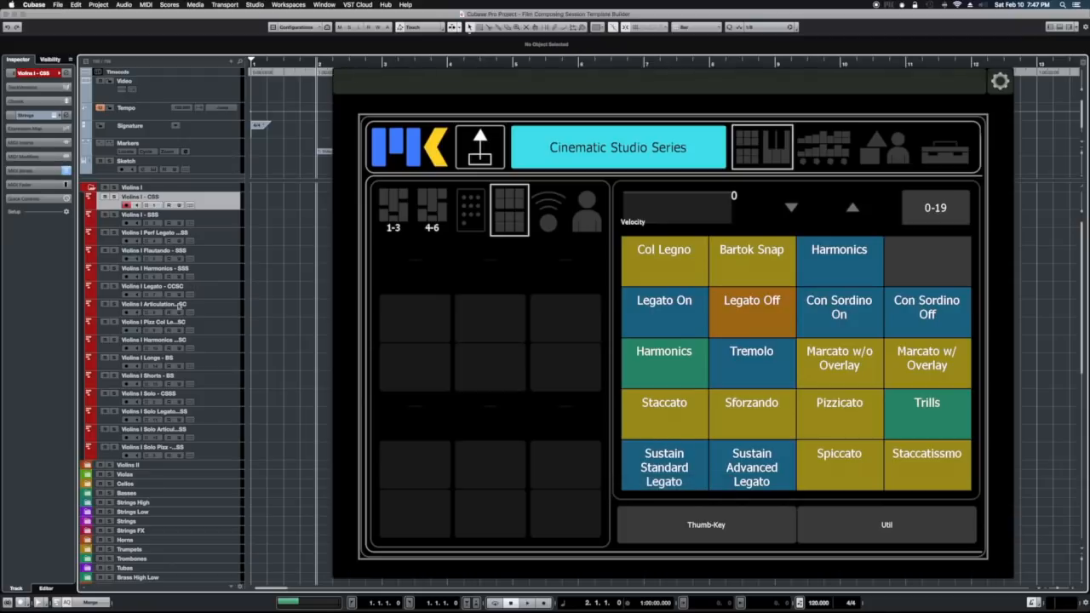
click(207, 364)
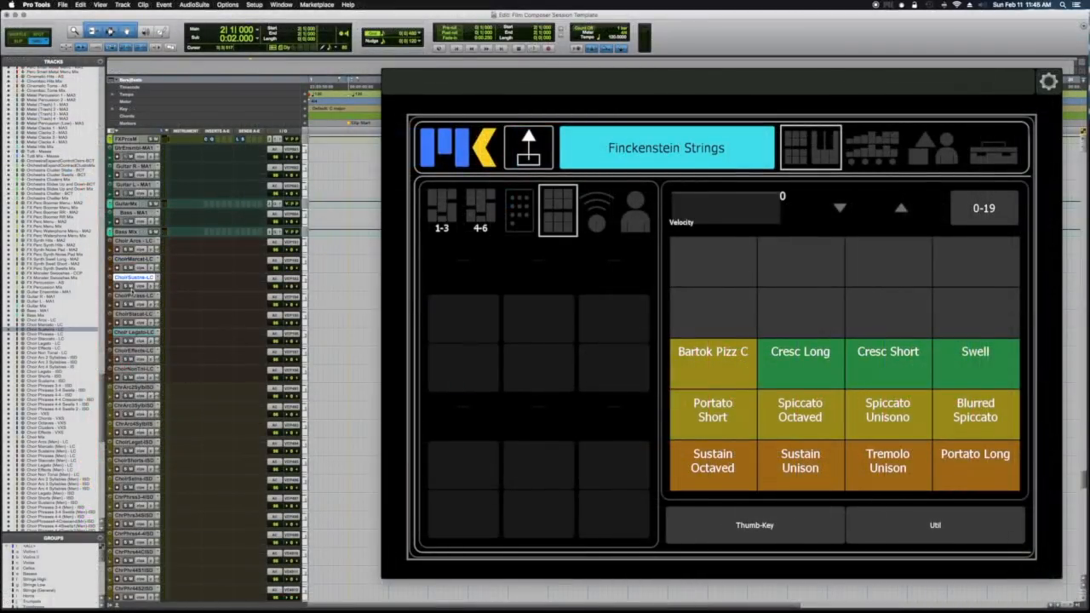
In Pro Tools, select the Choir Phrases, Marcato and Sustains - LC tracks in turn, ending on Choir Arcs - LC.
click(134, 296)
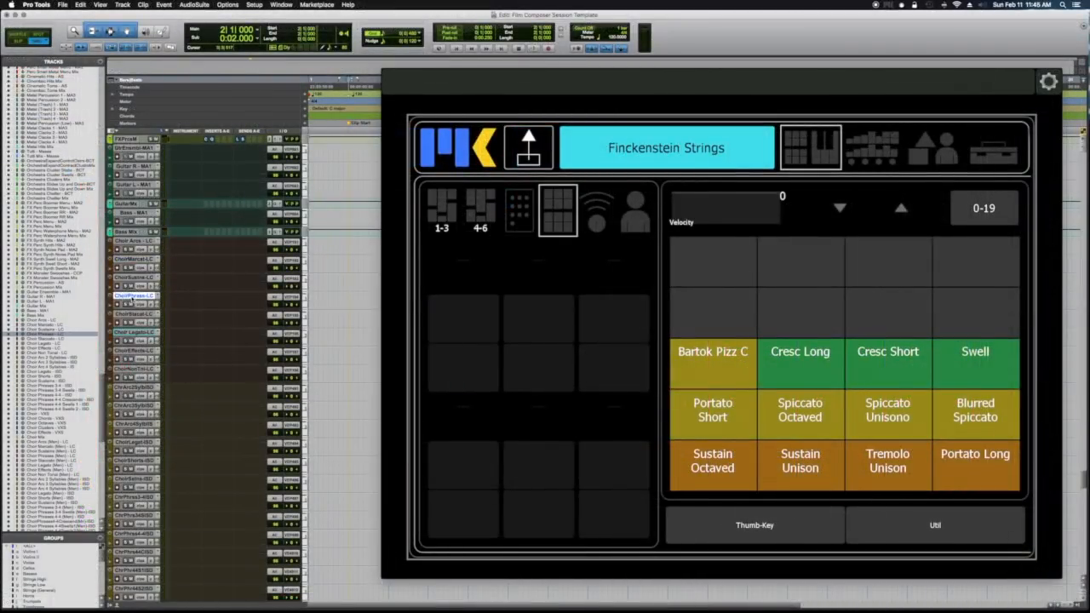
click(134, 241)
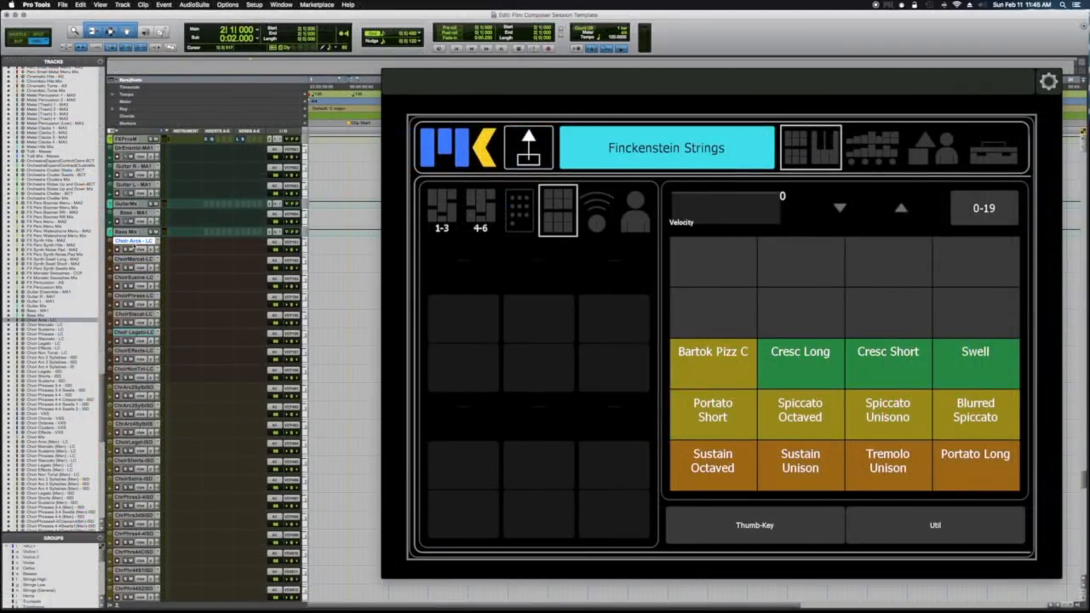
click(130, 259)
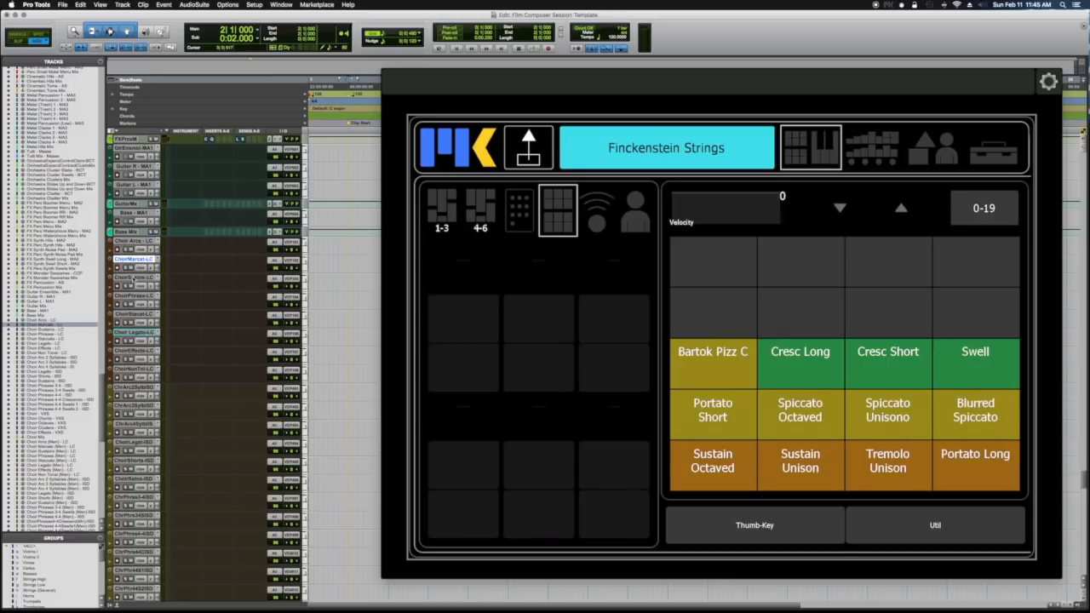
click(133, 278)
click(134, 295)
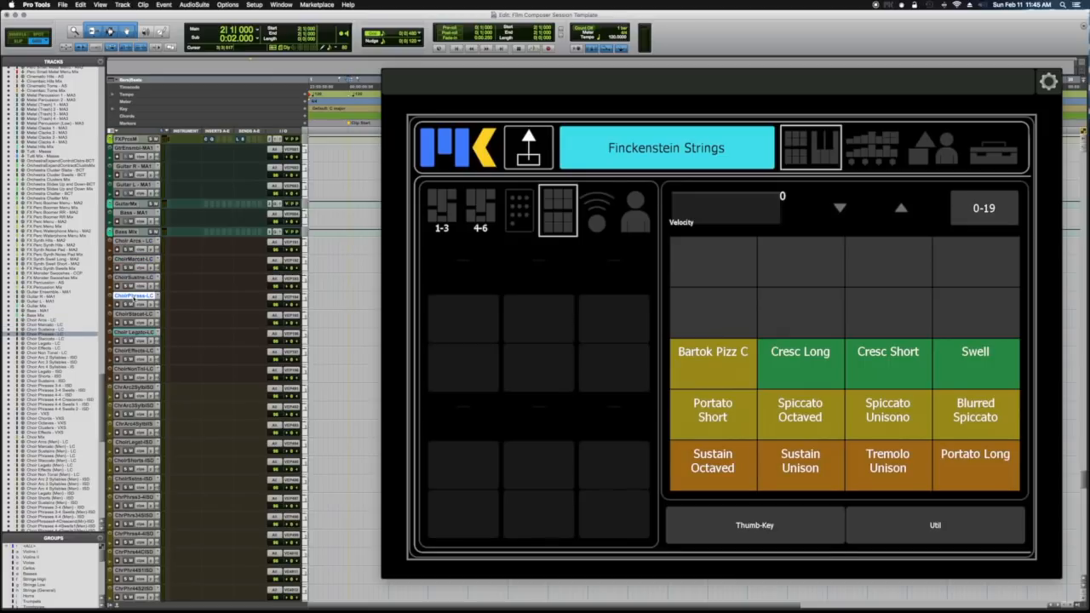
click(132, 242)
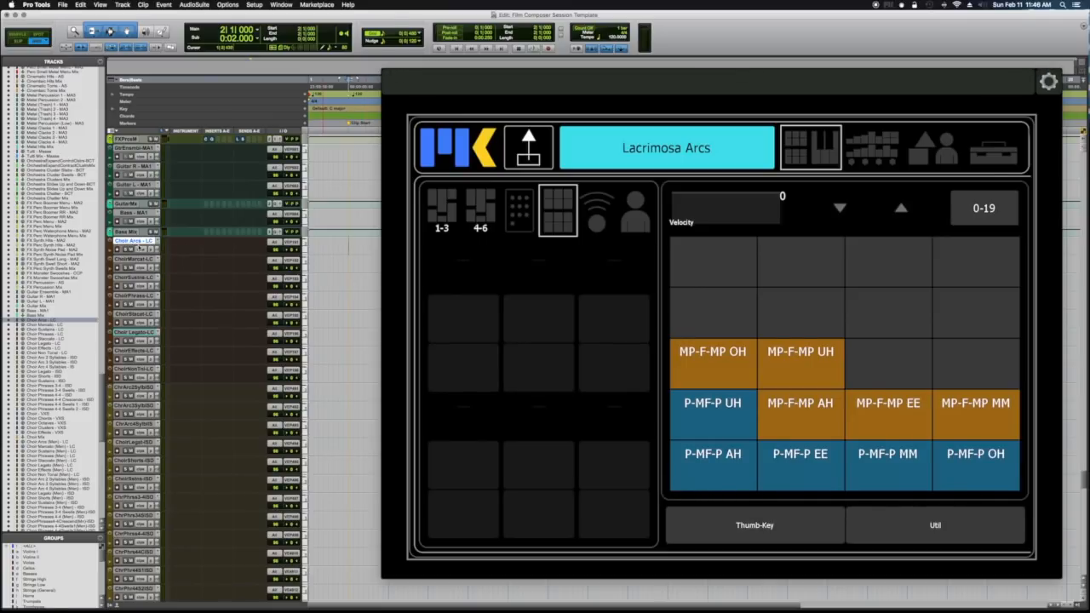
Go back to the start of the session's track list and select the Violins I - CSS track.
scroll(139, 249, up, 15)
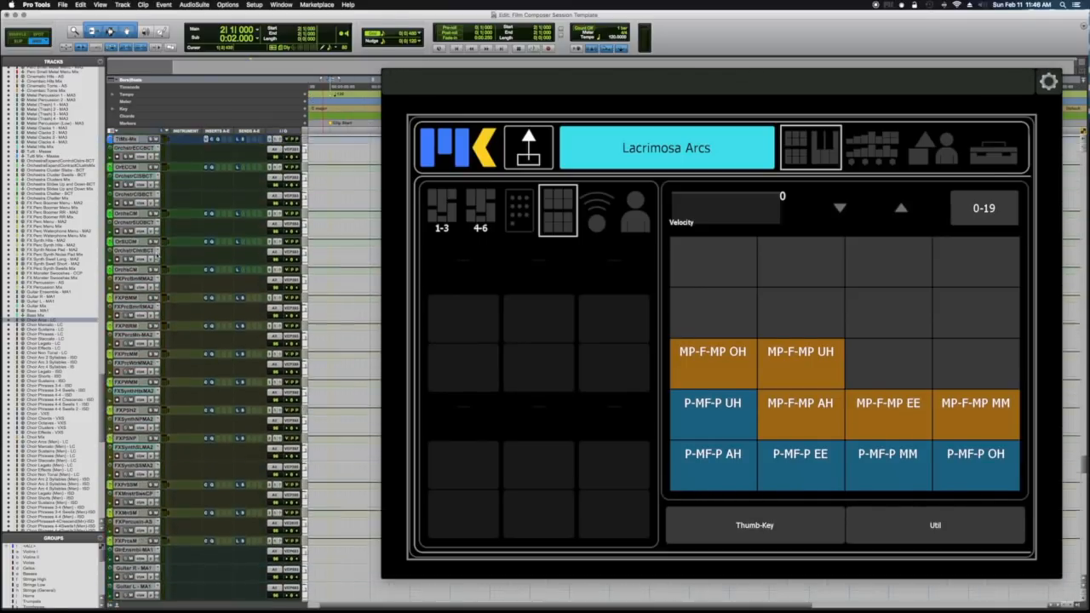
scroll(157, 254, up, 15)
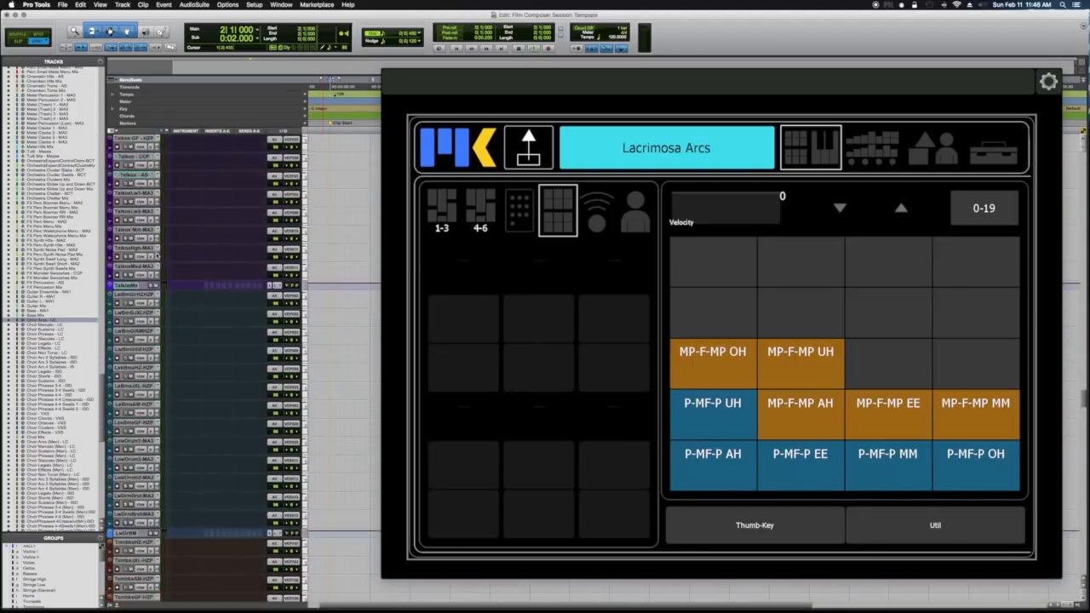
scroll(156, 254, up, 15)
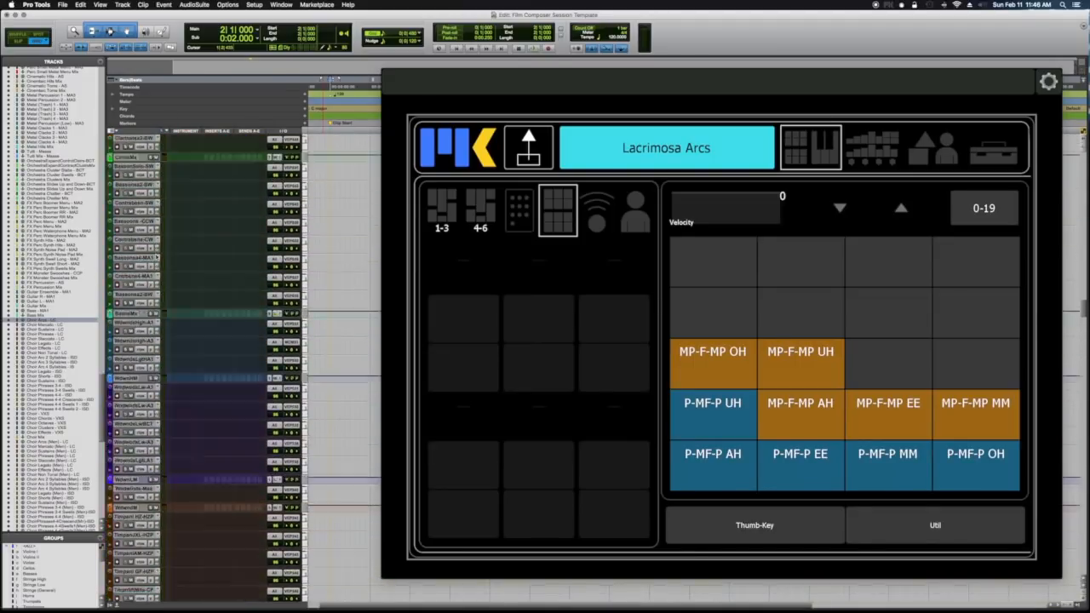
scroll(158, 255, up, 15)
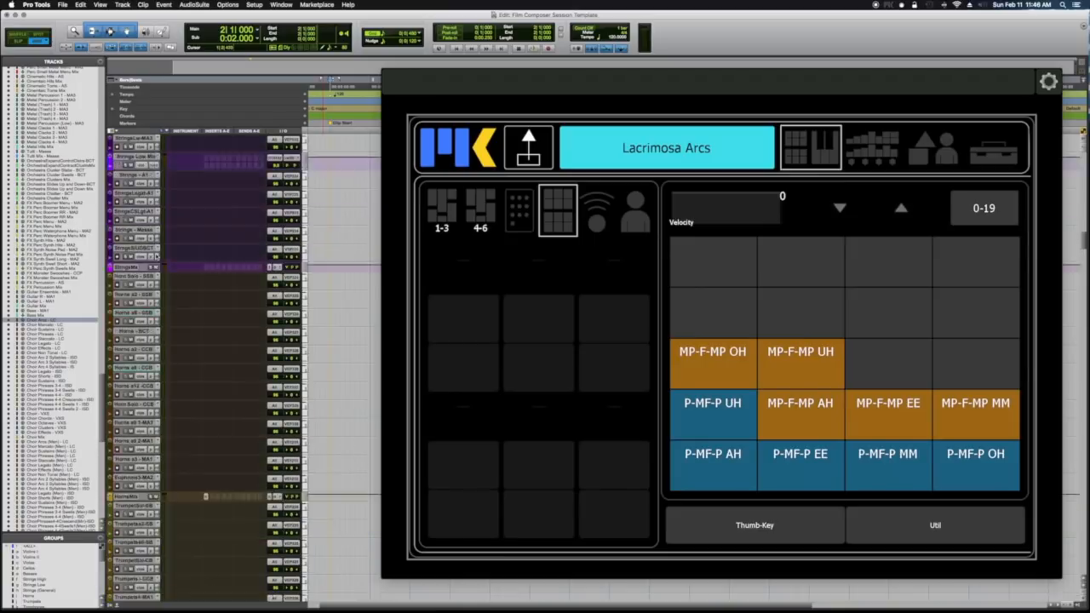
scroll(157, 255, up, 15)
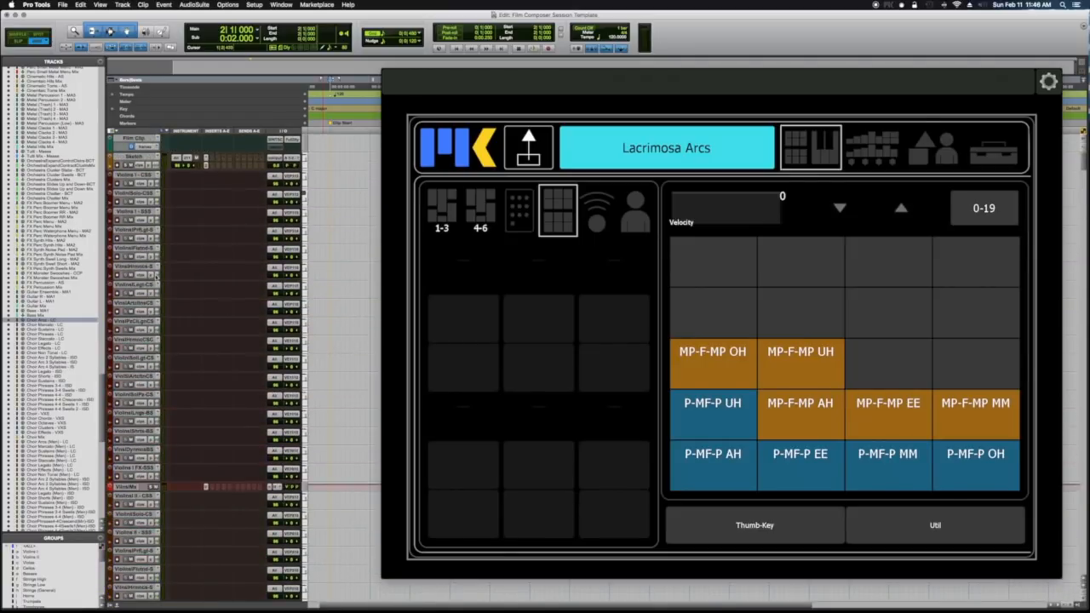
scroll(100, 193, up, 5)
click(132, 175)
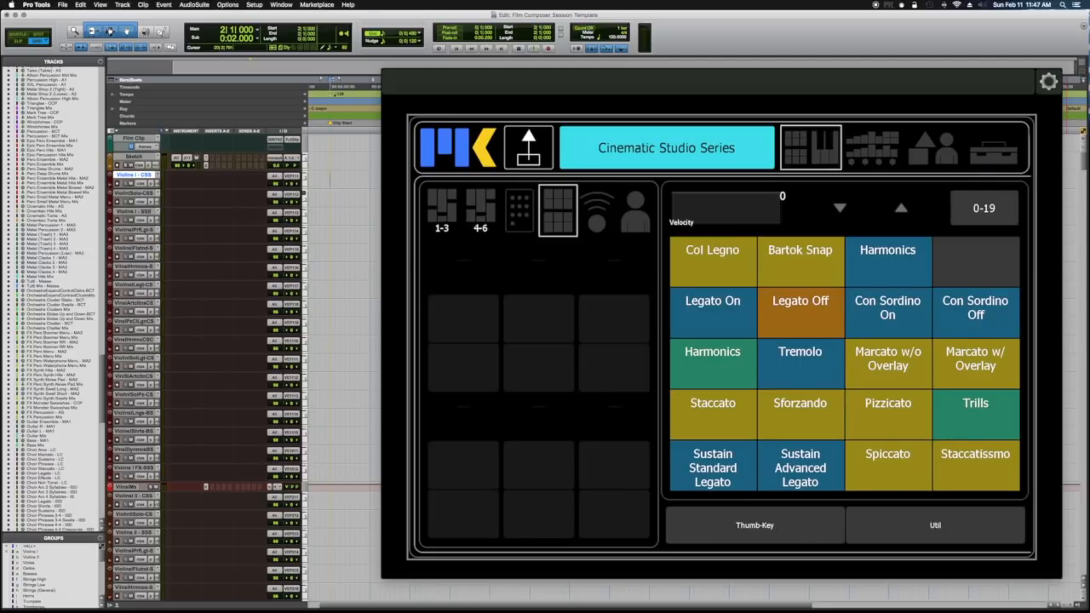
Read the MIDI Kinetics support reply in the browser with the controller window moved off-screen, and clear the mail window away.
drag(1089, 48, 702, 36)
click(668, 72)
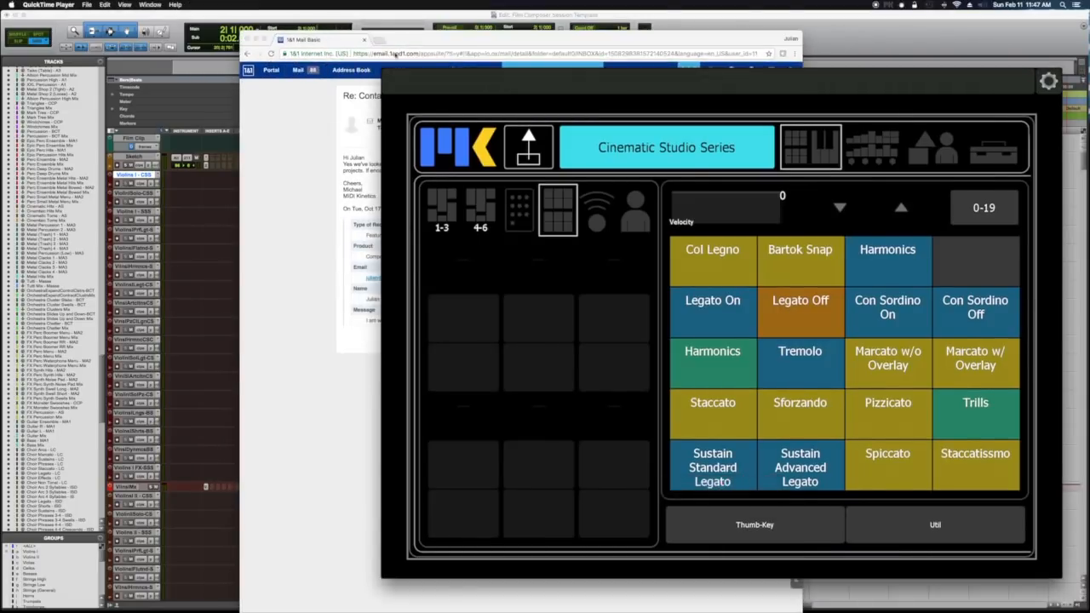
drag(460, 73, 1089, 89)
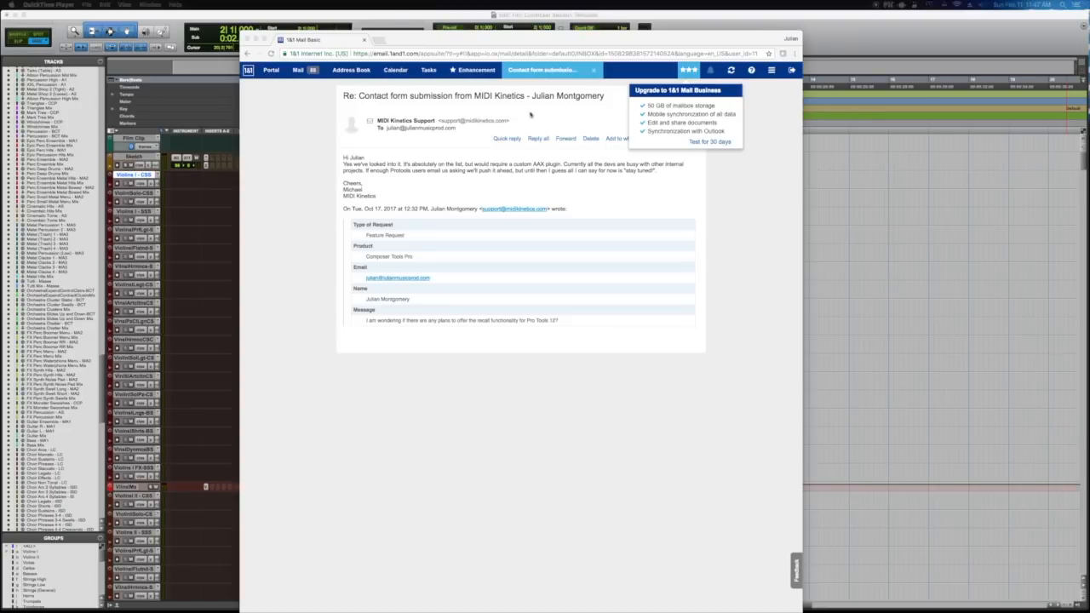
click(667, 72)
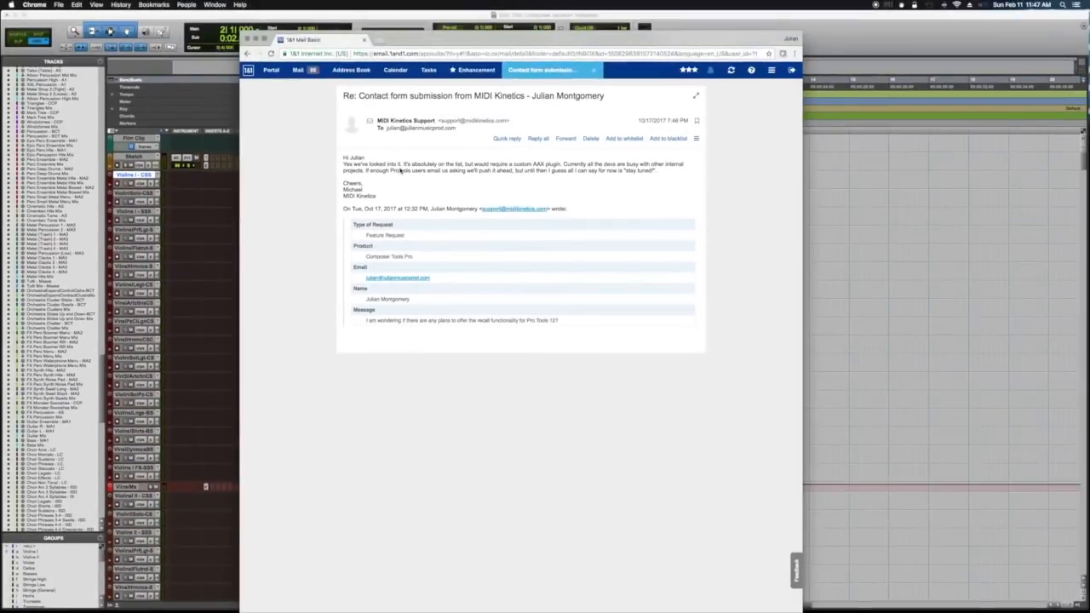
drag(543, 40, 1089, 43)
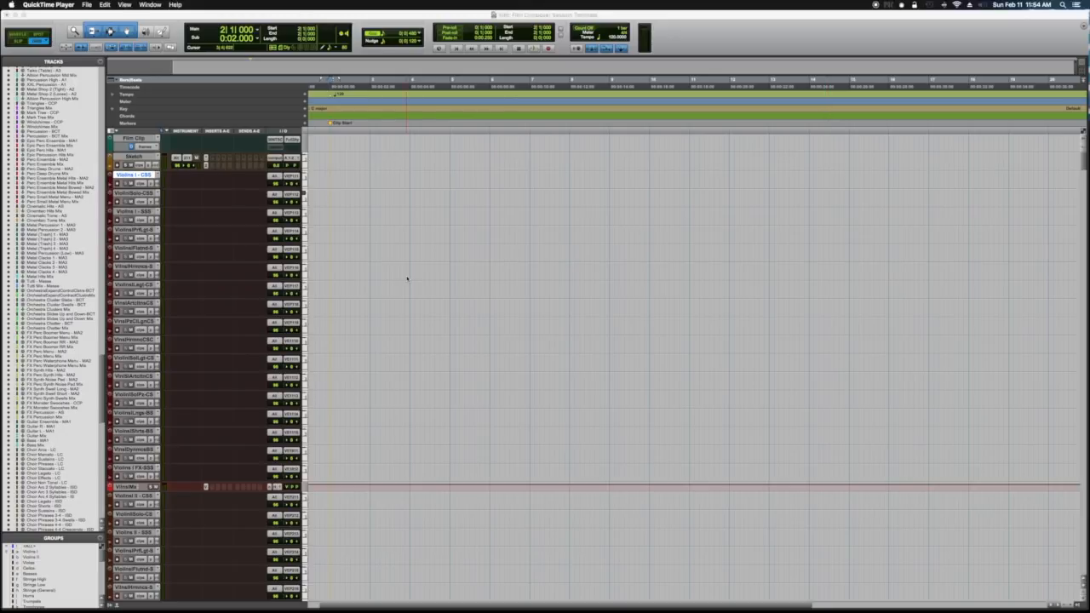
Use Scroll To Track to look through the Taiko track matches and jump to Taiko Small 1 - A3.
click(407, 278)
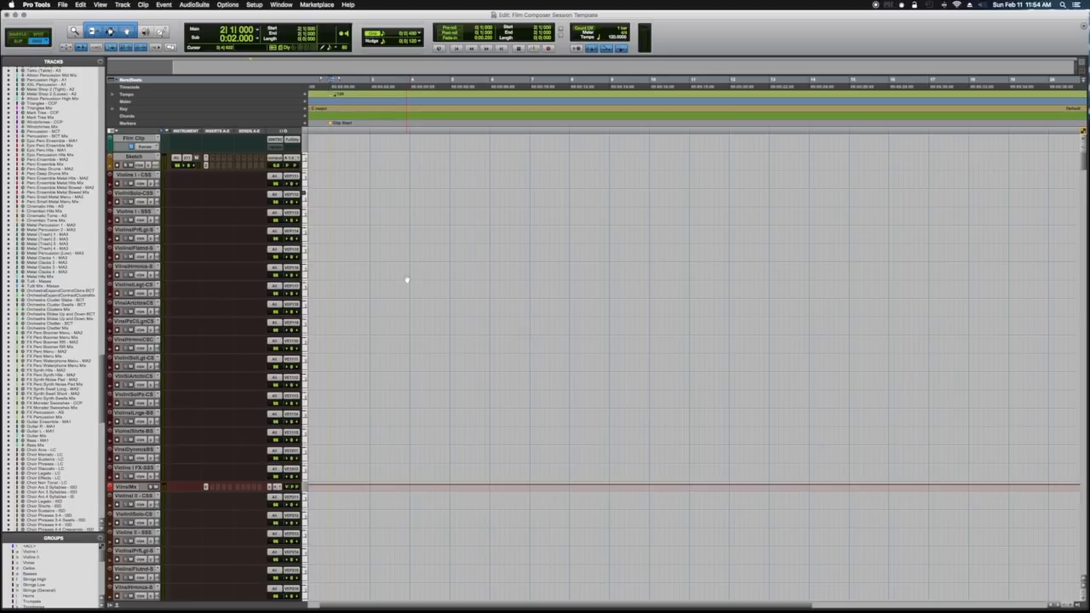
key(super+alt+f)
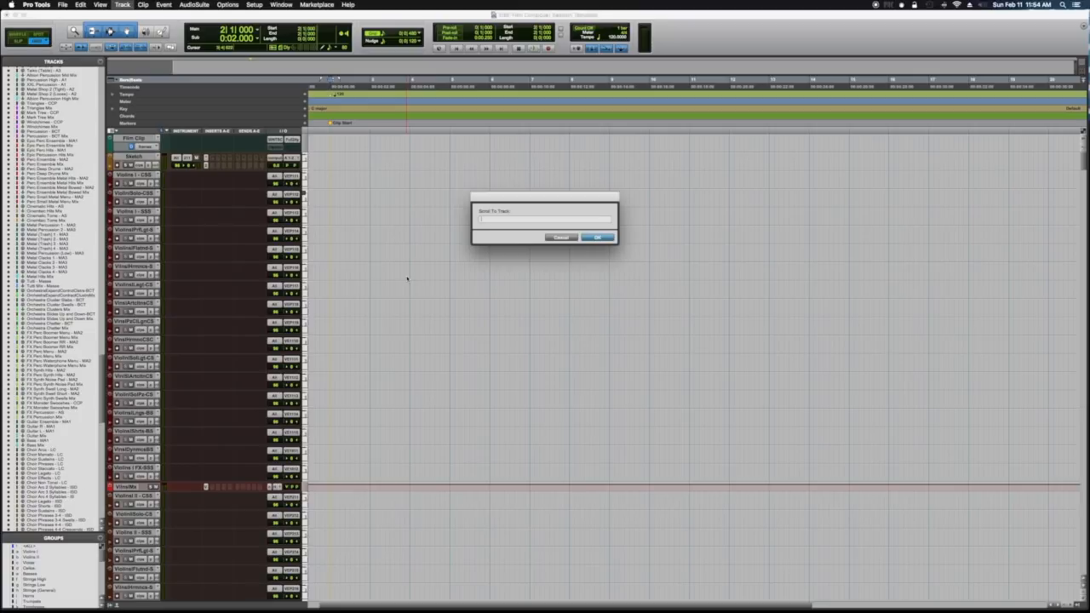
text(Taiko (2) and Bass (2) - A3)
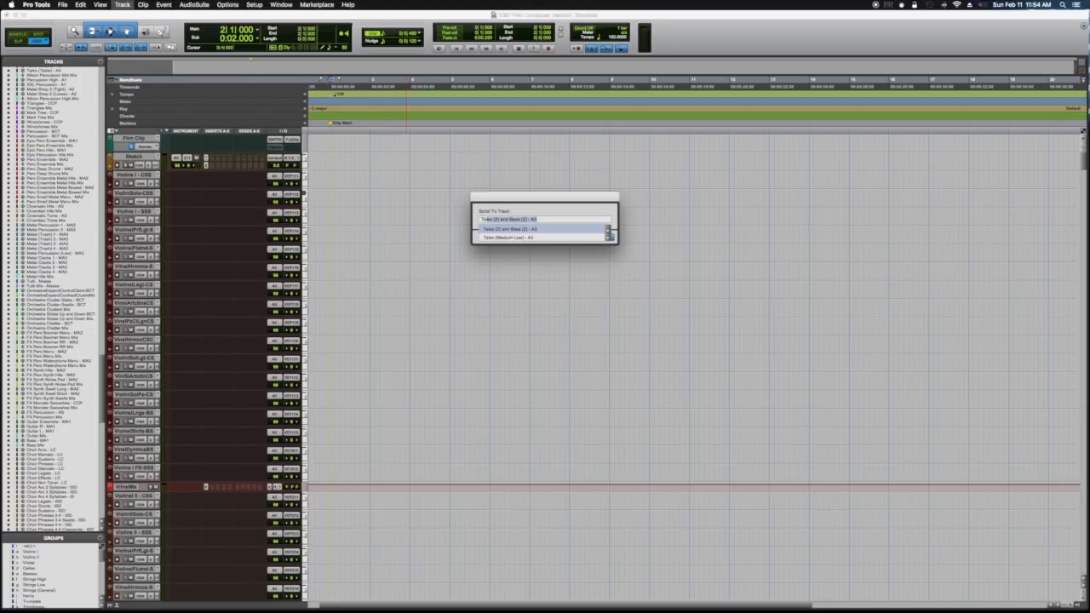
key(Down)
key(Down)
key(Down)
key(Down)
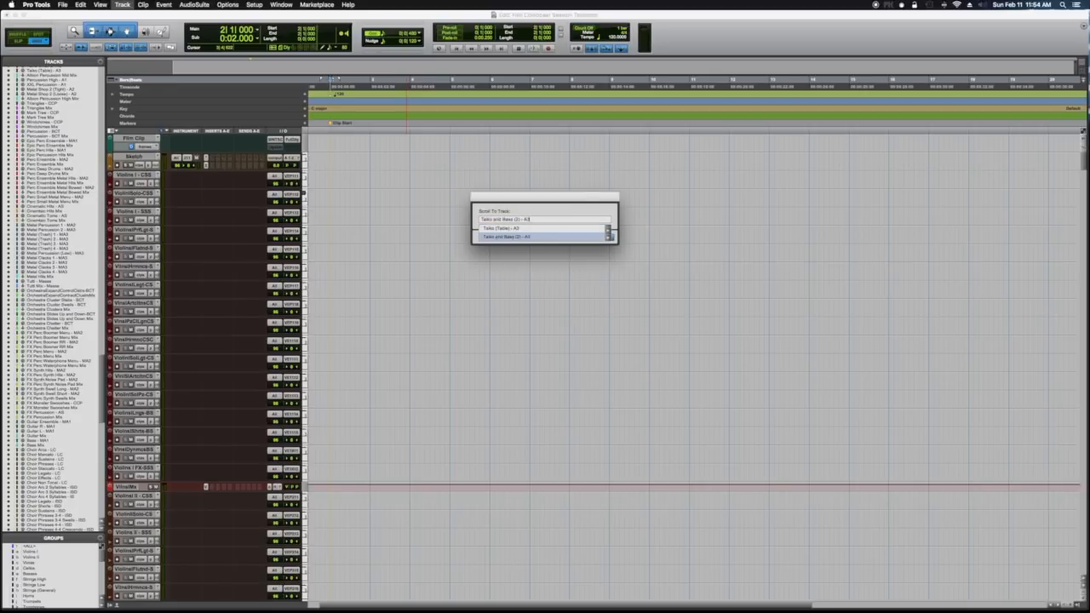
key(Down)
key(Down)
key(Up)
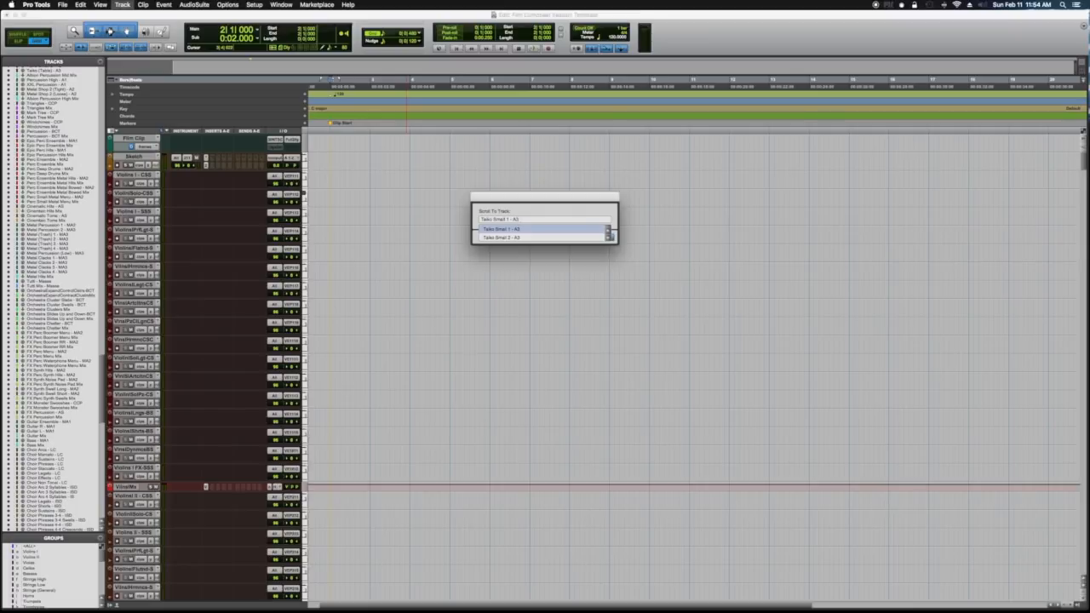
key(Return)
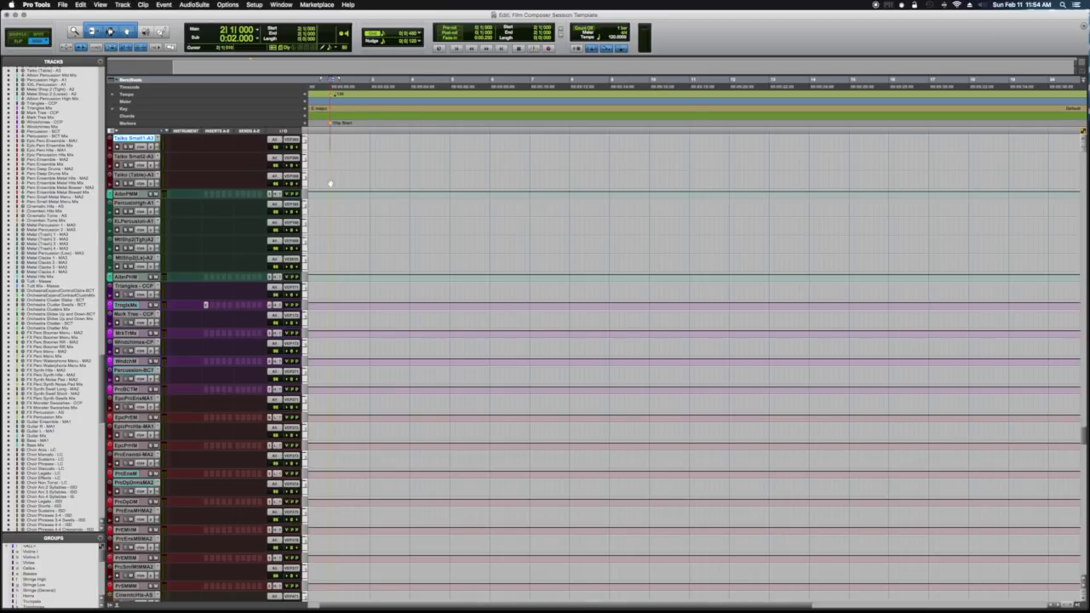
Use Scroll To Track to look through the Perc track matches and go to Perc Deep Drums - MA2.
key(super+alt+f)
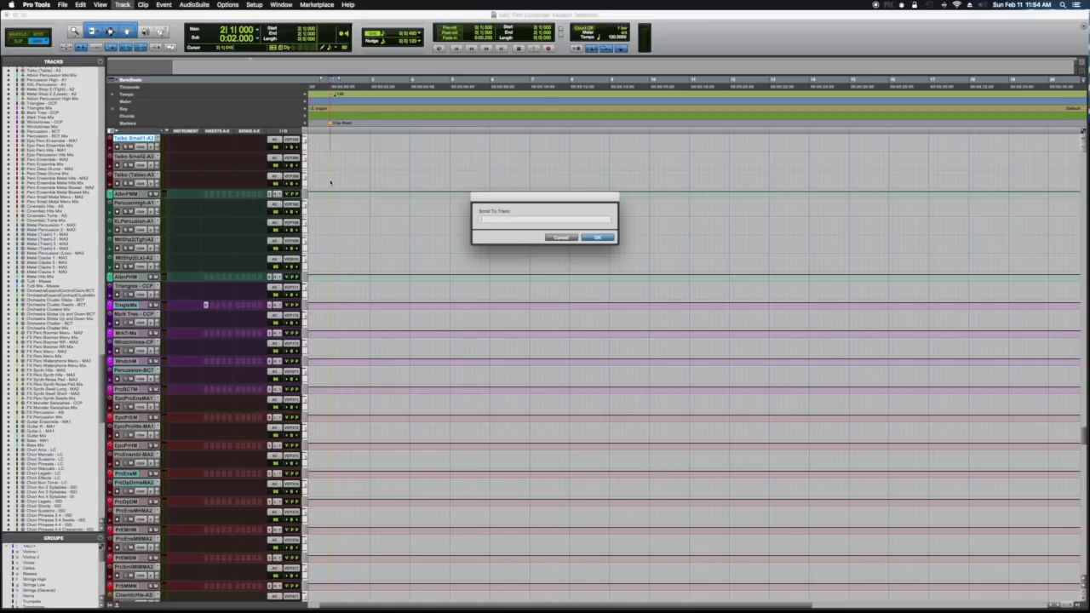
text(06m)
key(BackSpace)
key(BackSpace)
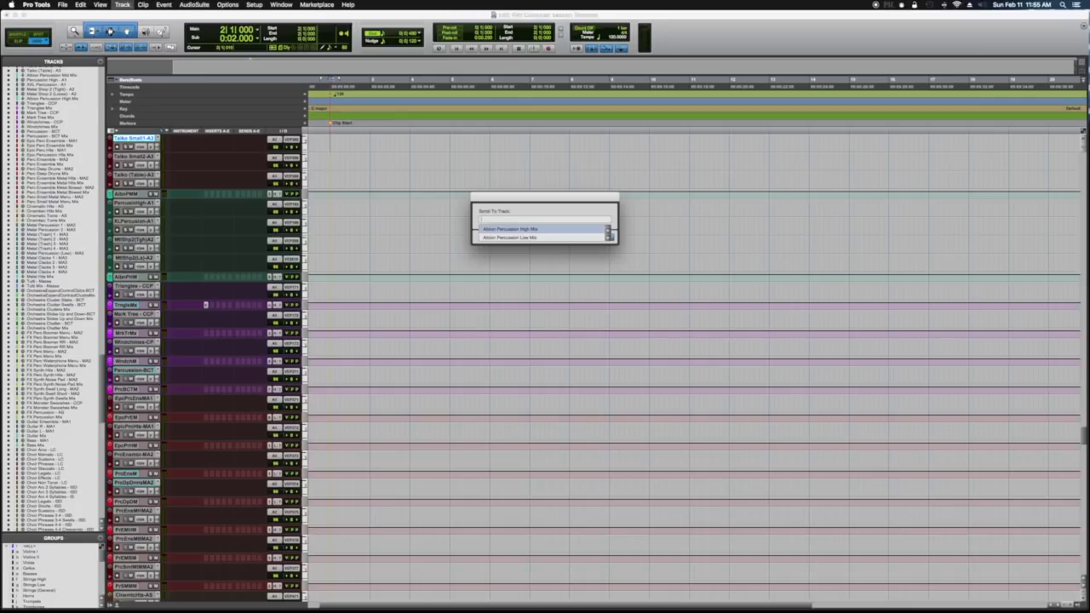
text(Perc Ensemble Mix)
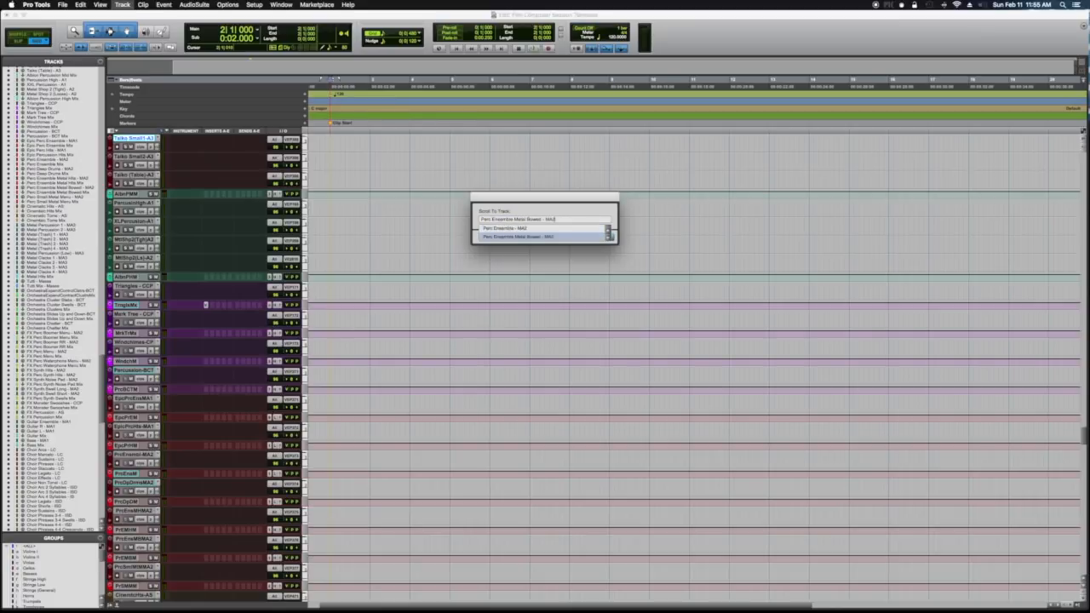
key(Down)
key(Down)
key(Down)
key(Down)
key(Down)
key(Up)
key(Up)
key(Up)
key(Up)
key(Up)
key(Up)
key(Up)
key(Up)
key(Up)
key(Up)
key(Up)
key(Up)
key(Up)
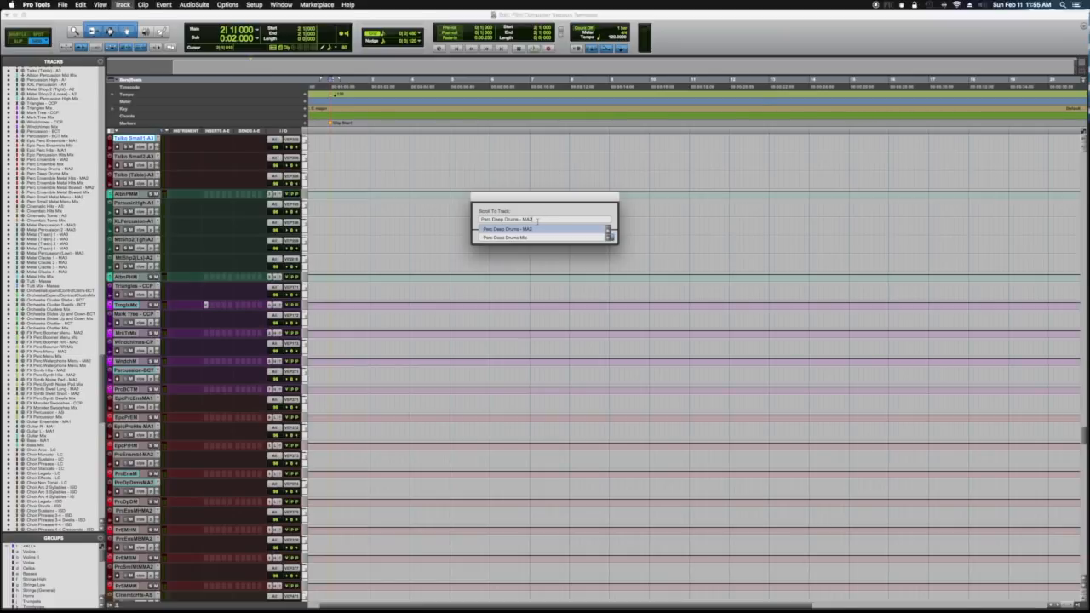
key(Return)
key(Return)
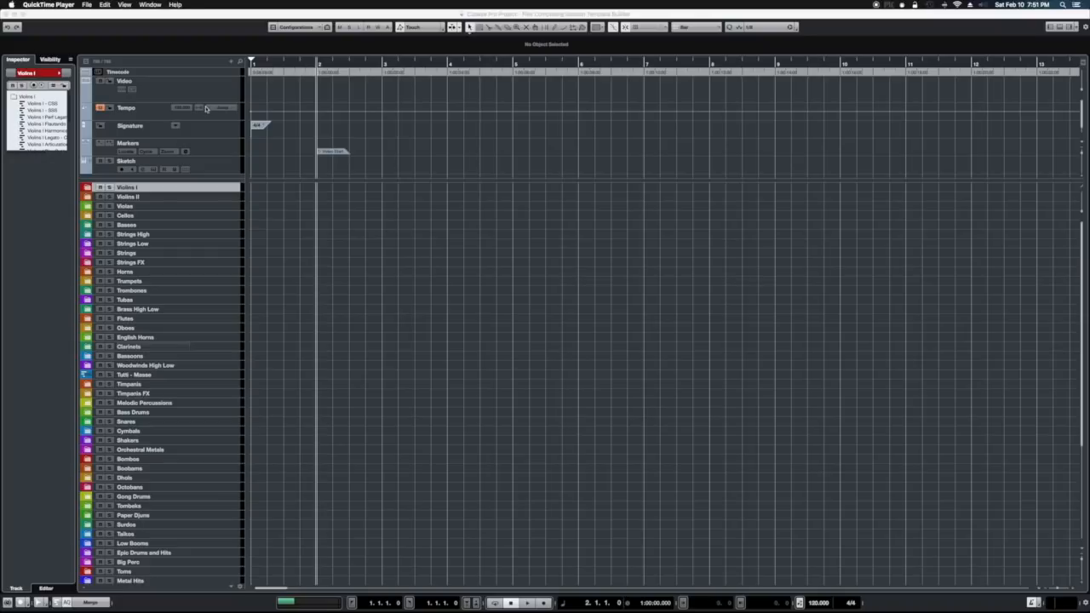
Collapse the Violins I group in the track finder, search for "drum" and look through the matching tracks.
click(241, 63)
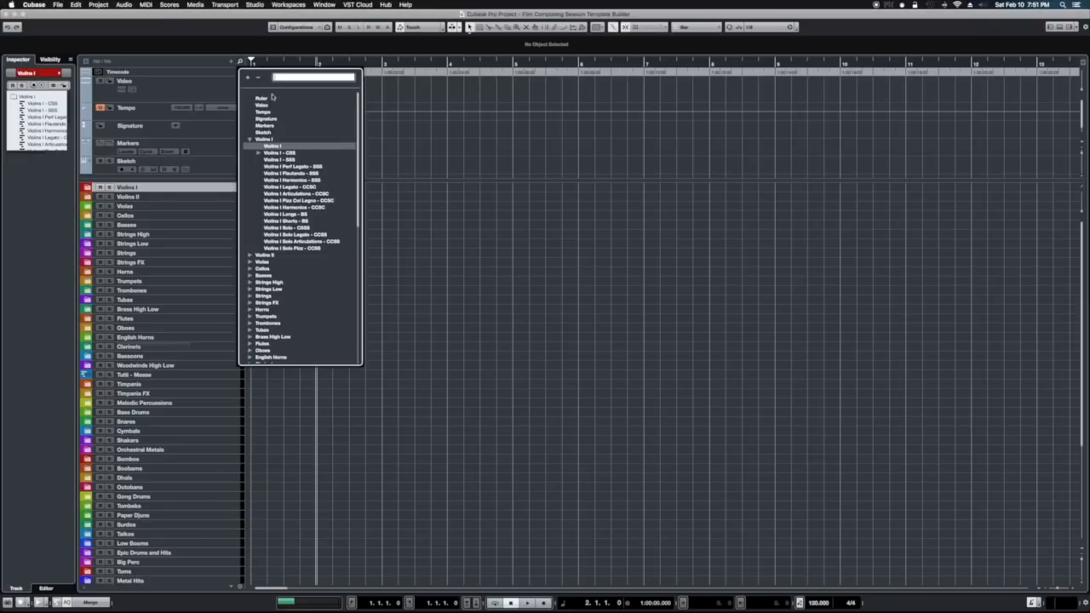
click(250, 139)
click(294, 77)
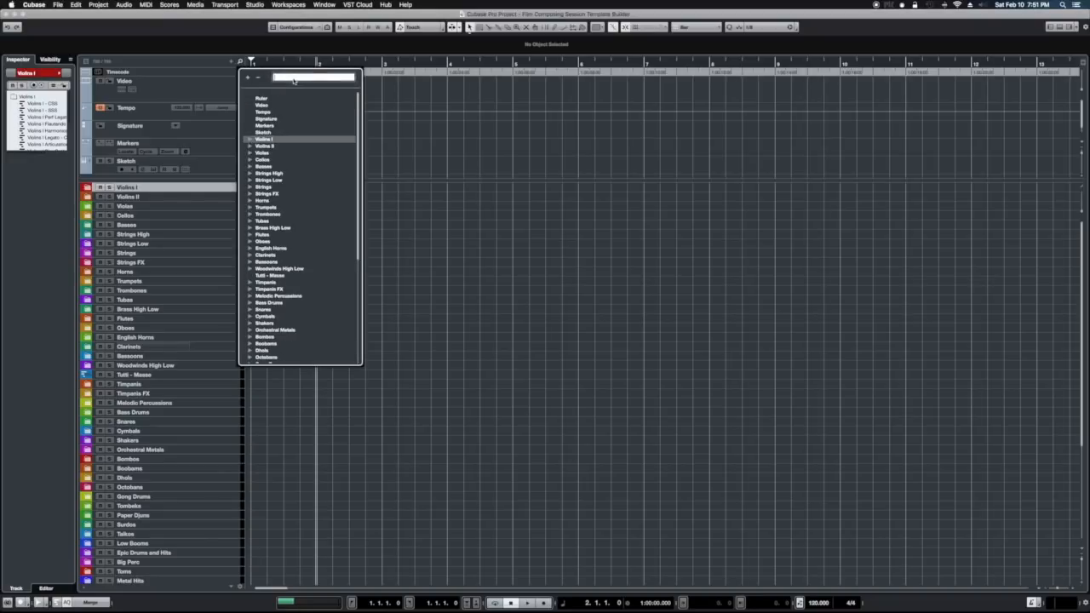
text(drum)
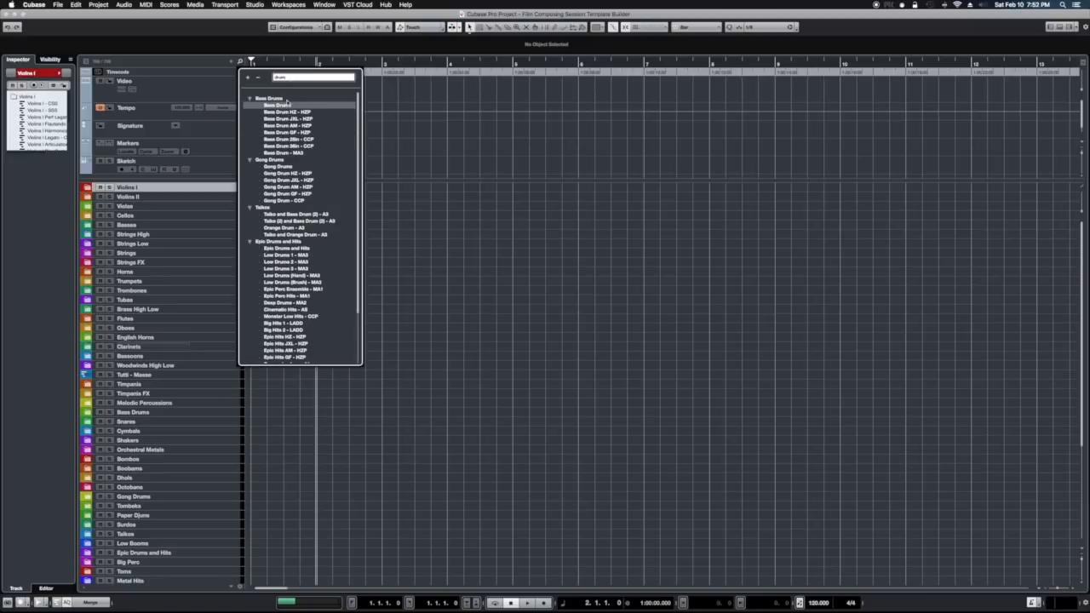
scroll(281, 136, down, 3)
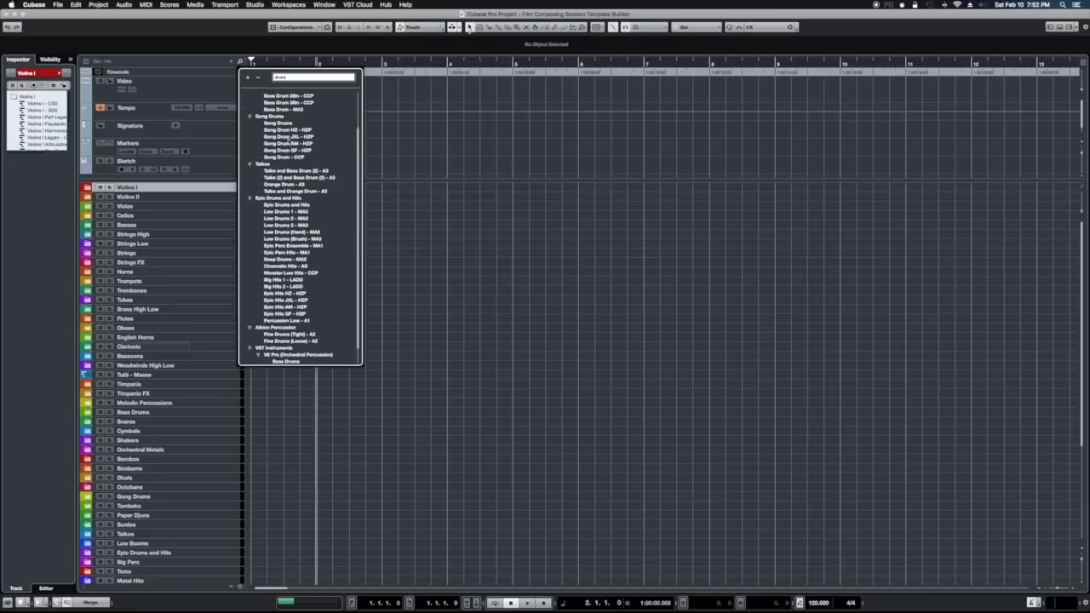
scroll(296, 121, up, 3)
scroll(294, 121, down, 3)
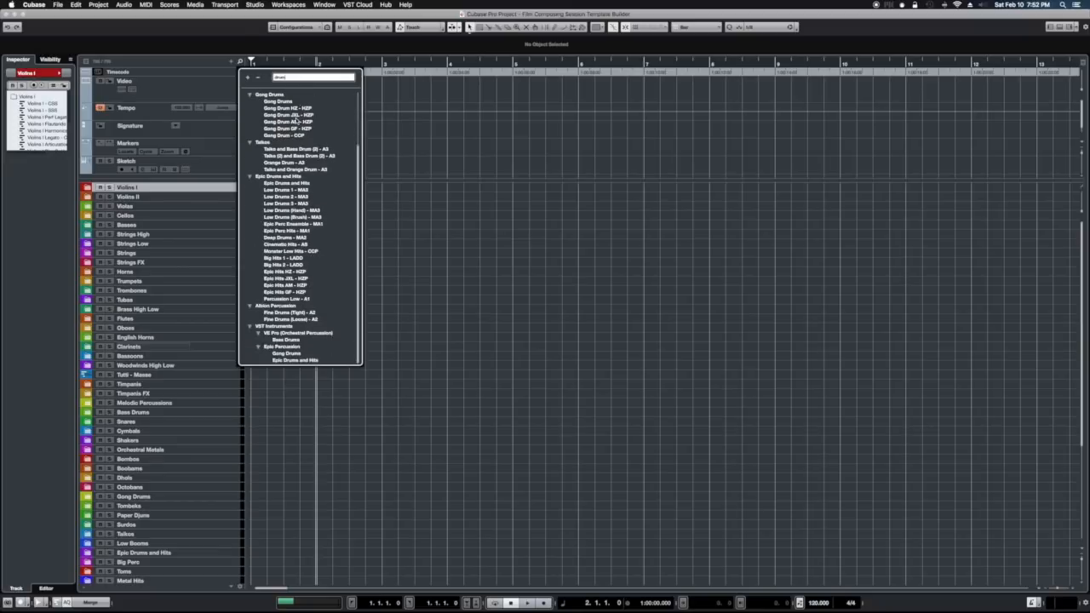
scroll(294, 126, up, 3)
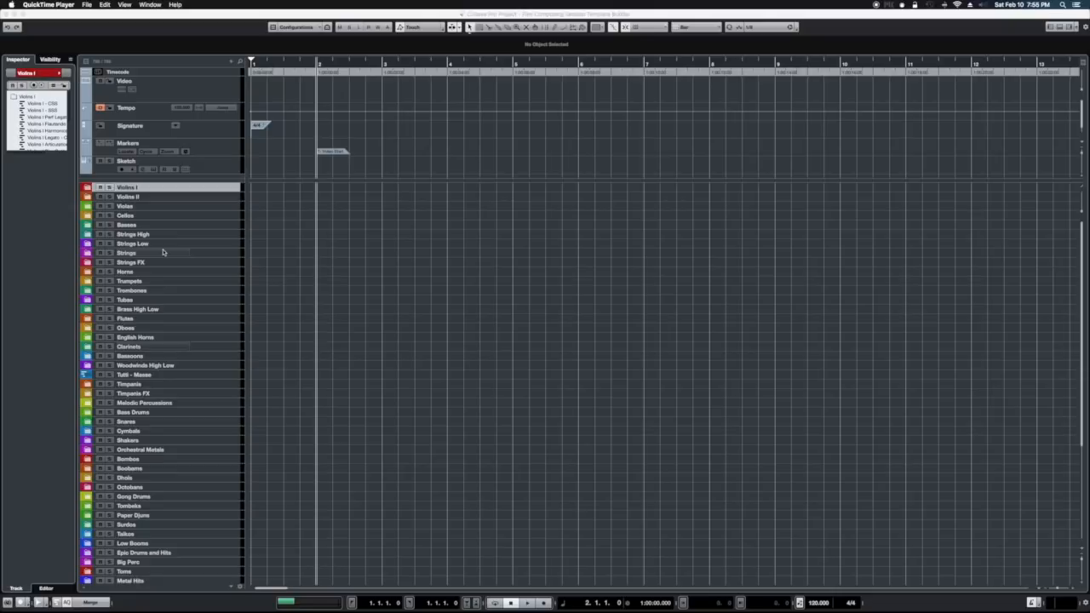
Expand and collapse the Violins I, Violins II and Violas folders in turn to look at the tracks inside.
scroll(163, 251, down, 6)
scroll(163, 252, up, 6)
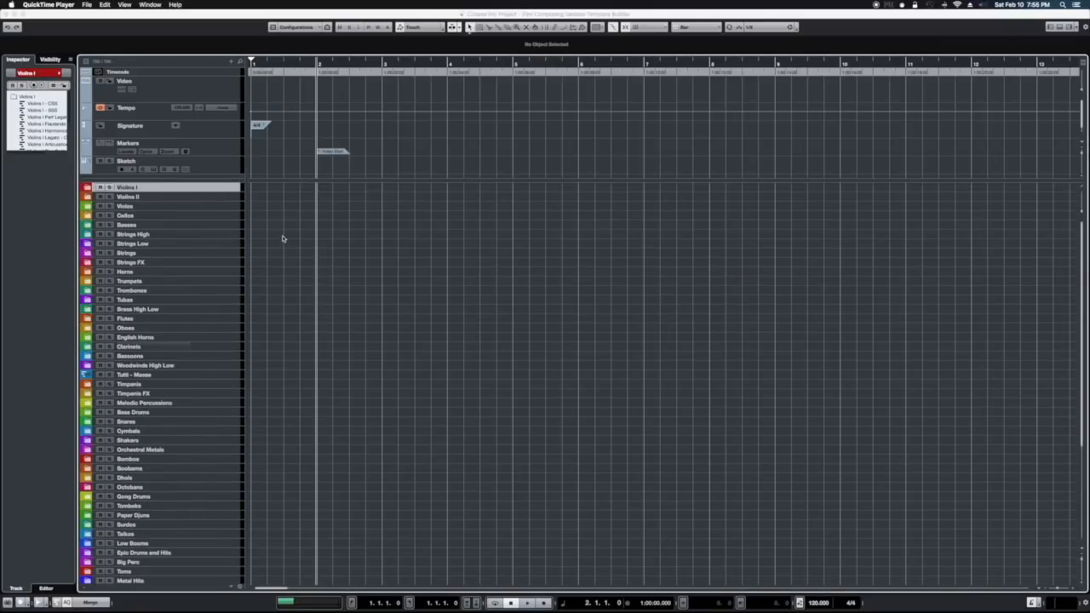
click(87, 186)
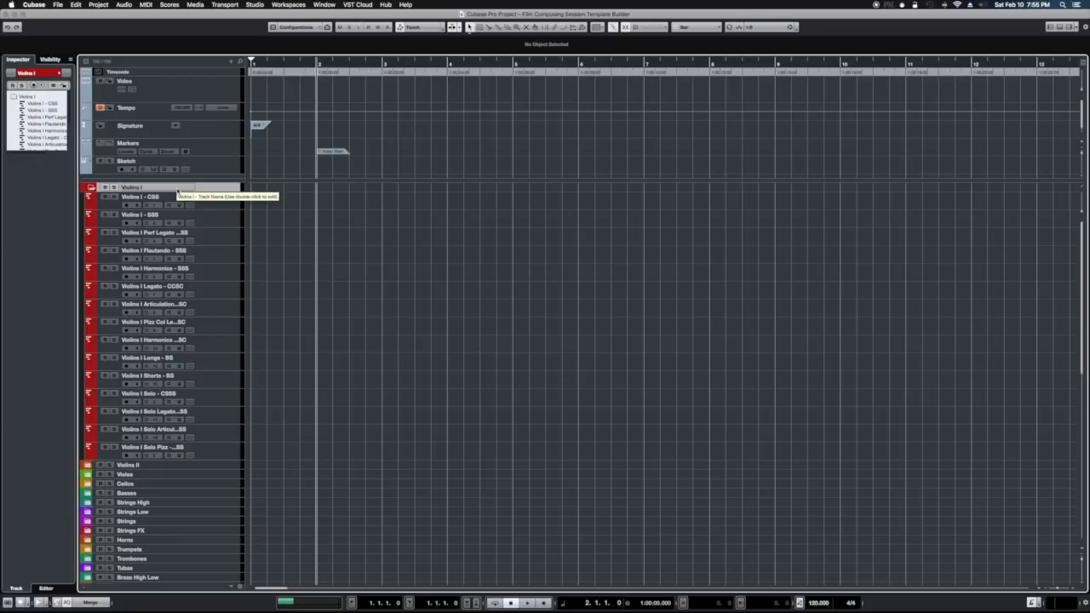
click(88, 187)
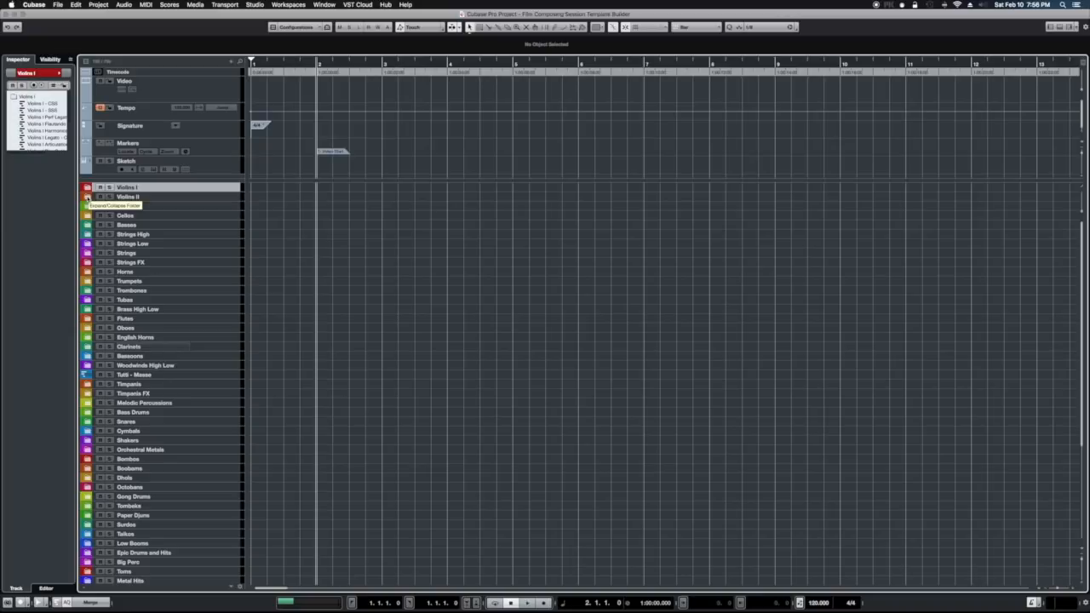
click(87, 197)
click(87, 196)
click(87, 206)
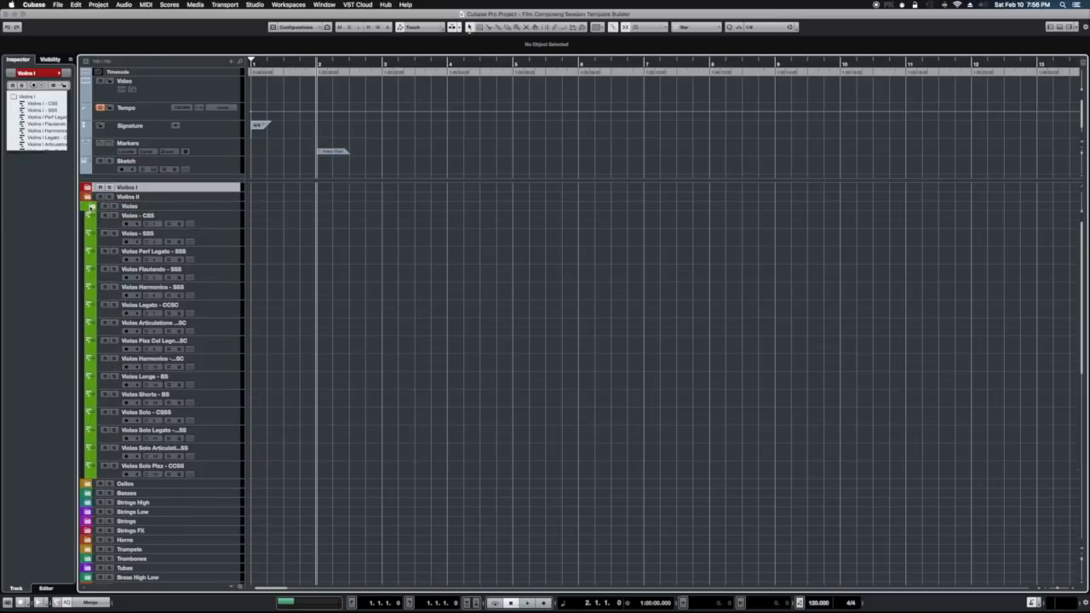
click(87, 206)
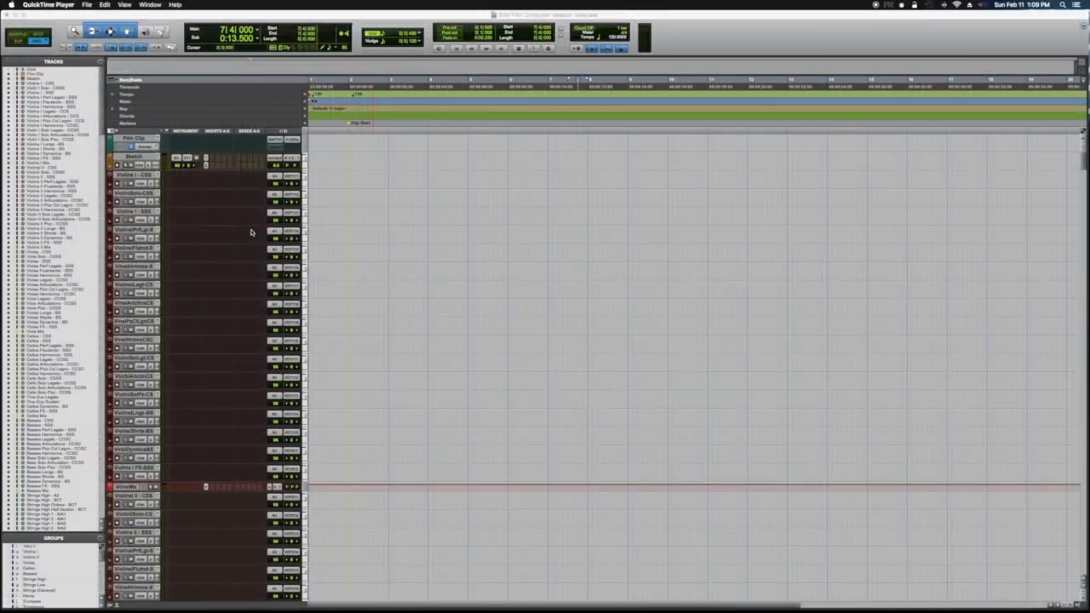
Switch to the Pro Tools session and look through its unfoldered tracks from the violins to the woodwinds and back to the strings.
scroll(251, 232, down, 3)
scroll(251, 232, down, 20)
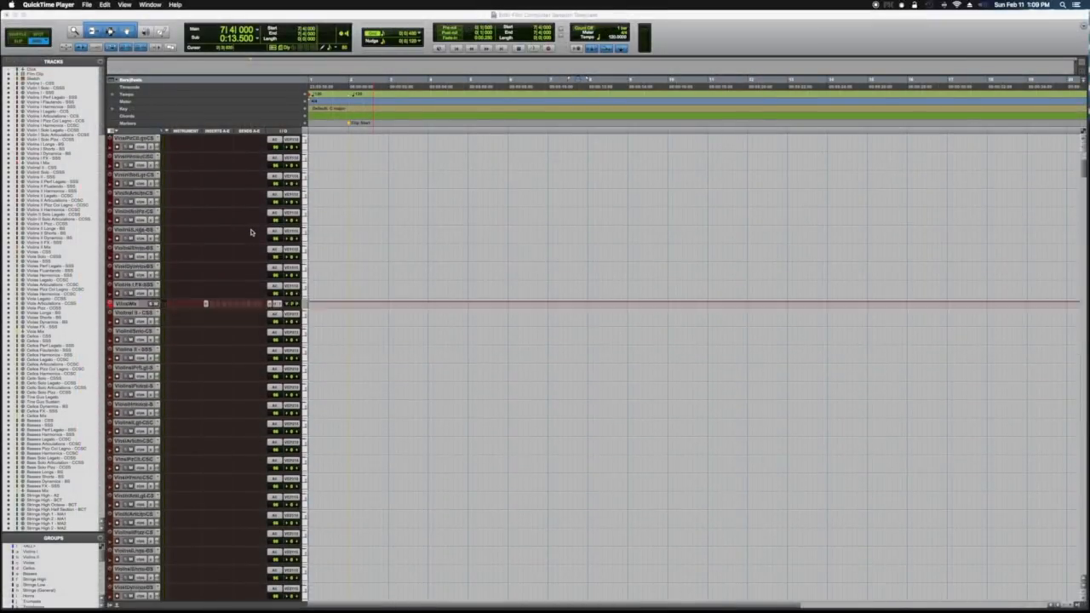
scroll(251, 232, down, 20)
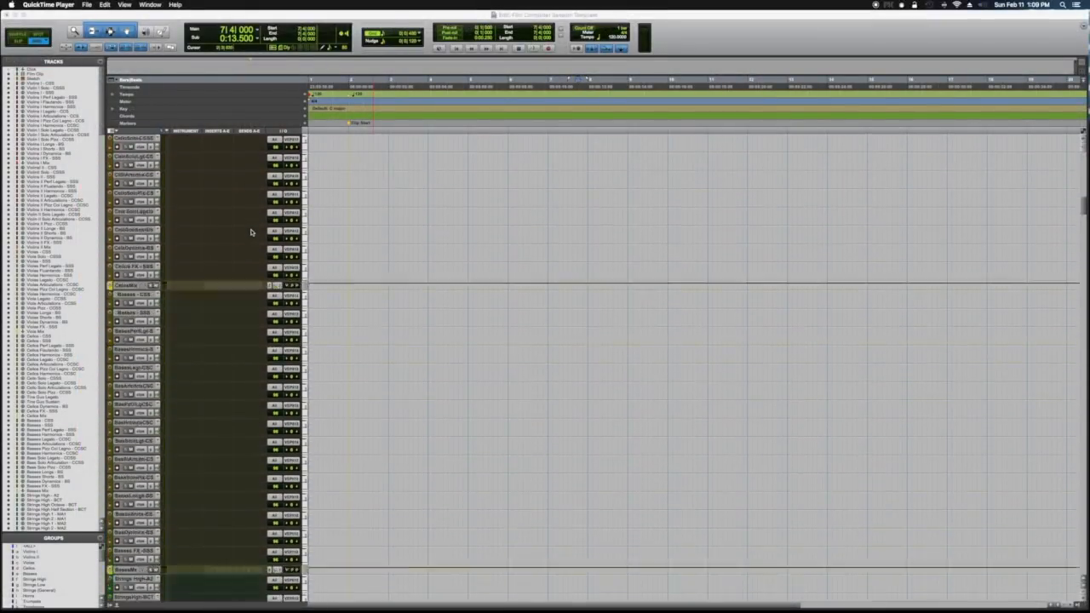
scroll(250, 232, down, 20)
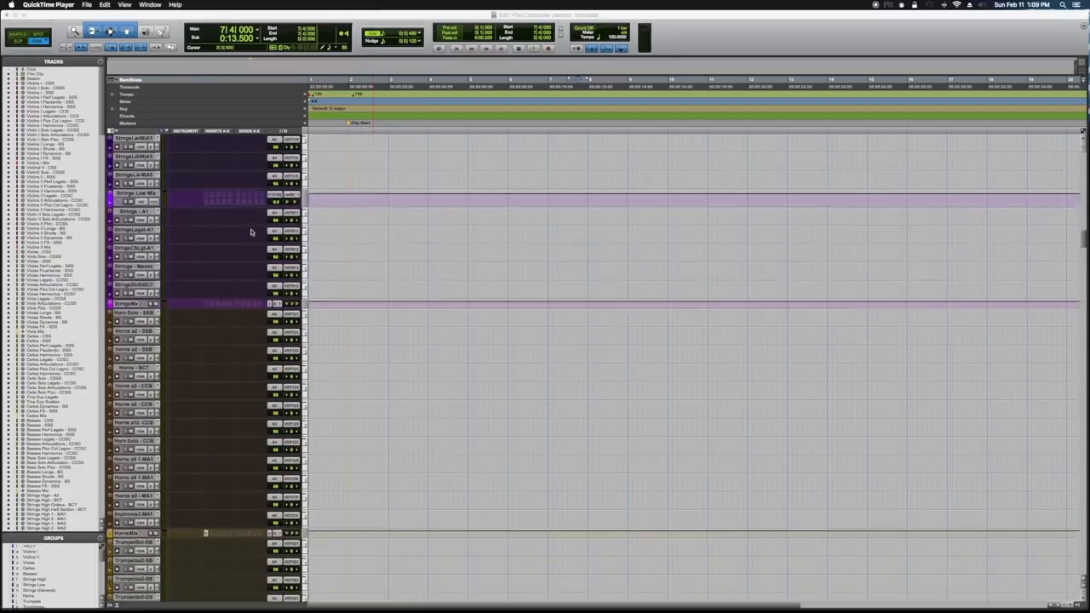
scroll(251, 232, down, 20)
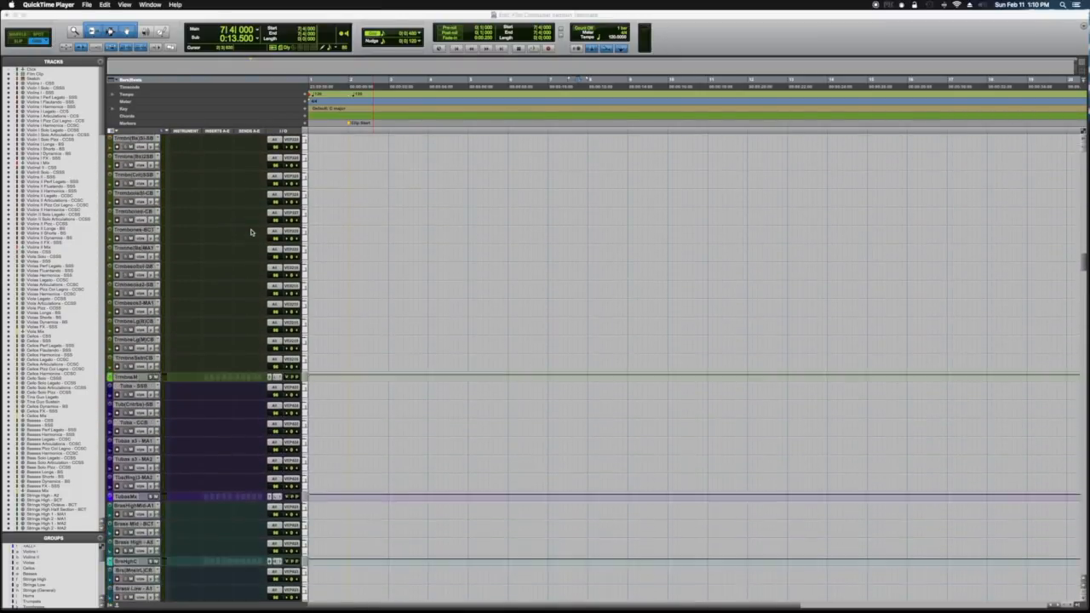
scroll(250, 231, up, 20)
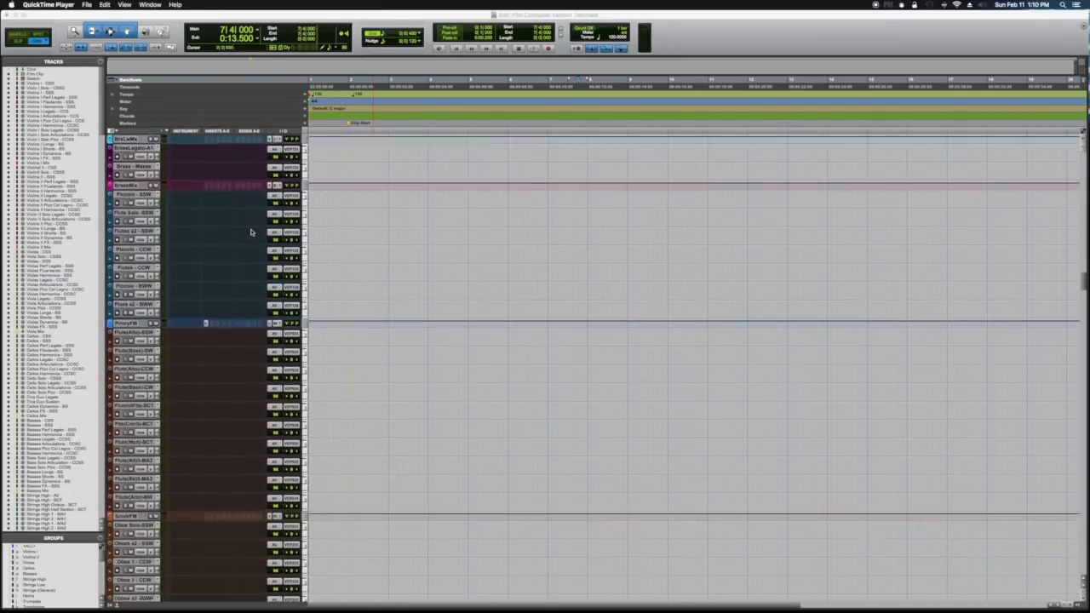
scroll(252, 214, up, 20)
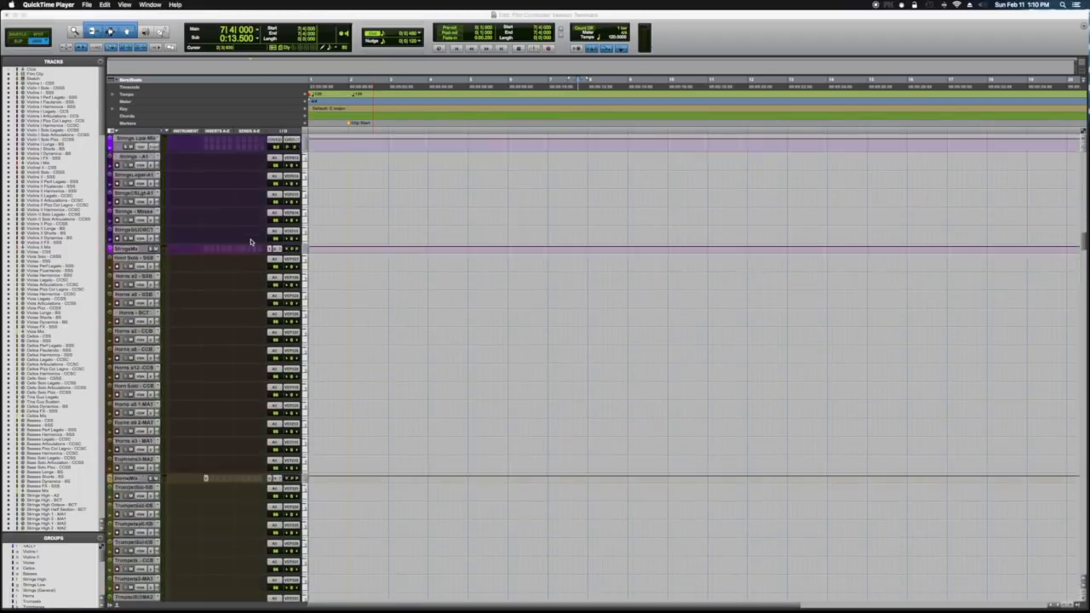
scroll(252, 214, up, 20)
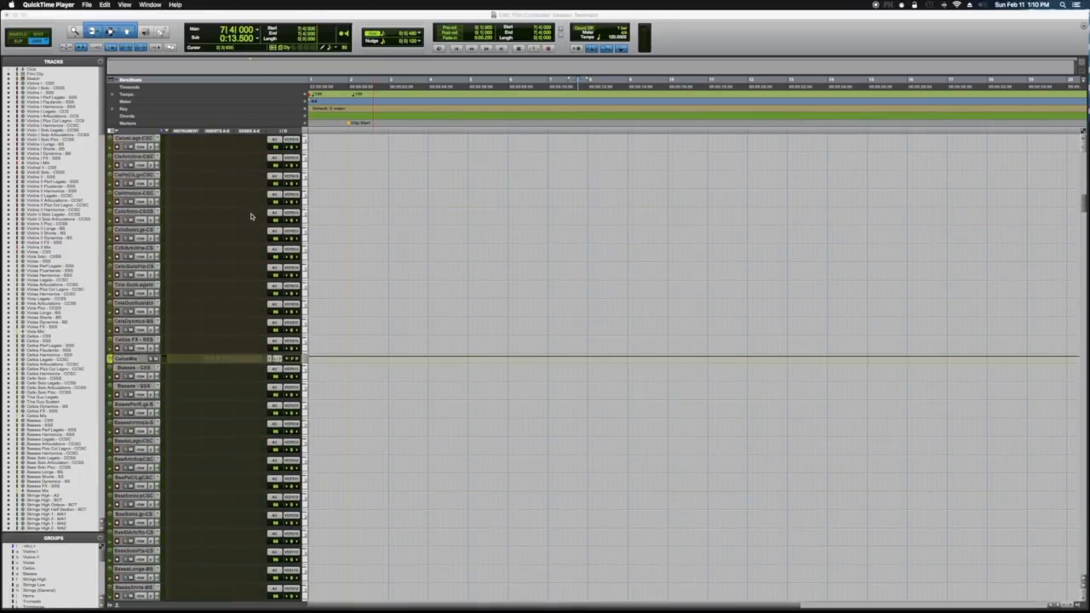
scroll(250, 214, up, 4)
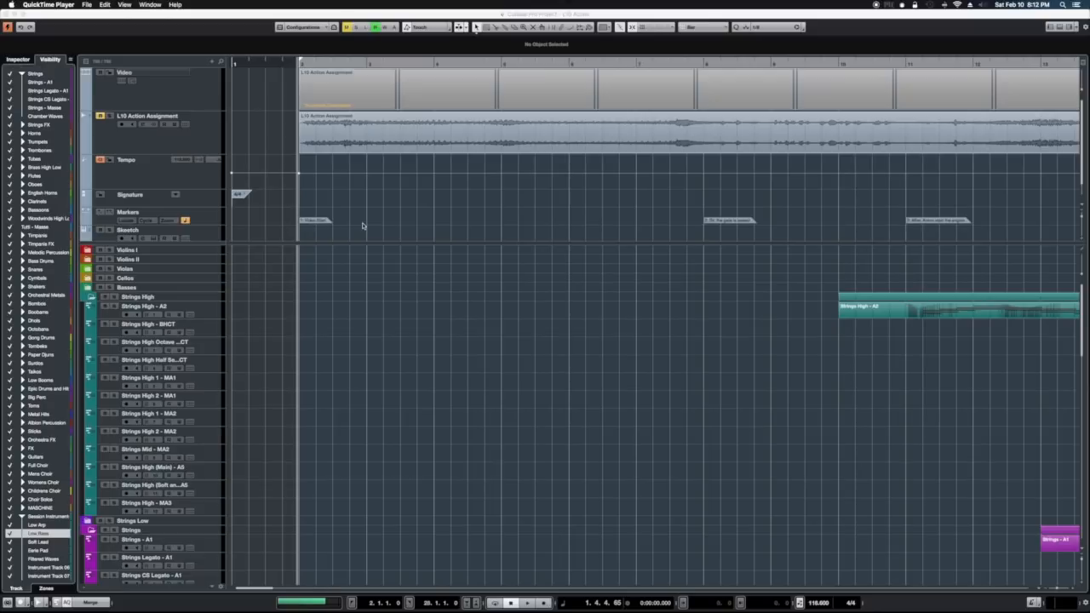
In the Cubase L10 Action project, place the cursor in bar 4 and show only the tracks that contain data.
scroll(362, 225, right, 5)
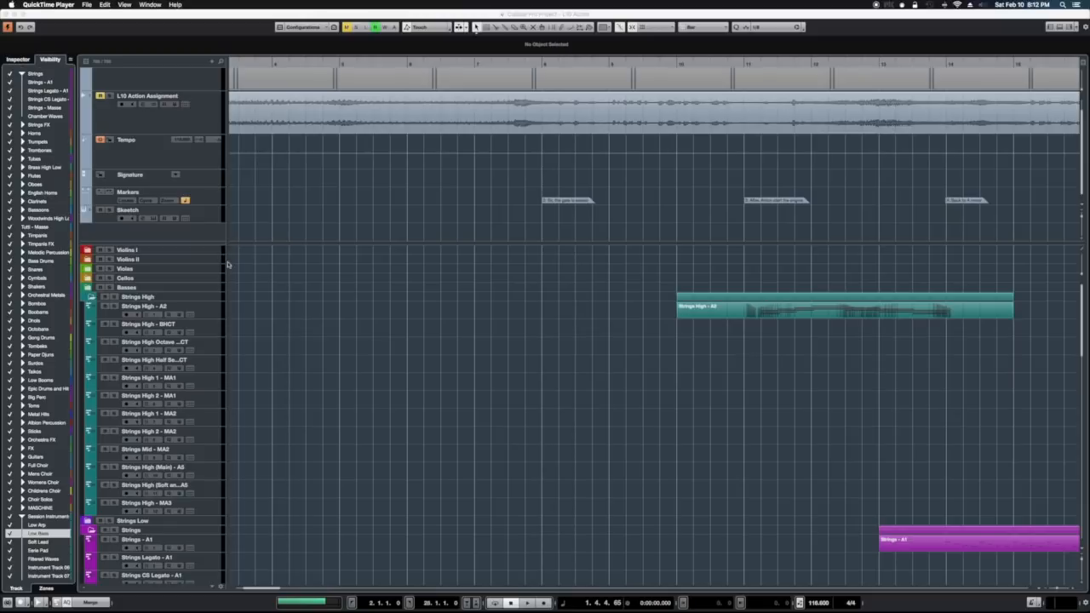
scroll(260, 244, left, 6)
scroll(259, 244, right, 4)
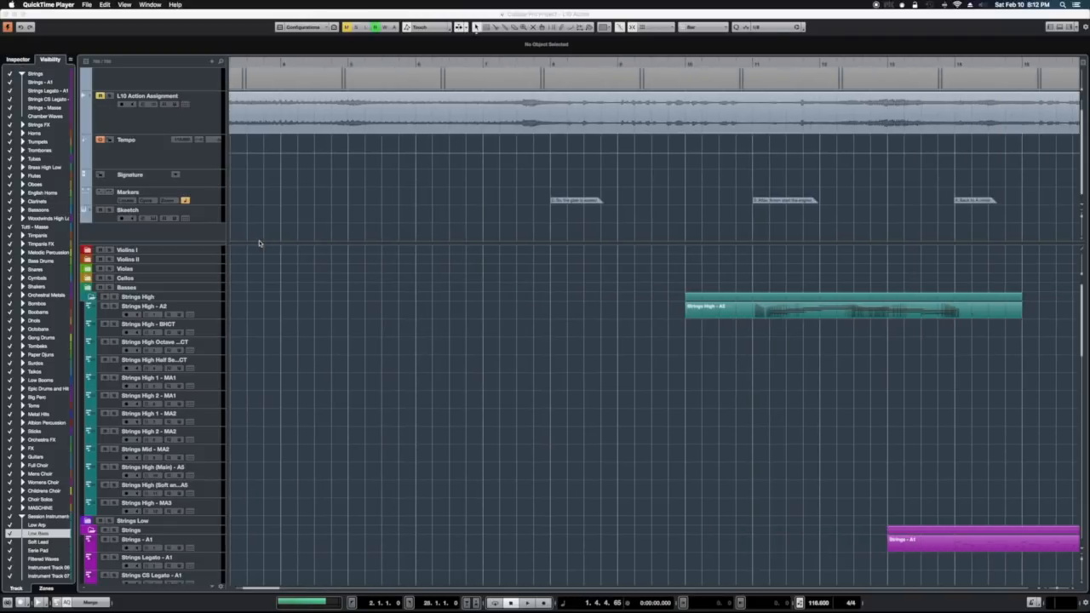
scroll(41, 187, up, 8)
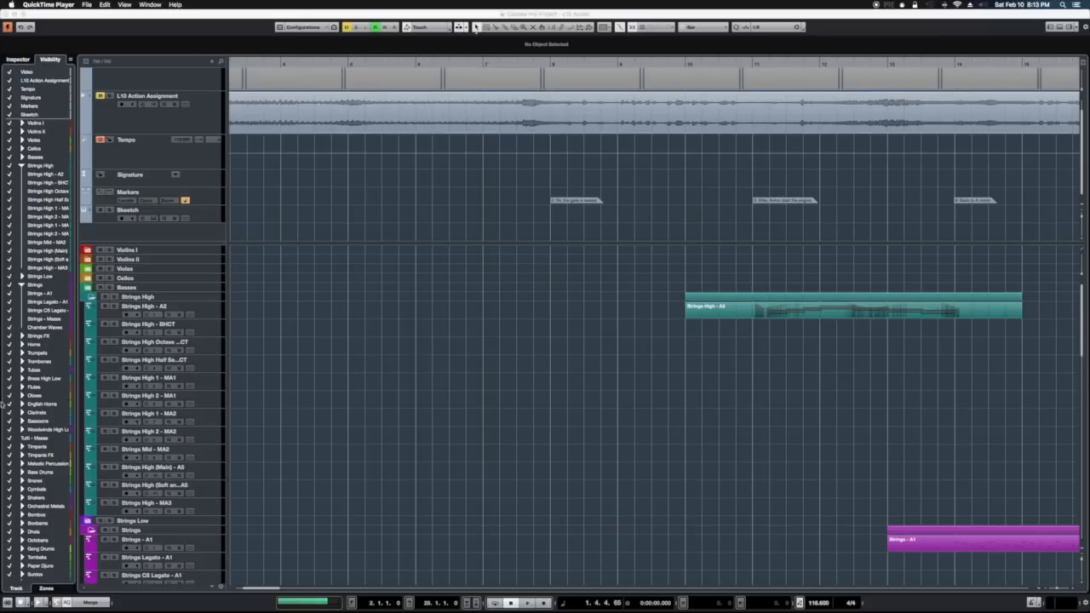
click(329, 262)
click(328, 262)
key(ctrl+alt+d)
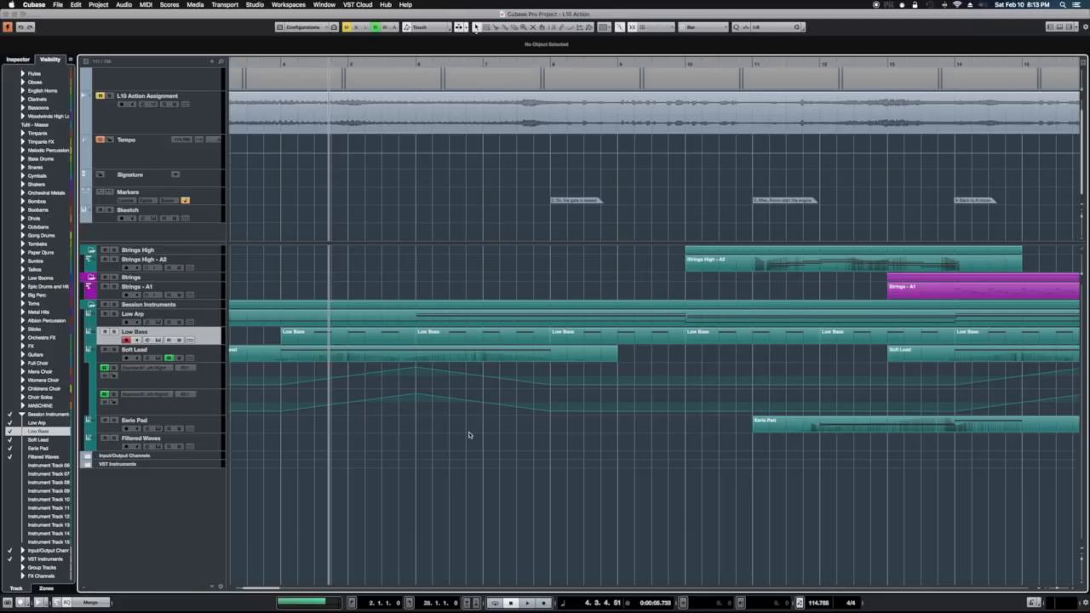
Review which tracks are checked in the L10 Action visibility list, and show all tracks again.
scroll(9, 211, up, 10)
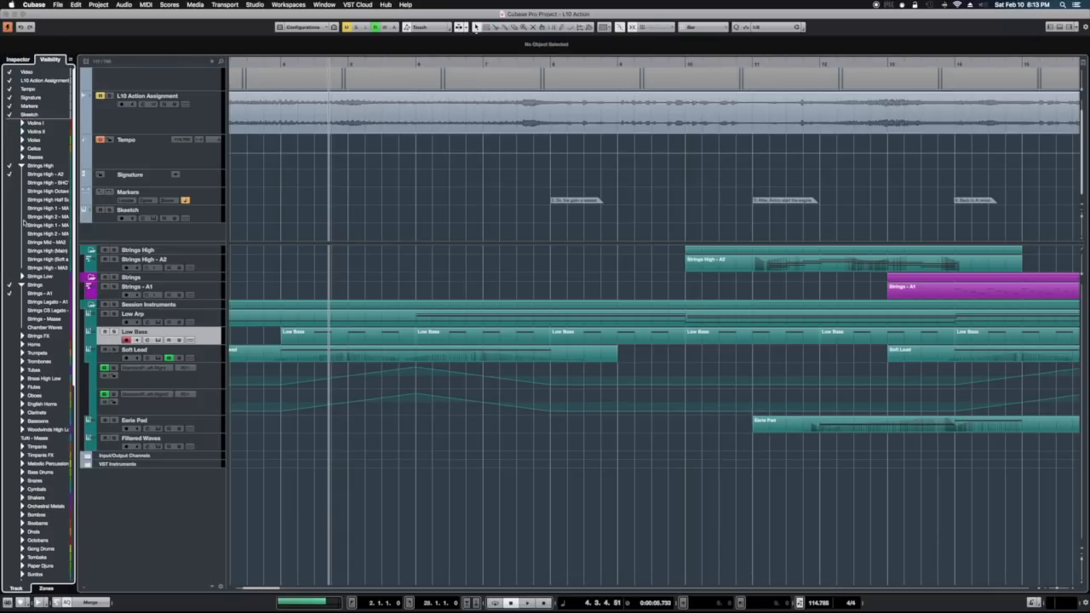
scroll(24, 224, down, 10)
scroll(24, 223, up, 10)
scroll(246, 226, up, 1)
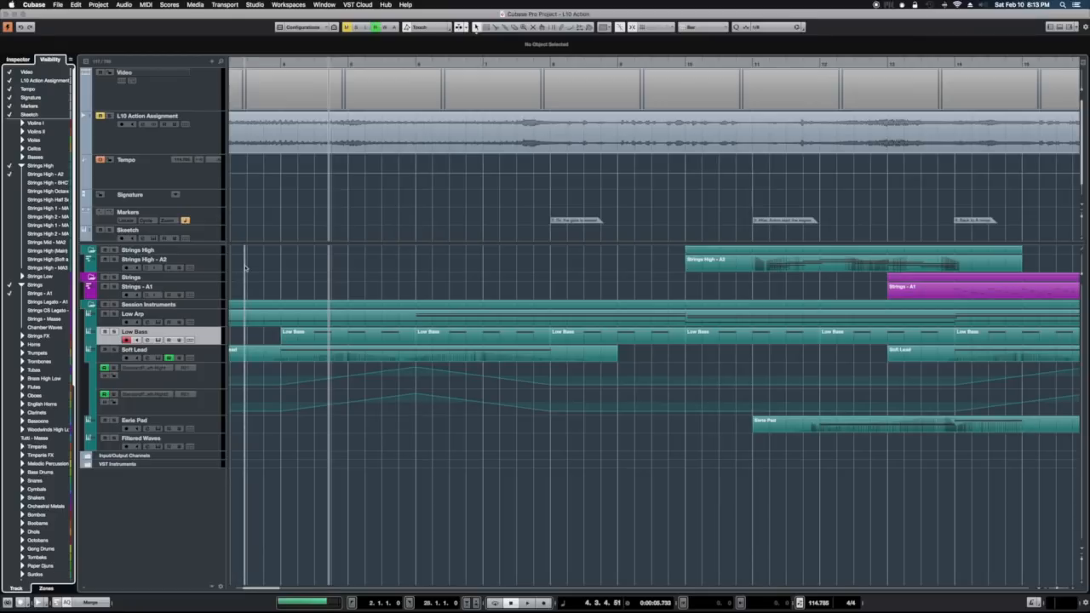
key(alt+a)
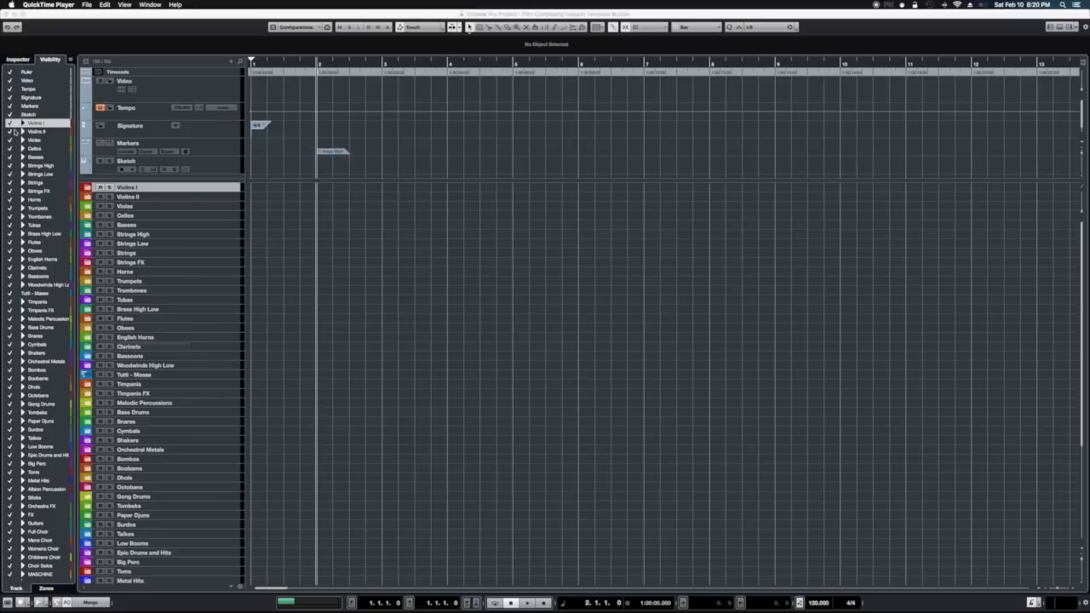
In the Film Composing Session Template Builder, view the MixConsole's track visibility against the project's list, and return to the project window.
scroll(22, 311, down, 3)
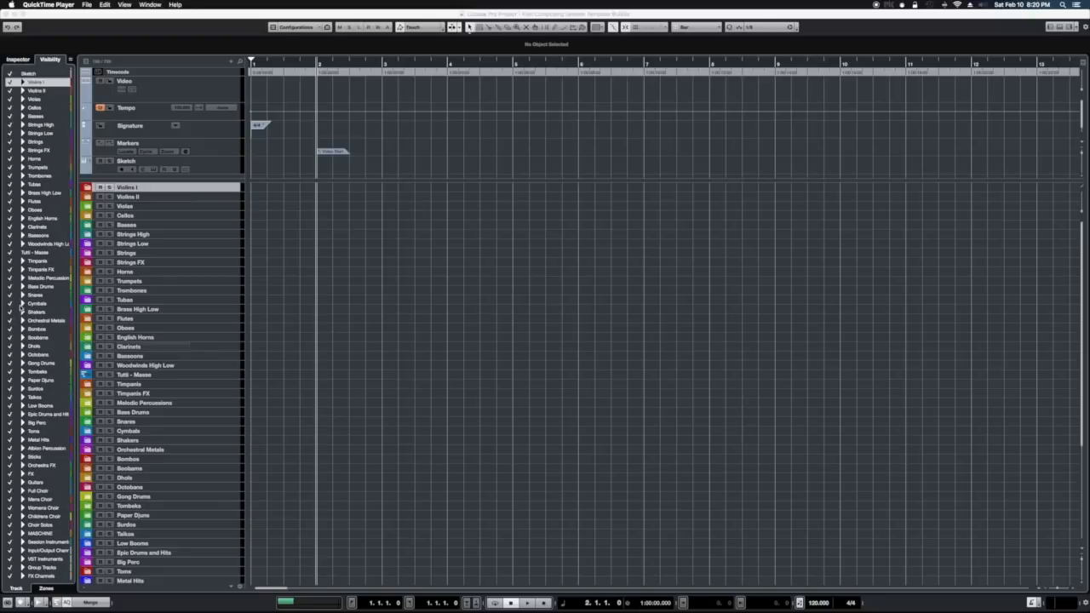
scroll(22, 309, up, 3)
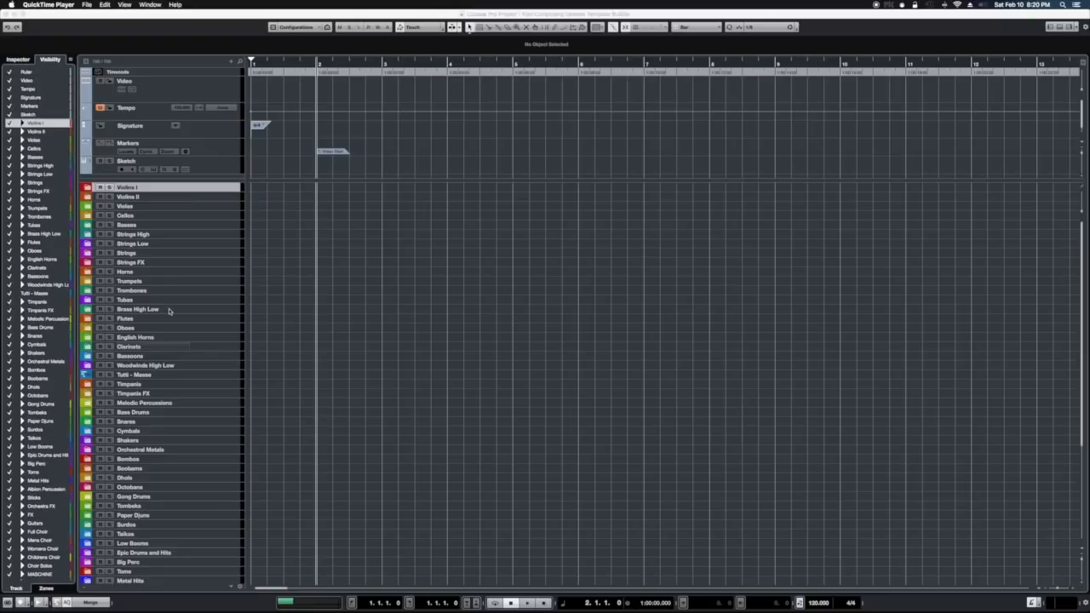
click(259, 13)
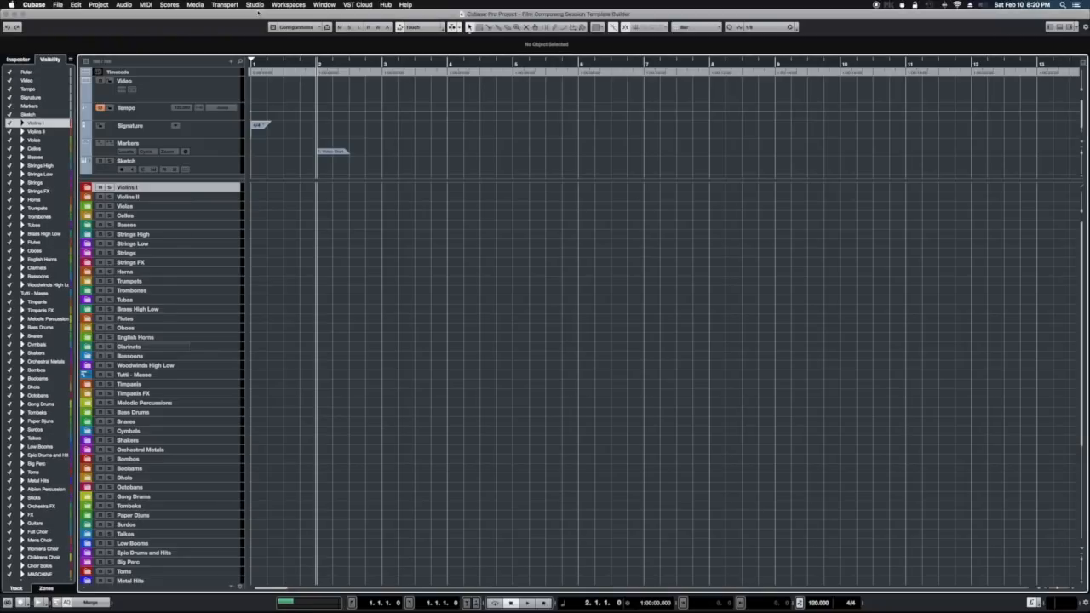
click(326, 5)
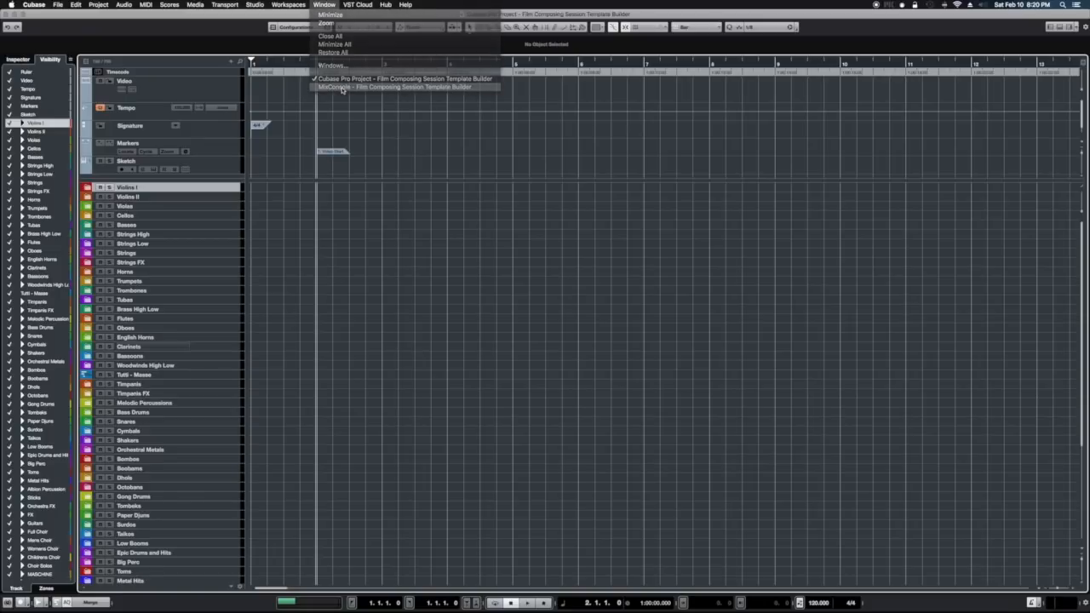
click(342, 87)
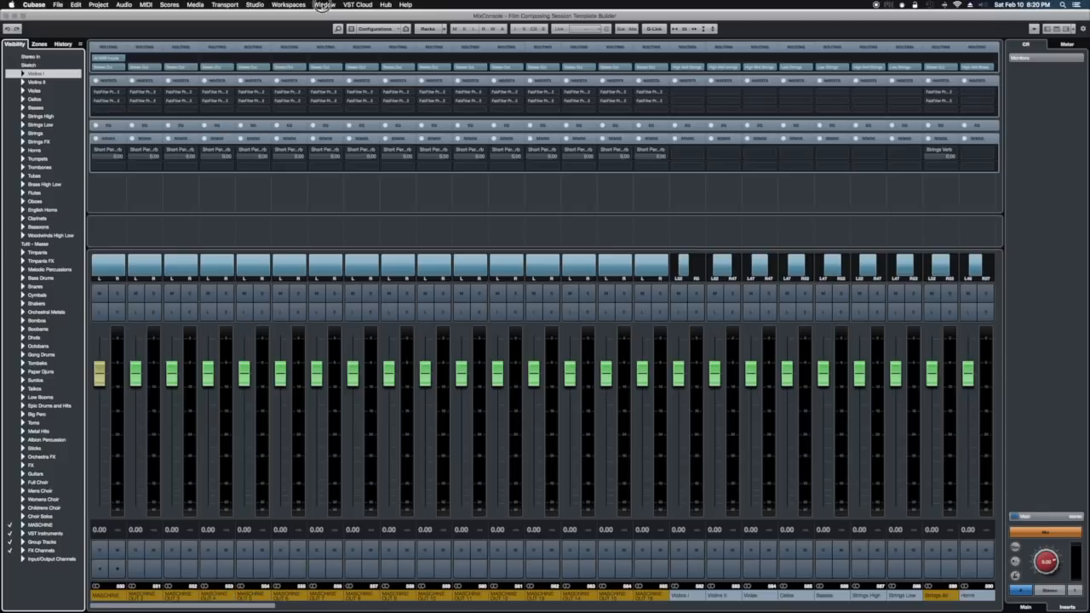
click(324, 4)
click(328, 79)
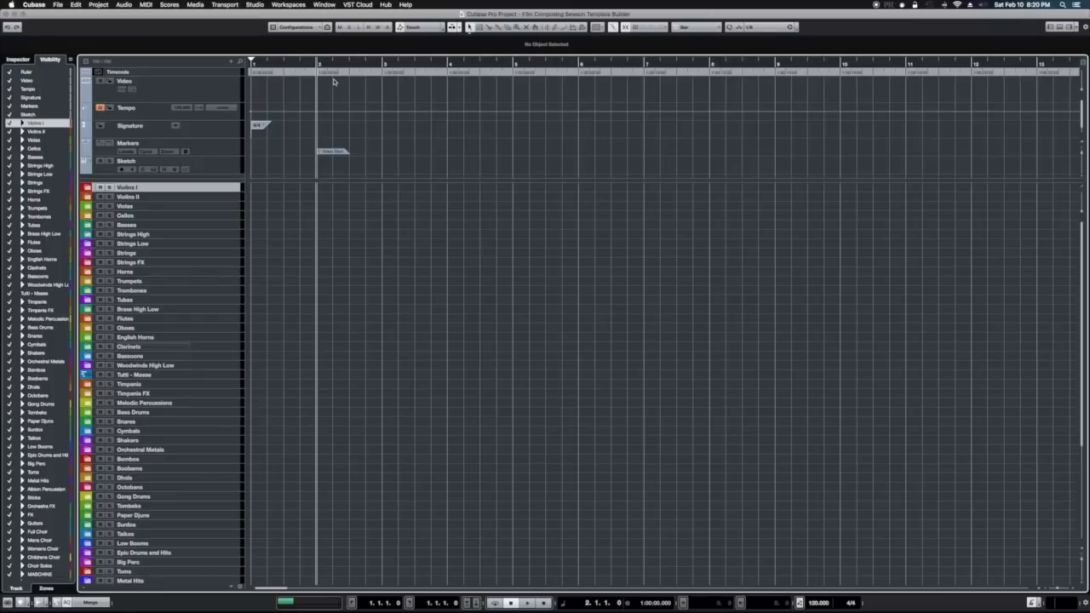
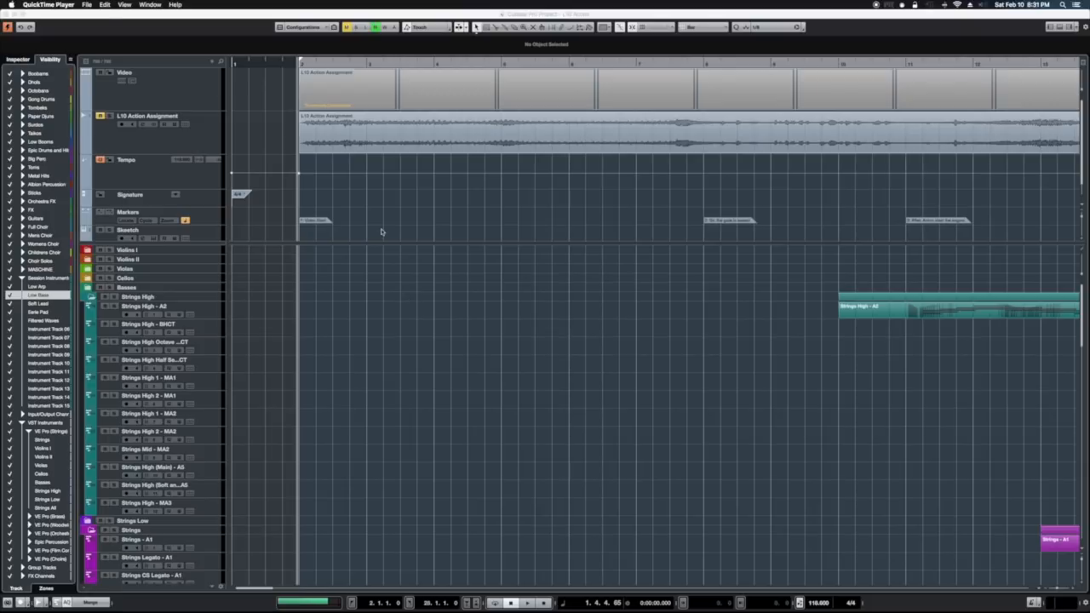
Review the Generic Remote 2 command mappings in the L10 Action project's Studio Setup and the matching command buttons on the touch controller.
click(264, 15)
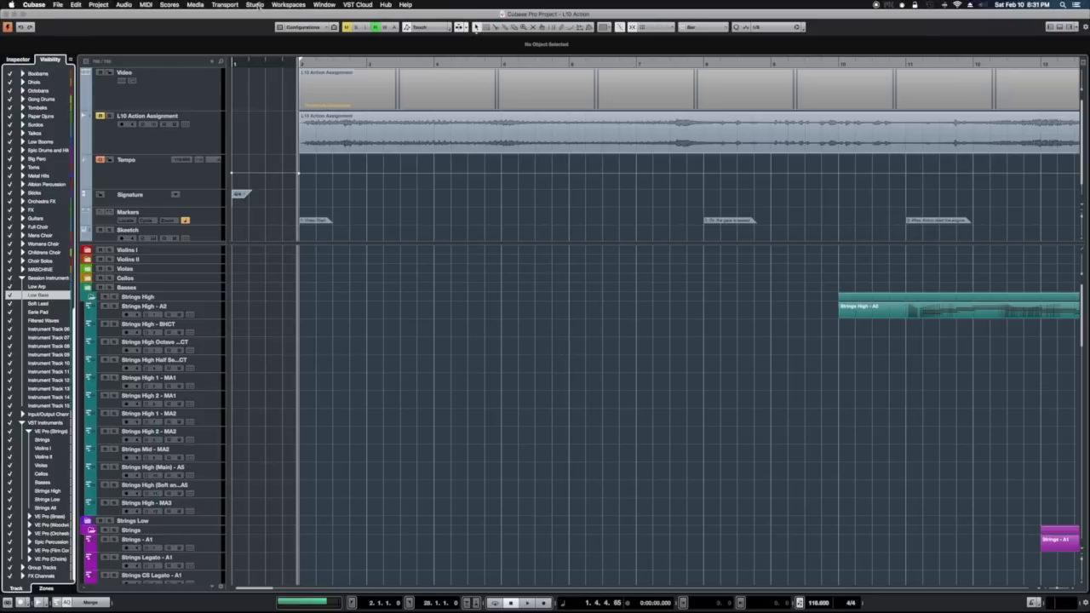
click(255, 5)
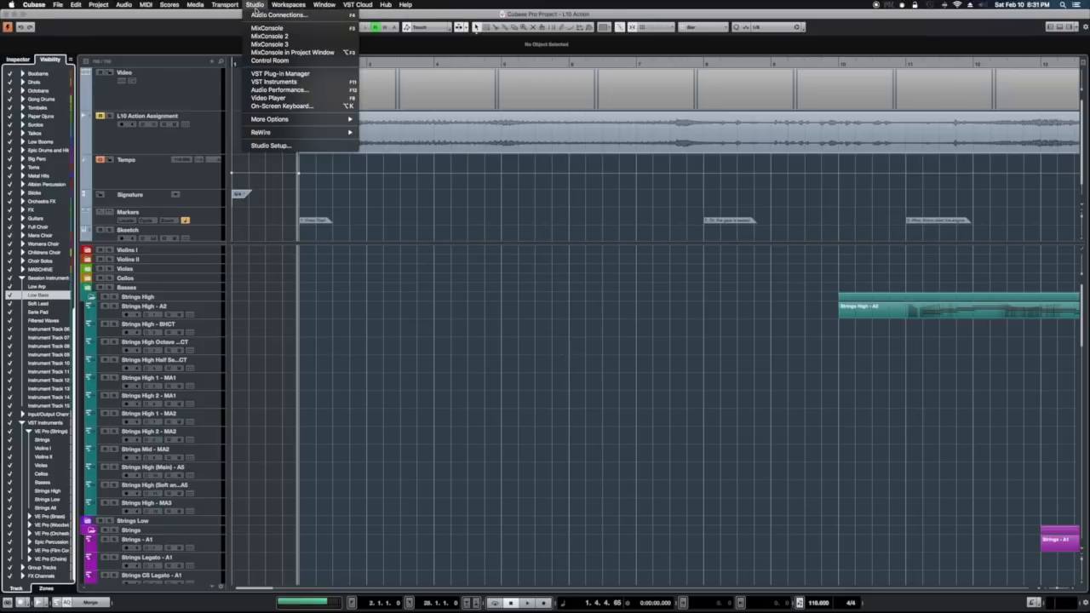
click(269, 145)
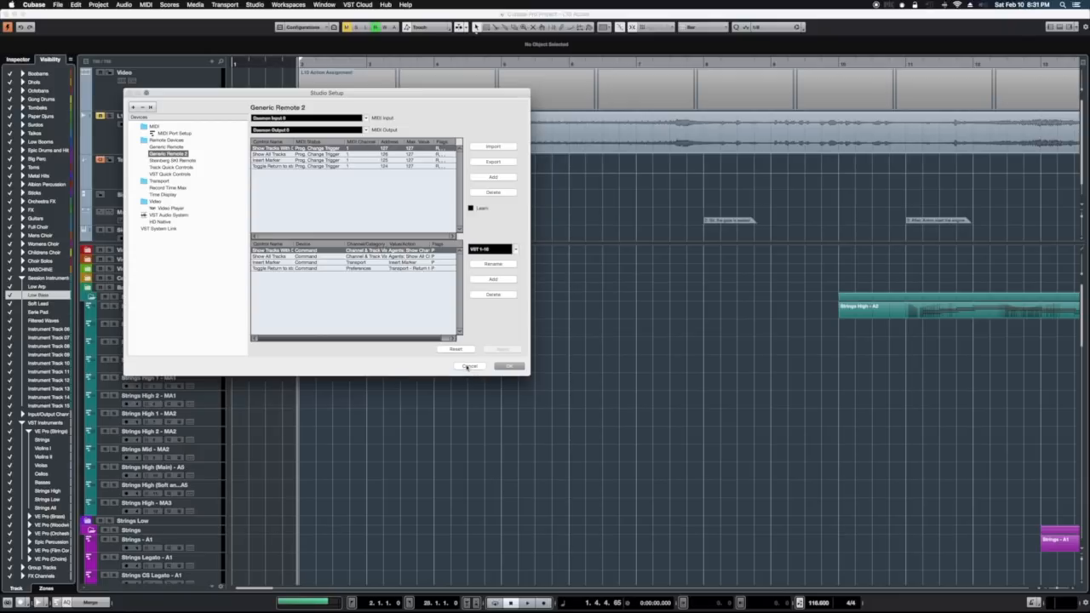
click(468, 367)
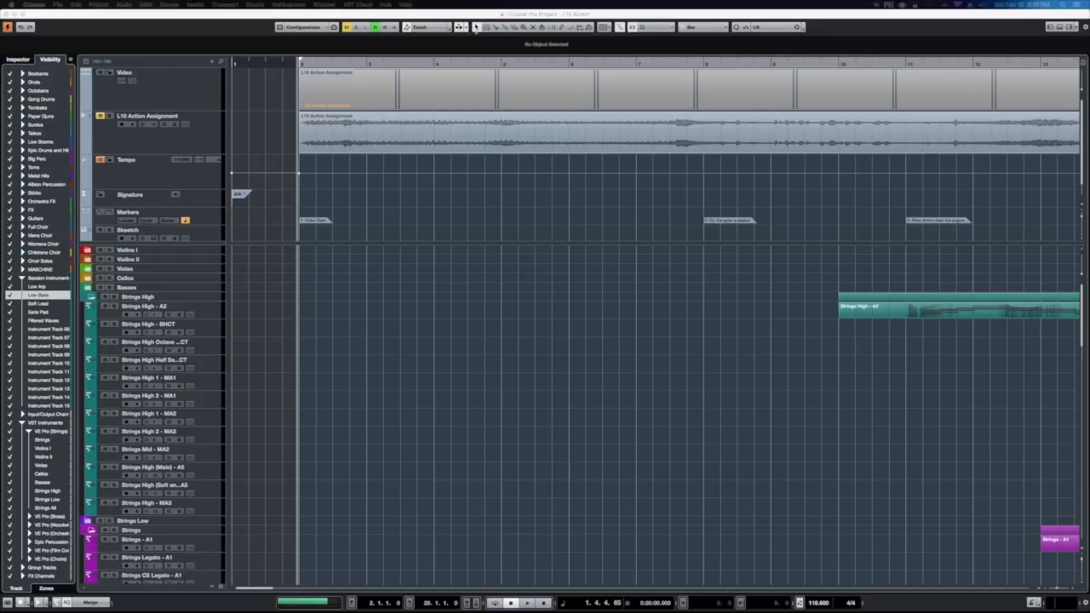
drag(1089, 84, 604, 75)
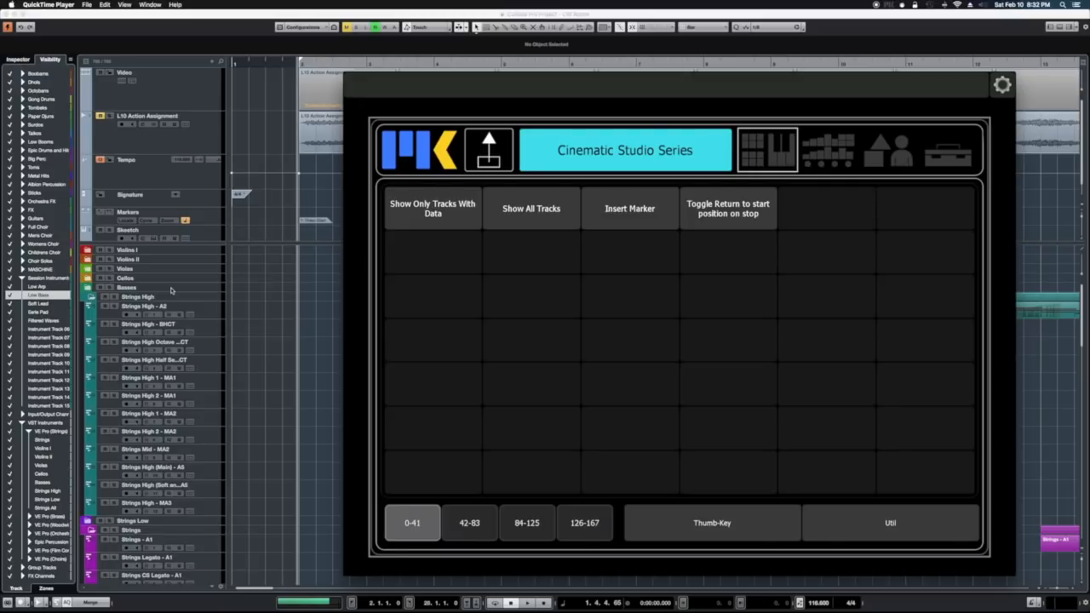
mouse_move(443, 247)
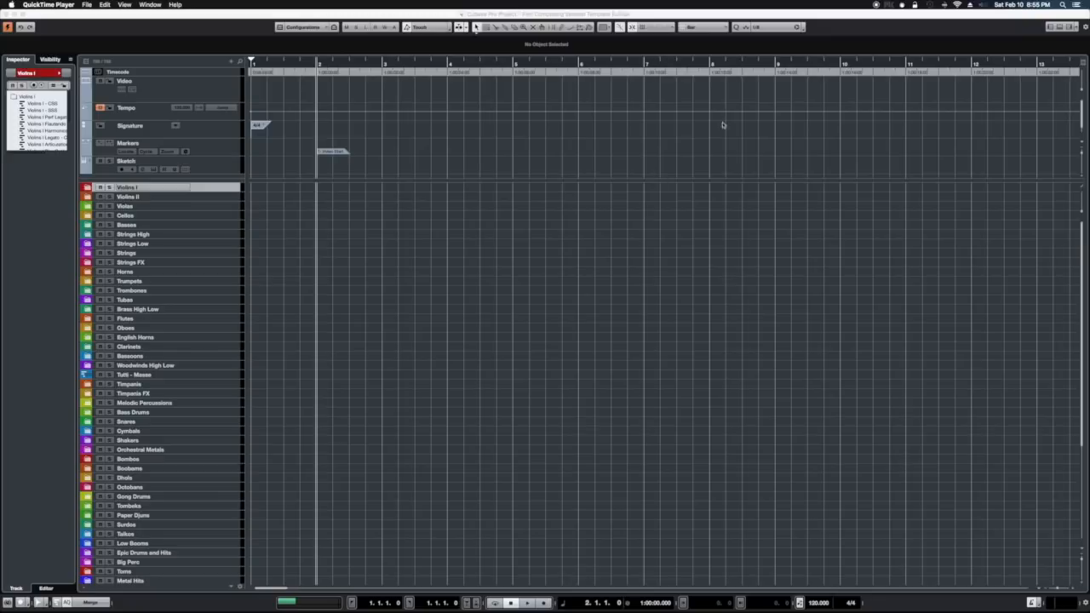
Search the track list for "waves" and select the Chamber Waves track.
click(241, 62)
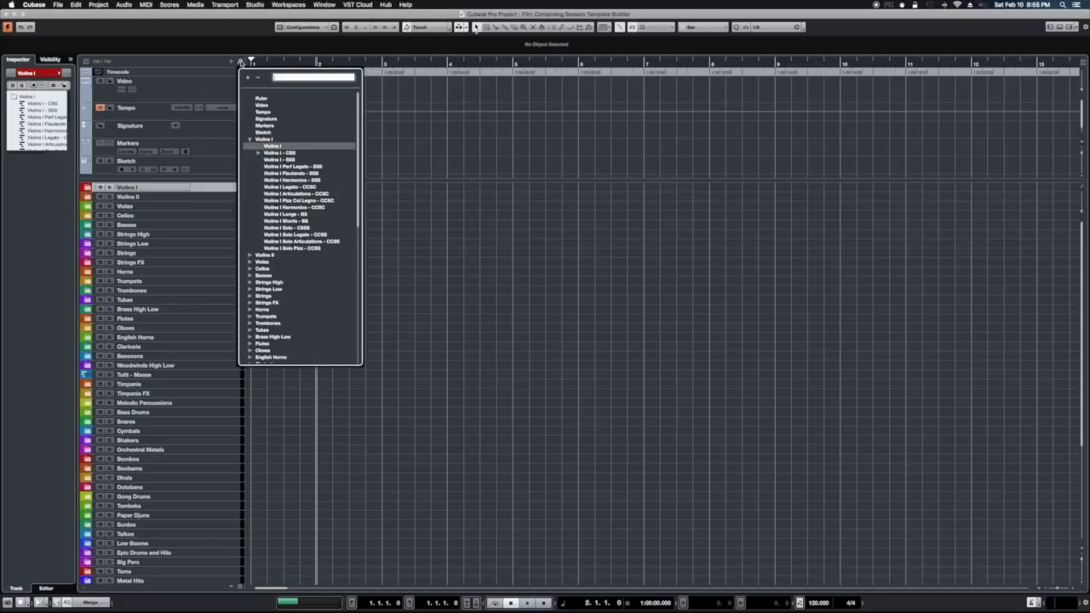
text(waves)
click(284, 120)
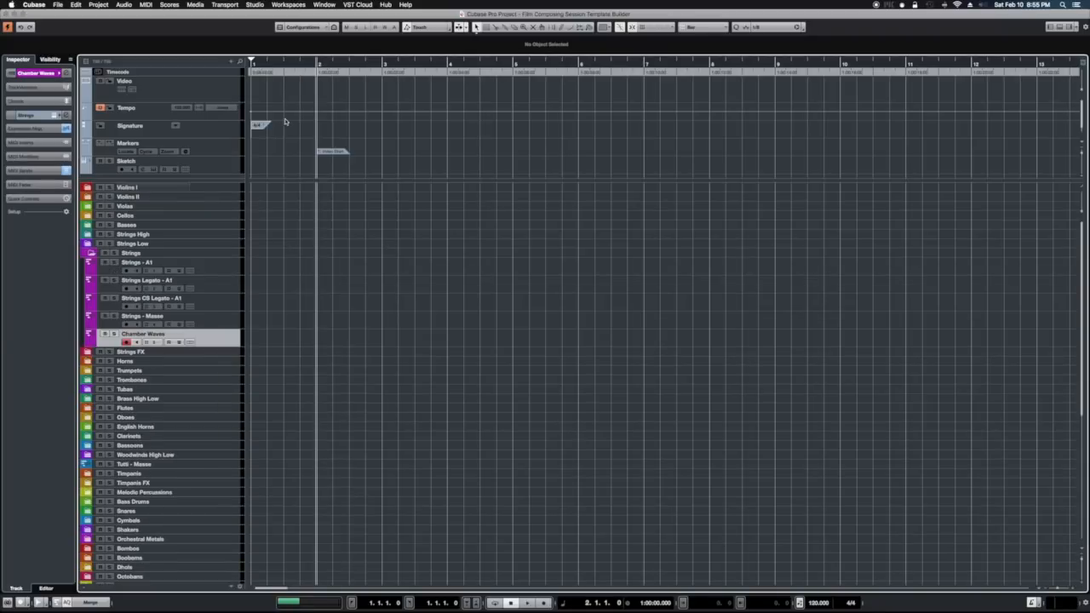
View the Chamber Waves track's expression map and its sound slots in the Expression Map Setup, and close the setup.
click(35, 129)
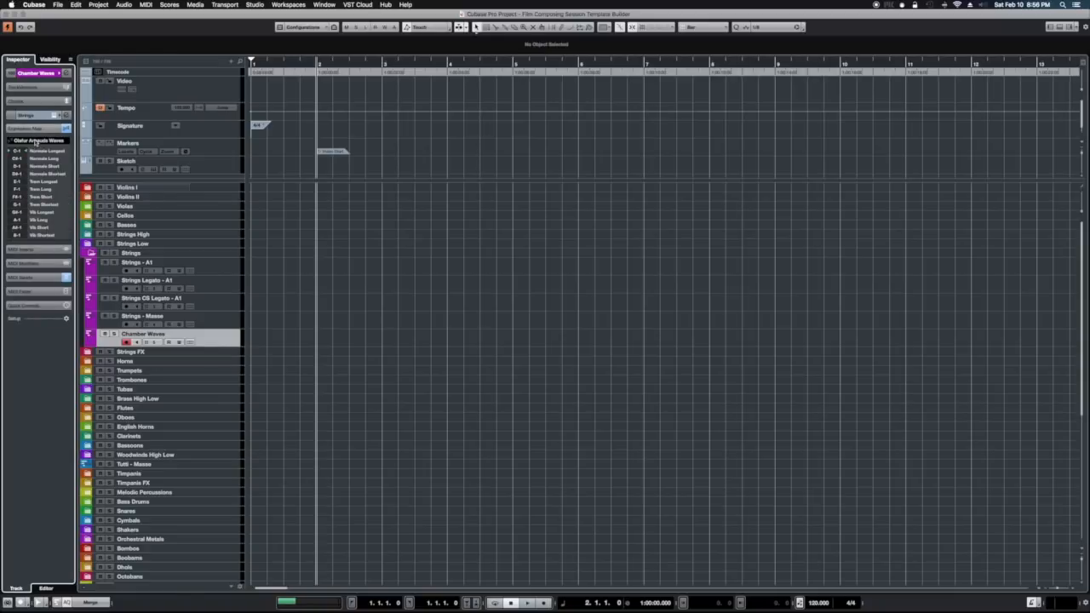
click(36, 140)
click(51, 155)
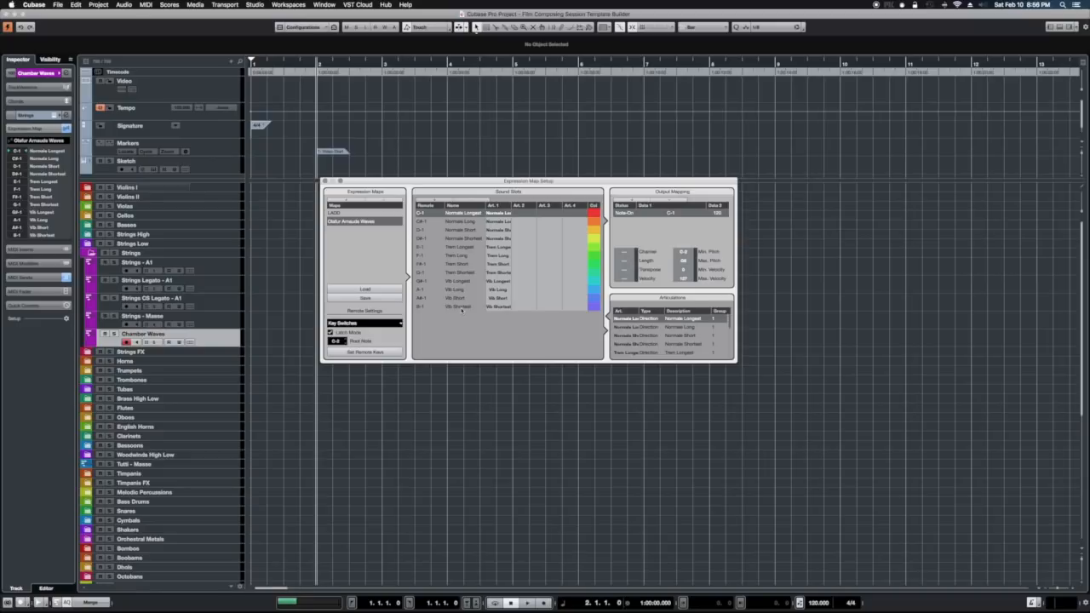
click(324, 181)
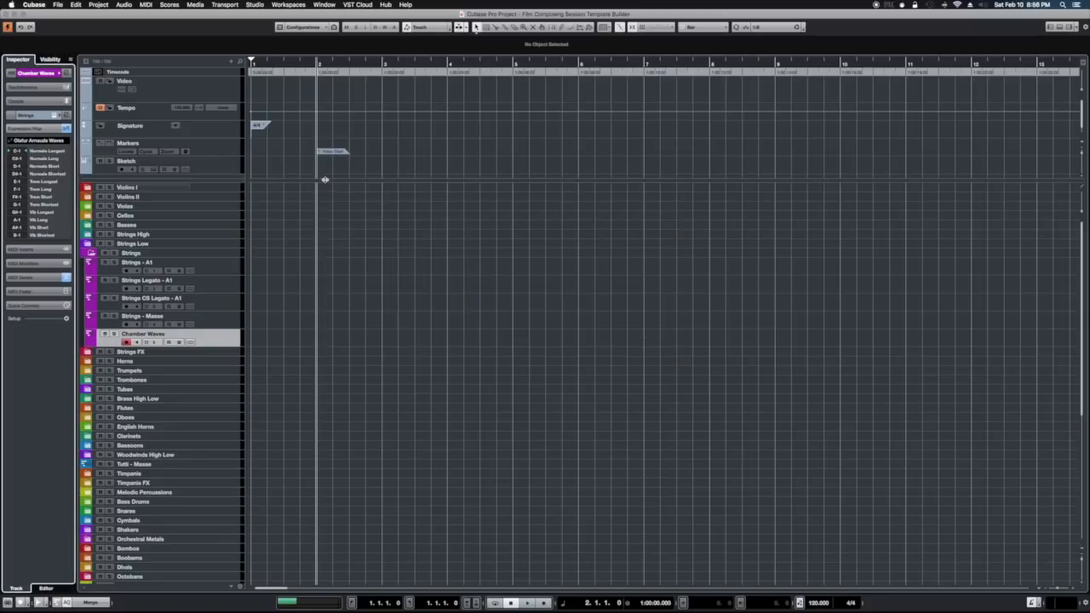
Draw an empty MIDI part on the Chamber Waves track from bar 2 to bar 6.
right_click(326, 339)
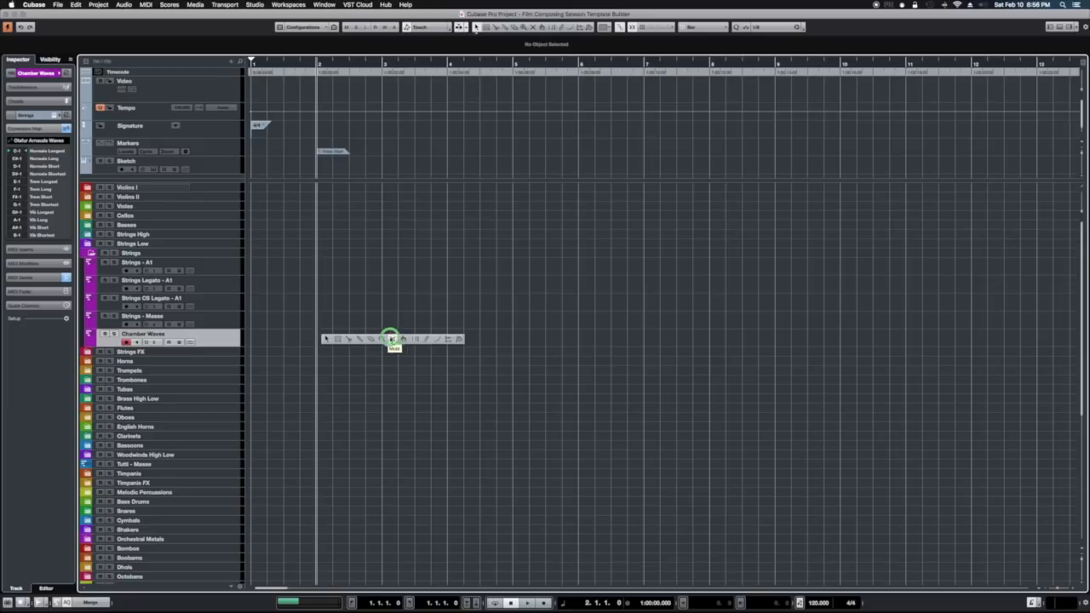
click(425, 339)
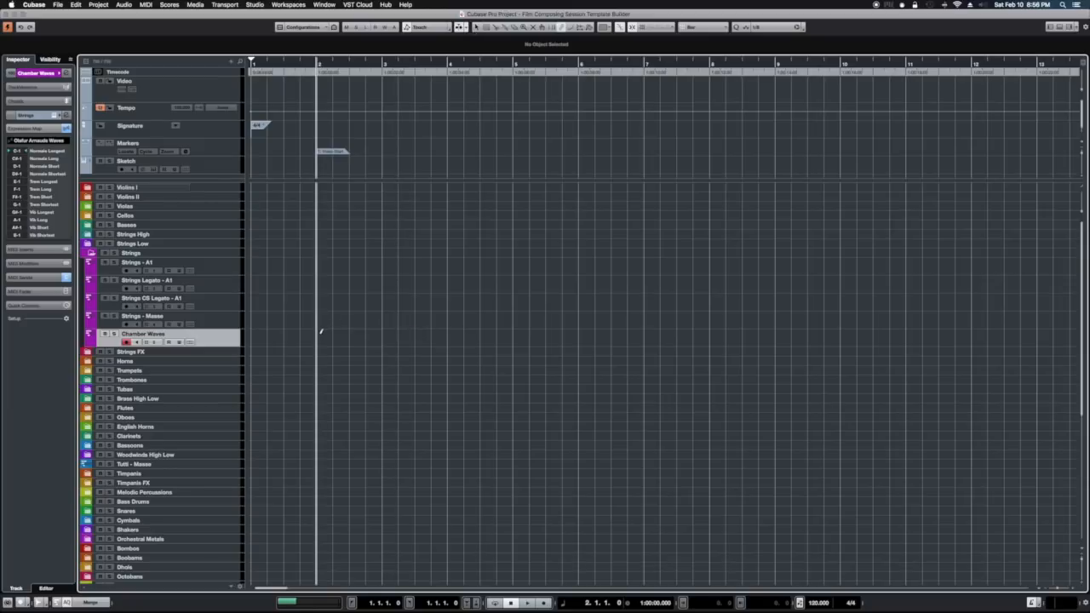
drag(318, 334, 577, 339)
right_click(357, 331)
click(352, 334)
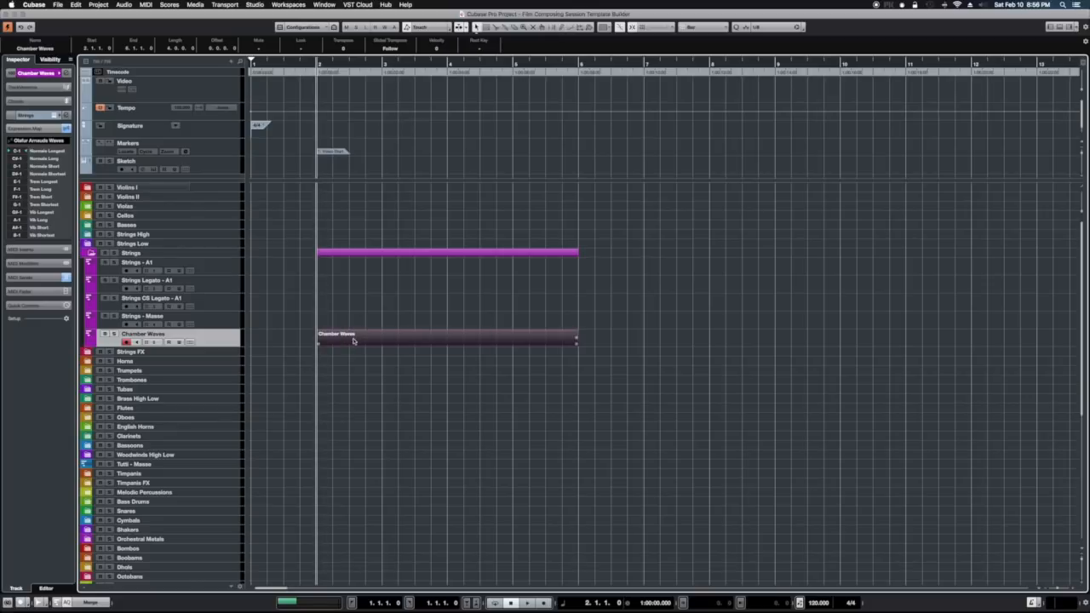
Open the Chamber Waves part for editing, and enlarge the lower editor and its articulation lane until every articulation name is readable.
double_click(353, 339)
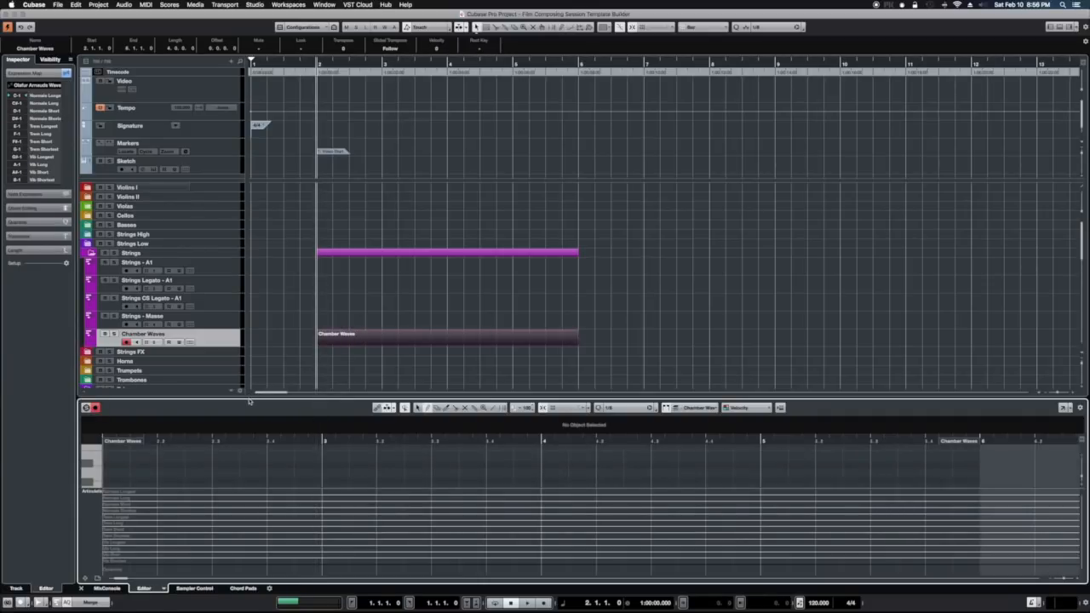
drag(250, 399, 241, 213)
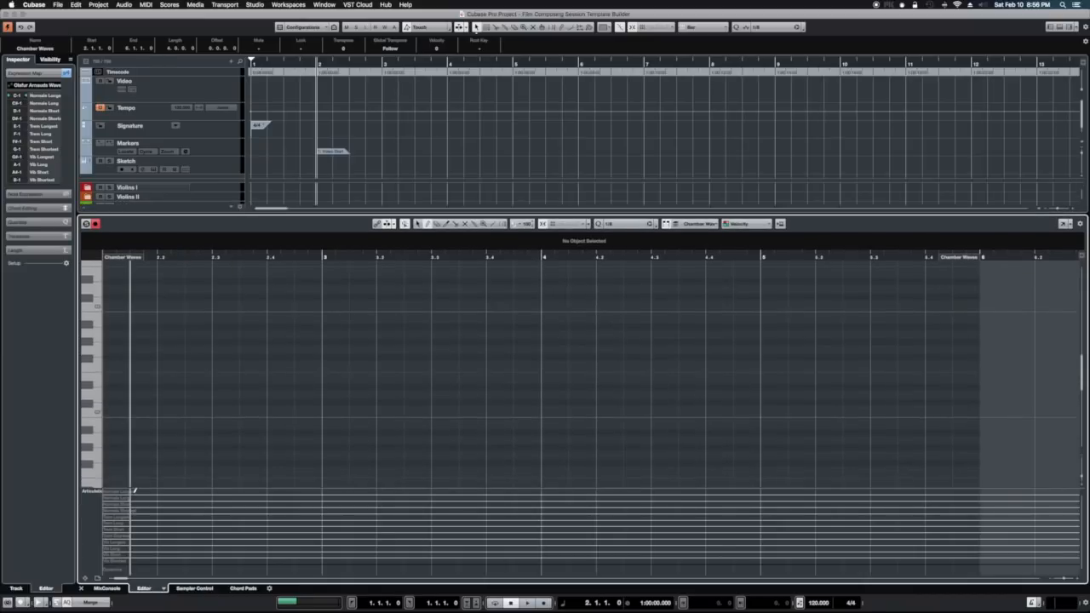
drag(136, 486, 141, 347)
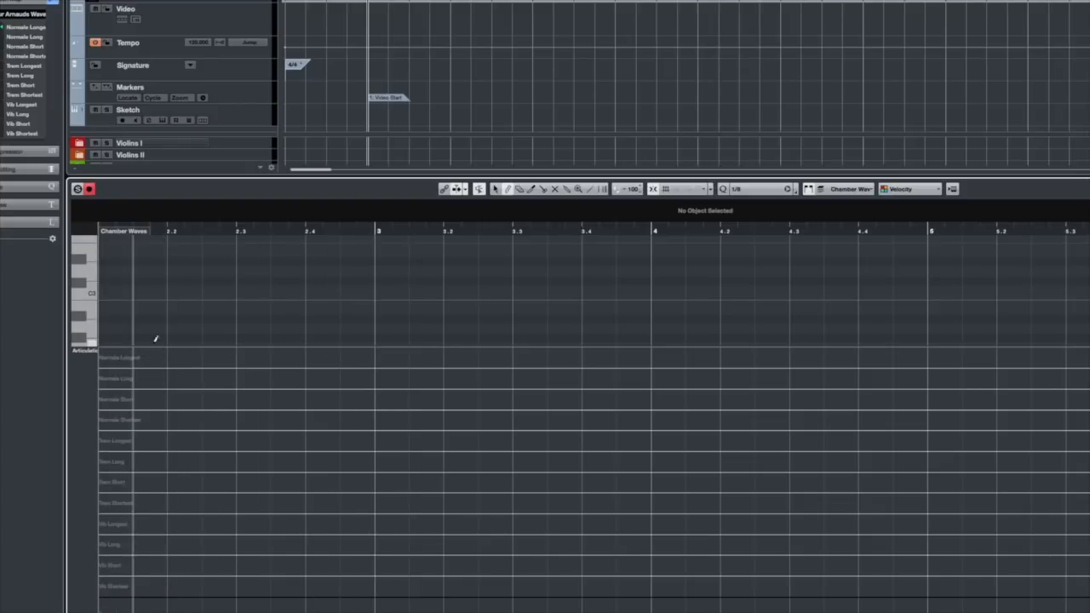
Enter the articulations Normale Longest at bar 2, Normale Shortest at bar 3, Trem Short at 3.3 and Normale Longest at bar 4.
click(104, 356)
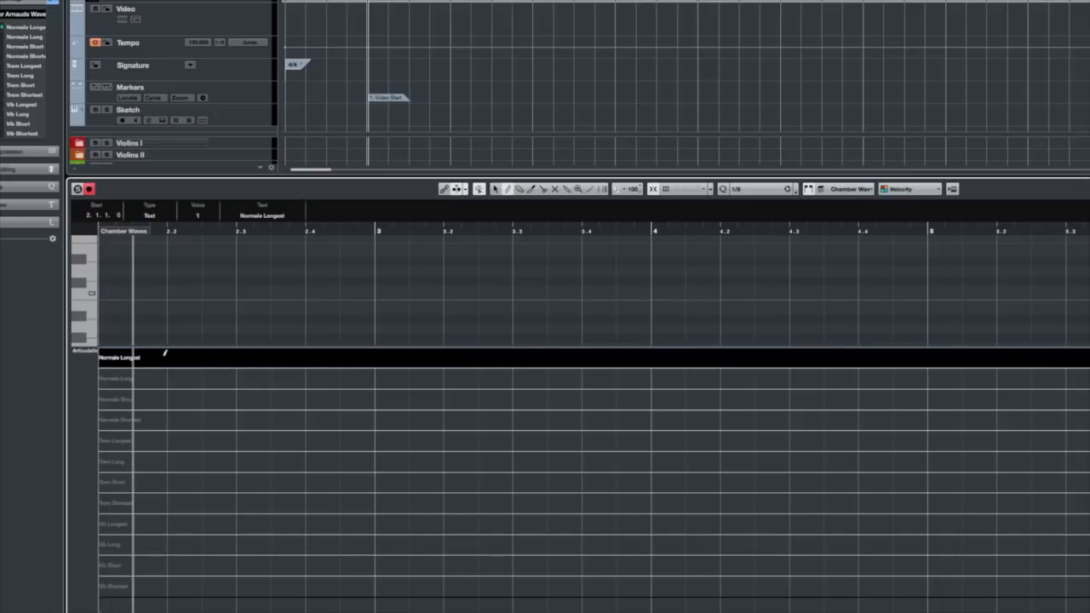
click(379, 419)
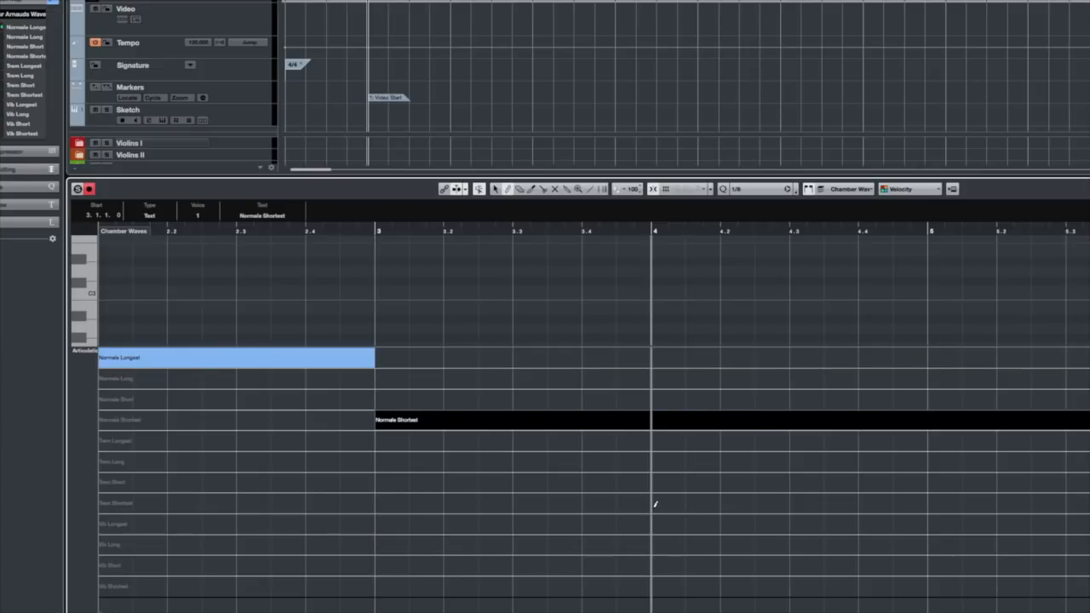
click(517, 482)
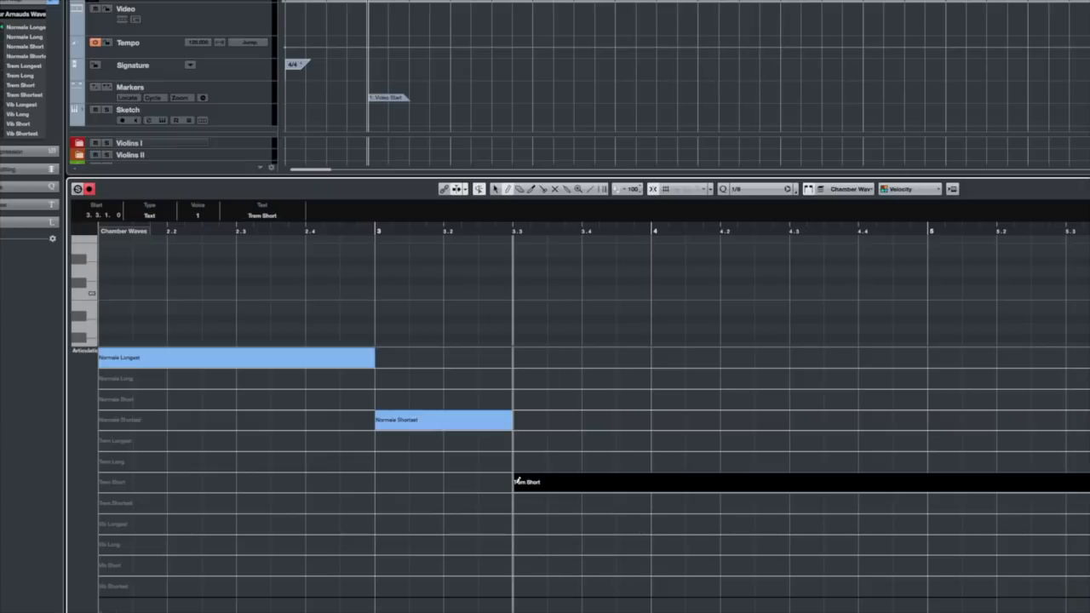
click(655, 351)
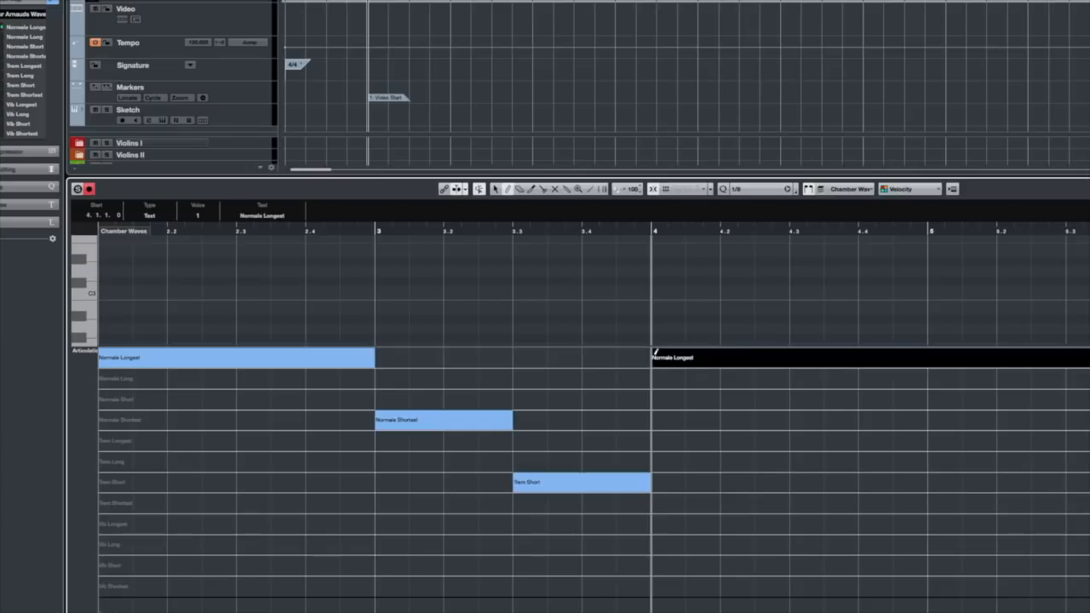
right_click(308, 350)
click(305, 356)
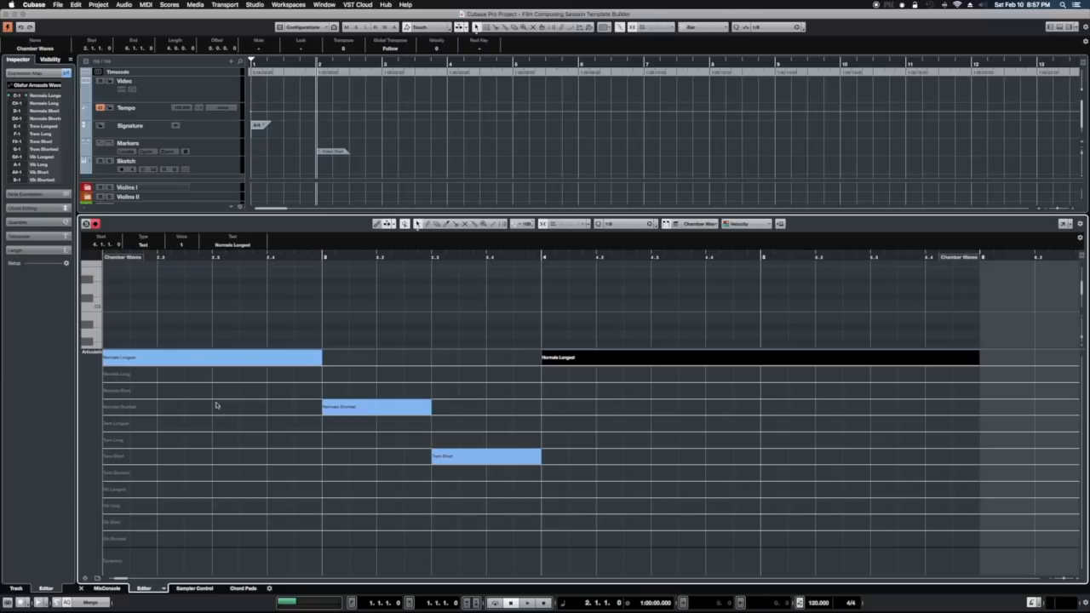
click(445, 427)
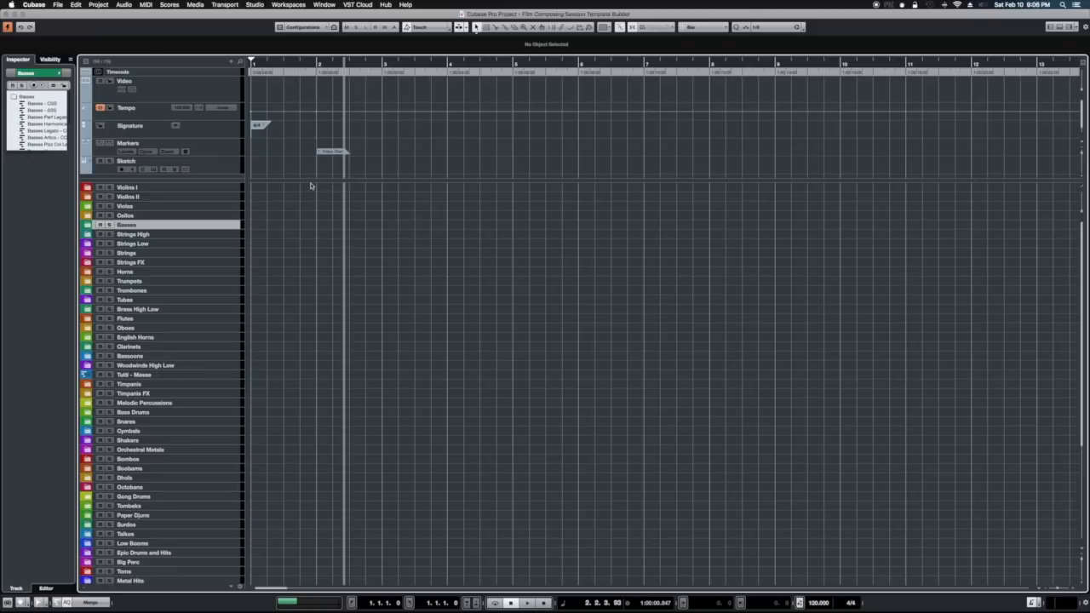
Open the project's Notepad to look at its notes.
click(99, 5)
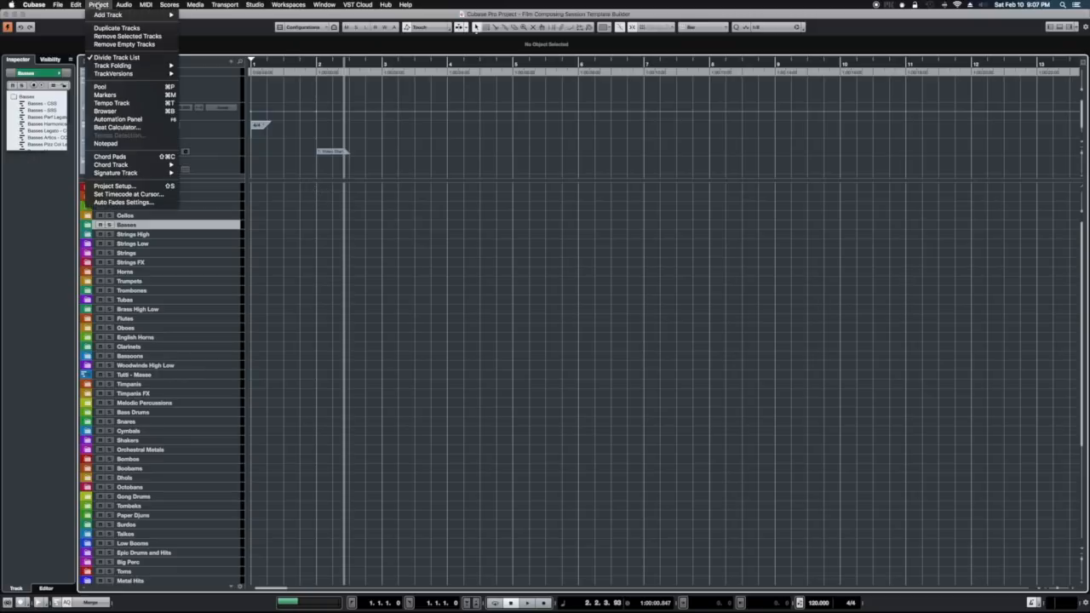
click(106, 144)
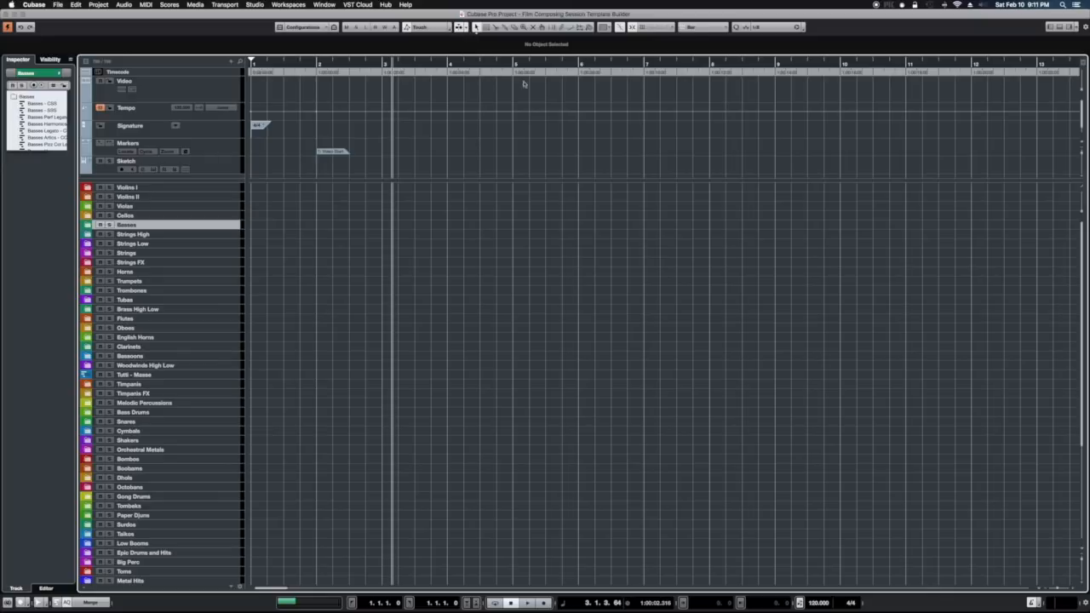
Alternate twice between the open Film Composing Session Template Builder and L10 Action projects, ending in the template builder.
click(327, 6)
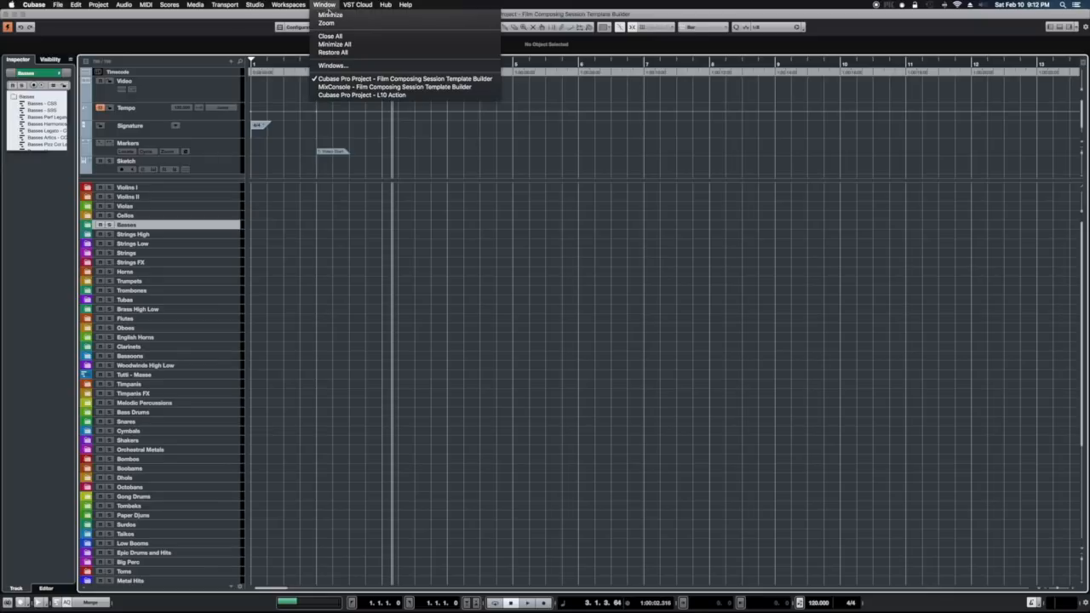
click(348, 94)
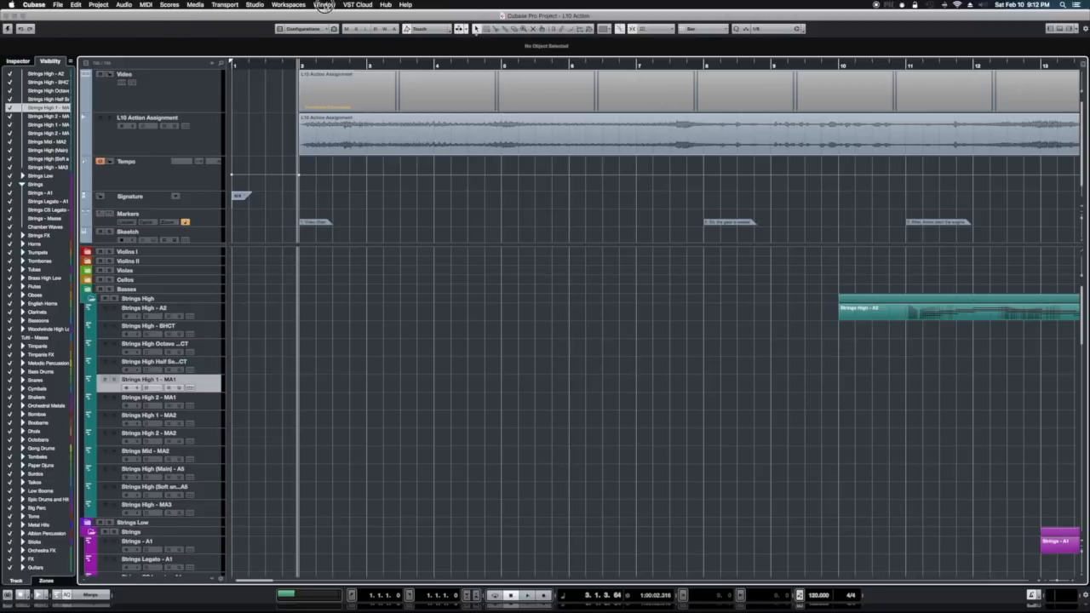
click(324, 5)
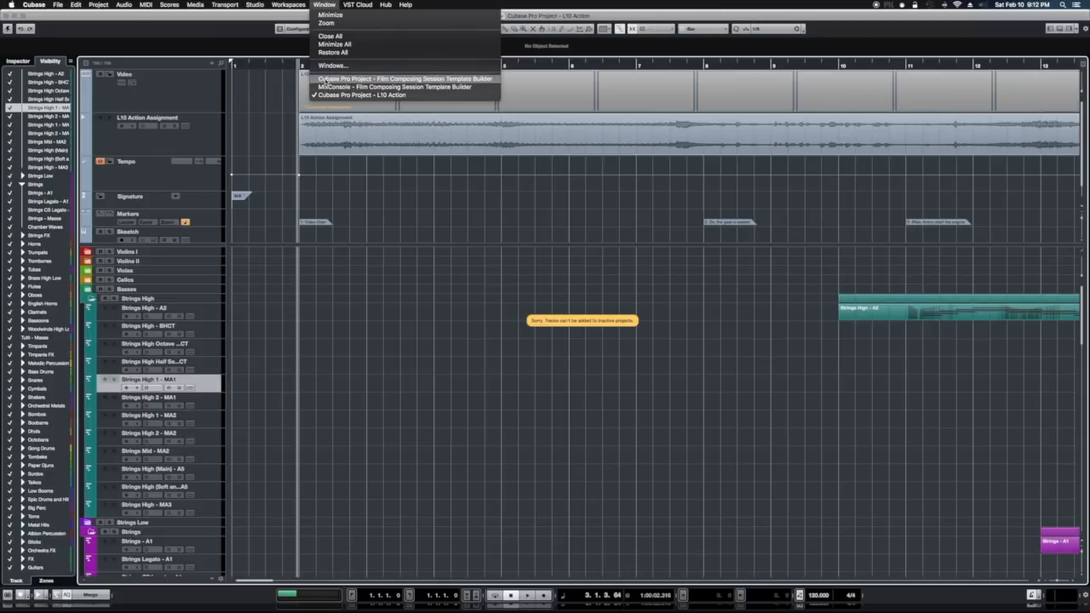
click(324, 79)
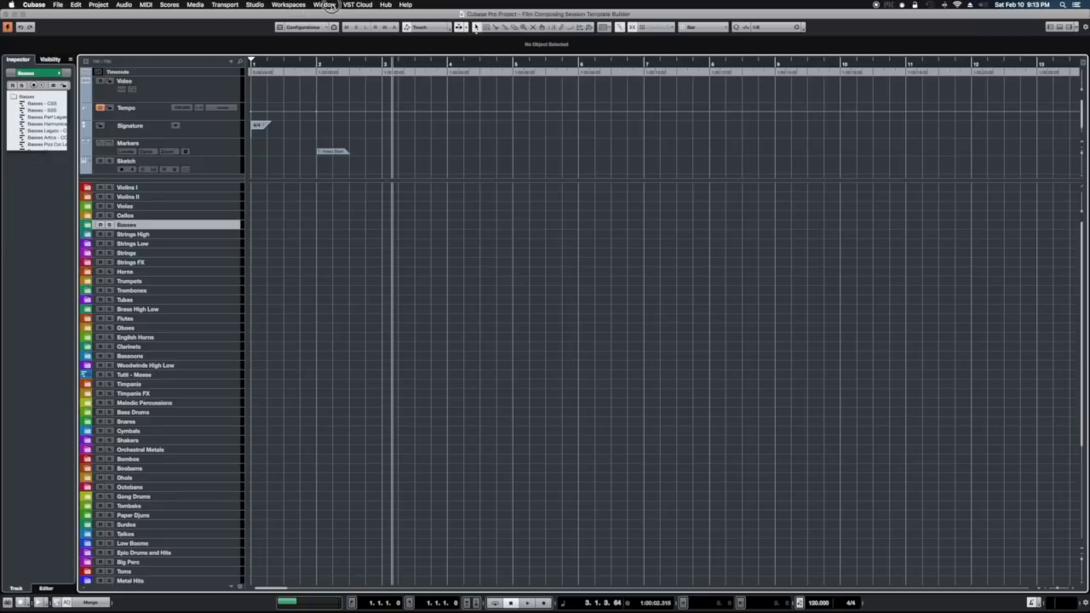
click(324, 5)
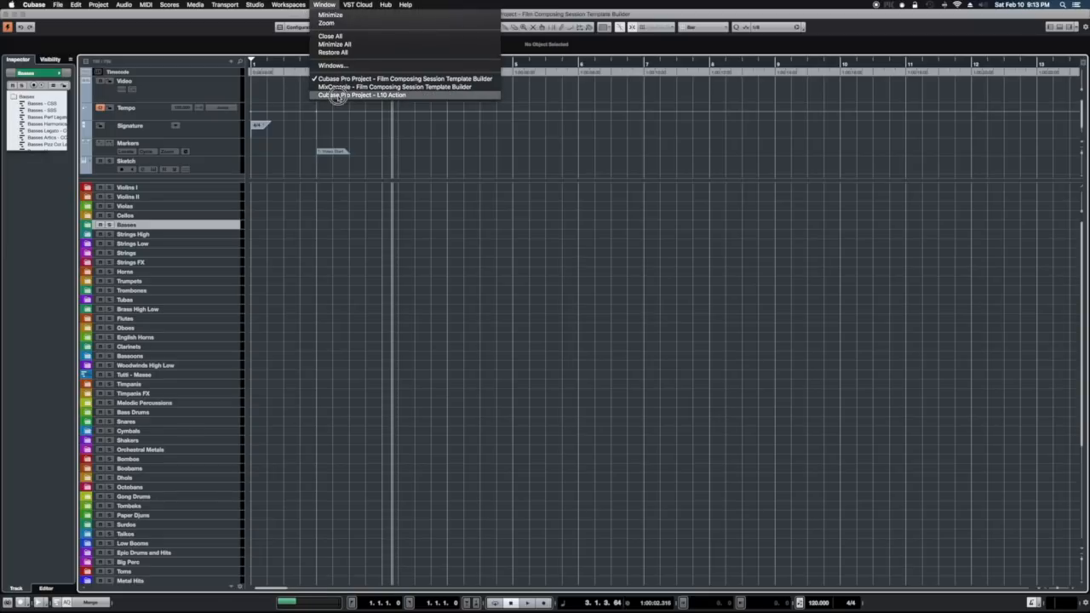
click(337, 96)
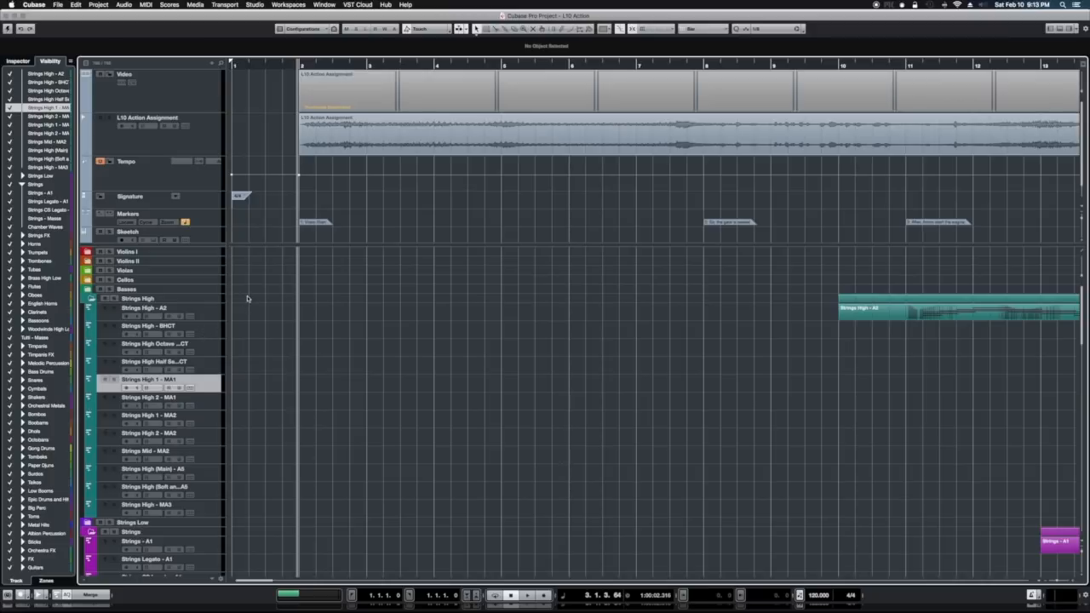
click(323, 4)
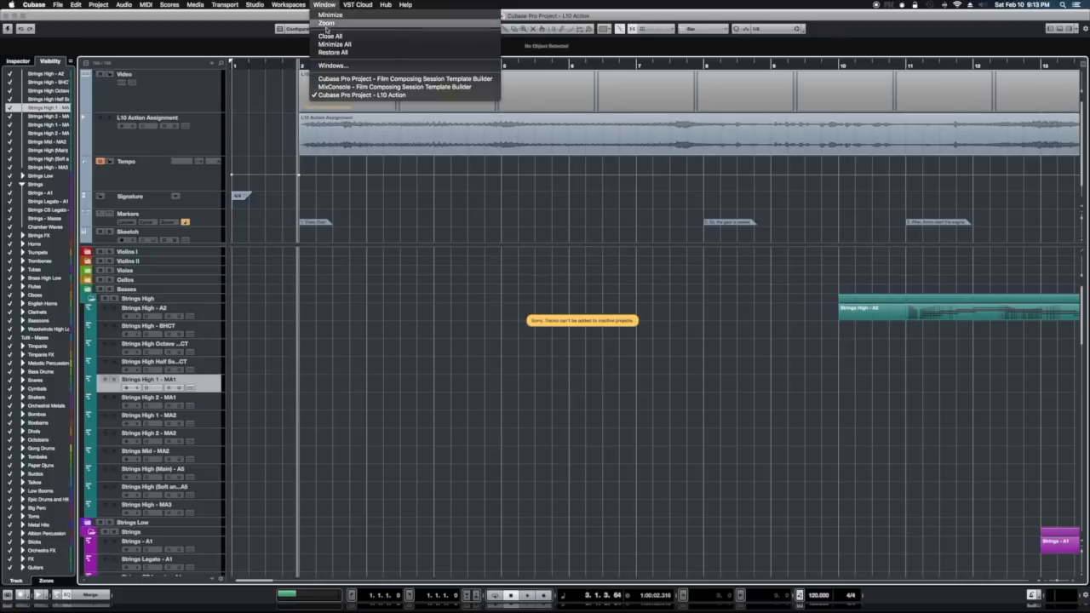
click(336, 78)
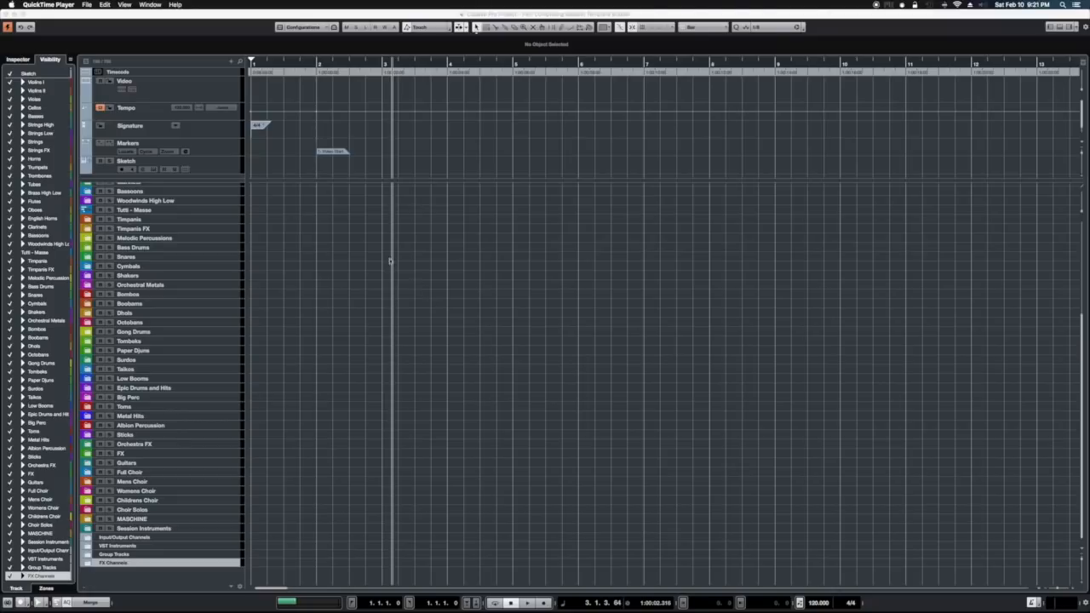
Add five instrument tracks with no VST instrument assigned, routed to Stereo Out.
click(233, 61)
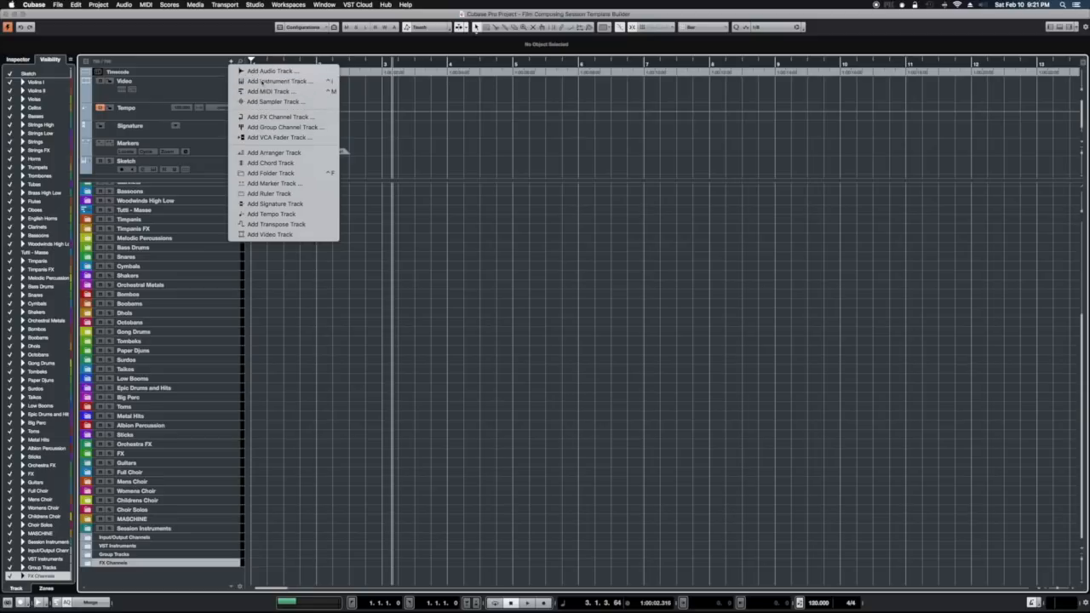
click(263, 81)
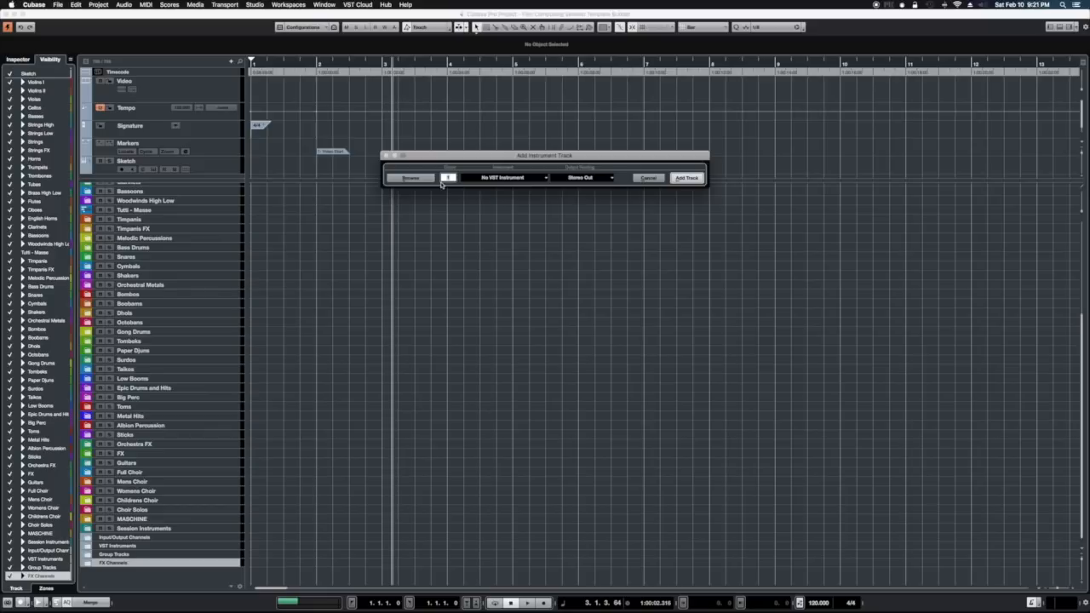
text(5)
click(686, 178)
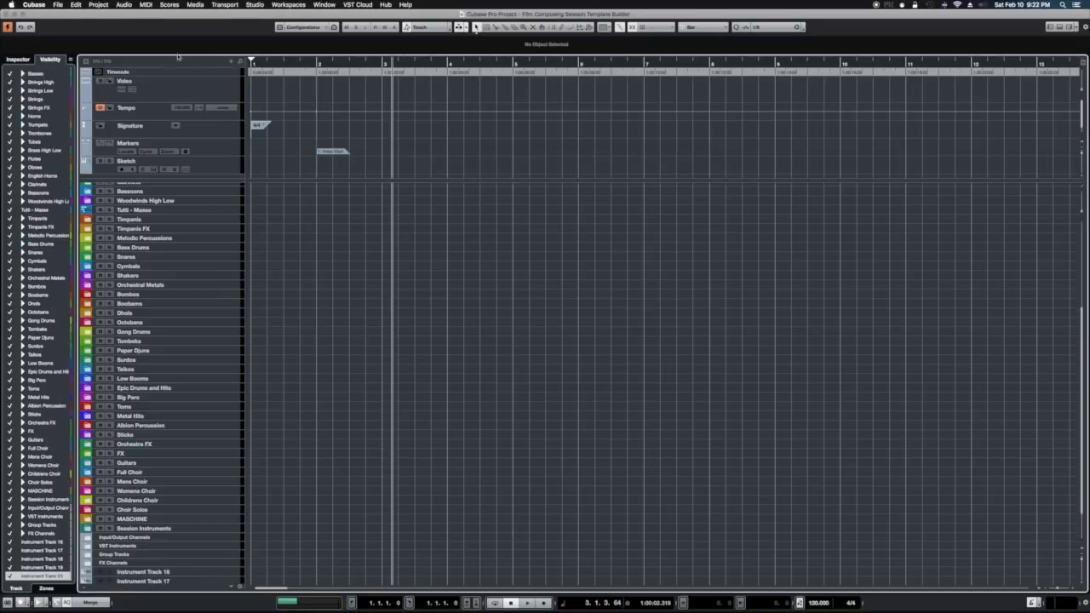
Add two stereo group channel tracks routed to Stereo Out, with Create Inside Folder as the folder option.
click(230, 62)
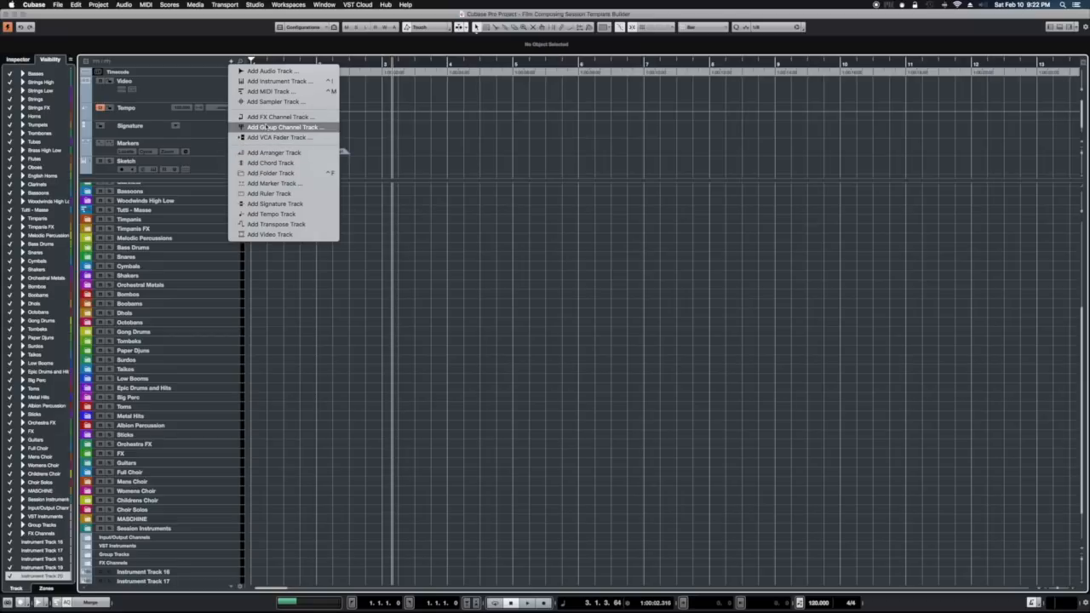
click(267, 126)
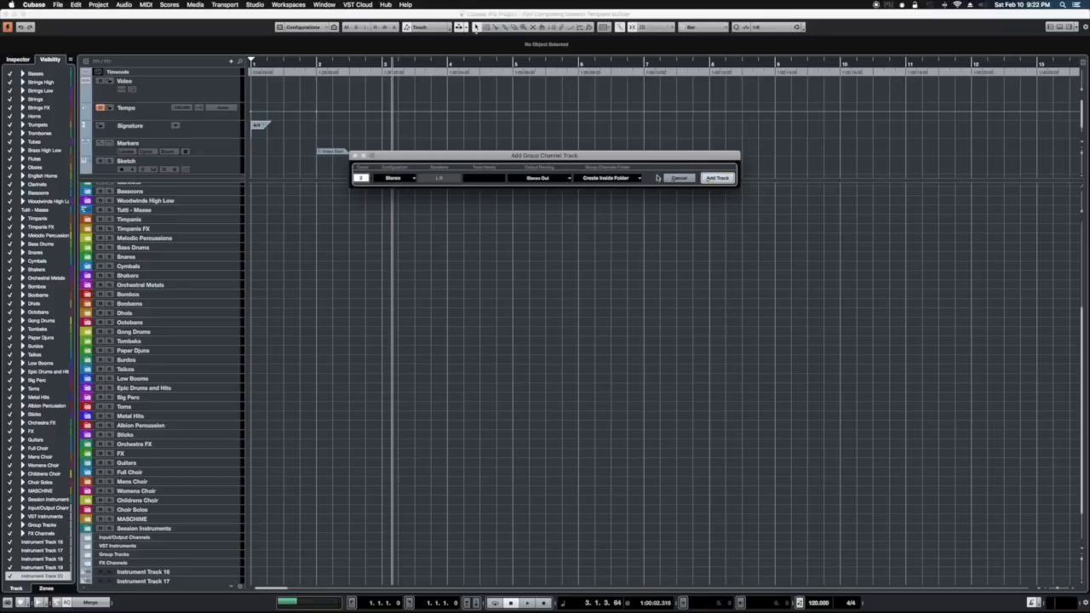
click(710, 177)
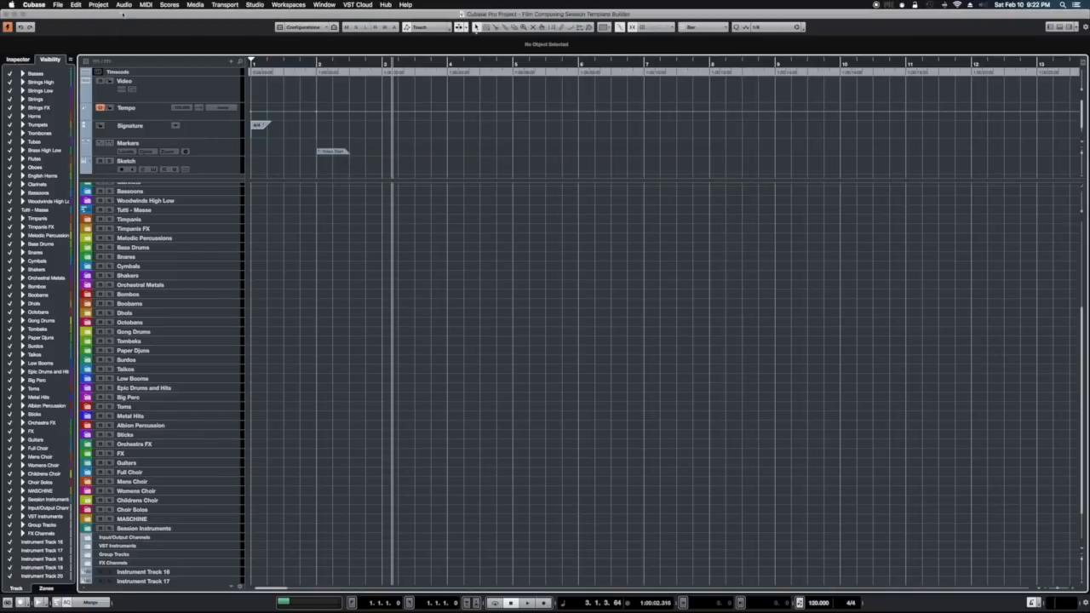
Add two stereo audio tracks routed to Stereo Out.
click(231, 62)
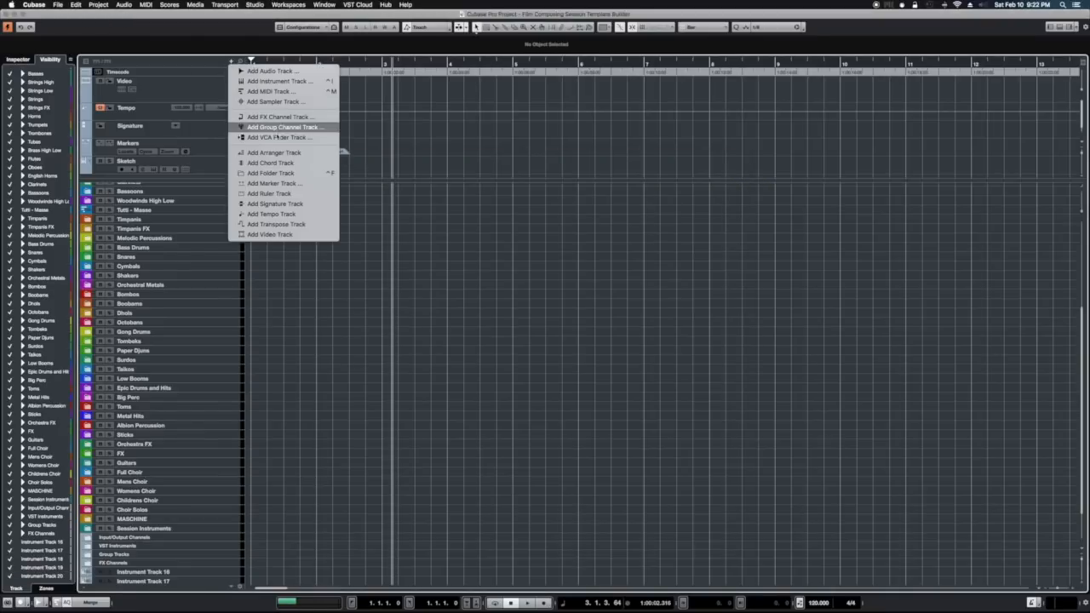
click(255, 71)
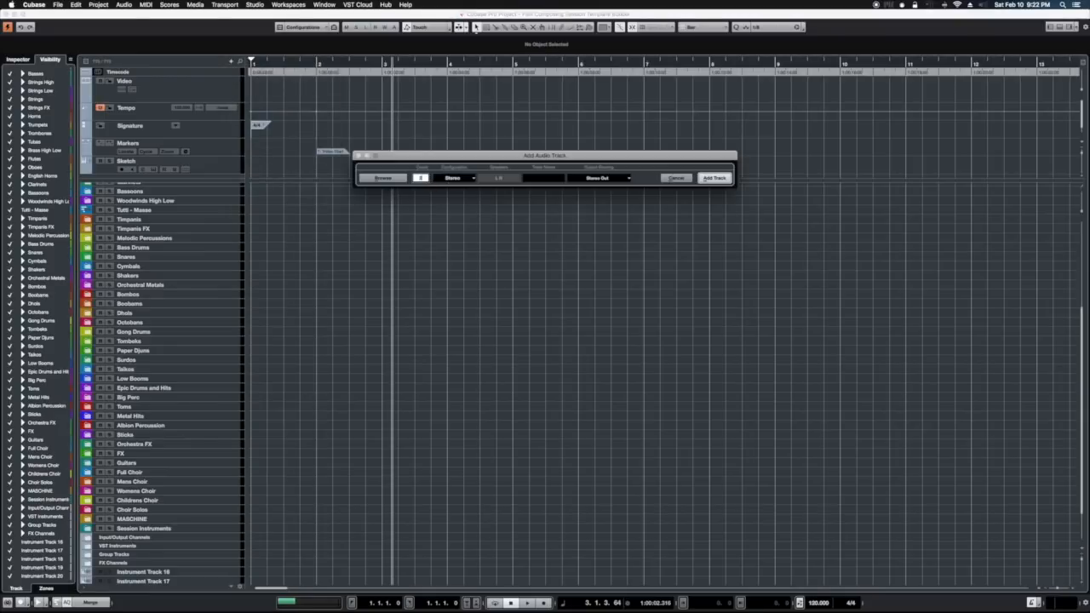
click(714, 178)
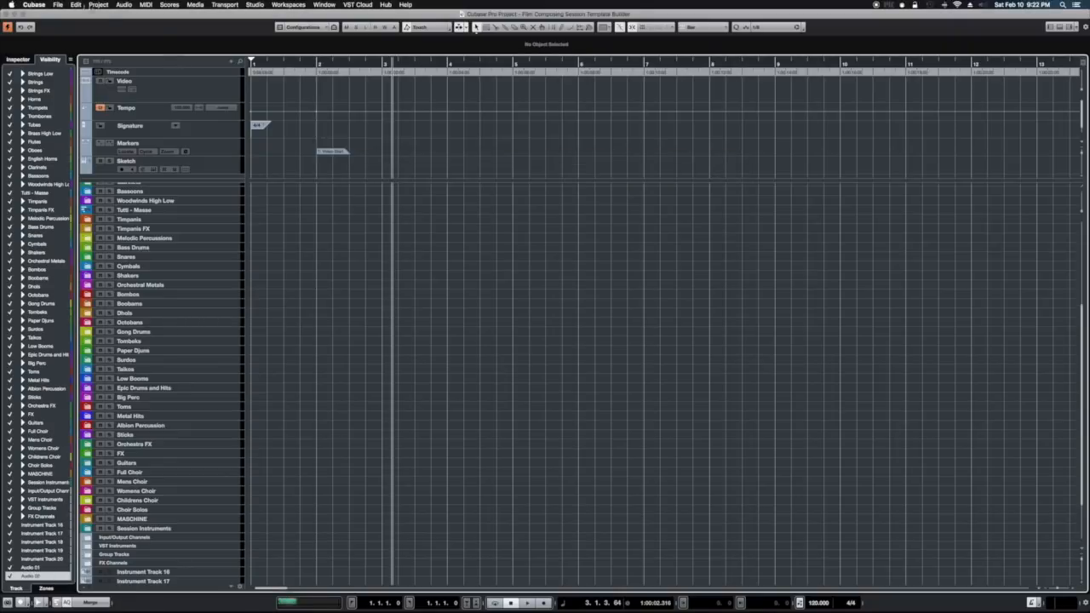
click(76, 5)
click(76, 5)
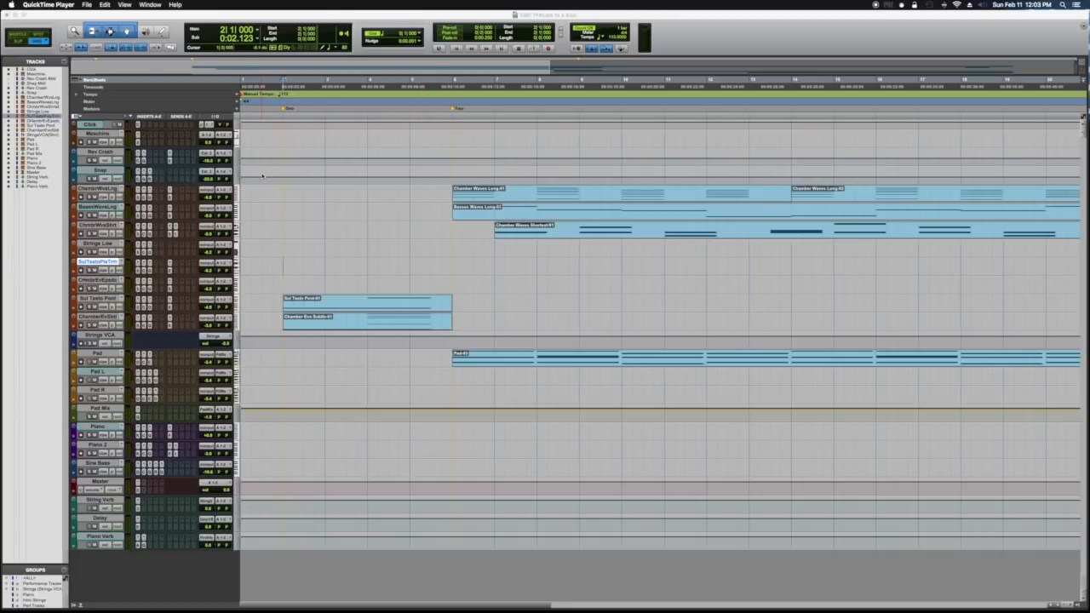
Switch to Pro Tools and create a batch of new tracks with mono audio, stereo audio and a third stereo row of another type.
click(265, 206)
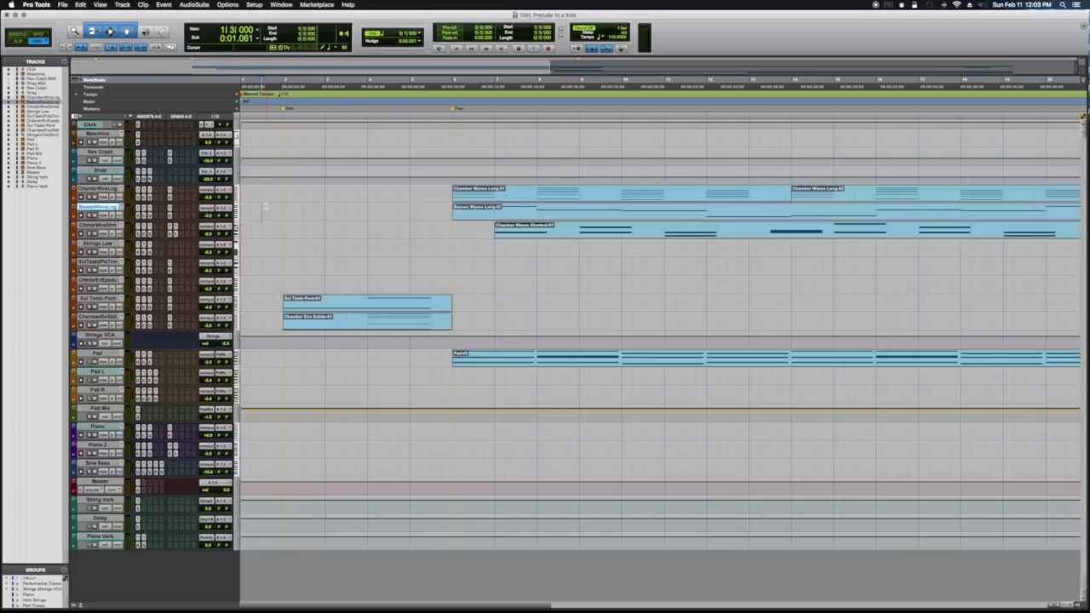
key(super+shift+n)
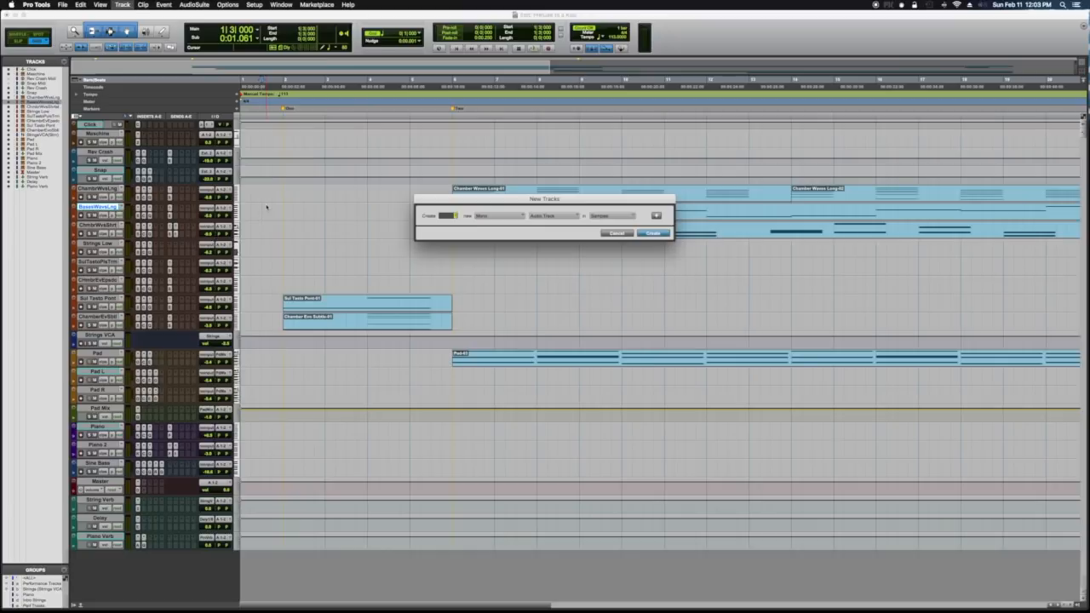
key(super+shift+Down)
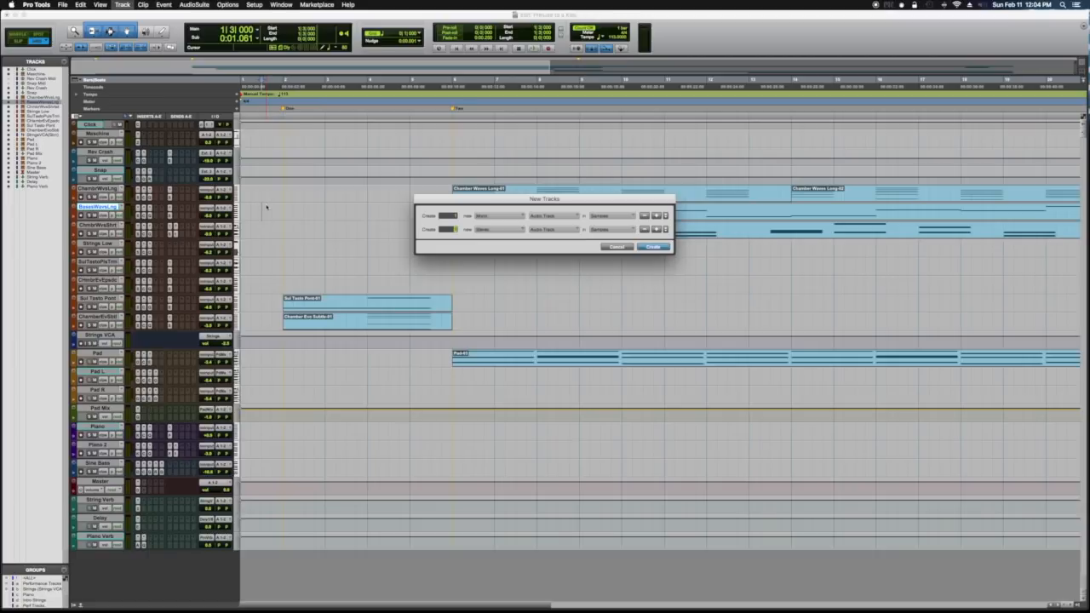
key(super+shift+Down)
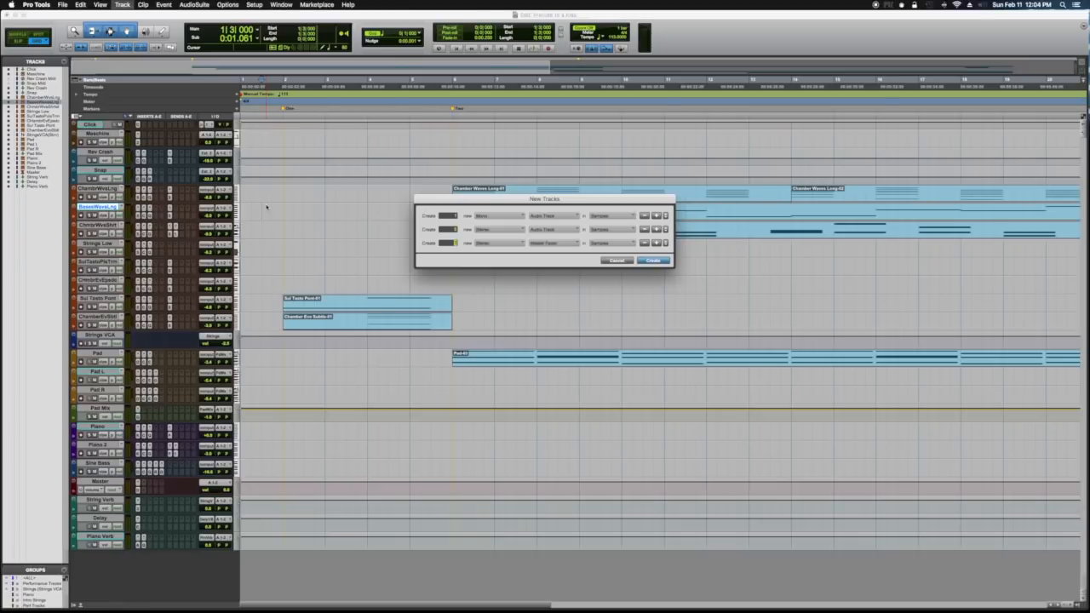
key(super+Down)
key(super+Down)
key(super+Down)
click(655, 260)
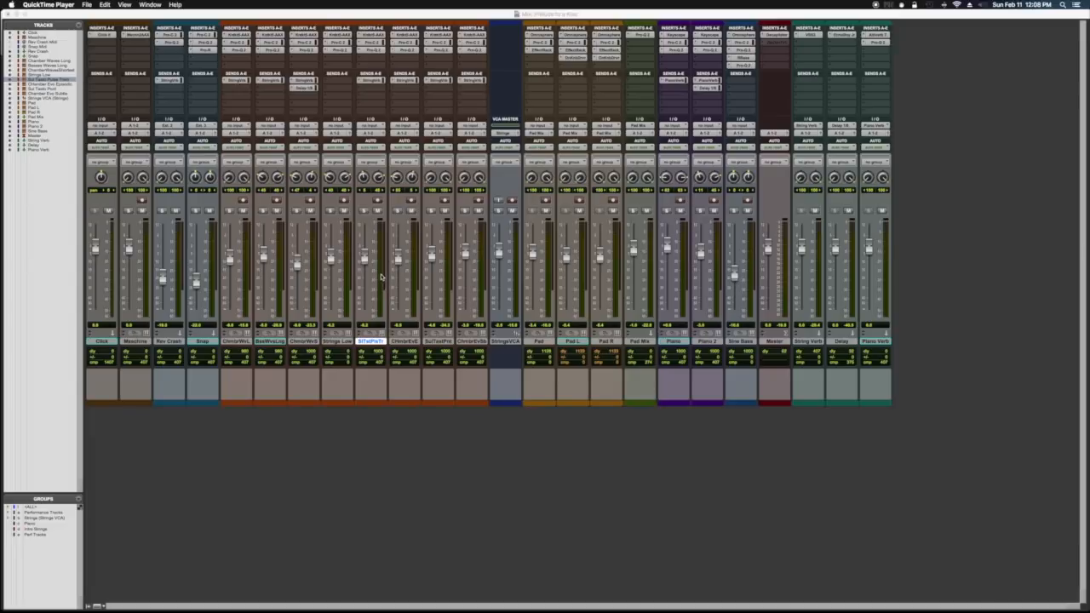
Examine the meter types and gain reduction meter types offered for the string tracks in the mixer.
click(382, 274)
right_click(383, 274)
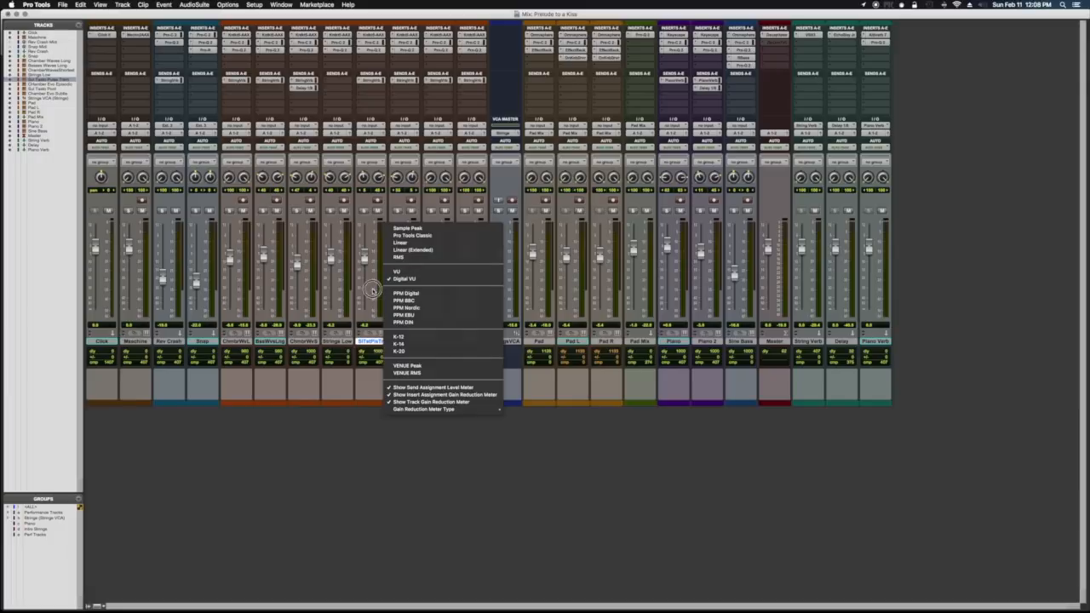
click(372, 291)
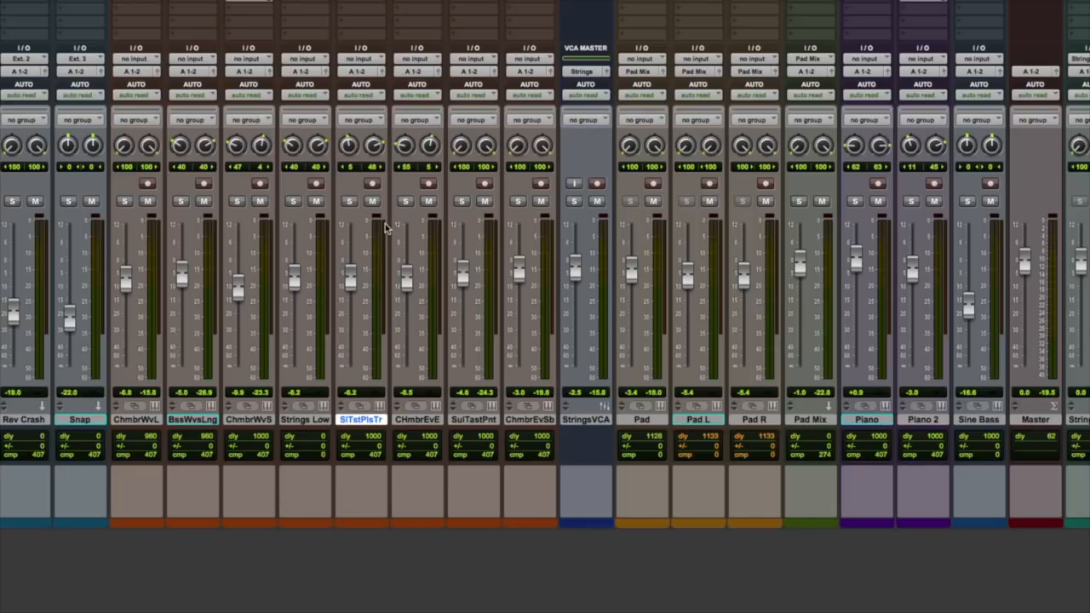
right_click(379, 264)
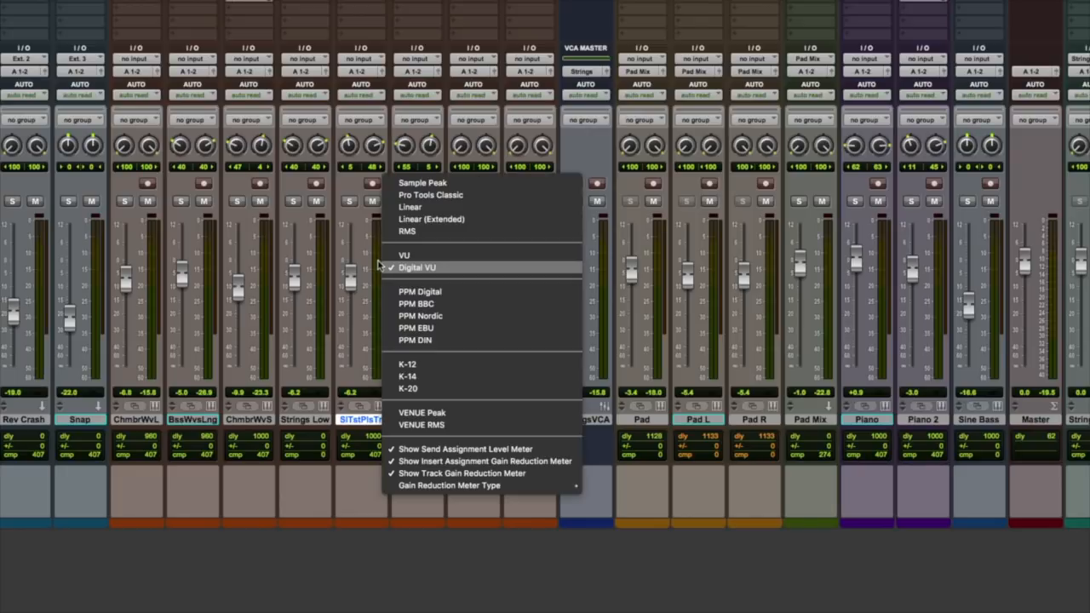
mouse_move(491, 487)
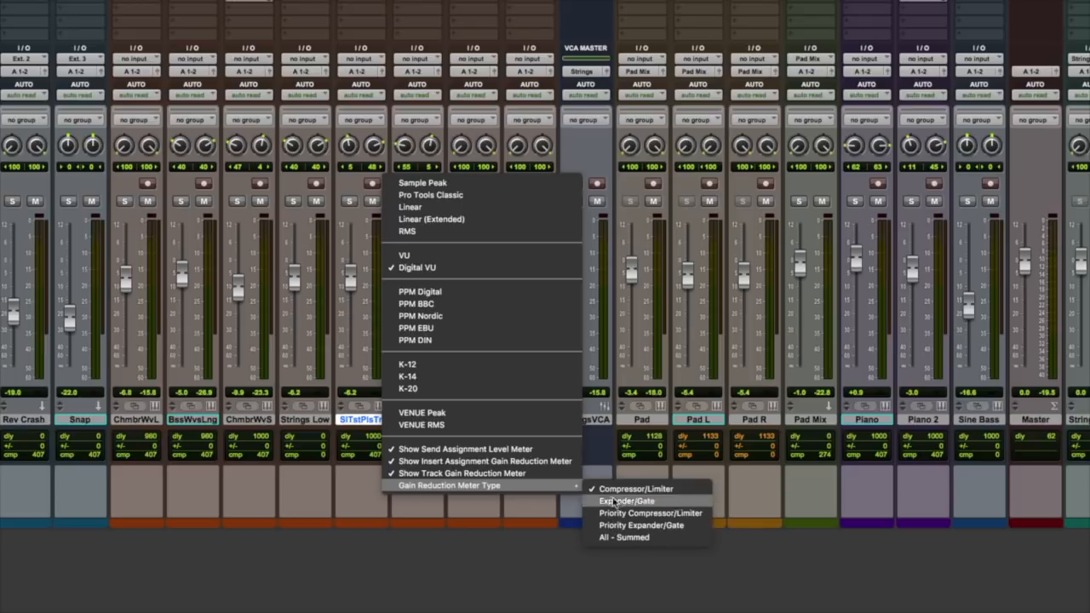
click(341, 418)
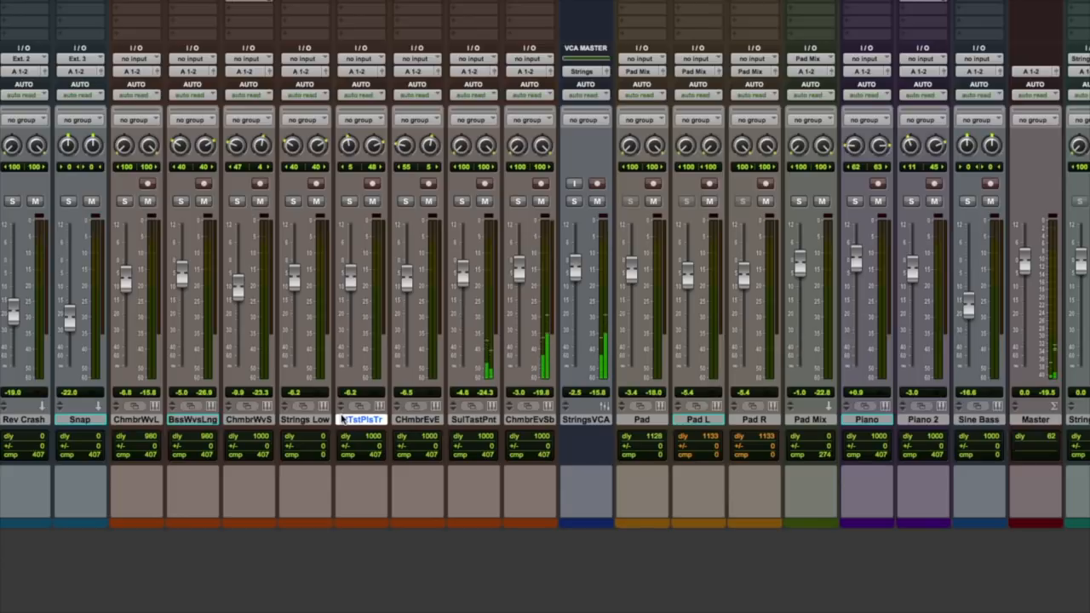
right_click(498, 239)
mouse_move(586, 467)
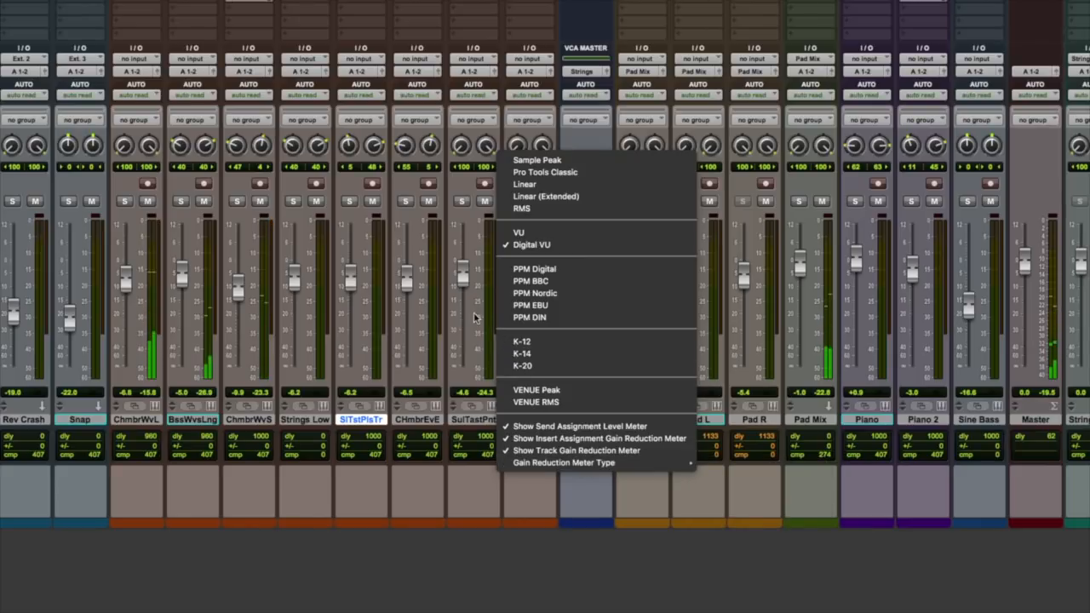
click(476, 318)
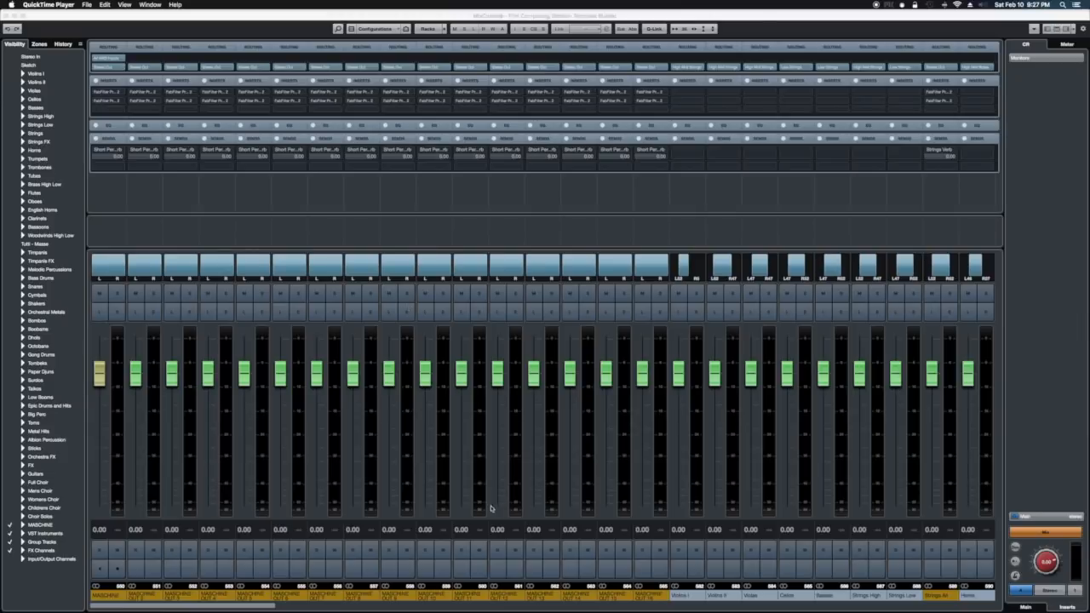
Switch to Cubase's MixConsole and examine the global meter peak and position options on the MASCHINE OUT 12 channel.
click(467, 592)
click(468, 593)
click(468, 599)
click(504, 598)
right_click(504, 598)
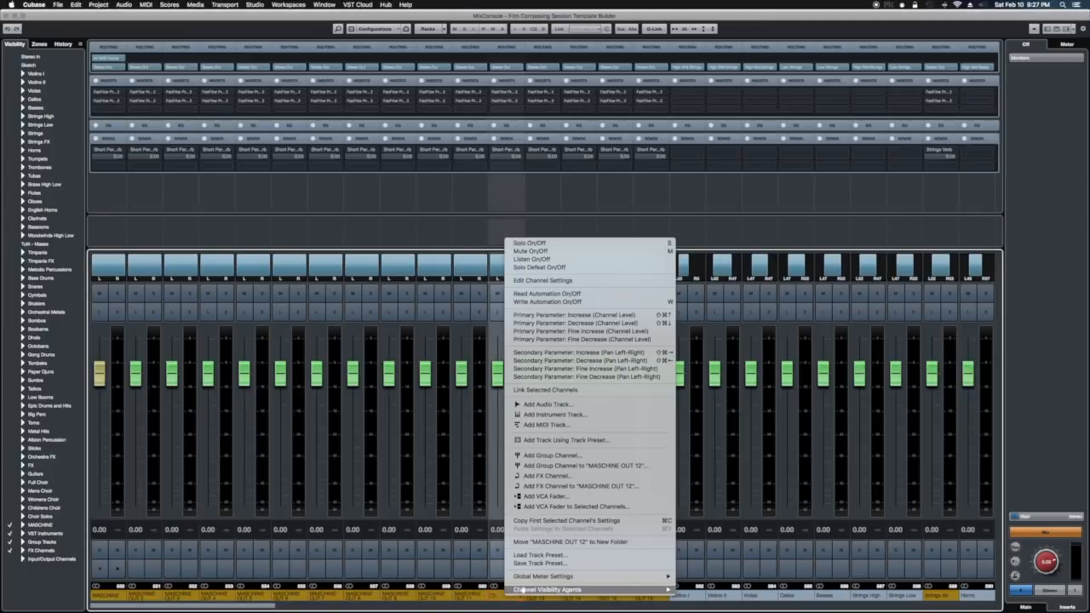
mouse_move(529, 580)
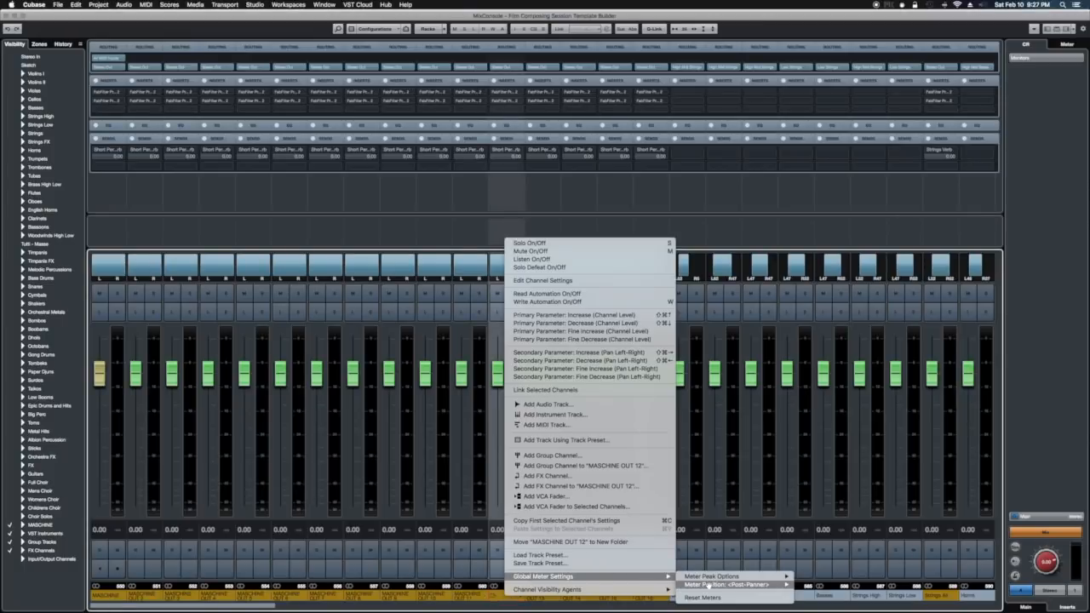
mouse_move(750, 585)
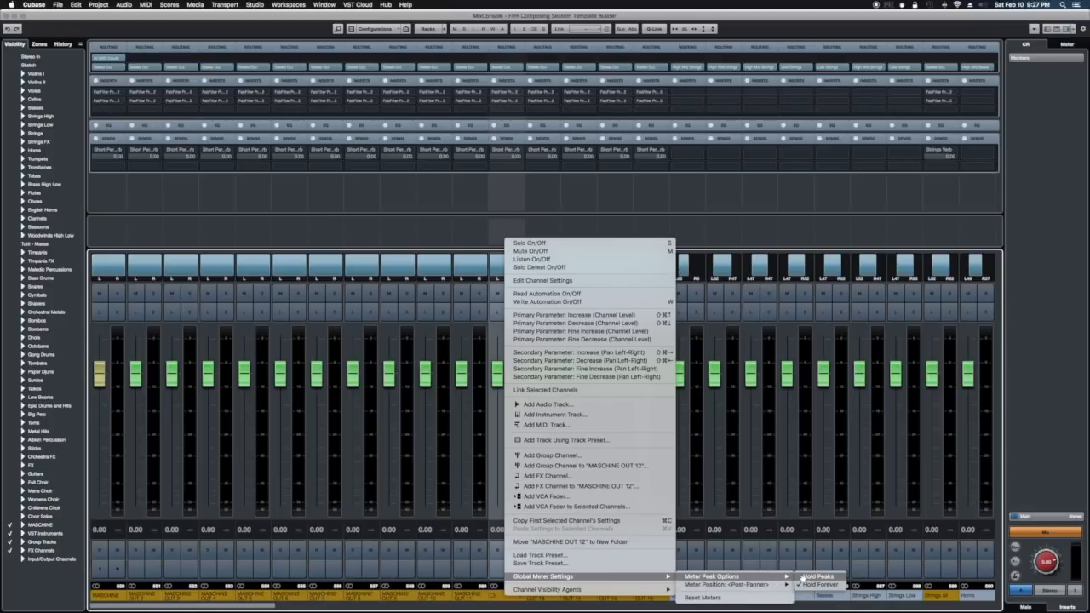
click(473, 600)
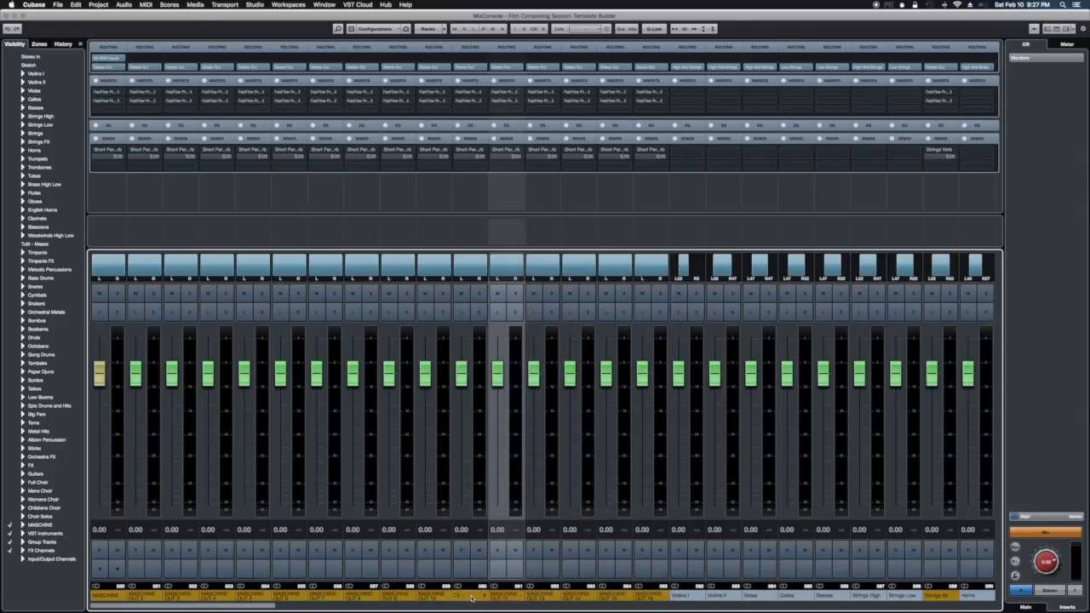
Look at the Metering and metering Appearance preferences, and leave them without applying changes.
click(34, 5)
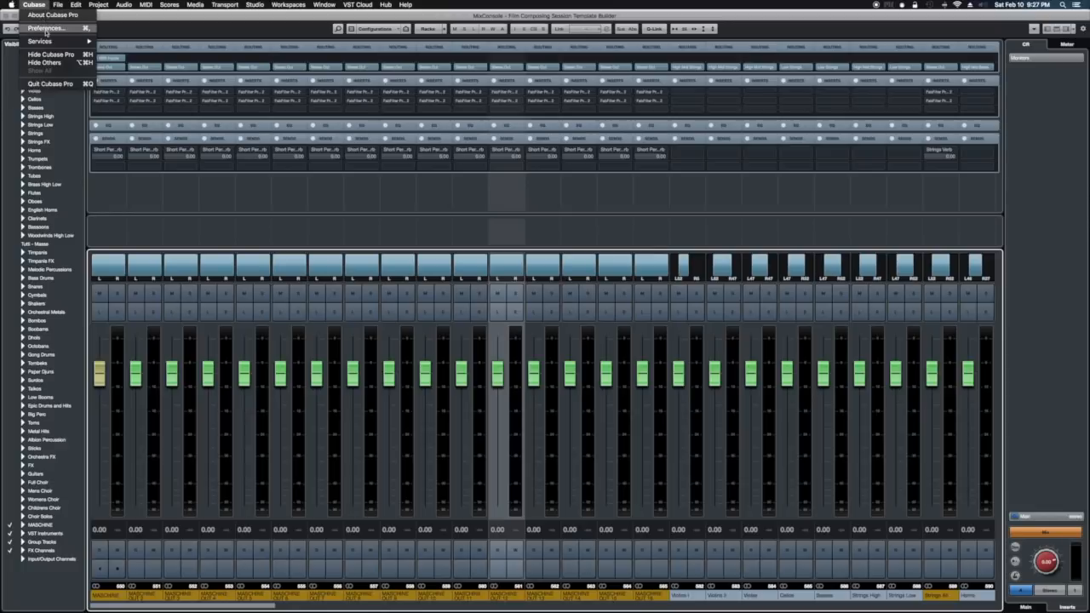
click(45, 30)
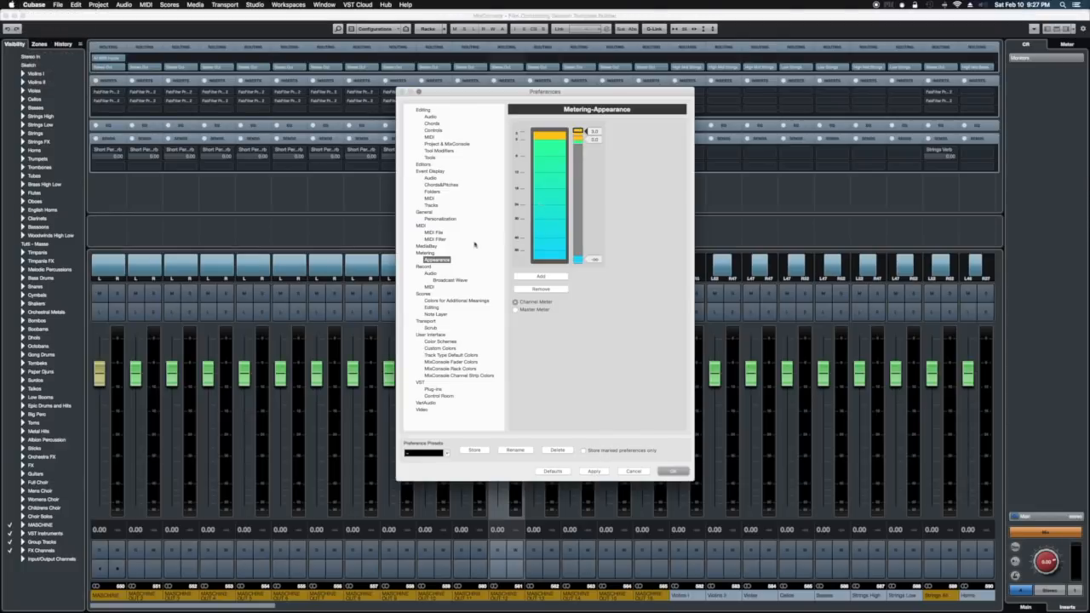
click(426, 253)
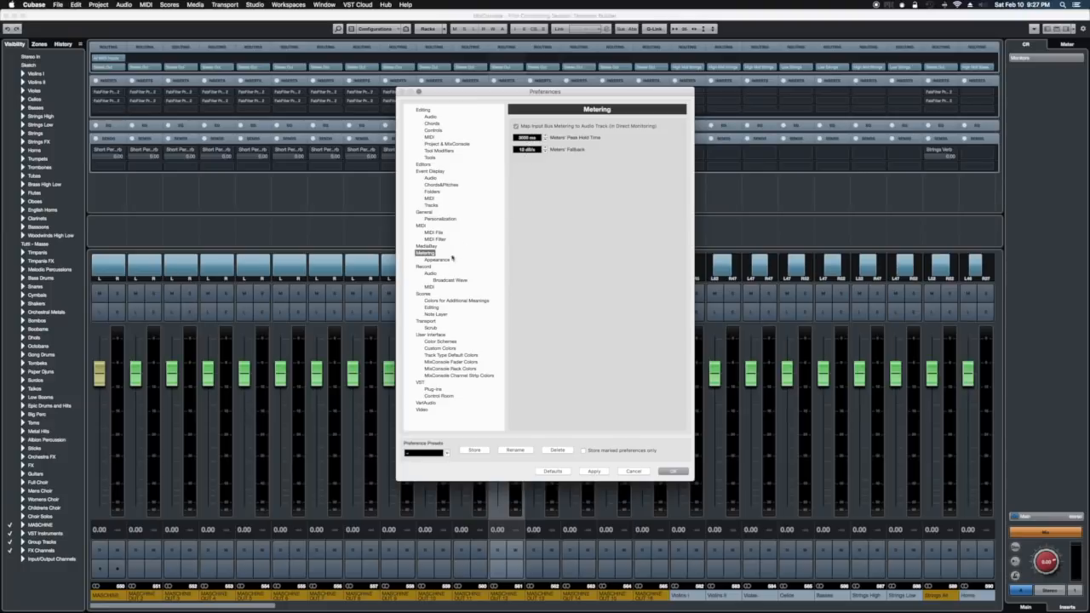
click(634, 471)
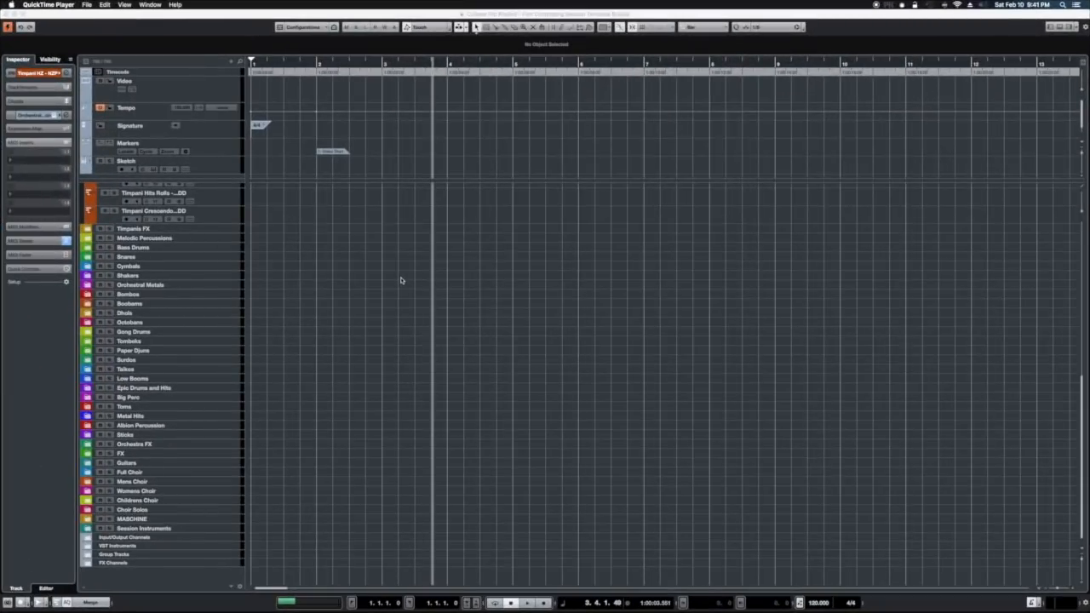
Open the Audio Performance display to examine the average load, real-time peak and disk meters.
click(301, 602)
click(301, 602)
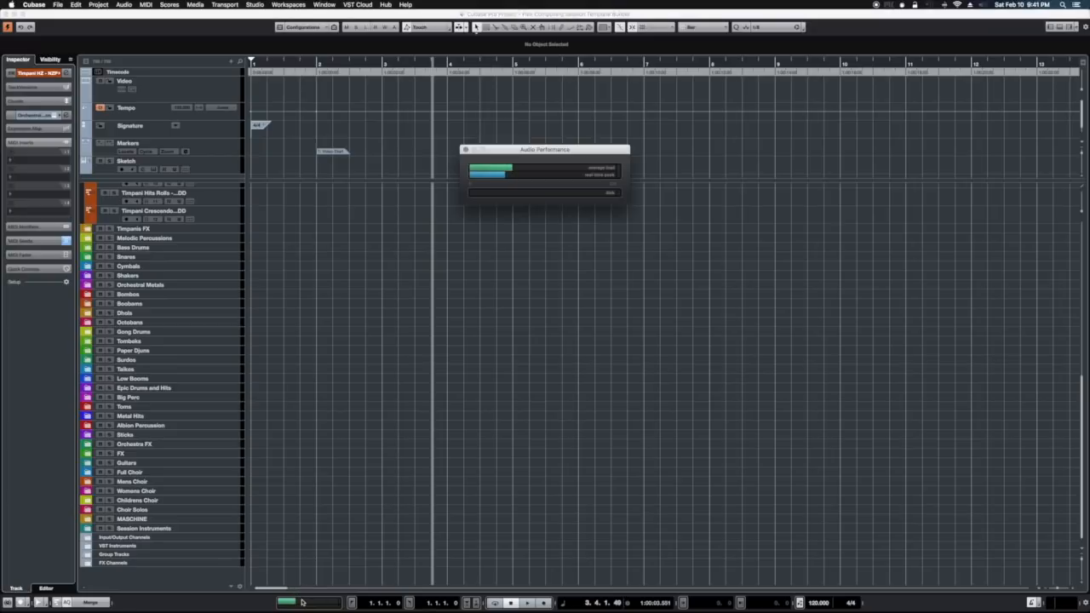
right_click(522, 161)
click(540, 170)
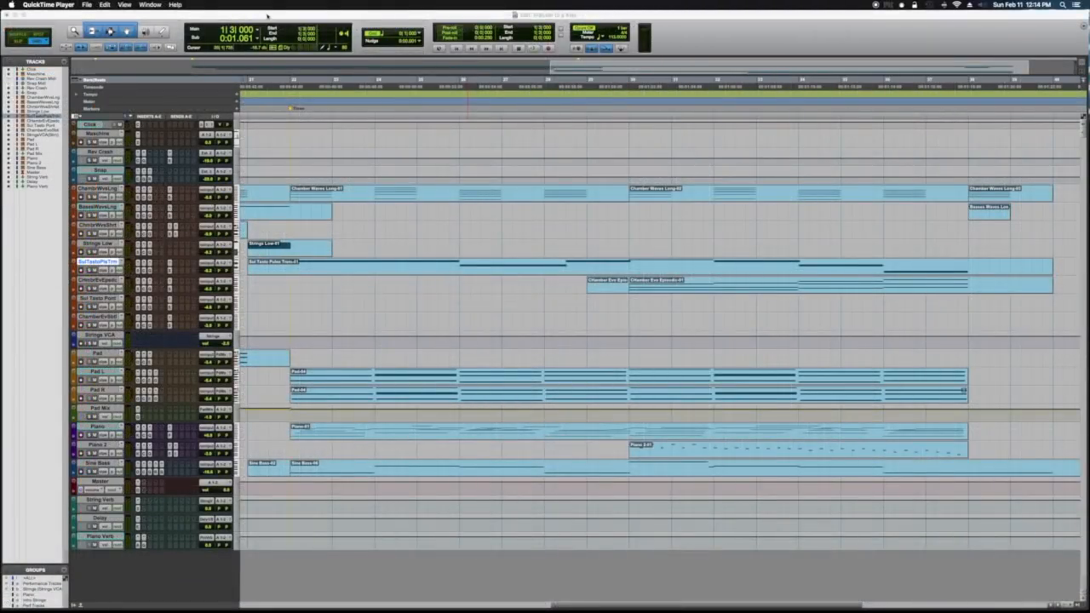
Switch to Pro Tools and open System Usage to examine the CPU and activity meters.
click(267, 15)
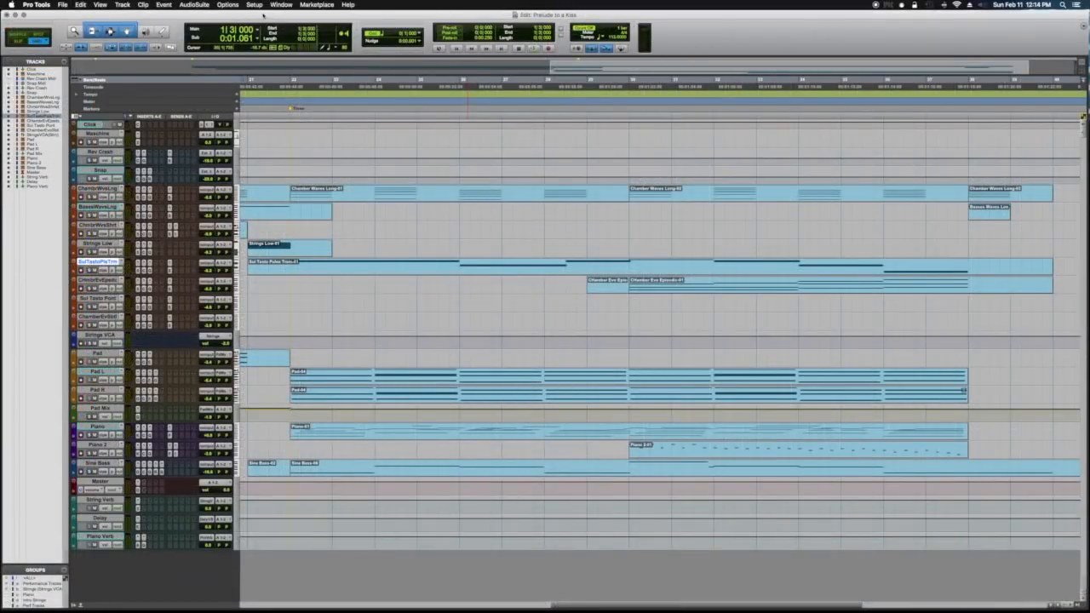
click(278, 6)
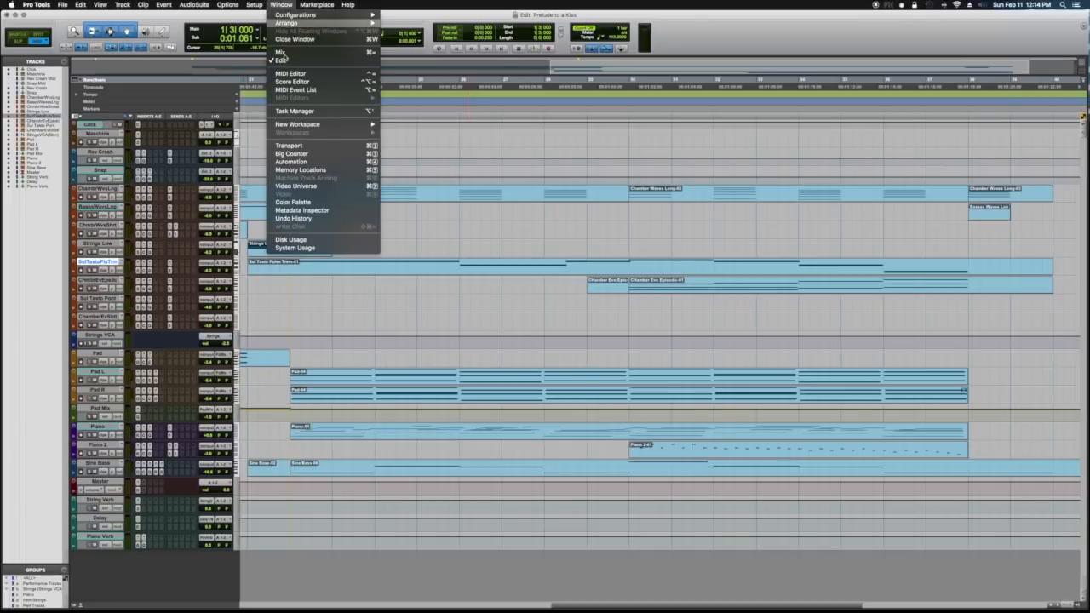
click(293, 248)
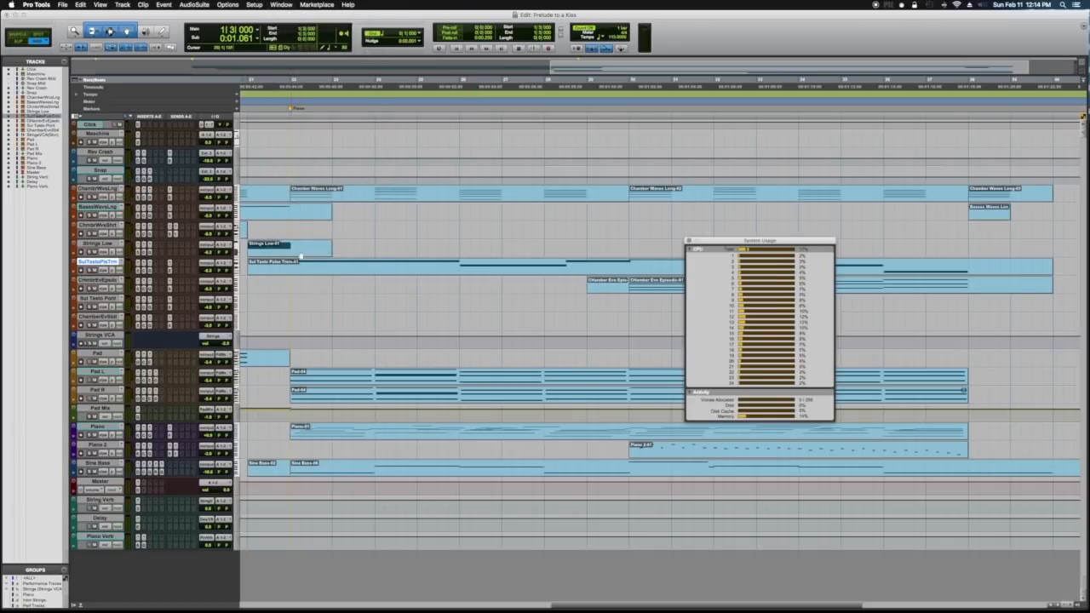
Reposition the System Usage window and play the session from the start to examine the CPU, disk and memory meters during playback.
drag(731, 239, 538, 297)
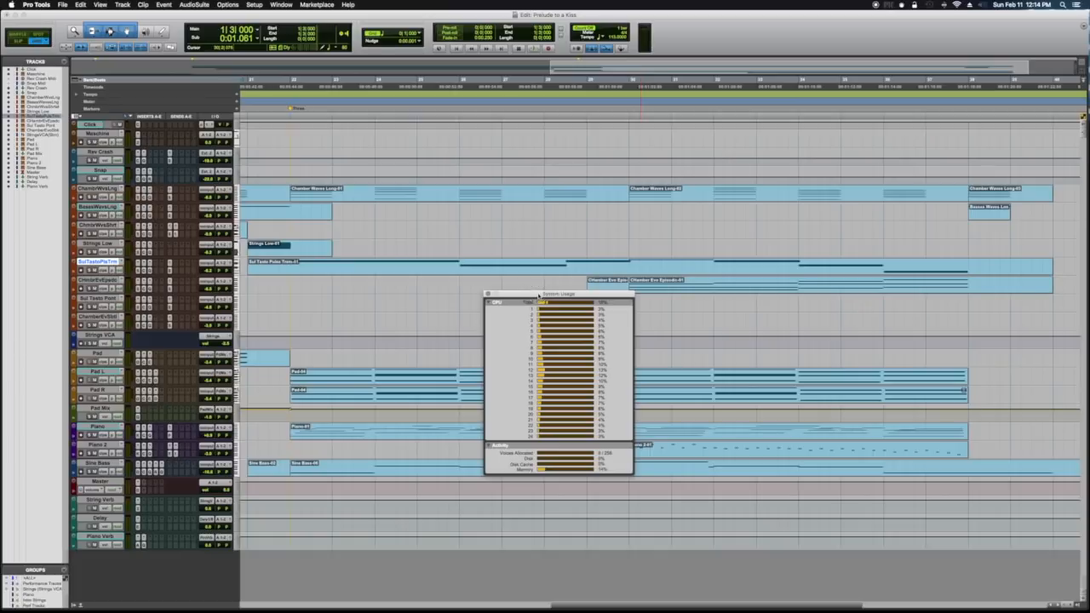
key(Return)
key(space)
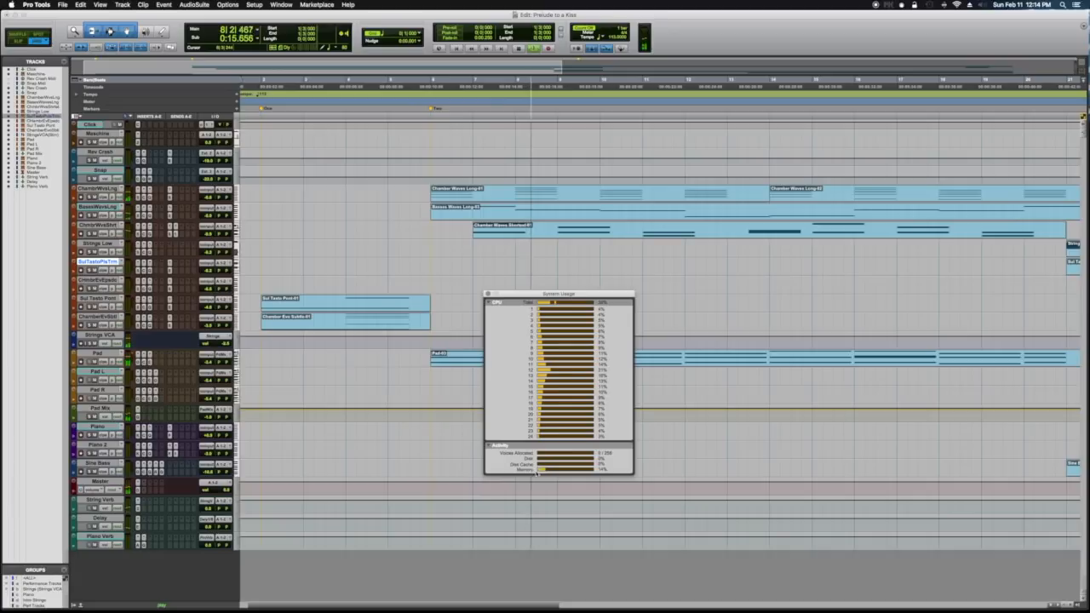
mouse_move(550, 468)
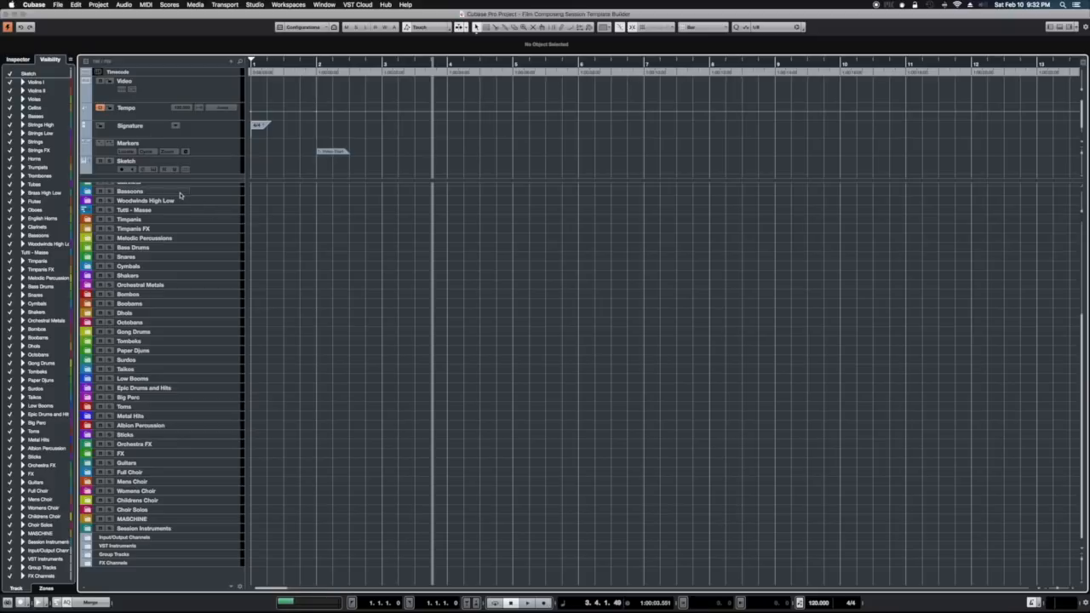
Switch to Cubase and examine the Default plug-in collection in the first insert slot of the Violins I channel in the MixConsole.
click(17, 58)
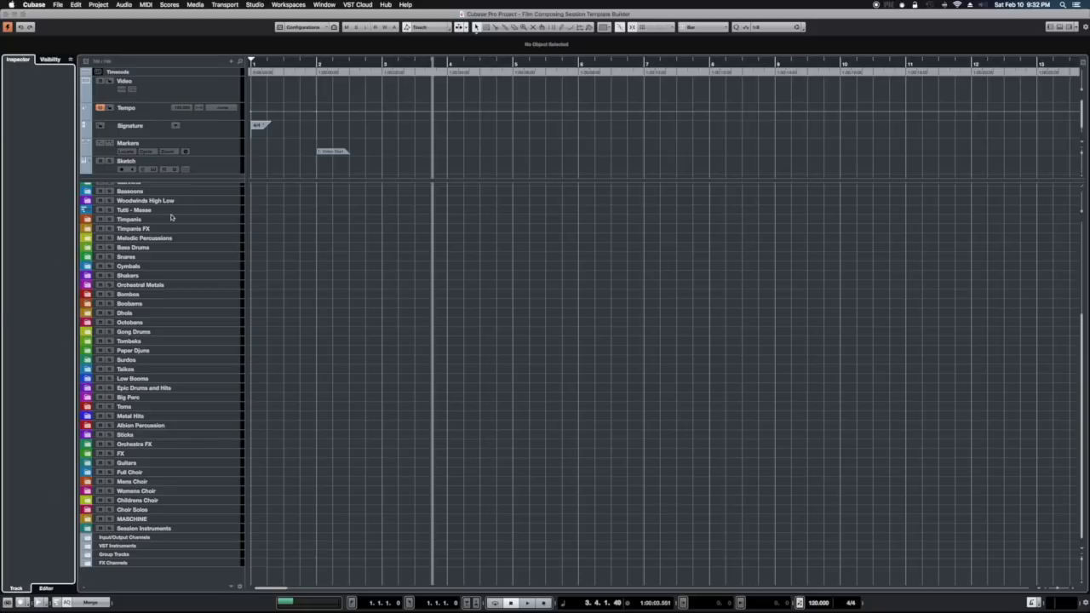
click(699, 93)
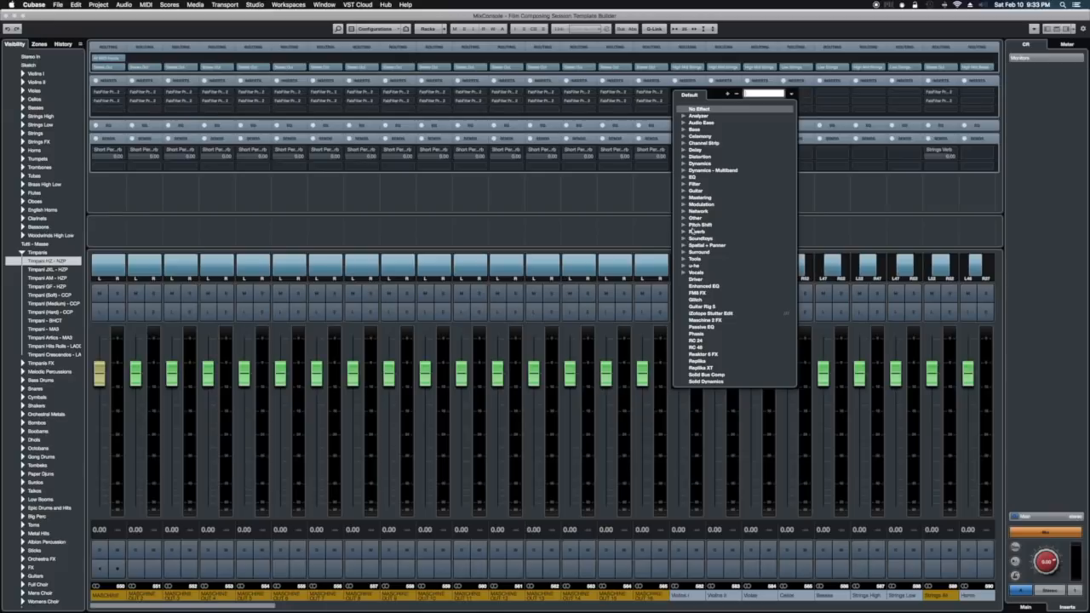
click(643, 199)
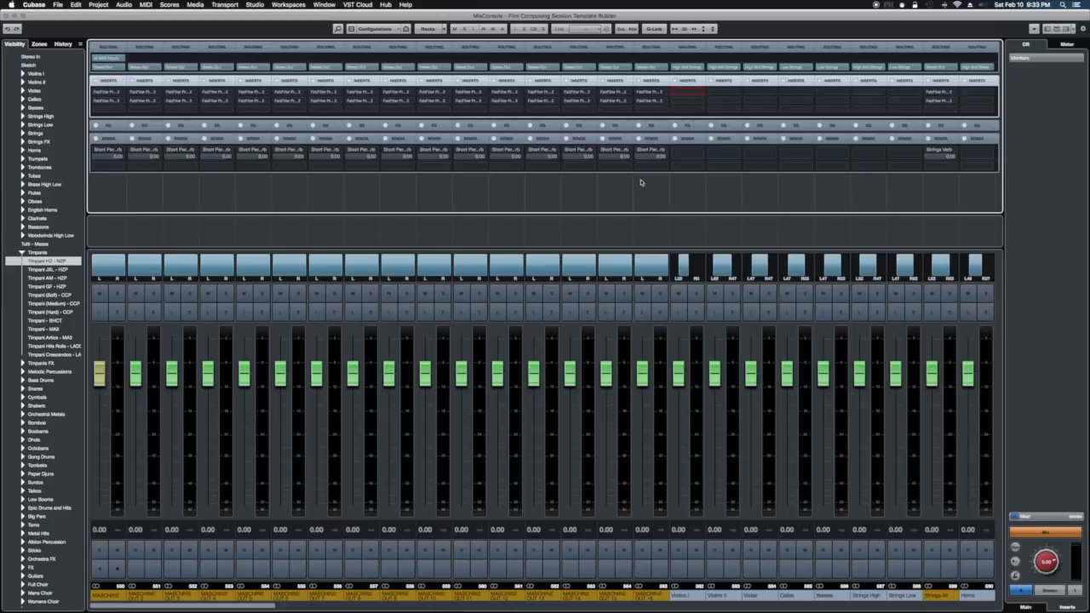
click(698, 94)
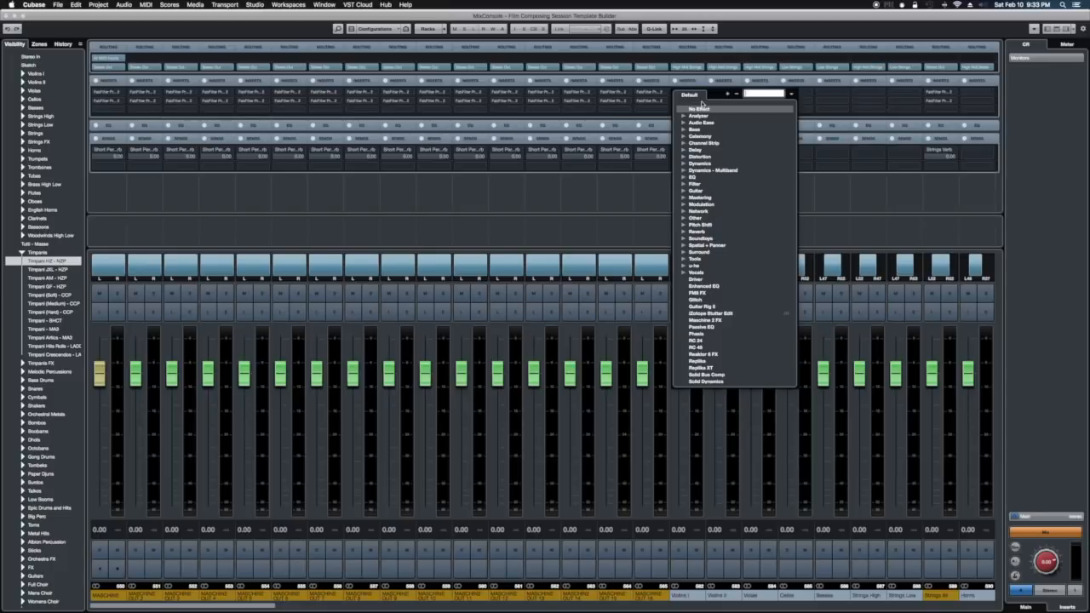
click(644, 196)
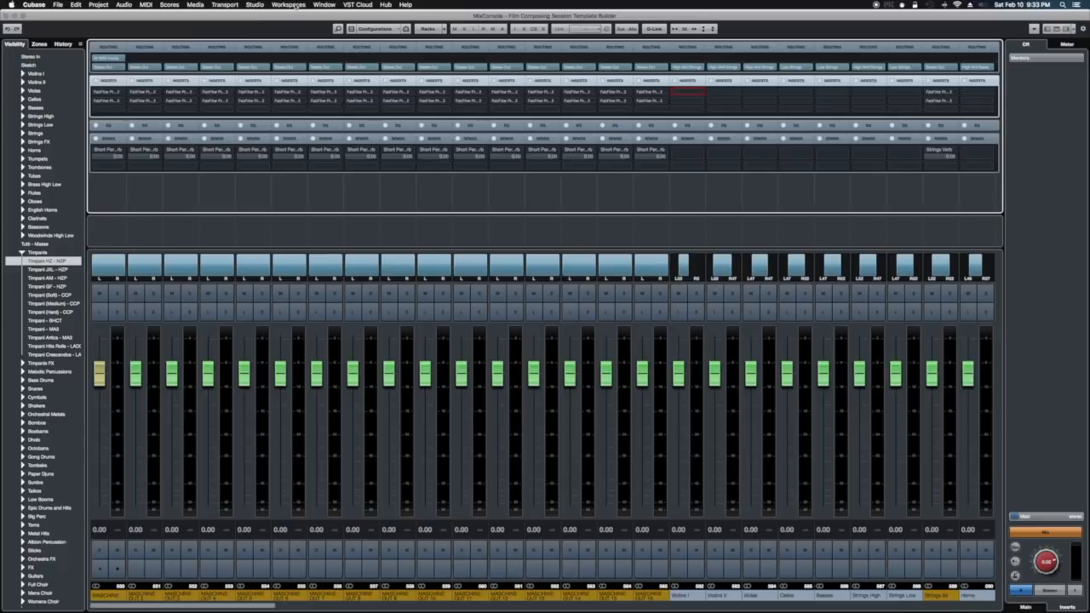
In the VST Plug-in Manager, switch the effects collection to By Vendor, review the collection options and close the manager.
click(256, 4)
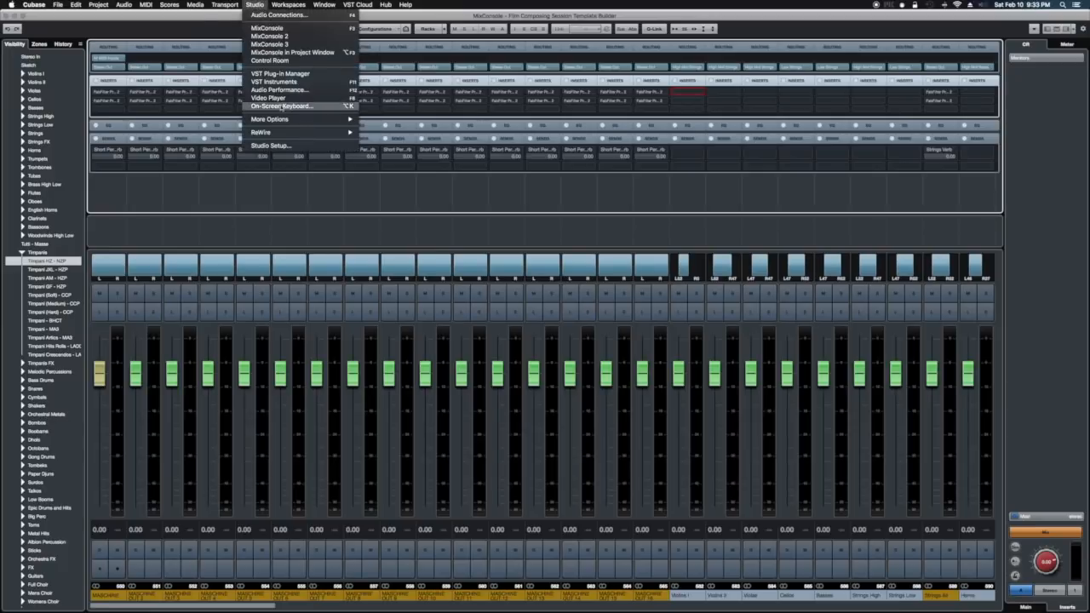
click(285, 74)
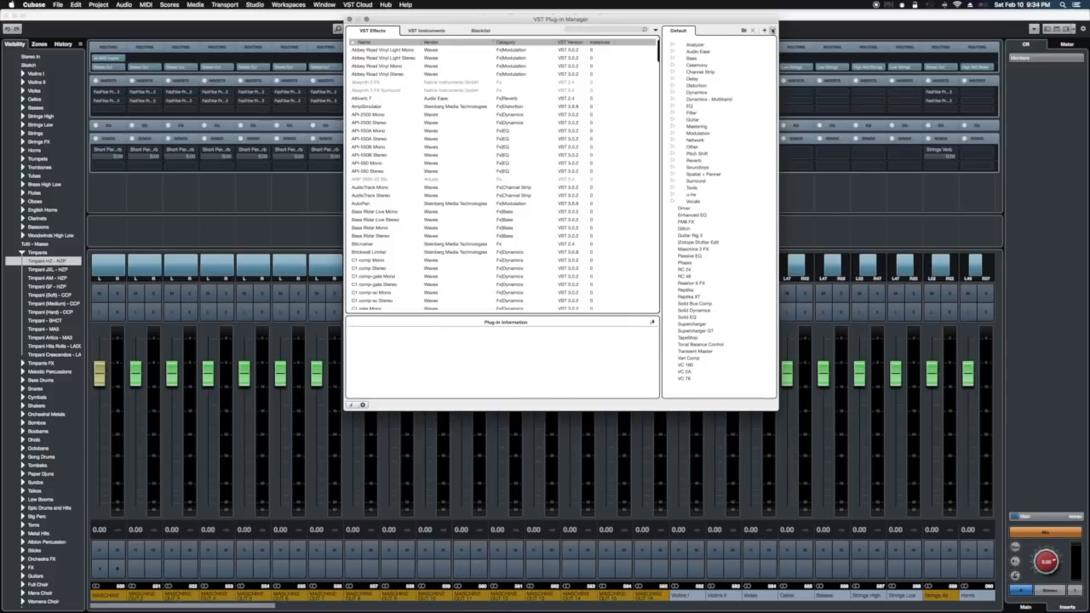
click(773, 31)
click(782, 46)
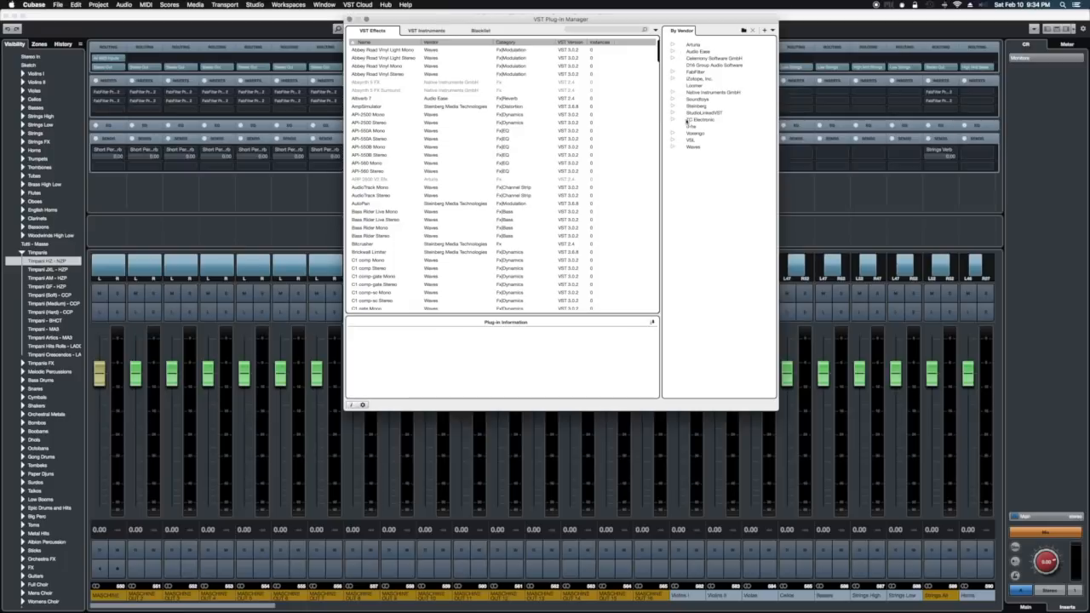
click(773, 30)
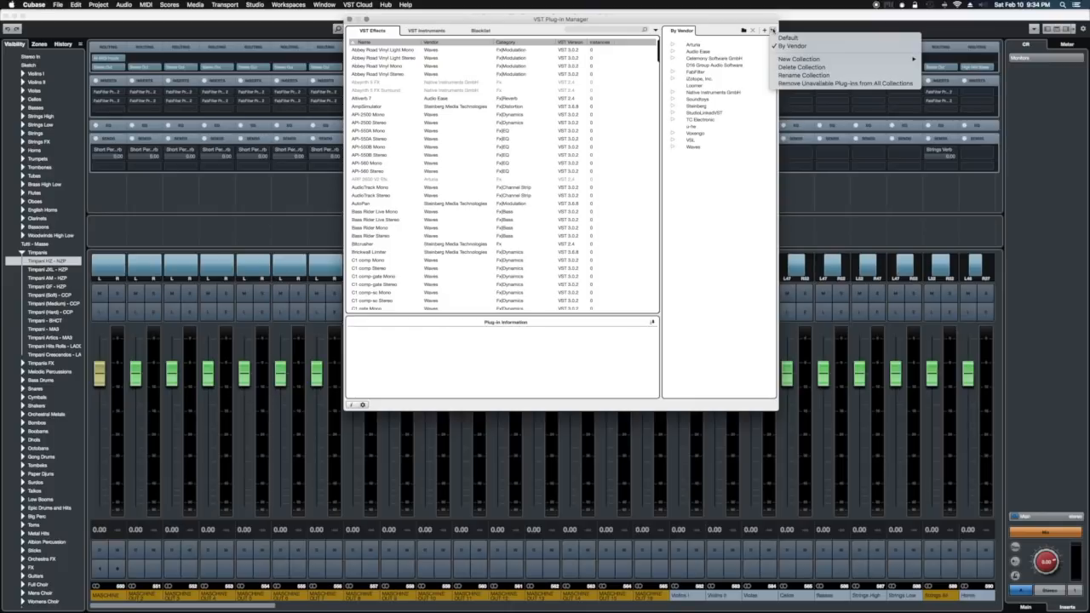
click(773, 31)
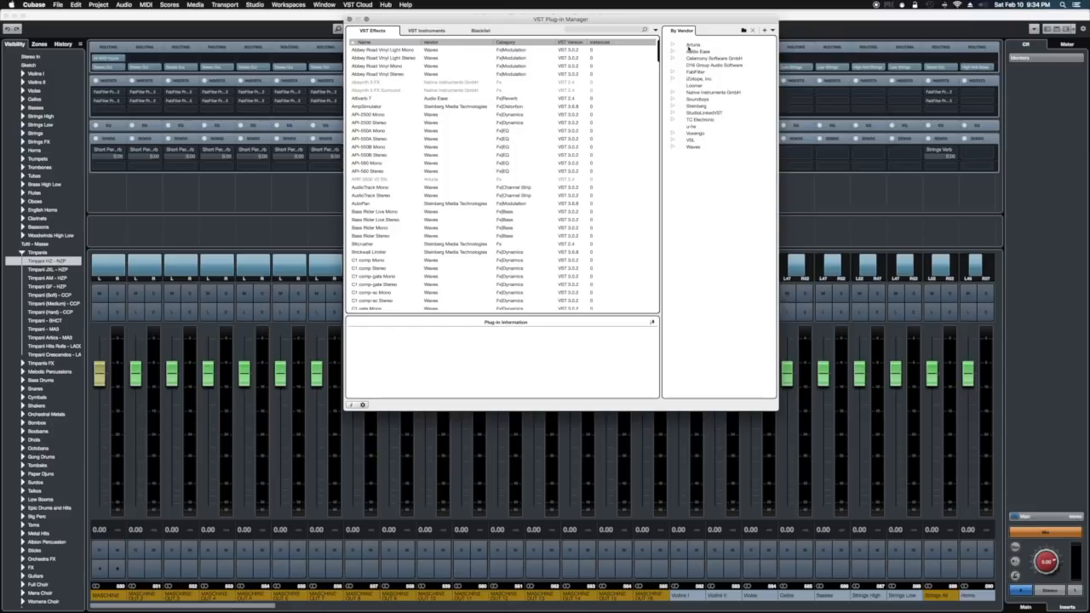
click(773, 32)
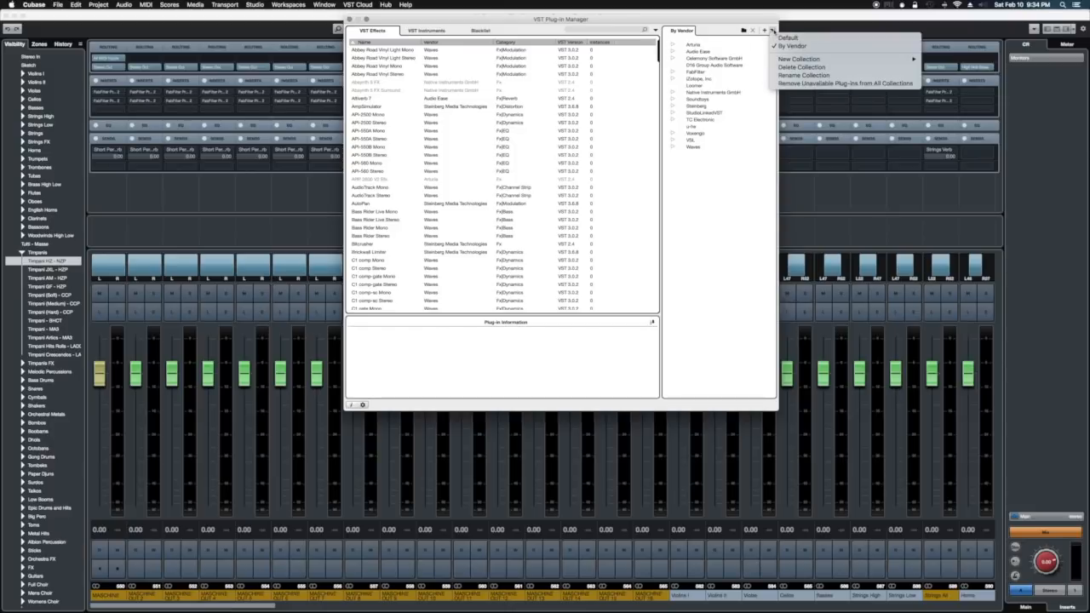
click(773, 31)
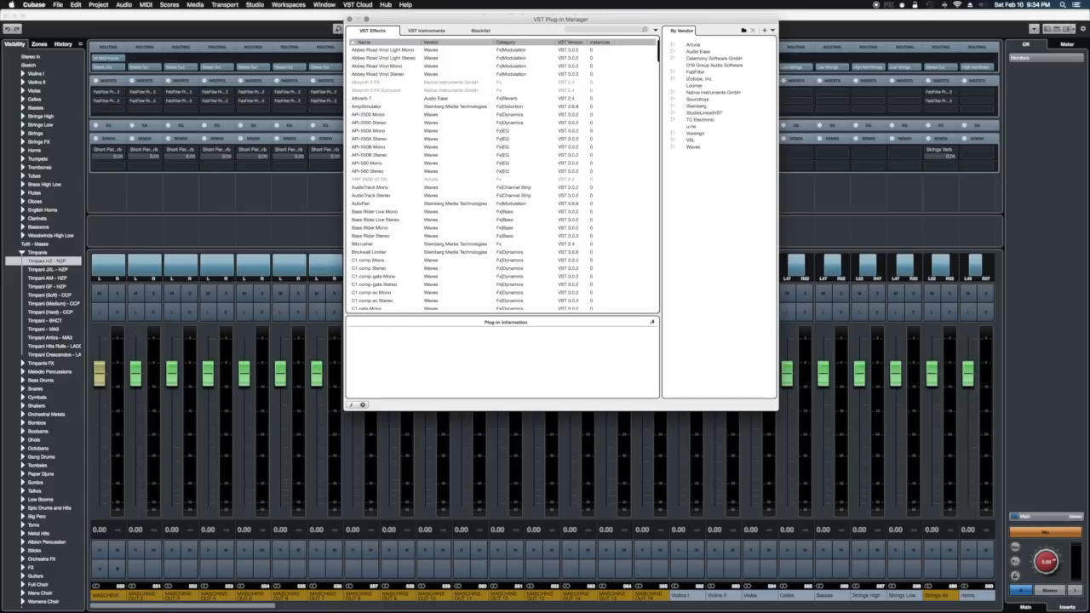
click(350, 18)
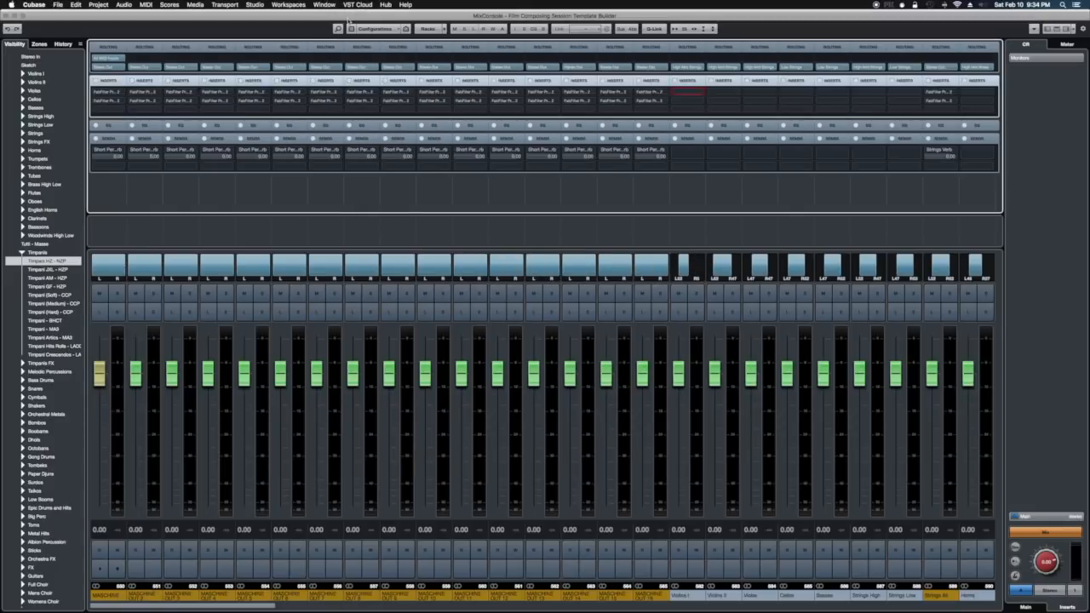
Check the vendor folders in the Violins I insert selector and switch its plug-in collection to Default.
click(699, 92)
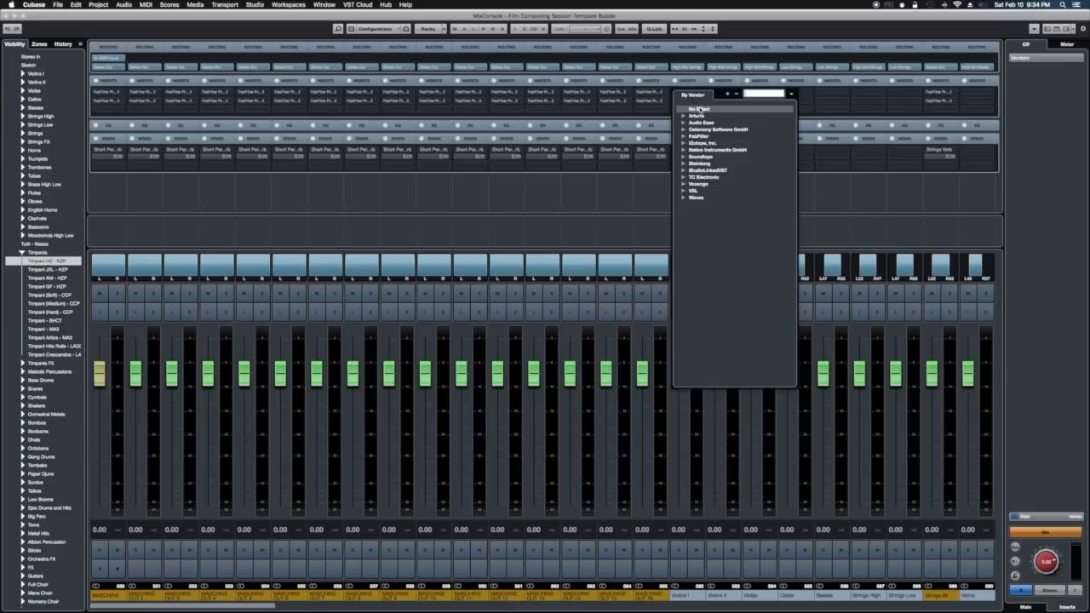
click(791, 94)
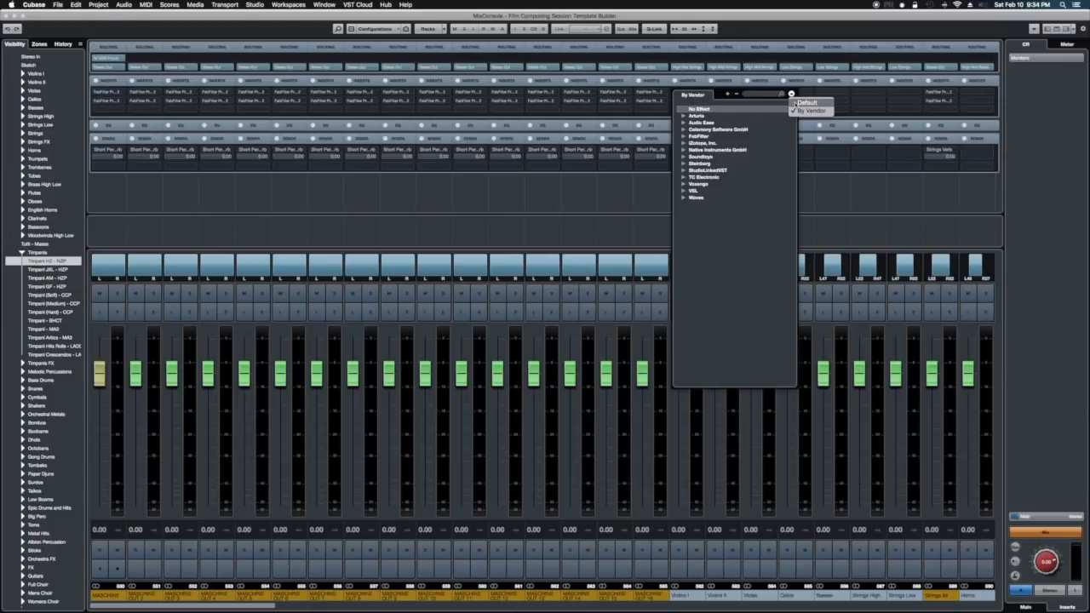
click(798, 102)
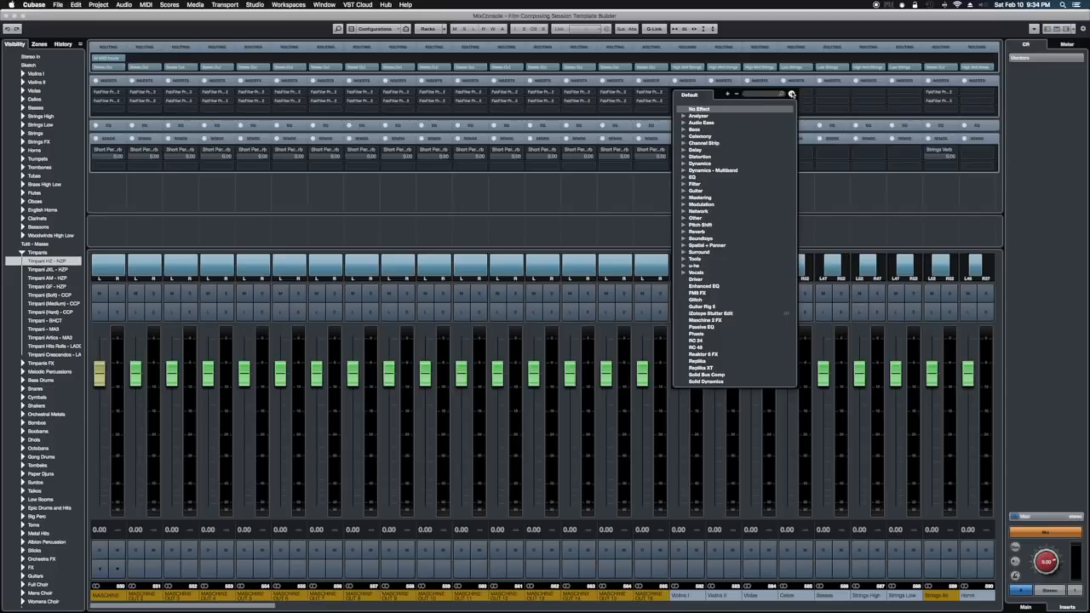
click(616, 197)
Reopen the VST Plug-in Manager, choose the By Vendor collection and select the four Abbey Road Vinyl plug-ins in the effects list.
click(321, 5)
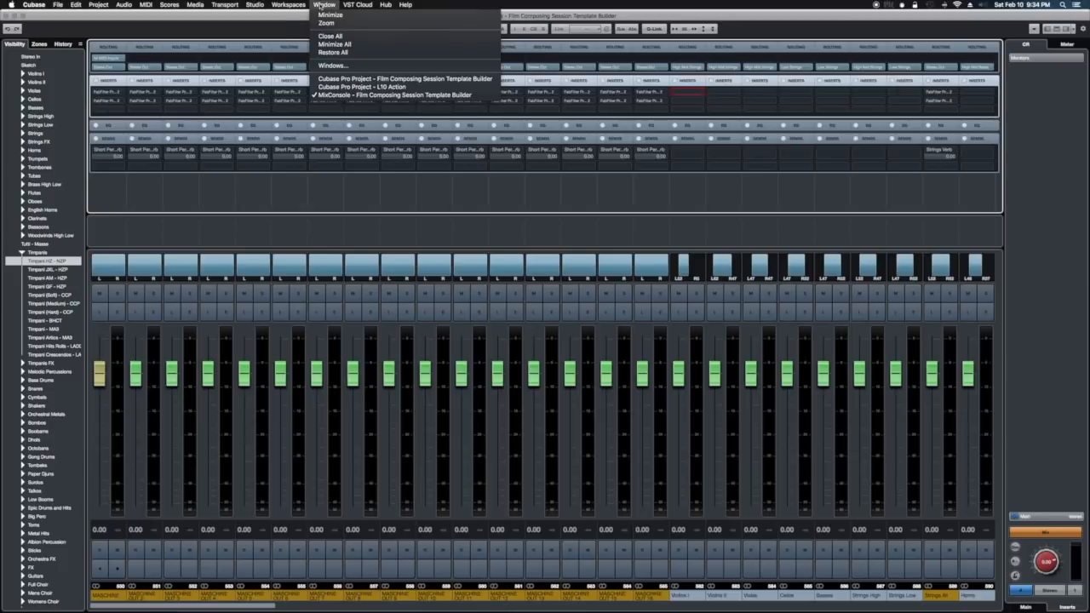
mouse_move(255, 4)
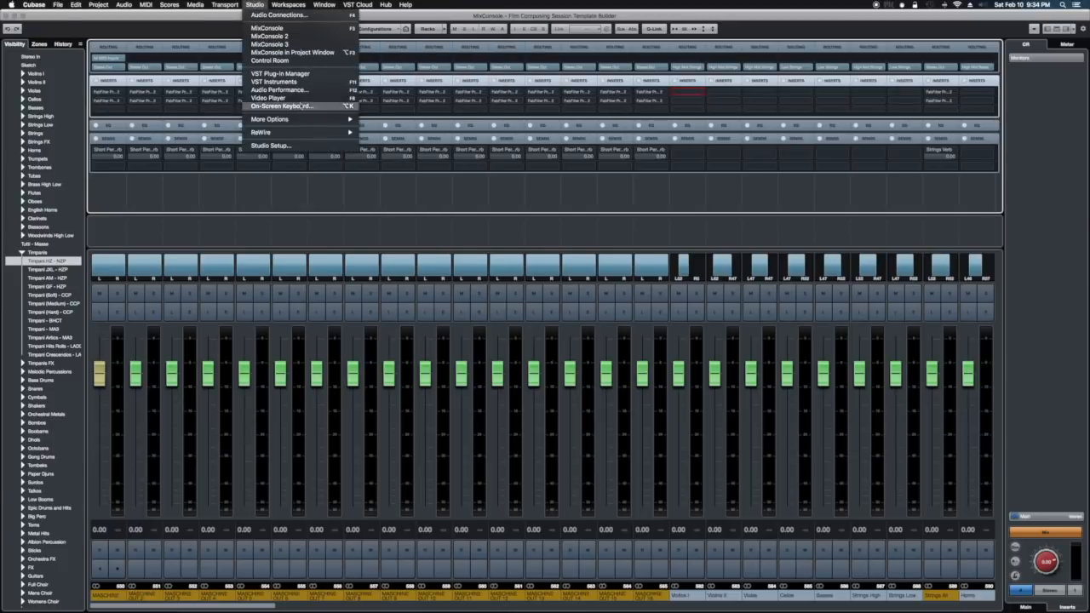
click(295, 75)
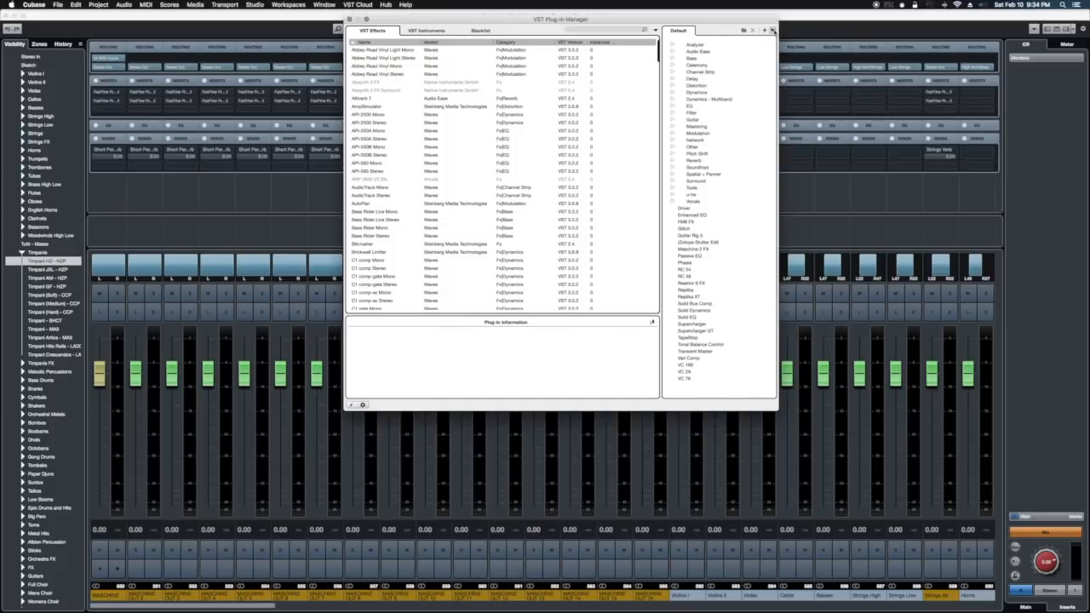
click(773, 30)
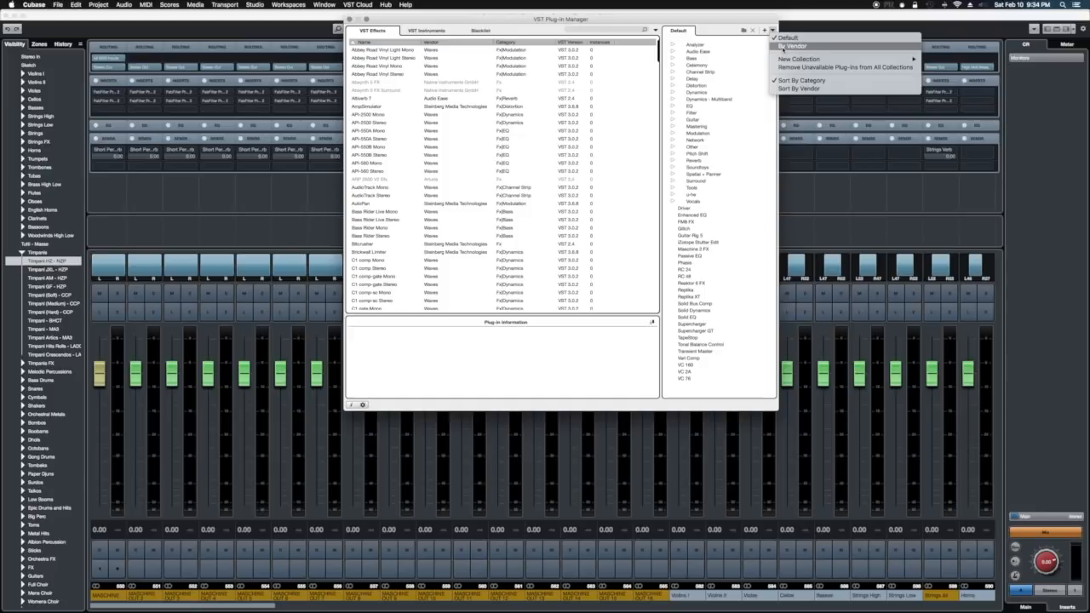
click(782, 47)
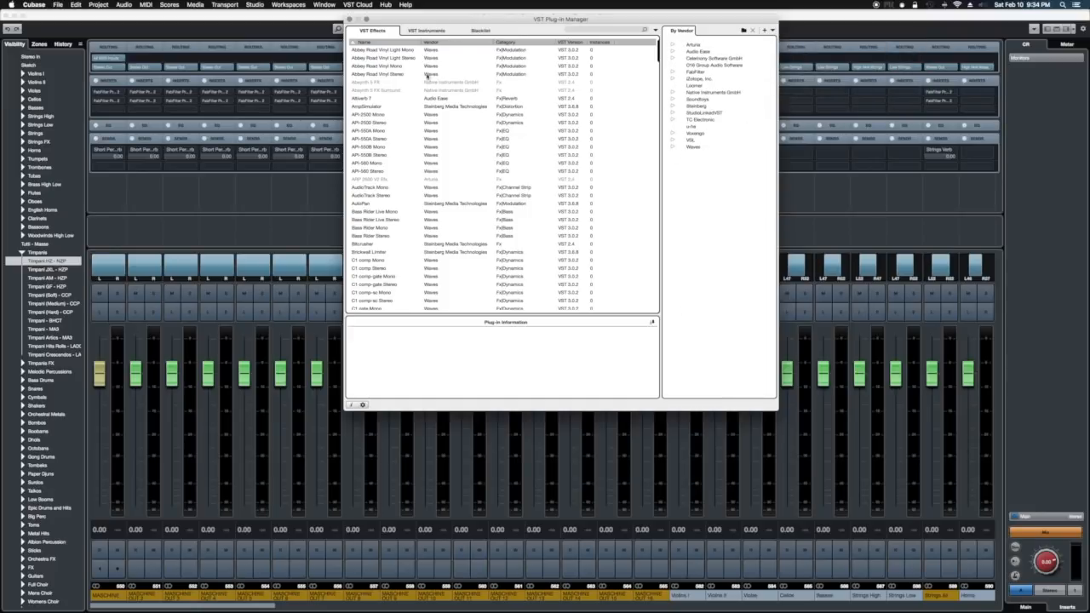
click(370, 50)
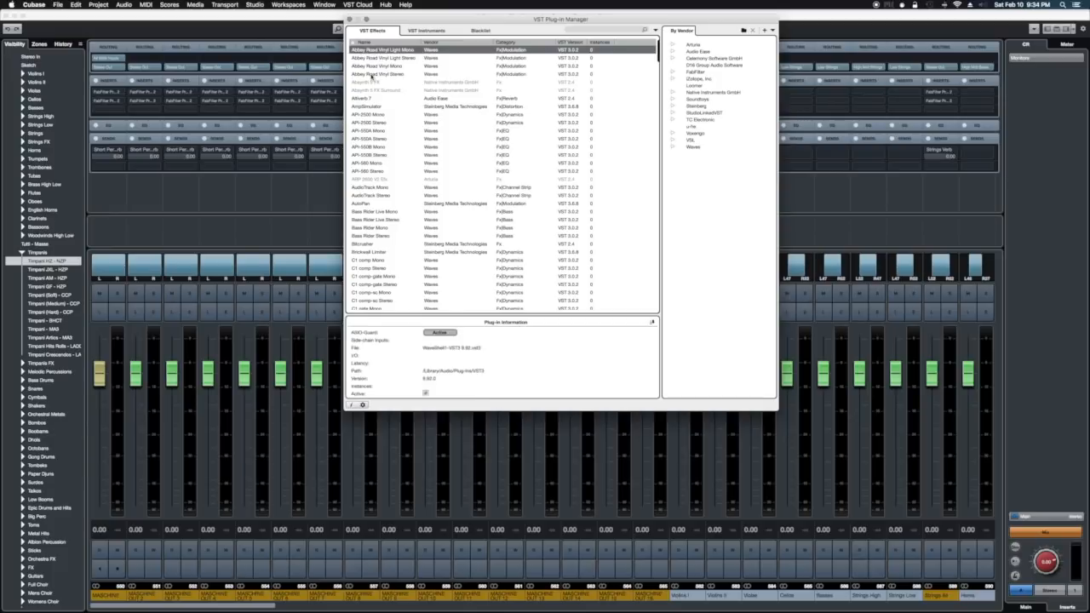
shift+click(371, 75)
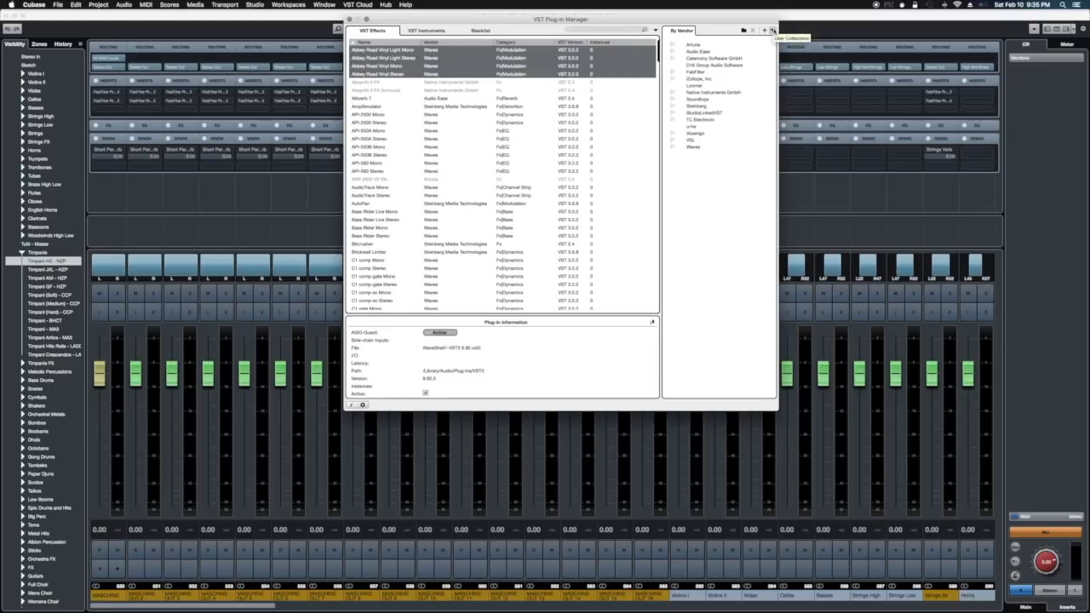
Show the Default collection and examine the Abbey Road Vinyl Light Mono and Stereo entries in its Modulation folder.
click(773, 30)
click(776, 38)
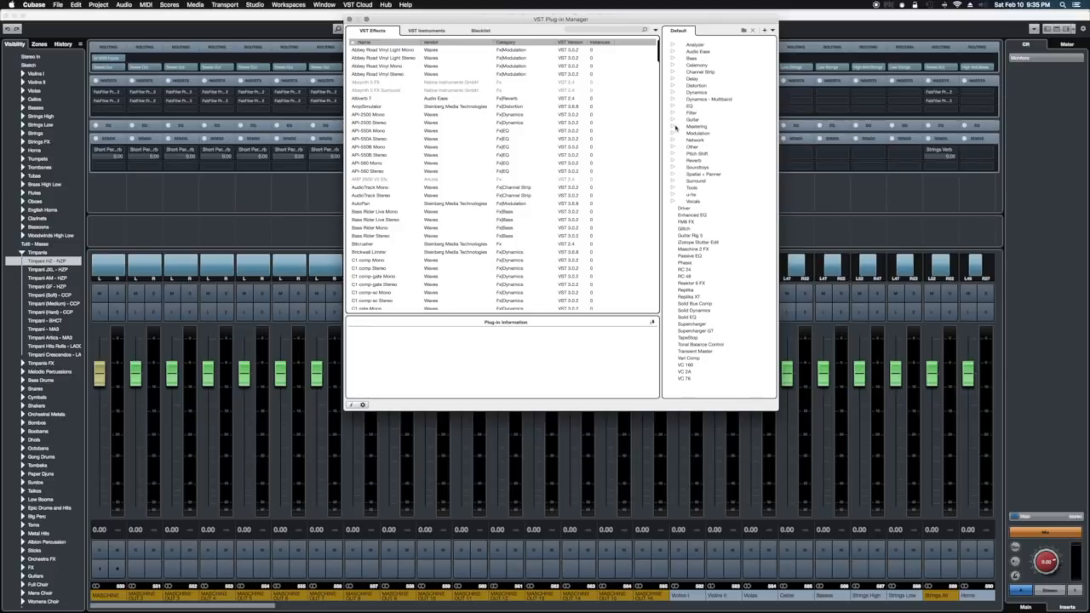
click(674, 135)
click(712, 140)
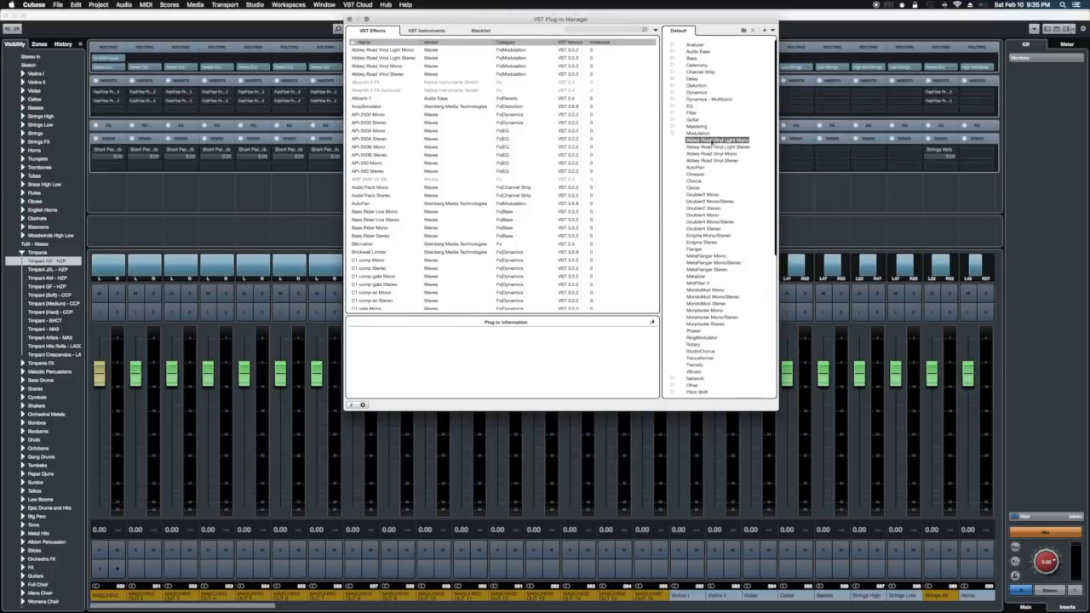
click(713, 148)
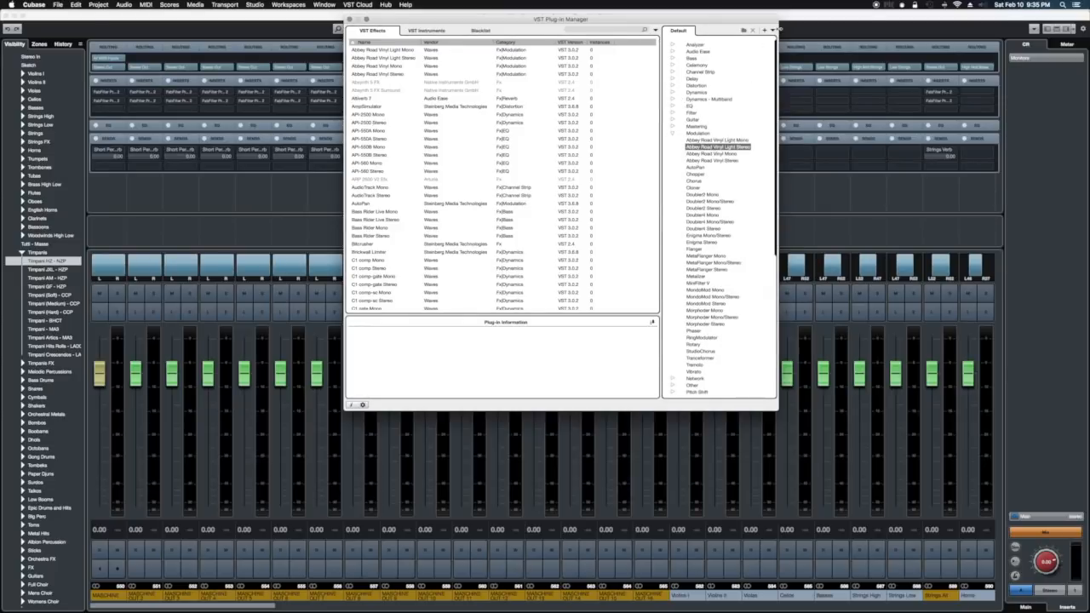
Switch the collection to By Vendor and expand the Modulation folder under Waves.
click(772, 30)
click(784, 46)
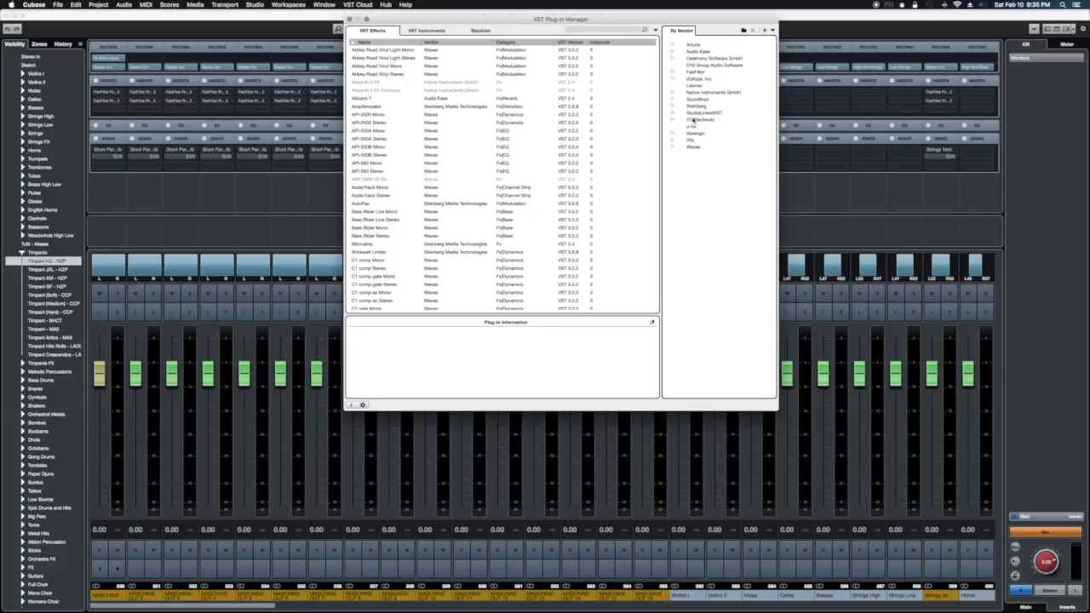
click(675, 147)
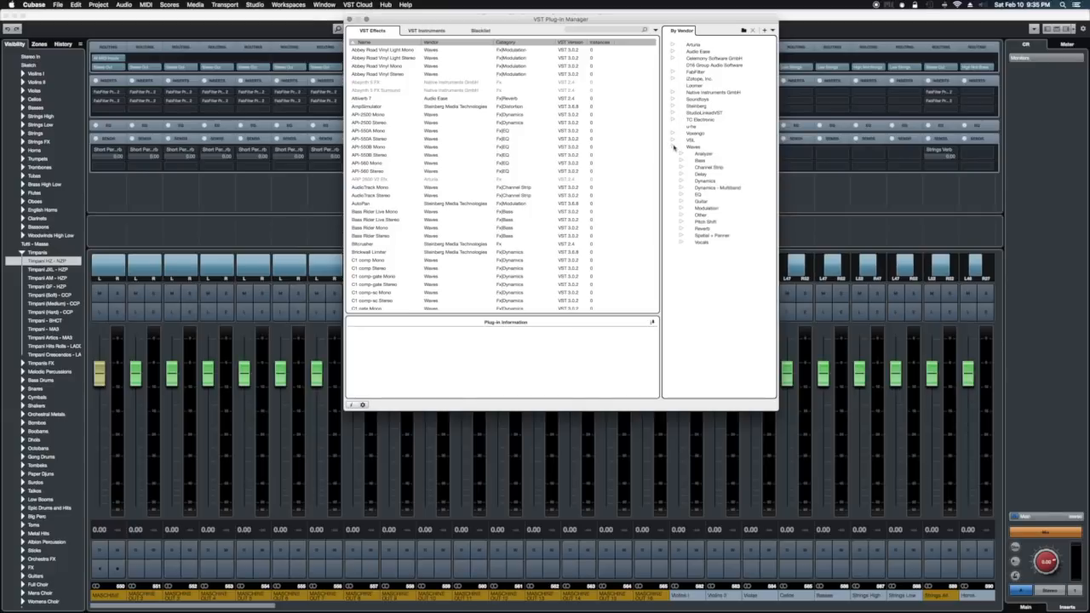
click(681, 209)
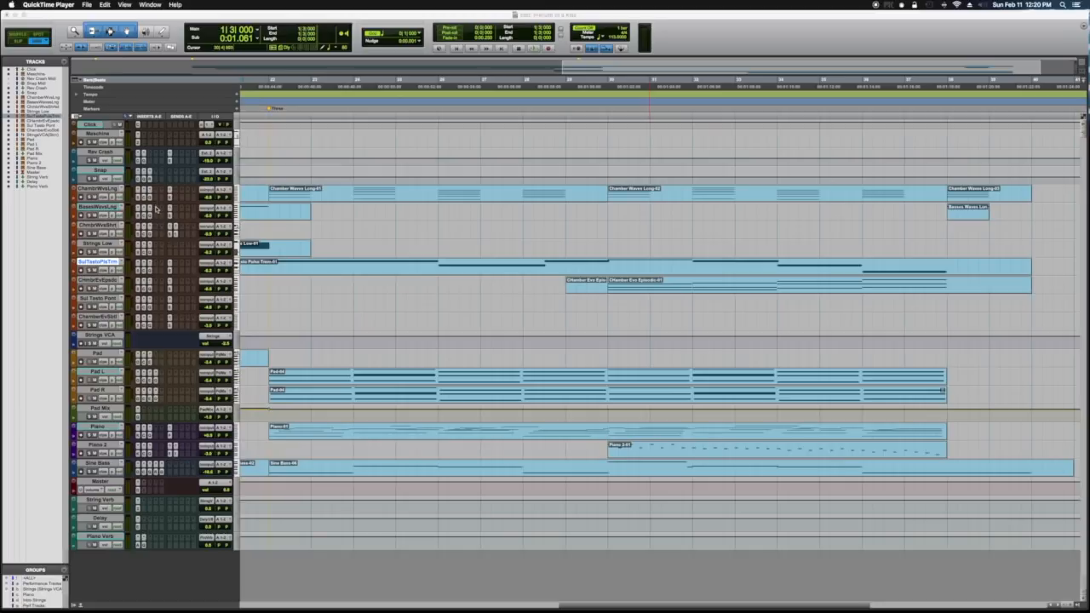
Switch to Pro Tools and examine the multichannel plug-in categories and manufacturers available for an empty insert on the long basses track.
click(157, 206)
mouse_move(202, 249)
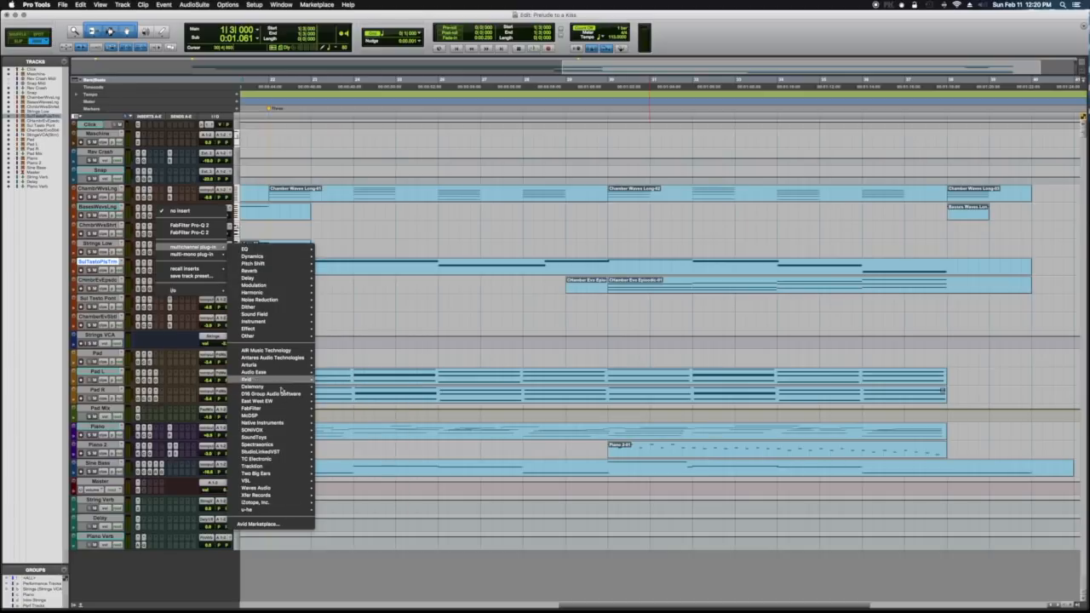
mouse_move(275, 360)
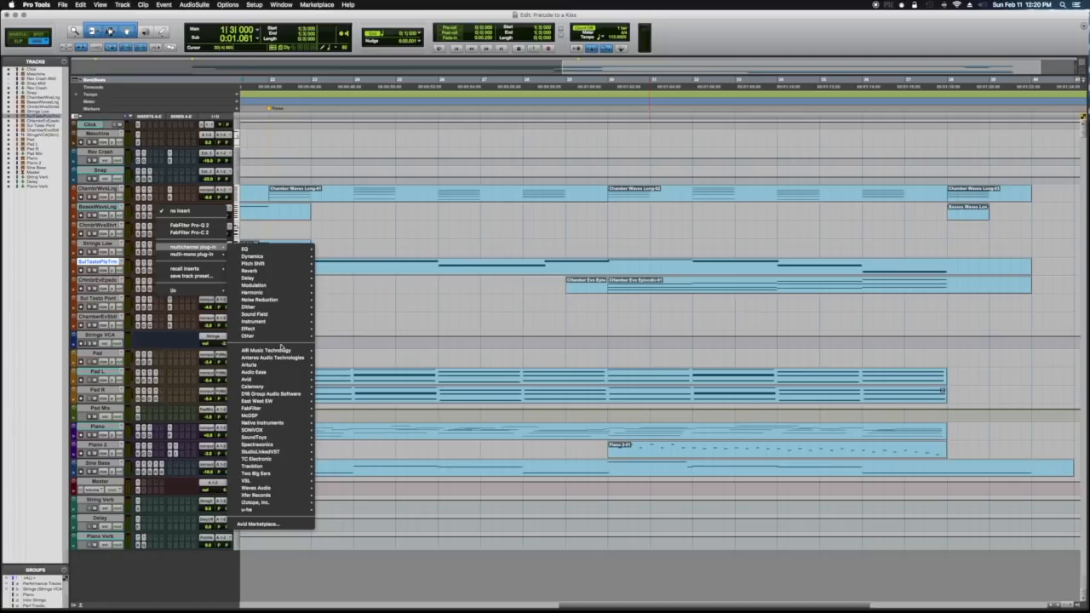
mouse_move(281, 501)
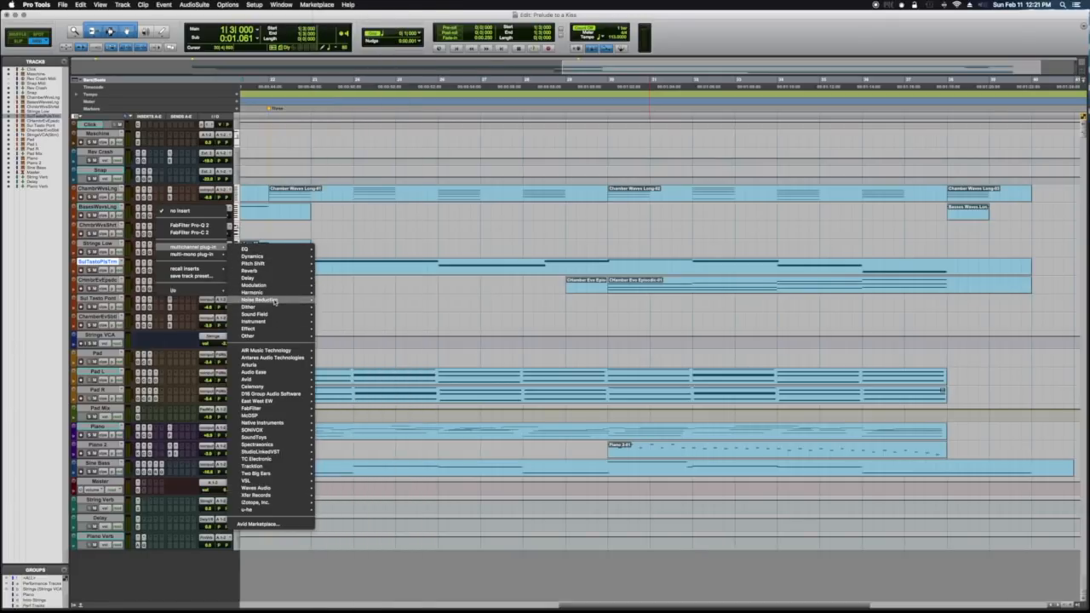
Show the volume trim automation lane of the Chamber Evo Episodic track and draw a dip from bar 24 to bar 26, lowest at bar 25.
mouse_move(275, 295)
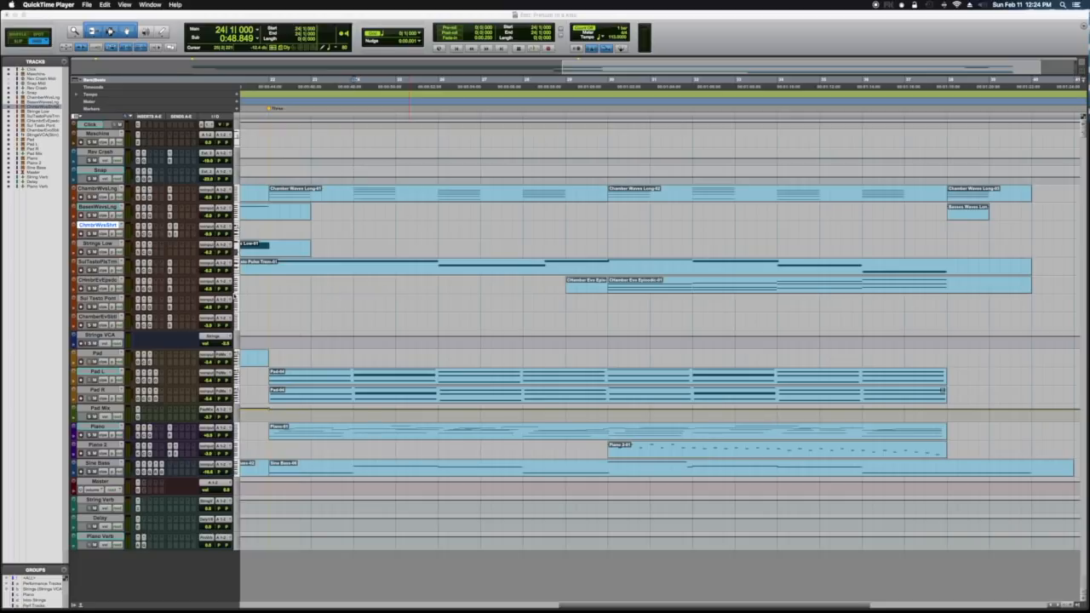
click(74, 289)
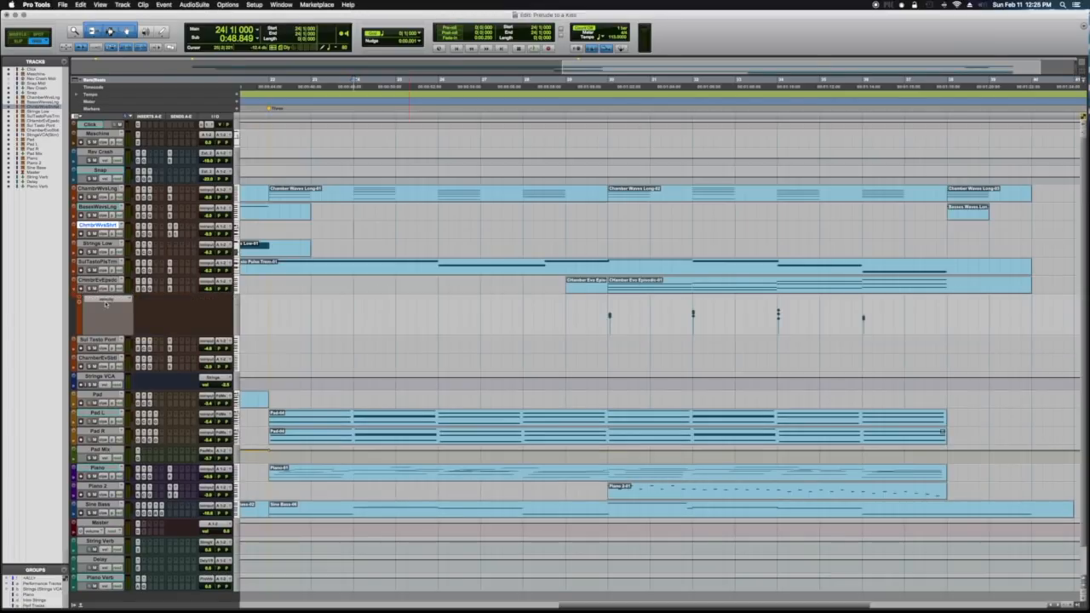
click(106, 301)
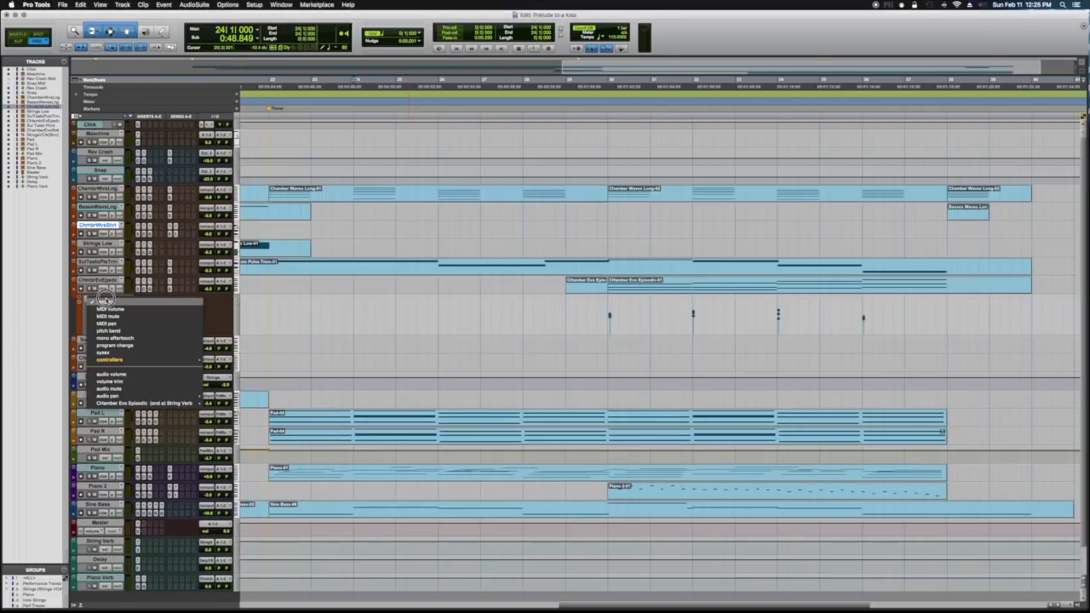
click(124, 380)
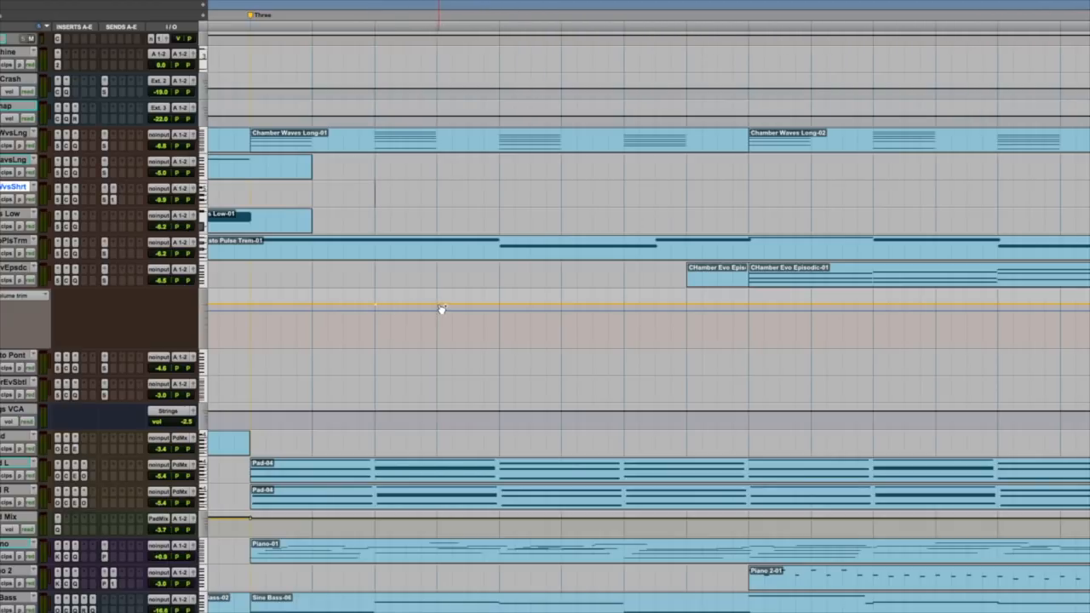
drag(441, 310, 499, 310)
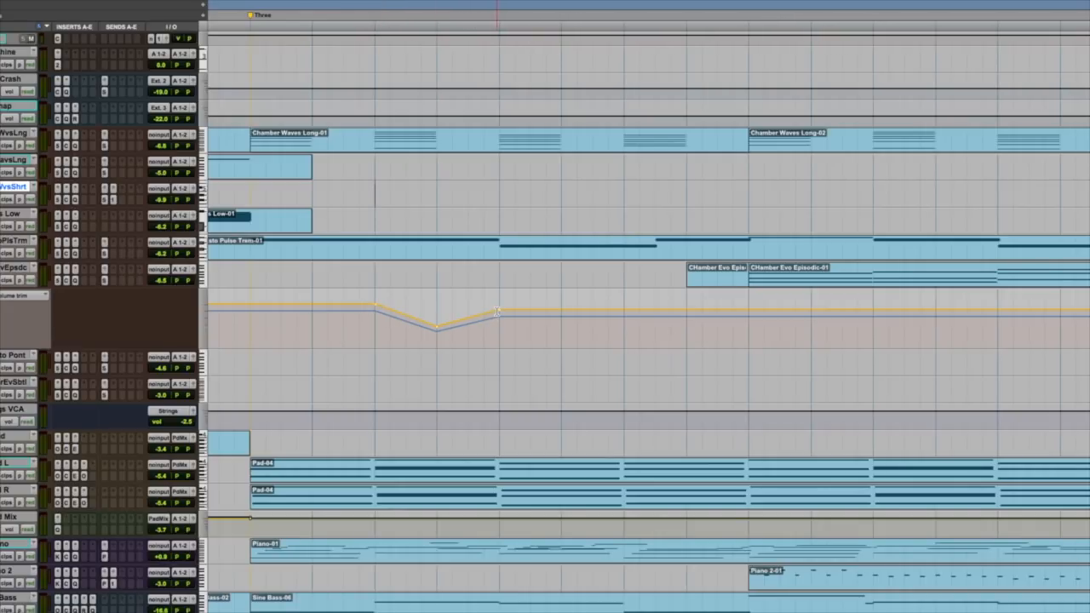
scroll(497, 311, left, 5)
scroll(409, 321, right, 3)
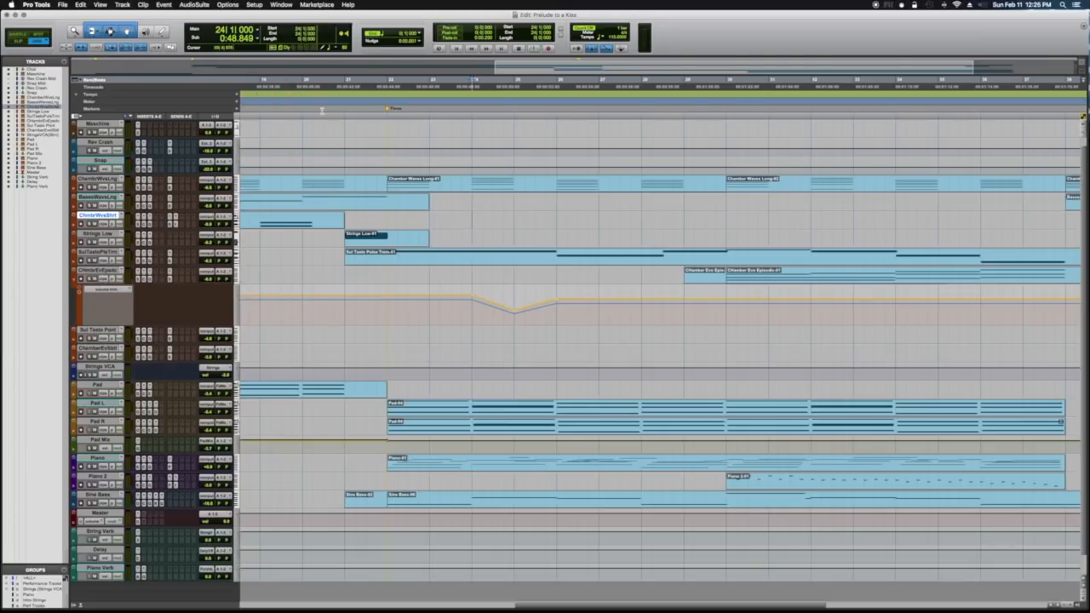
Open the Mix window as a smaller window over the Edit window and lower the Chamber Evo Episodic channel's fader.
click(282, 5)
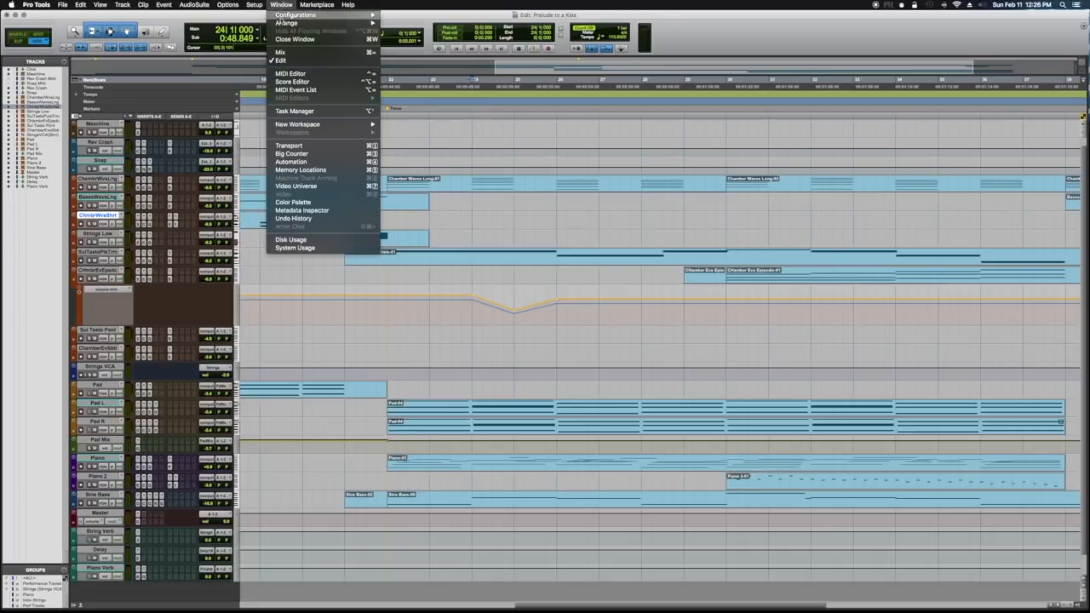
click(290, 57)
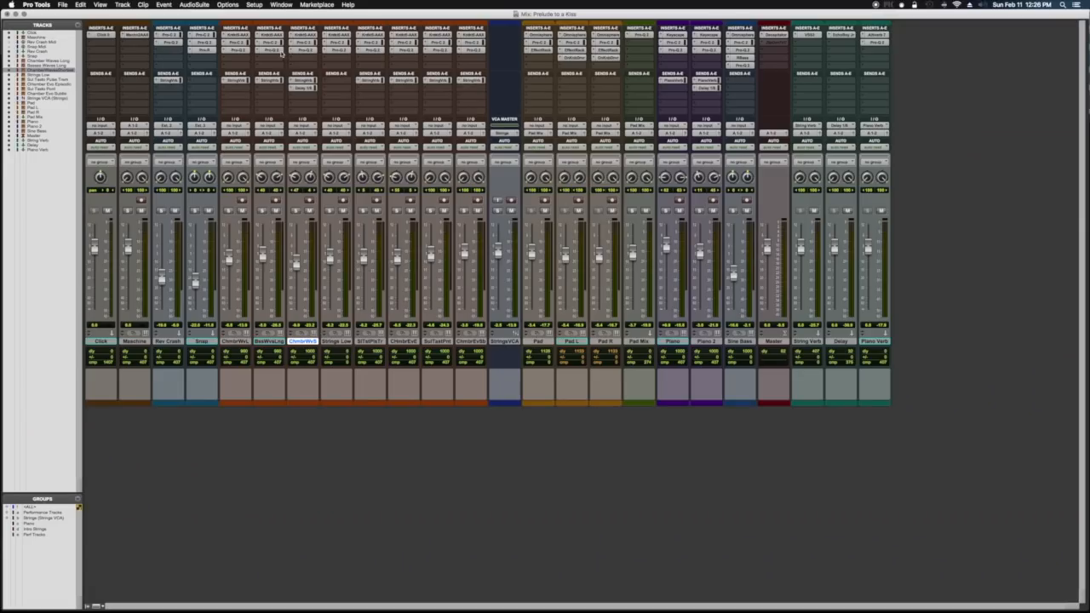
click(7, 13)
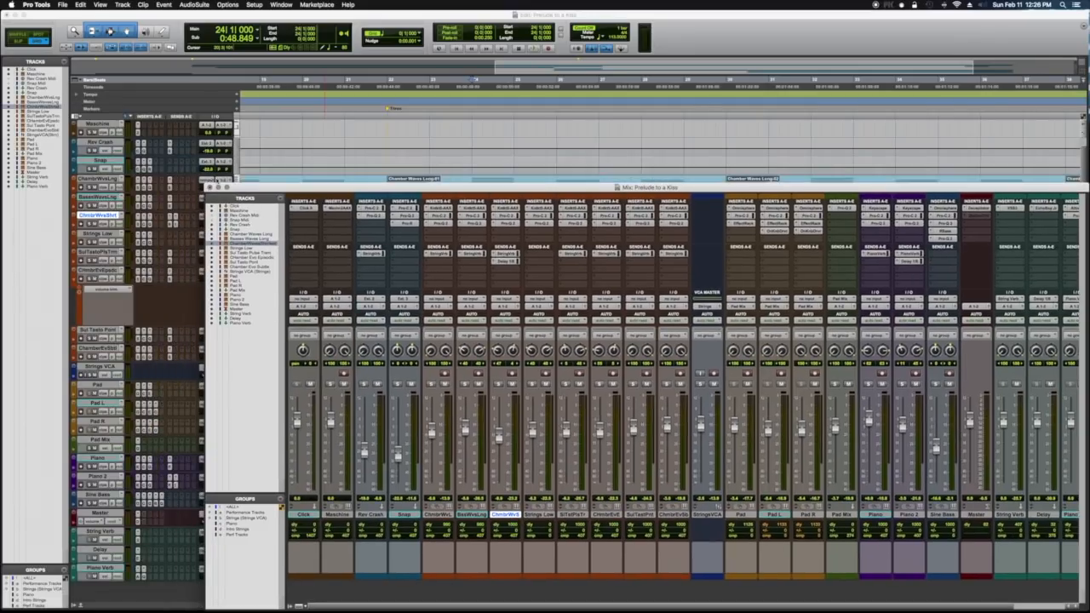
drag(248, 188, 241, 188)
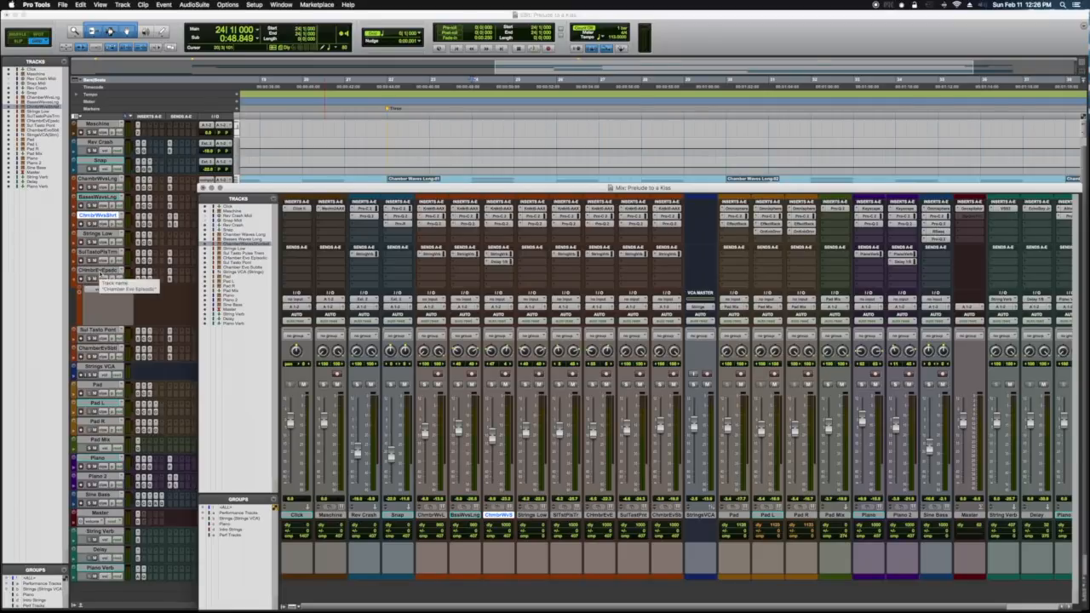
drag(307, 195, 196, 107)
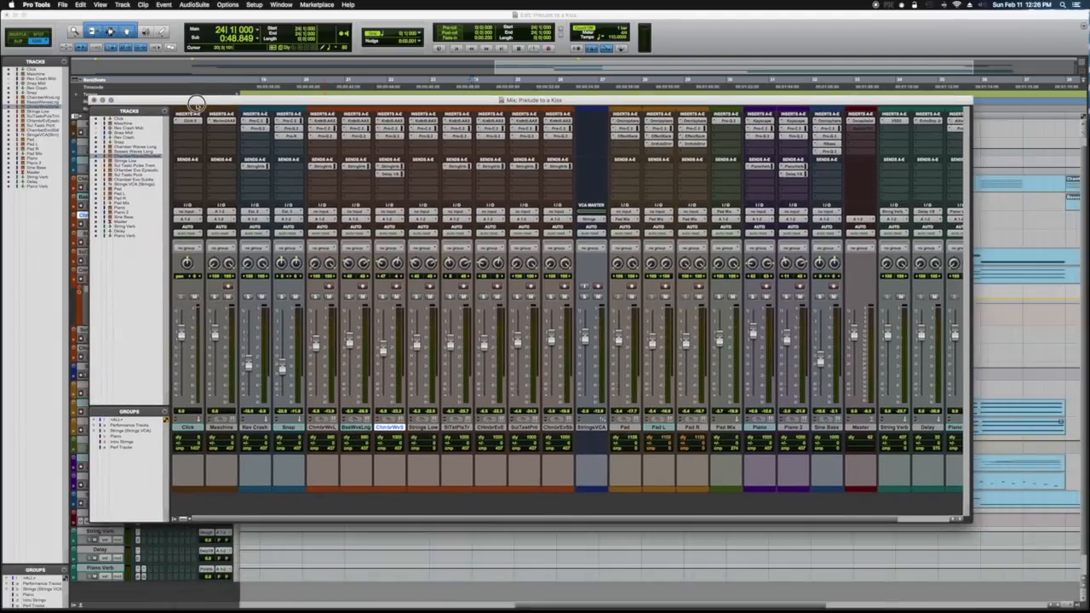
click(491, 427)
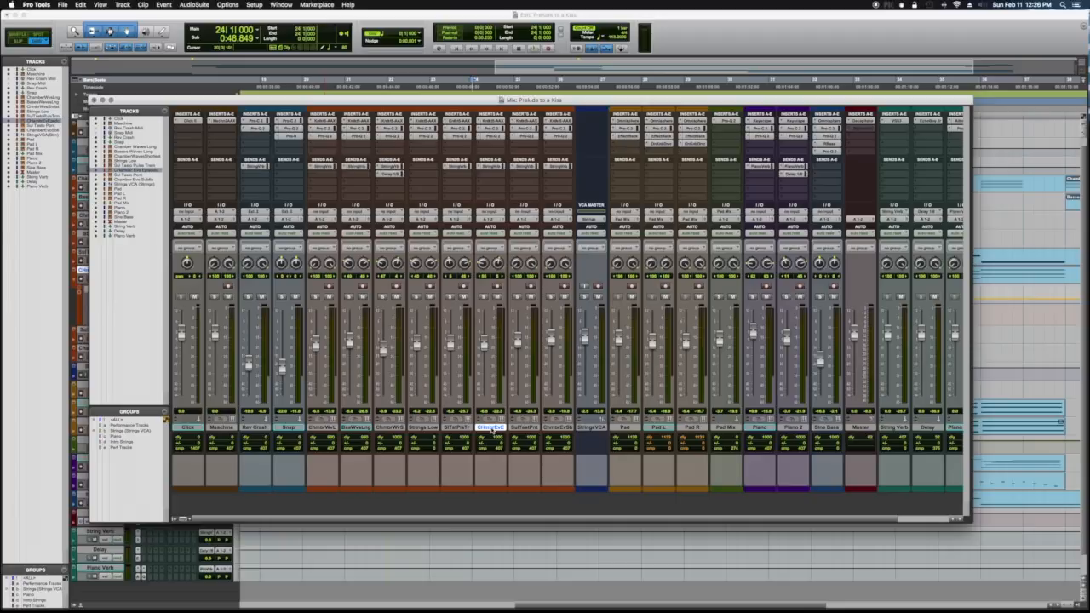
drag(482, 340, 485, 351)
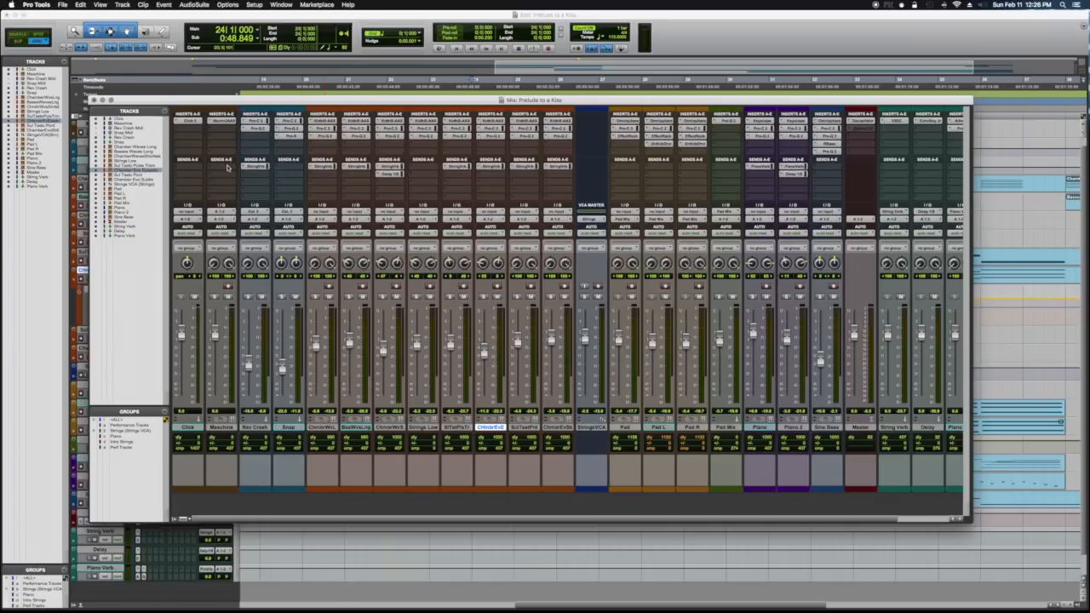
Arrange the Mix window below the Edit window so the volume trim lane and the channel faders show together.
drag(207, 100, 269, 357)
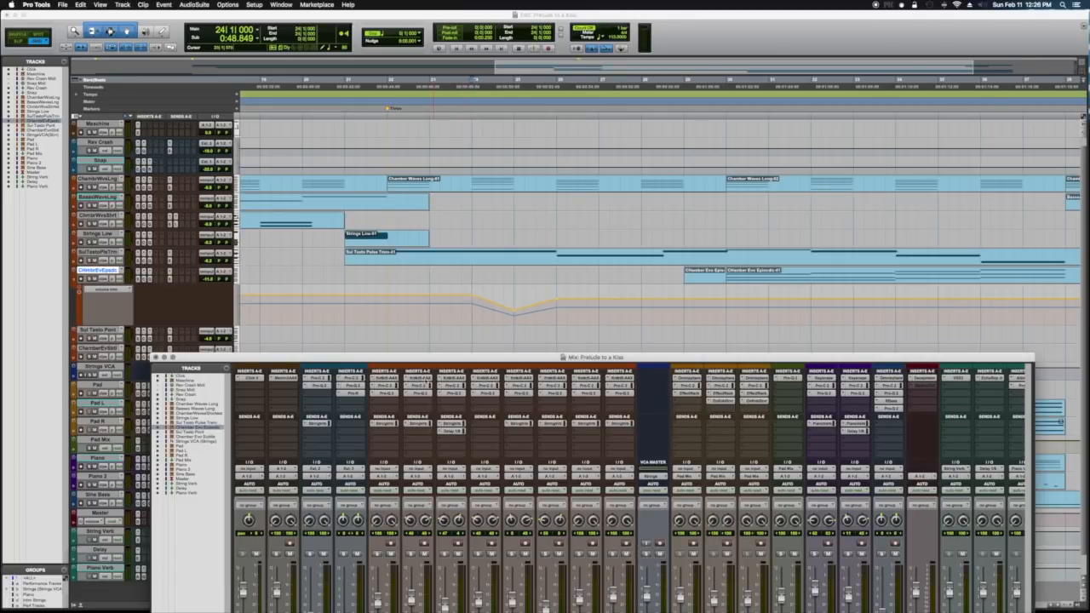
drag(413, 357, 384, 404)
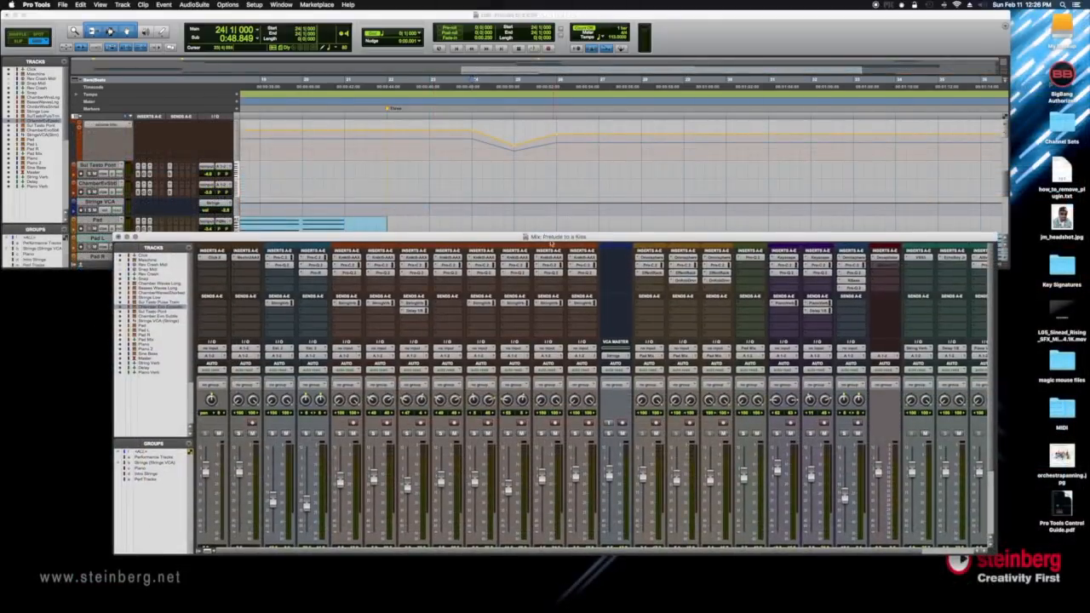
scroll(531, 339, down, 5)
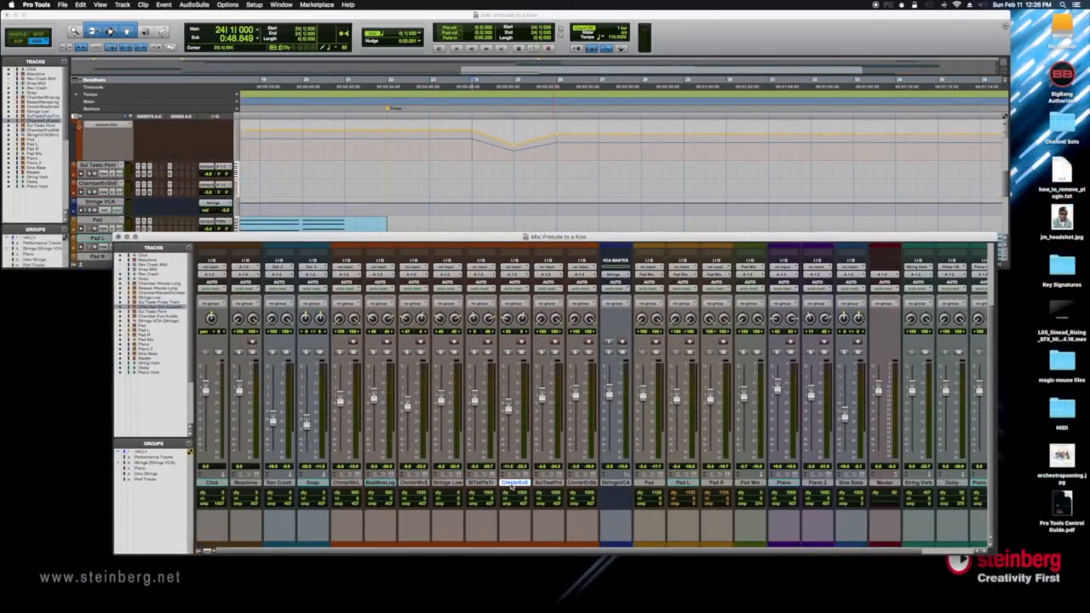
Play the session from bar 24 to watch the Chamber Evo Episodic fader against its volume trim automation.
key(space)
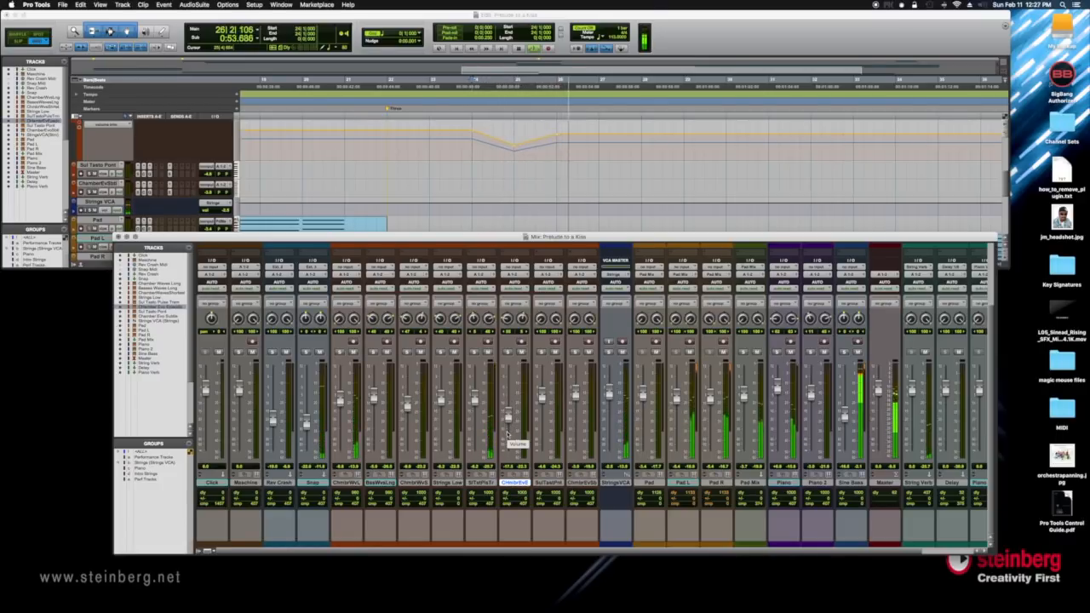
key(space)
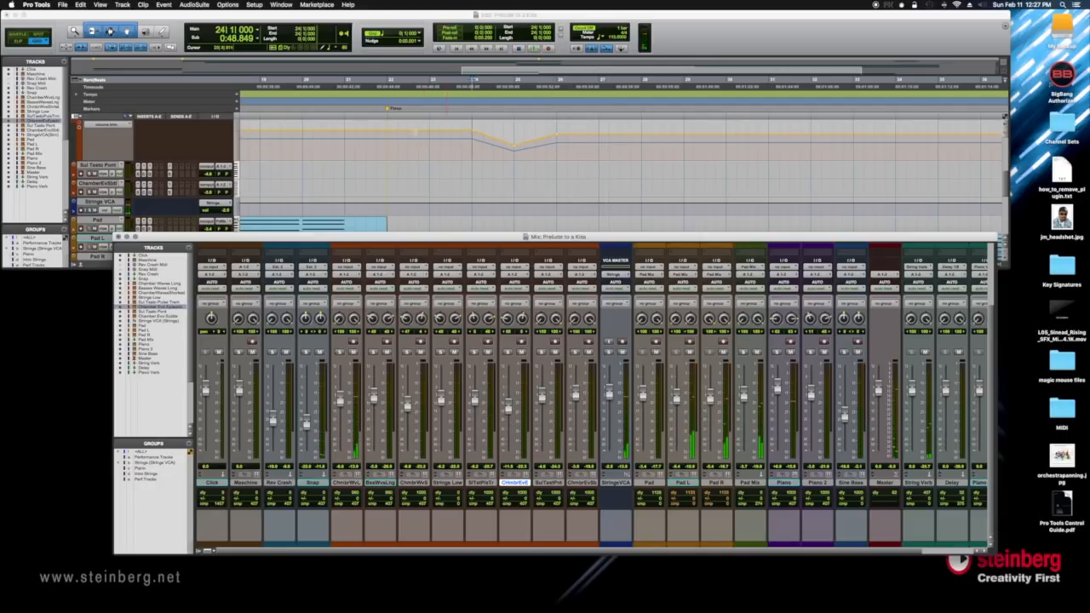
click(410, 115)
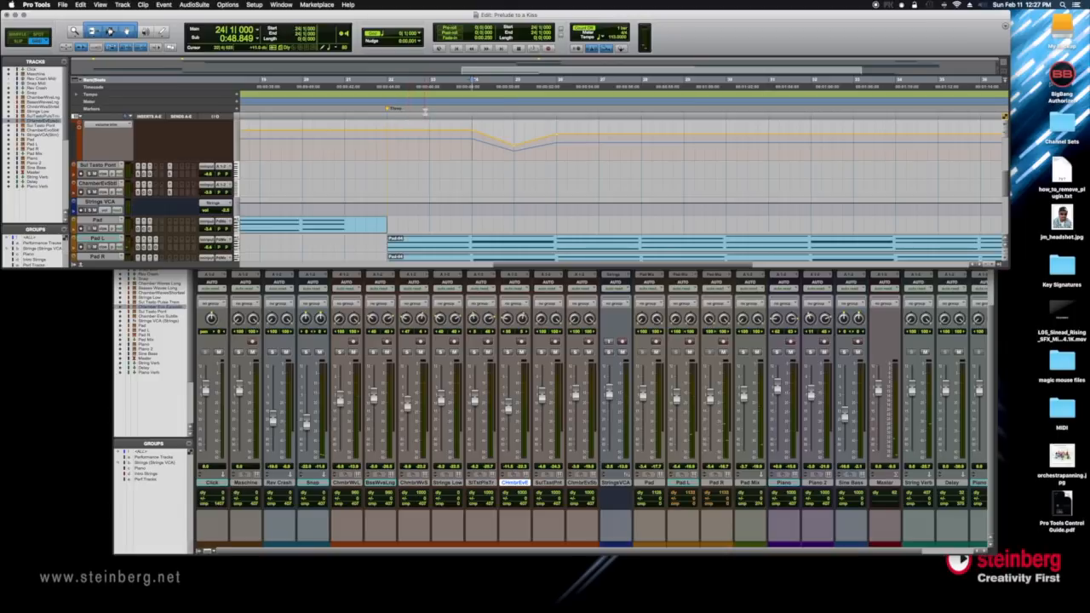
Raise the Chamber Evo Episodic fader in the Mix window and start playback again.
click(511, 395)
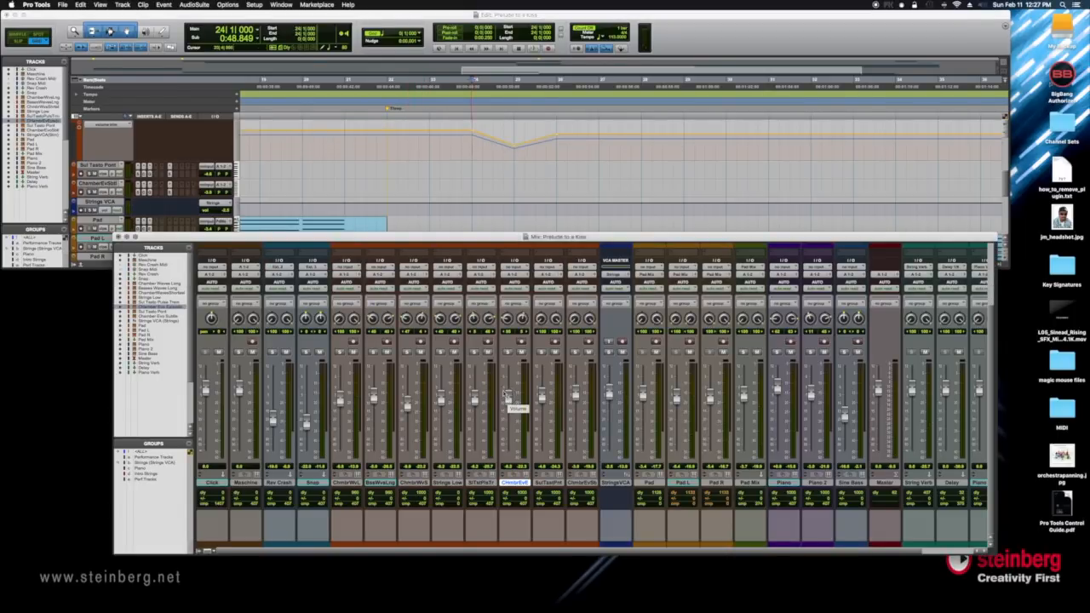
click(508, 398)
key(space)
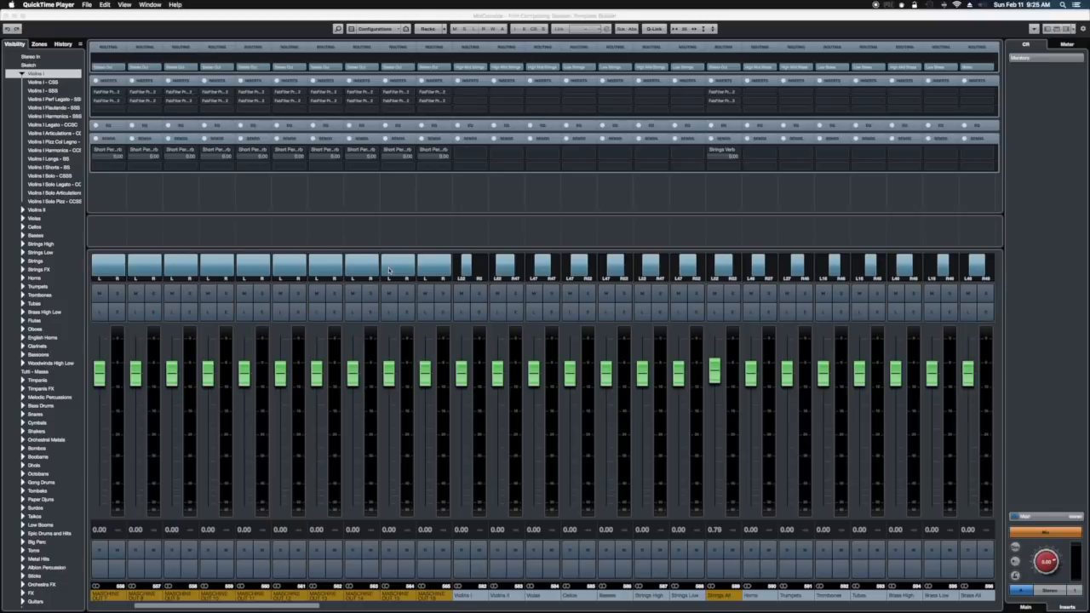
Switch to Cubase and create a link group for the Violins I channel with a new VCA fader, keeping the name Link 1.
click(468, 596)
click(468, 596)
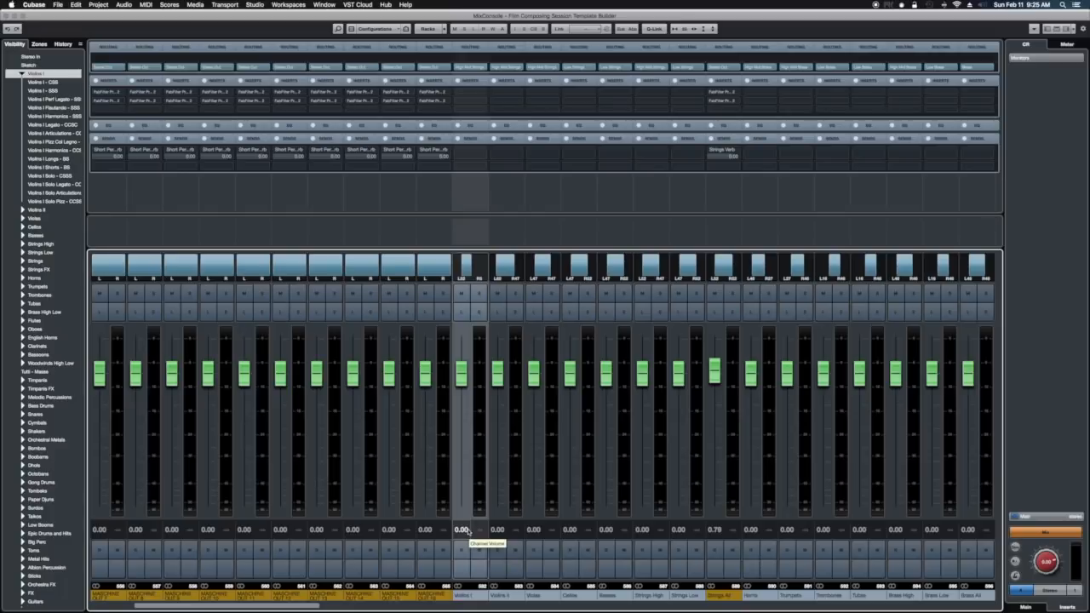
click(560, 29)
click(483, 148)
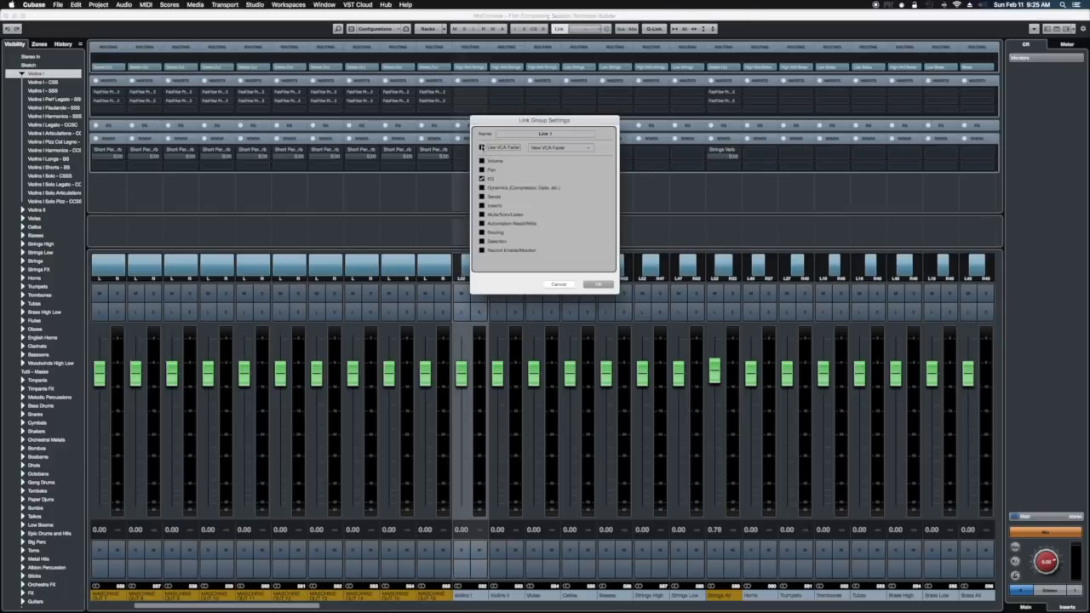
click(597, 284)
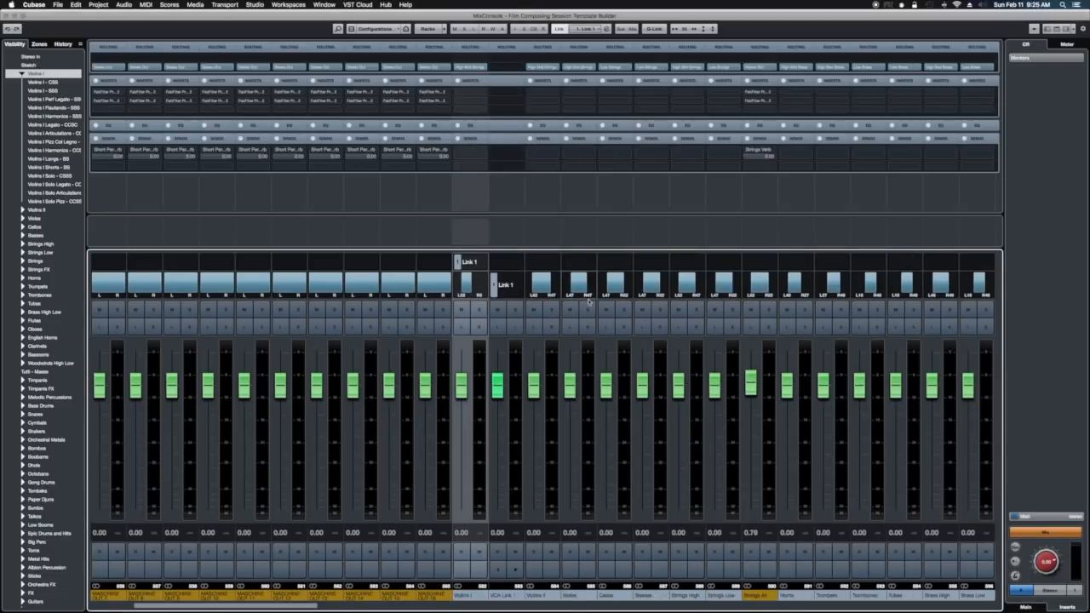
Select the VCA Link 1 channel, show the Project window and enlarge the VCA Link 1 track's height.
click(505, 598)
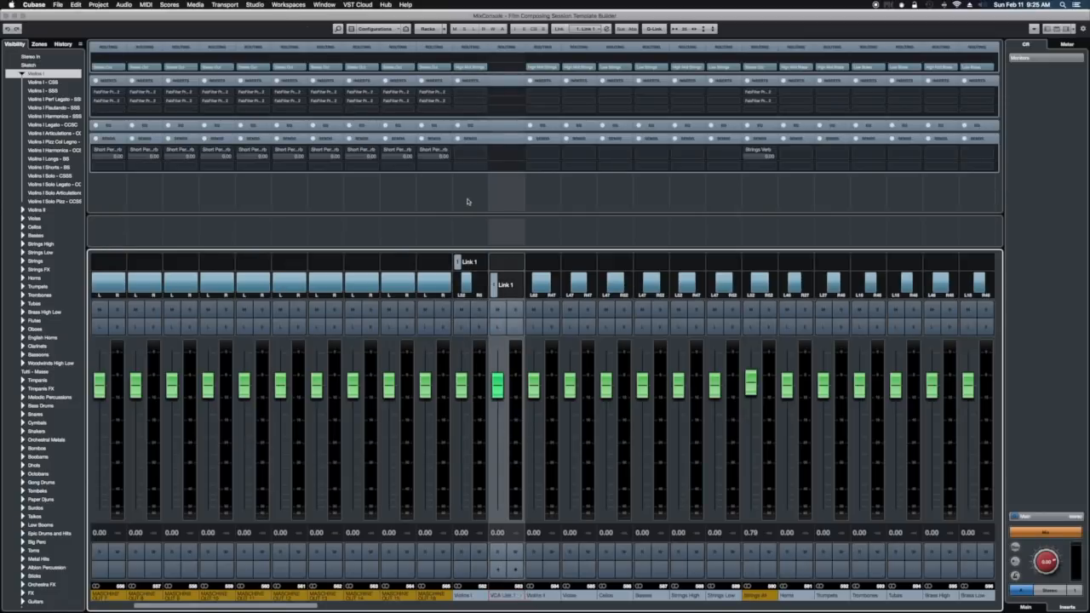
click(325, 5)
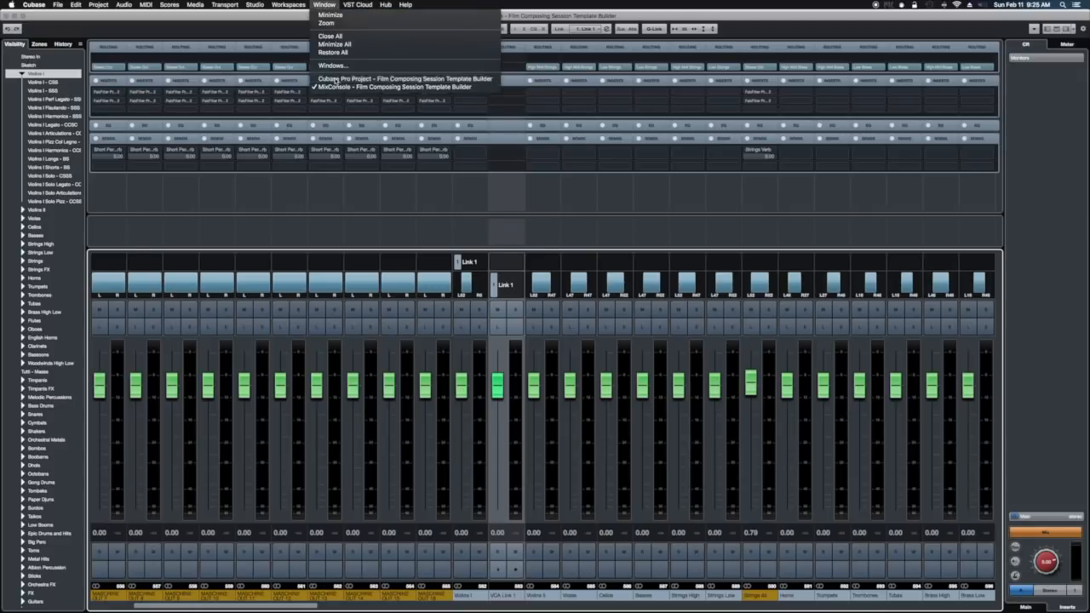
click(341, 80)
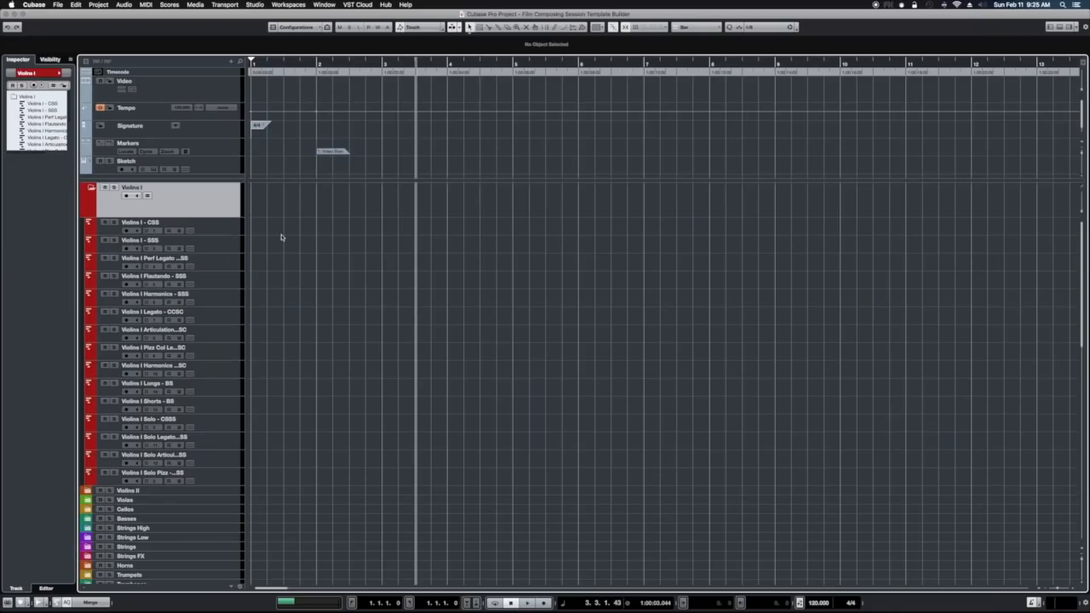
scroll(282, 237, down, 10)
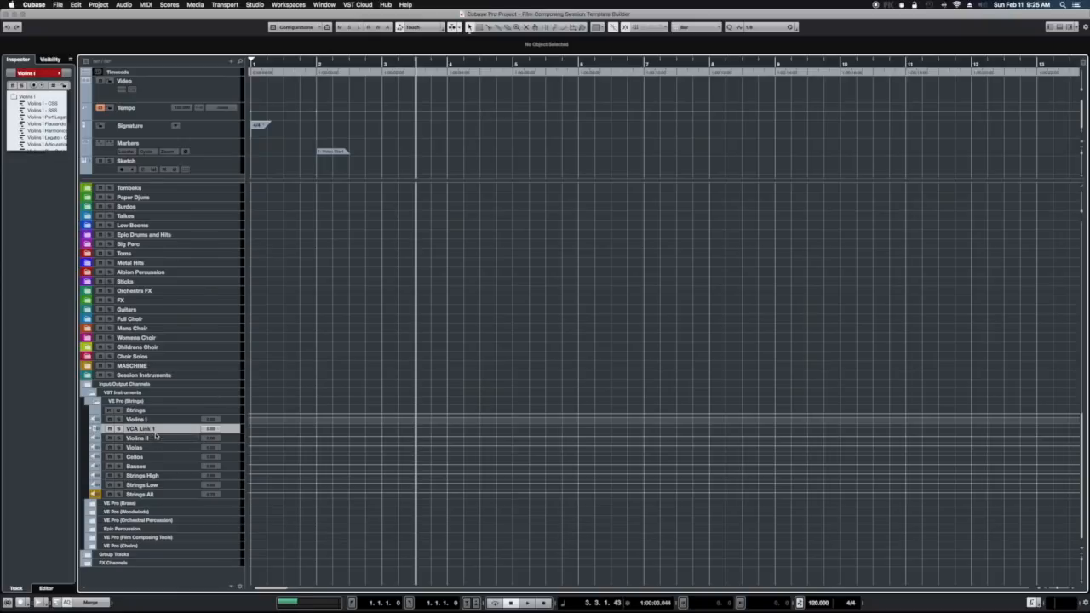
drag(155, 434, 155, 457)
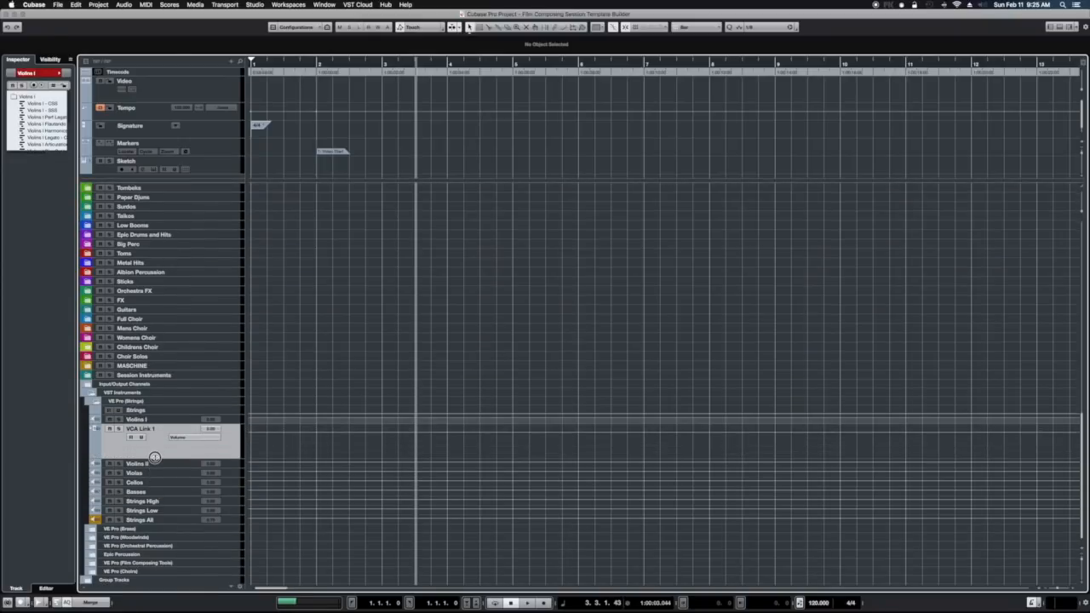
Draw a freehand volume automation curve on the VCA Link 1 track from bar 3 to just past bar 5.
right_click(333, 438)
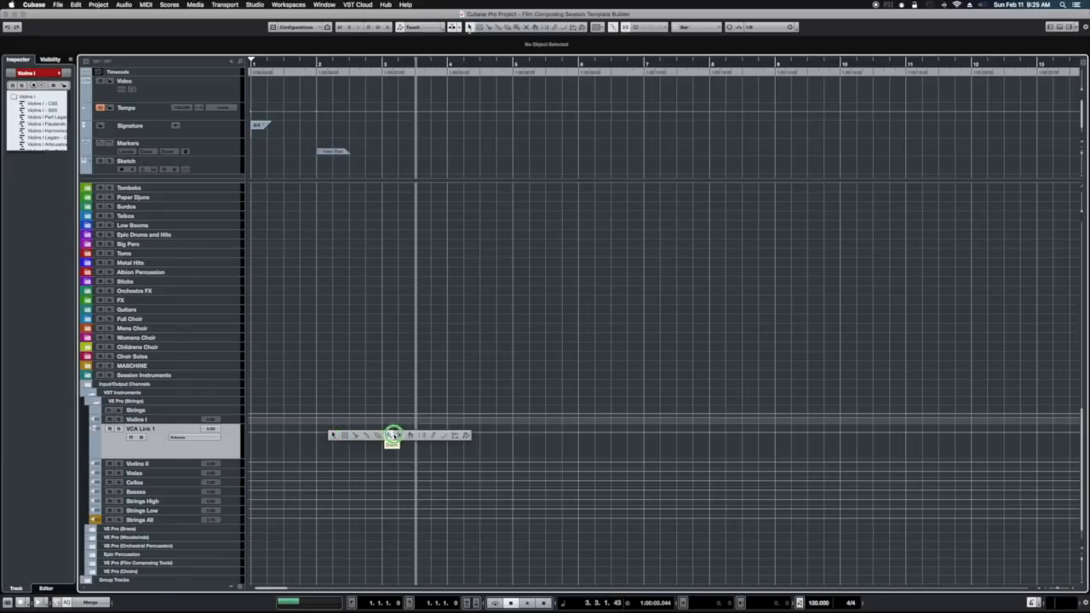
click(433, 436)
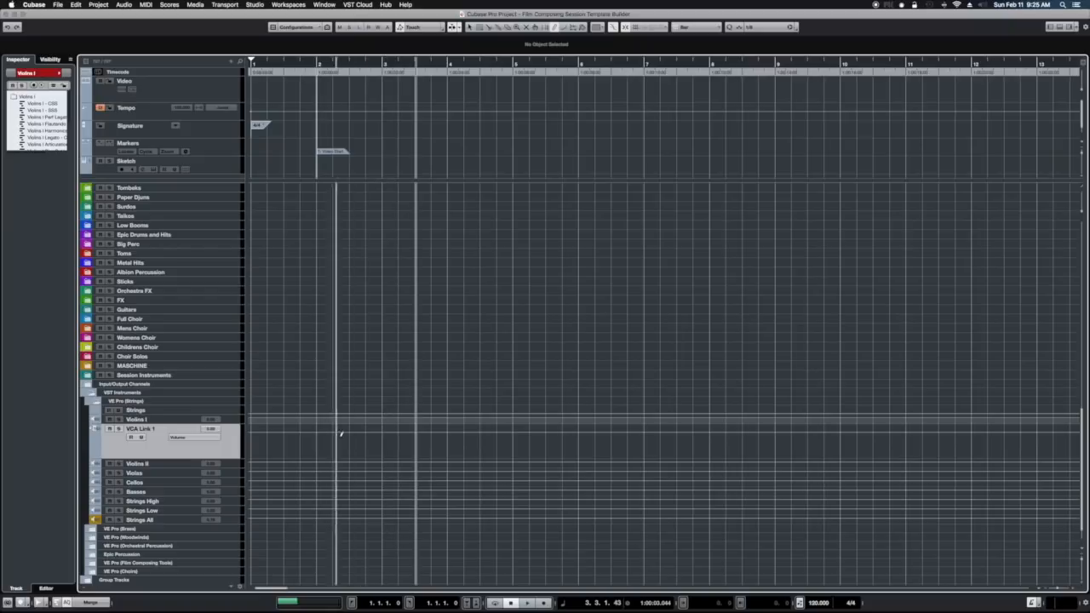
click(388, 436)
drag(388, 438, 533, 443)
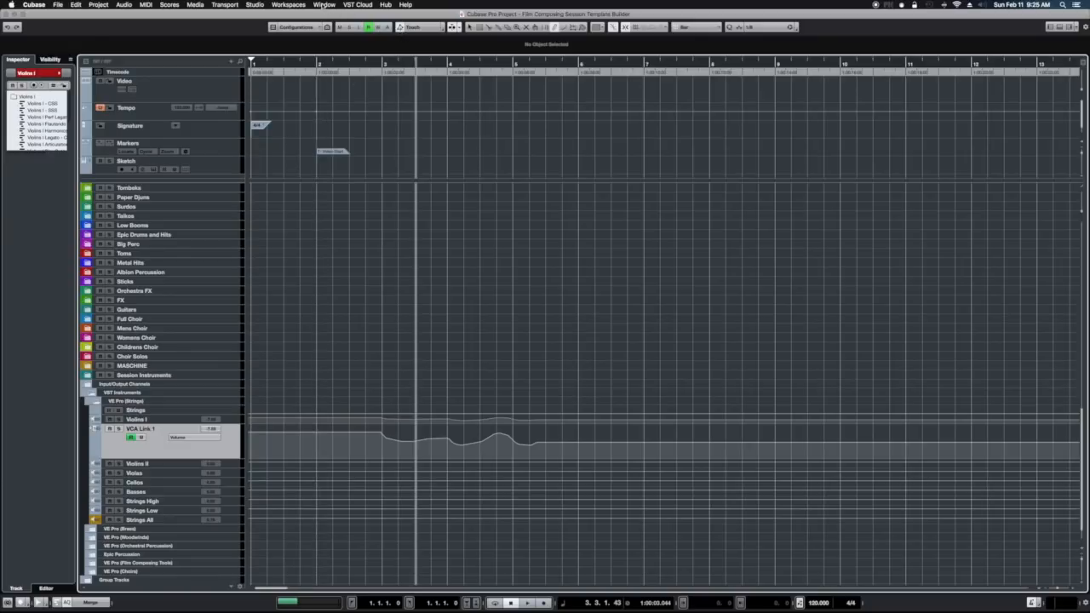
Place the cursor at bar 3 and show the MixConsole to examine the Violins I and VCA Link 1 faders.
click(363, 63)
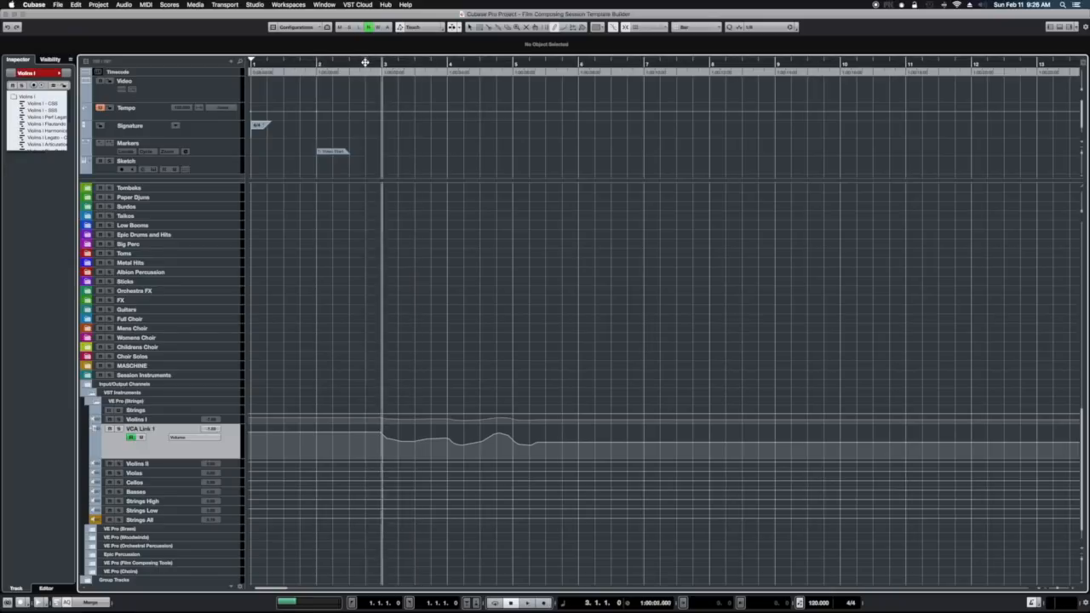
click(327, 7)
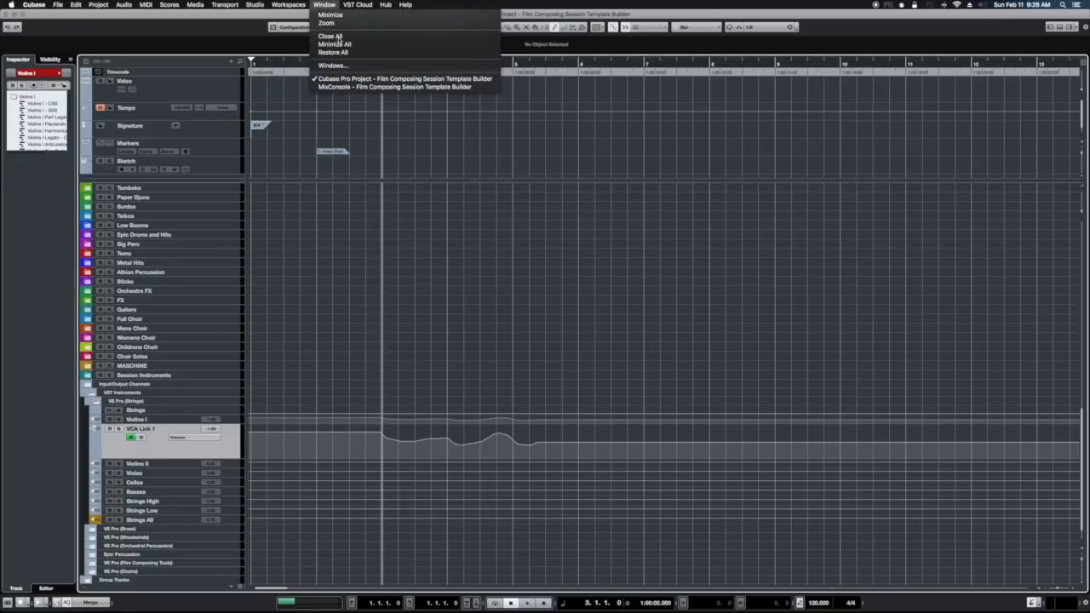
click(351, 87)
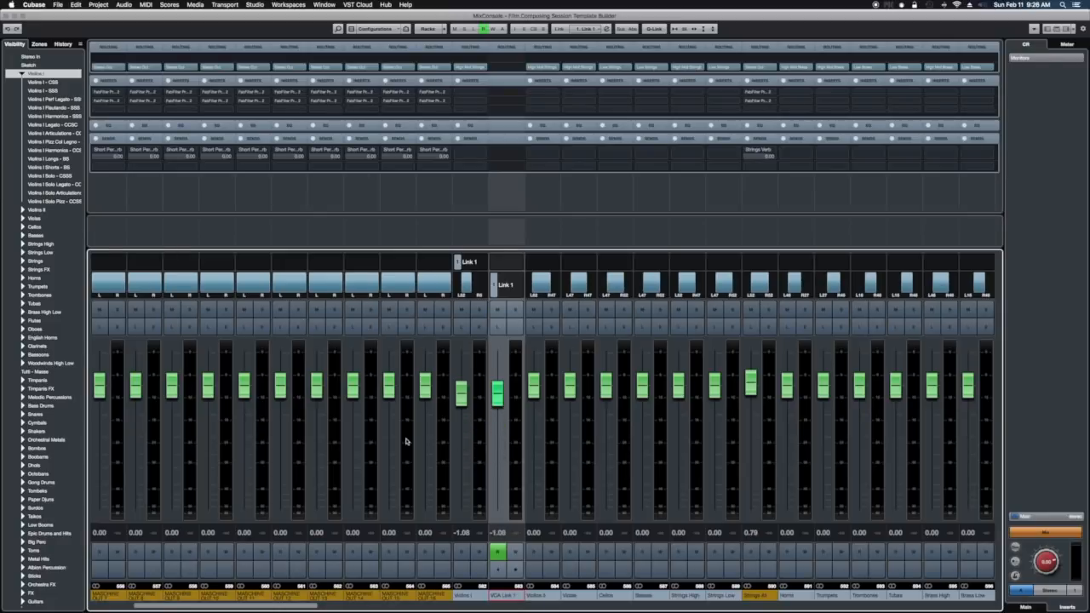
Lower the Violins I fader to -4.44 dB to test trimming the channel under the VCA automation.
drag(462, 397, 458, 426)
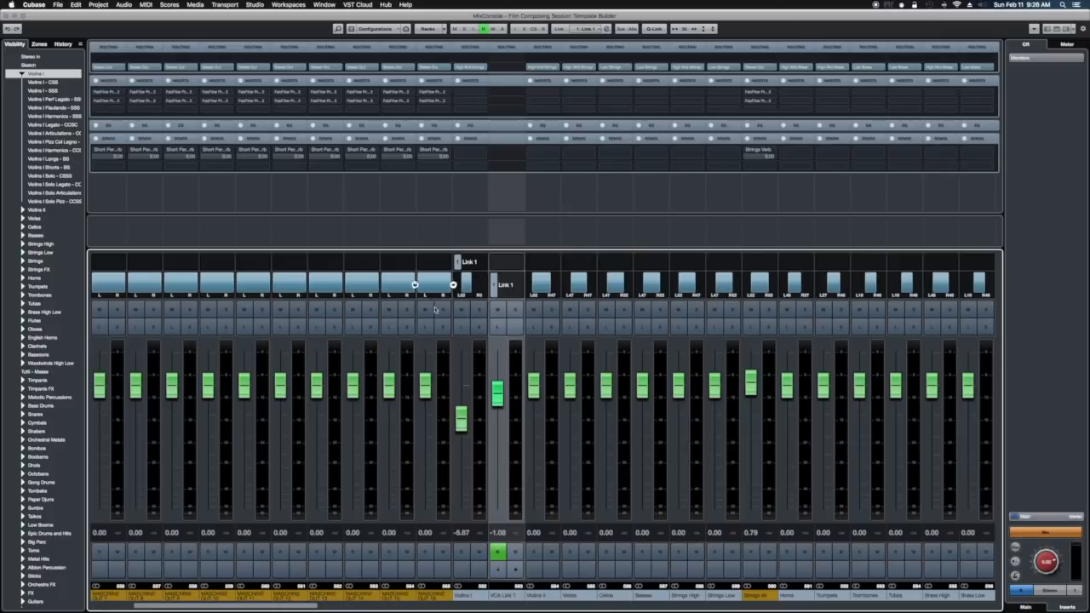
mouse_move(461, 422)
mouse_down()
mouse_move(461, 408)
mouse_move(460, 455)
mouse_move(454, 384)
mouse_move(457, 441)
mouse_move(457, 416)
mouse_up()
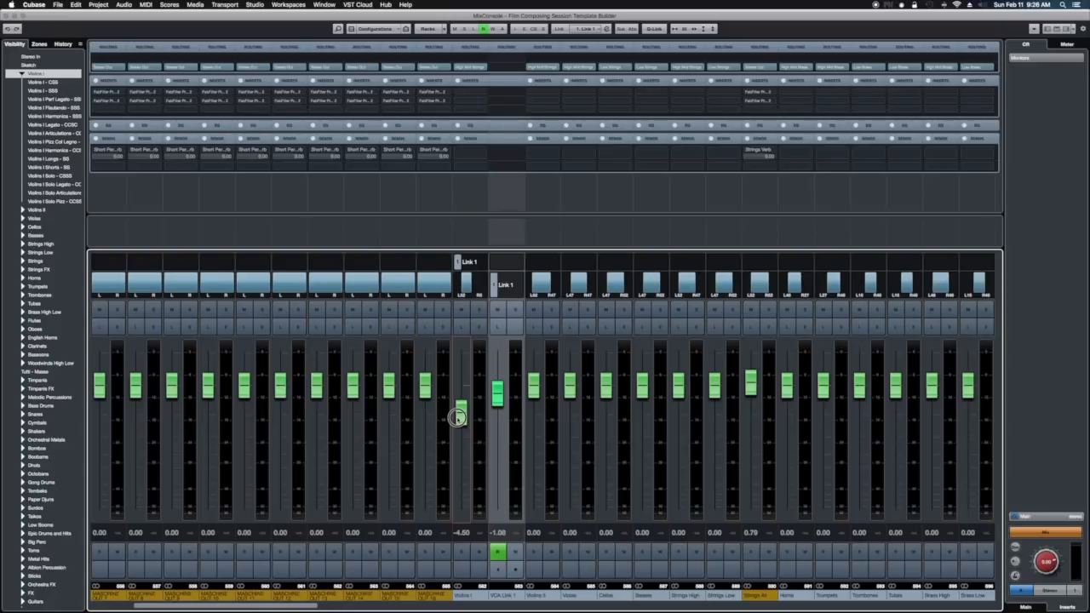
mouse_move(458, 416)
mouse_down()
mouse_move(458, 425)
mouse_move(459, 417)
mouse_up()
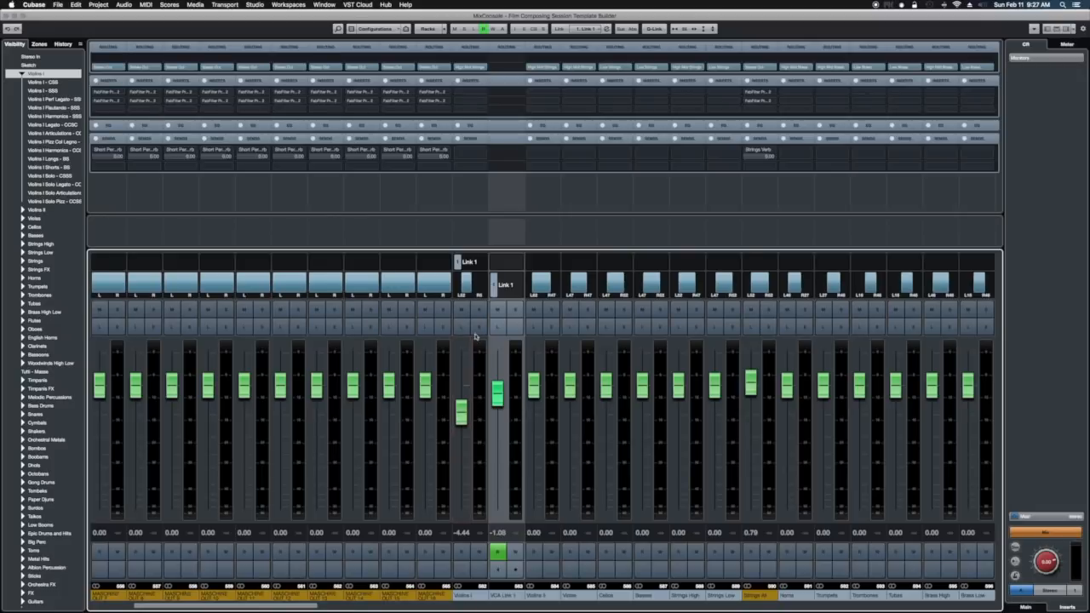
Undo the fader automation and the VCA link group, and reset the Violins I fader to 0.00.
click(76, 5)
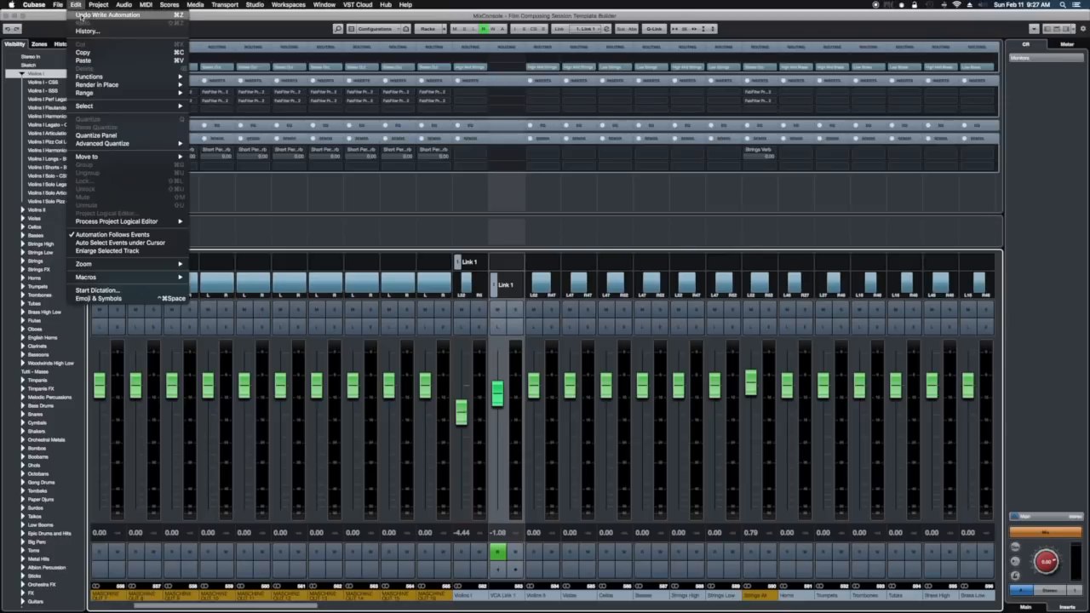
click(81, 16)
click(76, 5)
click(79, 15)
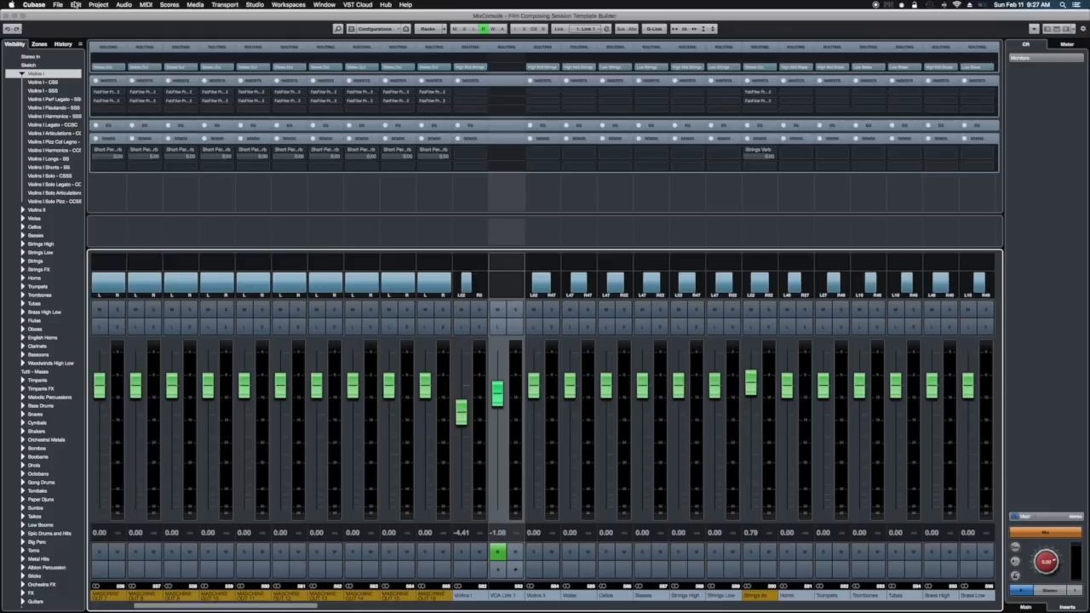
click(76, 5)
click(76, 5)
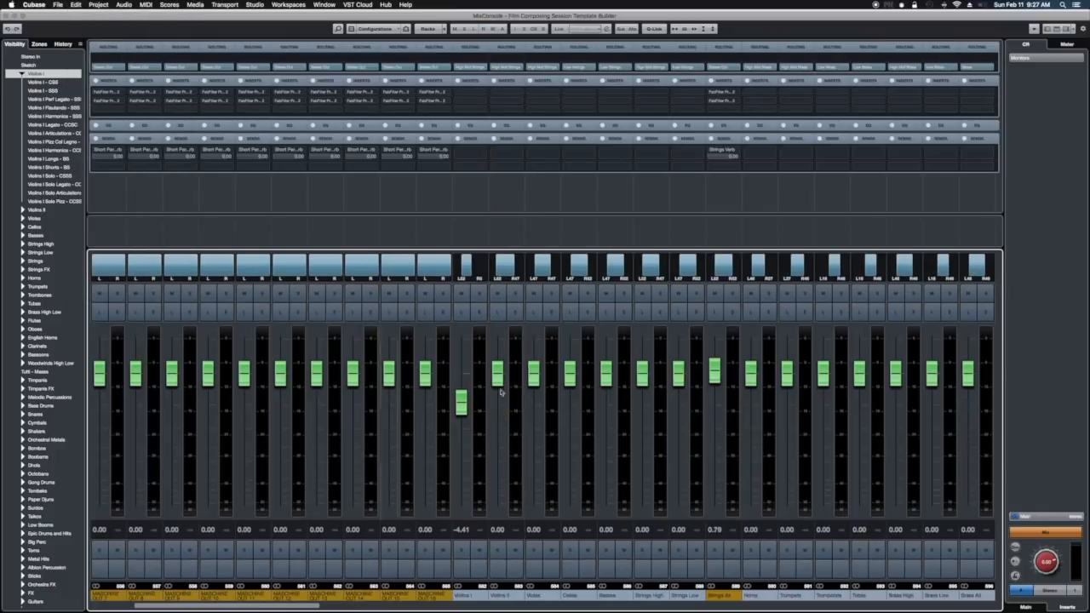
super+click(462, 408)
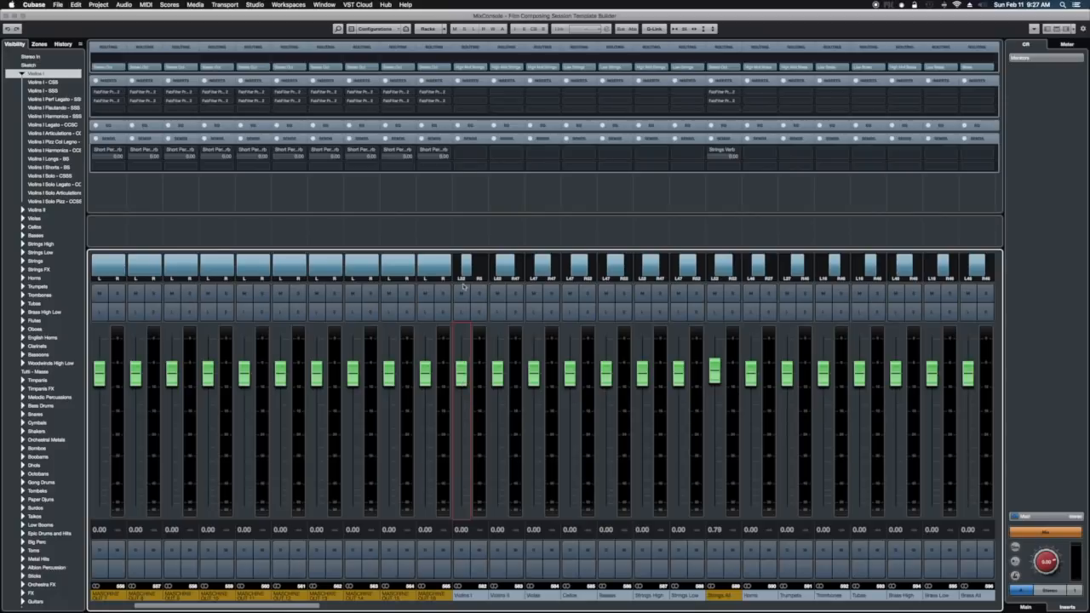
Set the second insert of Violins I as the last pre-fader slot and load FabFilter Pro-C 2 in the third slot.
right_click(466, 102)
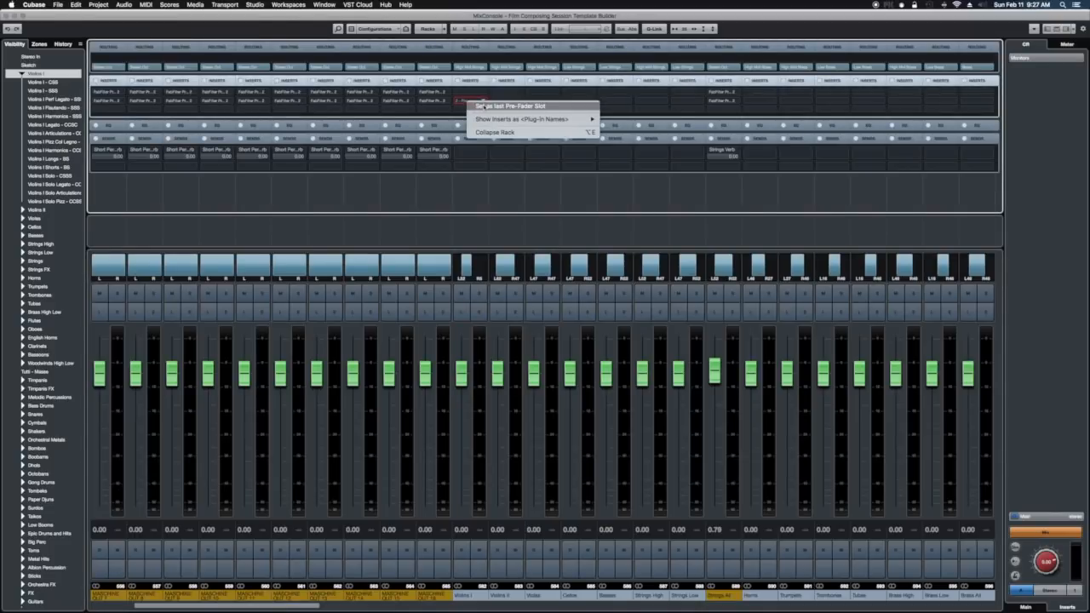
click(482, 106)
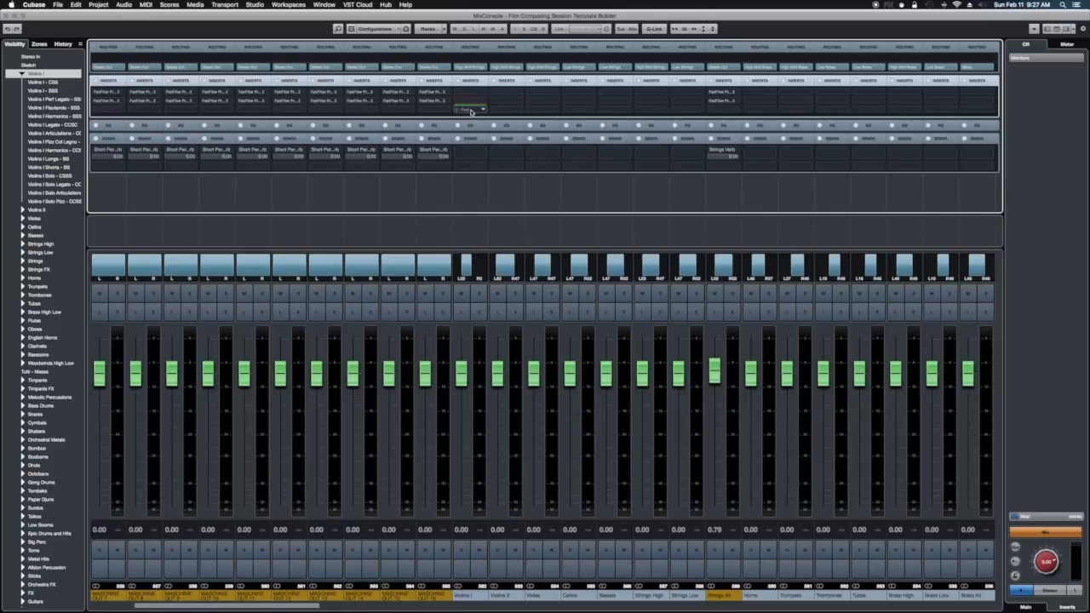
click(482, 109)
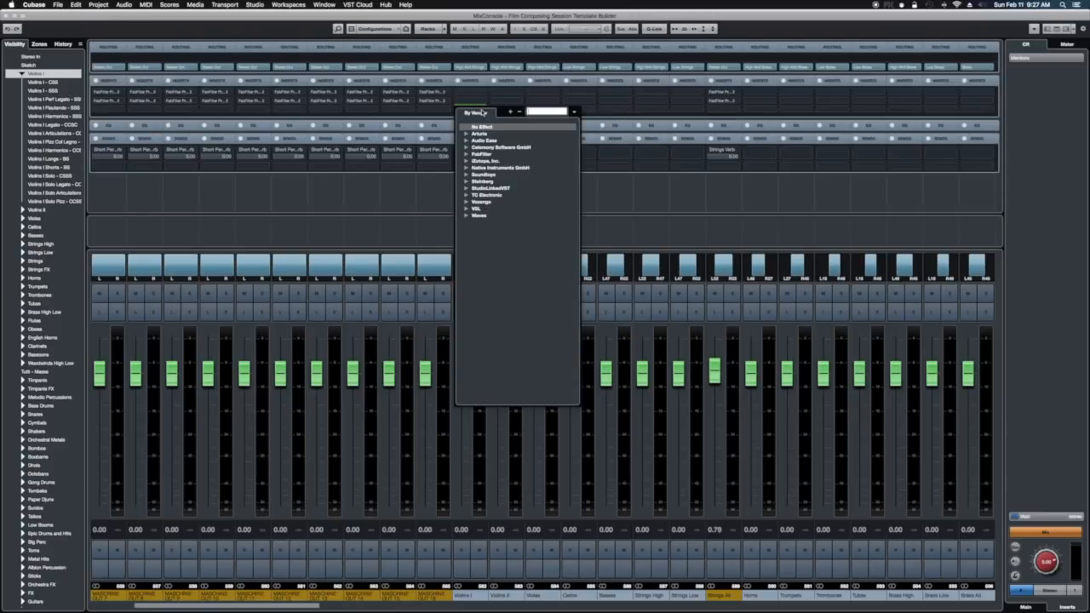
click(466, 154)
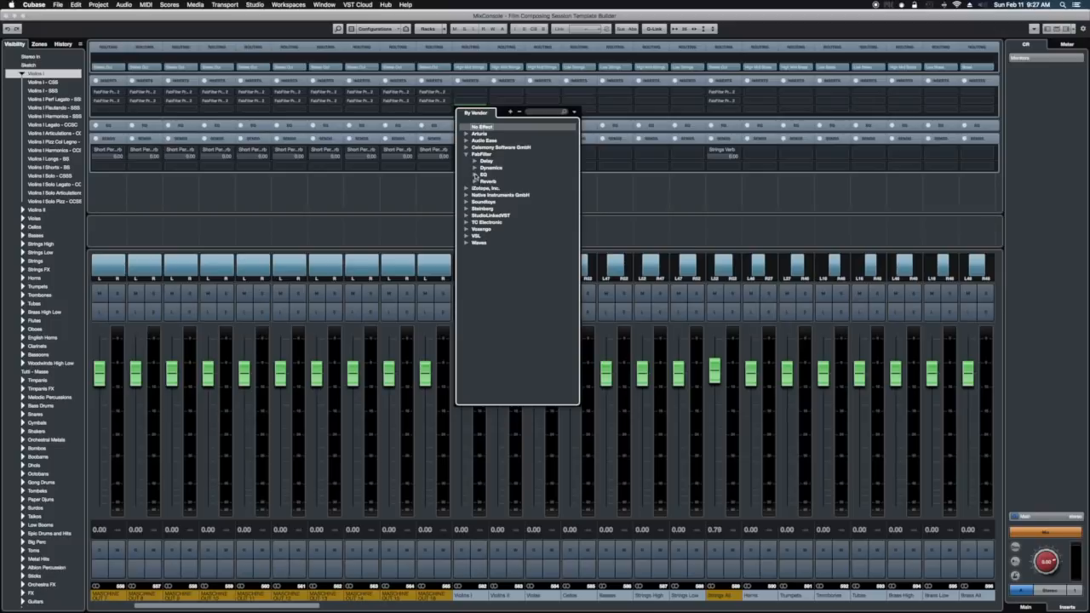
click(476, 168)
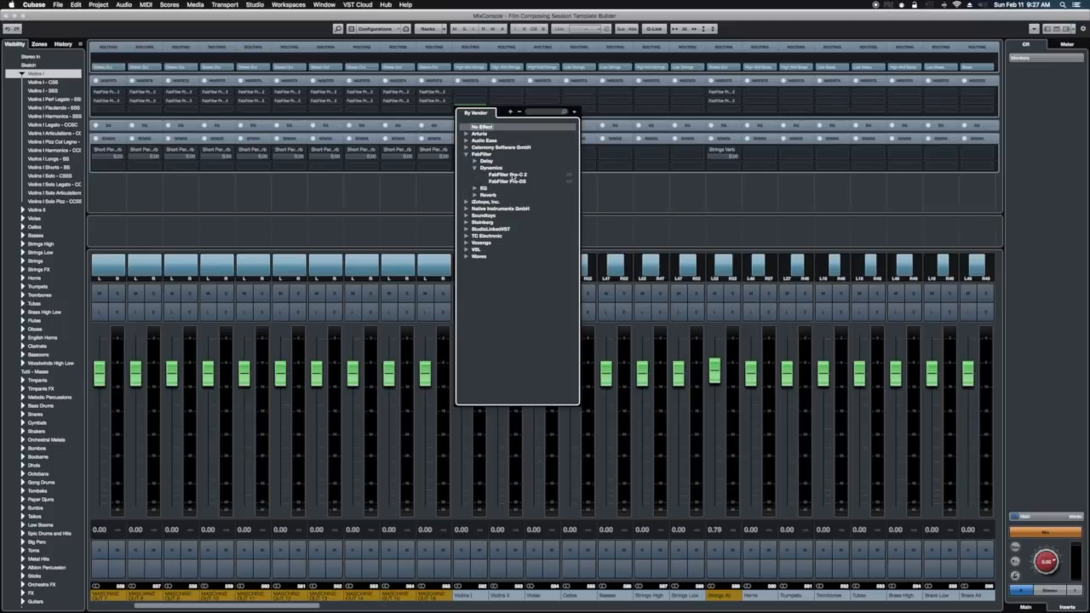
click(511, 175)
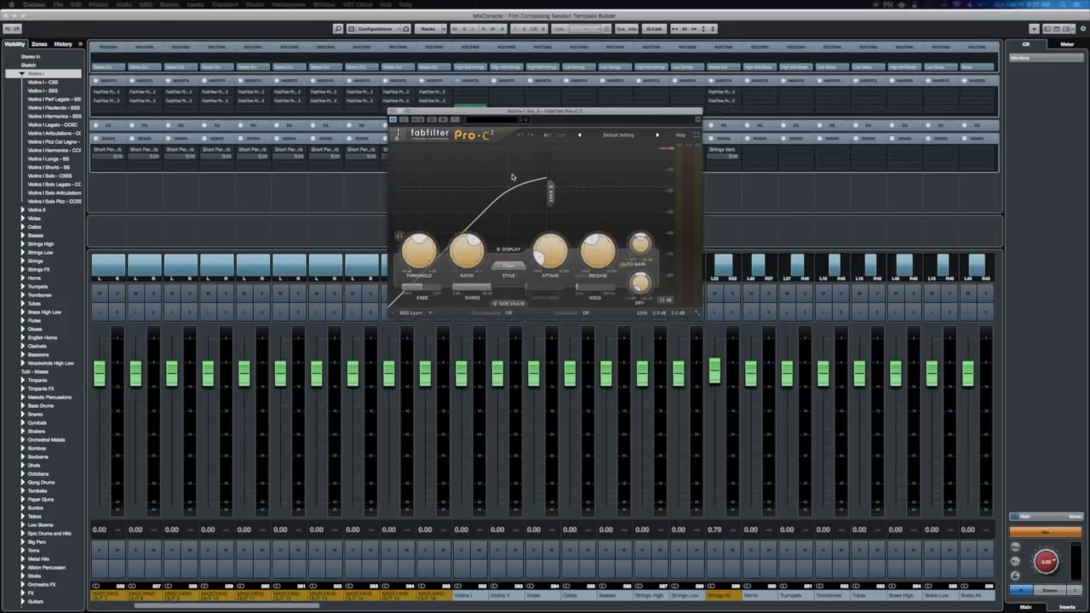
Turn the Pro-C 2 ratio down to its 1:1 minimum and close the plug-in window.
mouse_move(469, 241)
drag(469, 241, 481, 321)
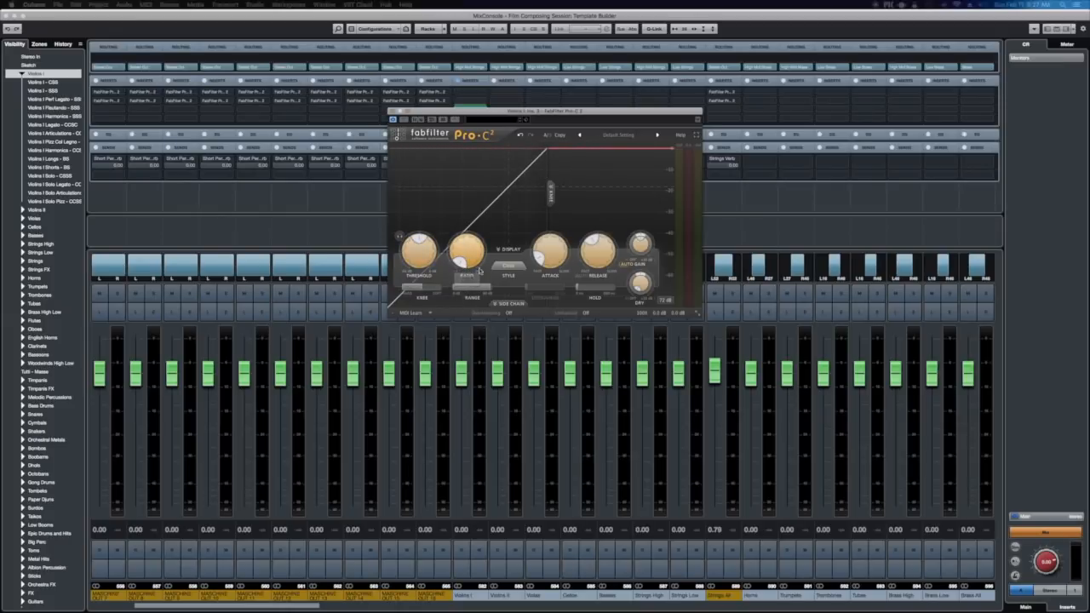
mouse_move(639, 243)
click(393, 112)
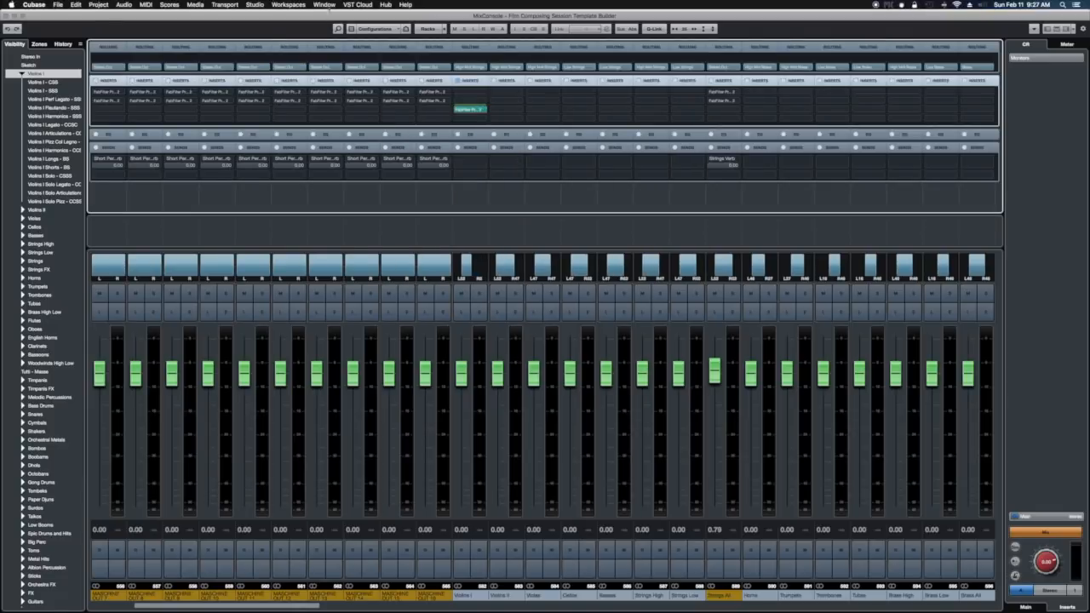
Show the Project window, select the Violins I channel under VE Pro (Strings) and reveal another automation lane.
click(325, 5)
click(345, 79)
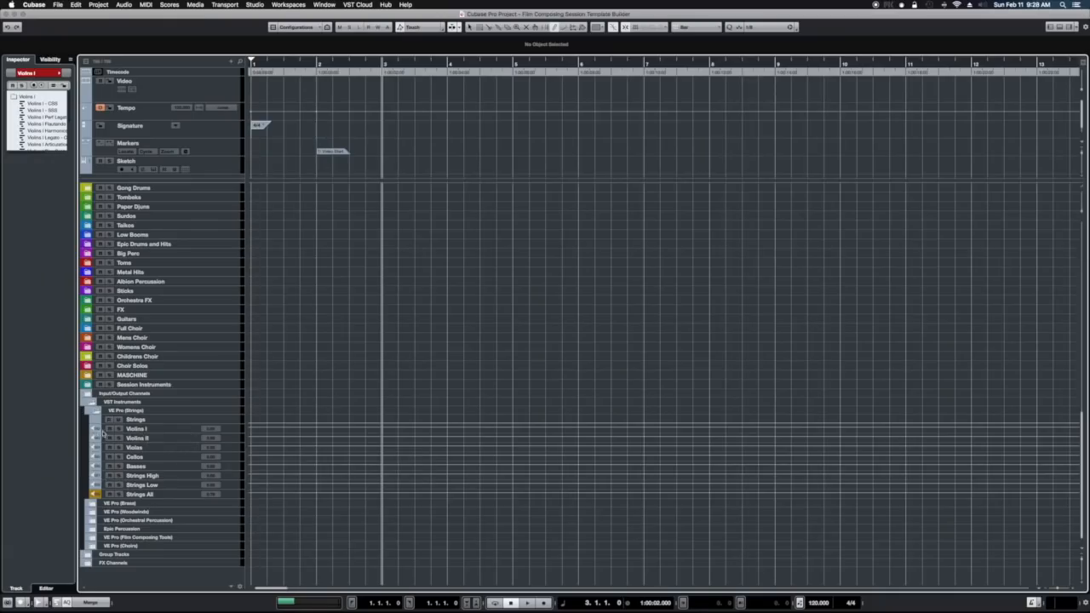
click(157, 432)
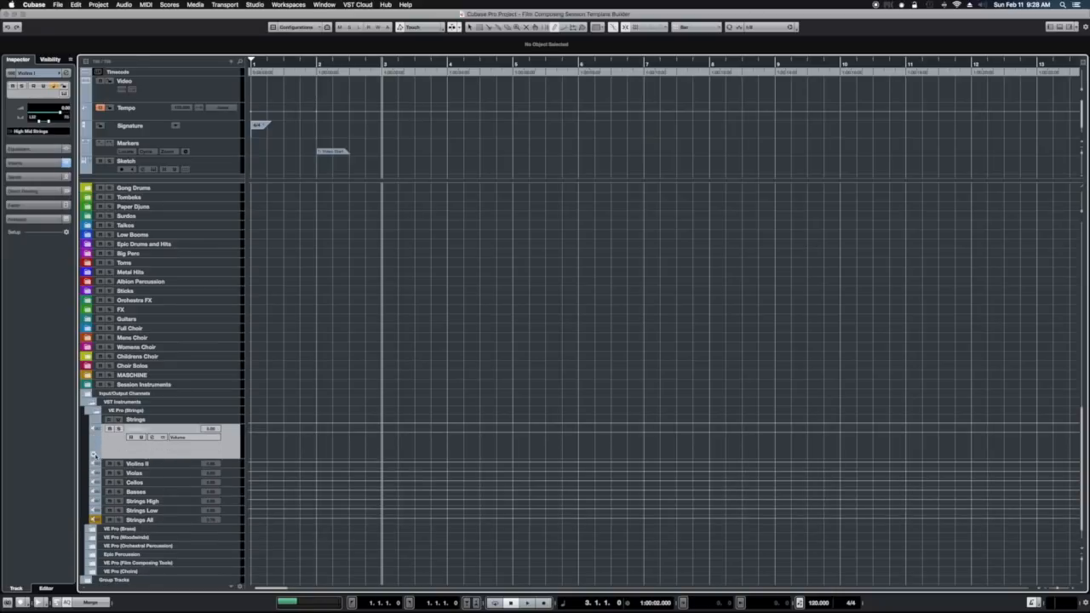
click(95, 451)
Assign the Output Level parameter of the FabFilter Pro-C 2 insert to the new Violins I automation lane.
click(139, 466)
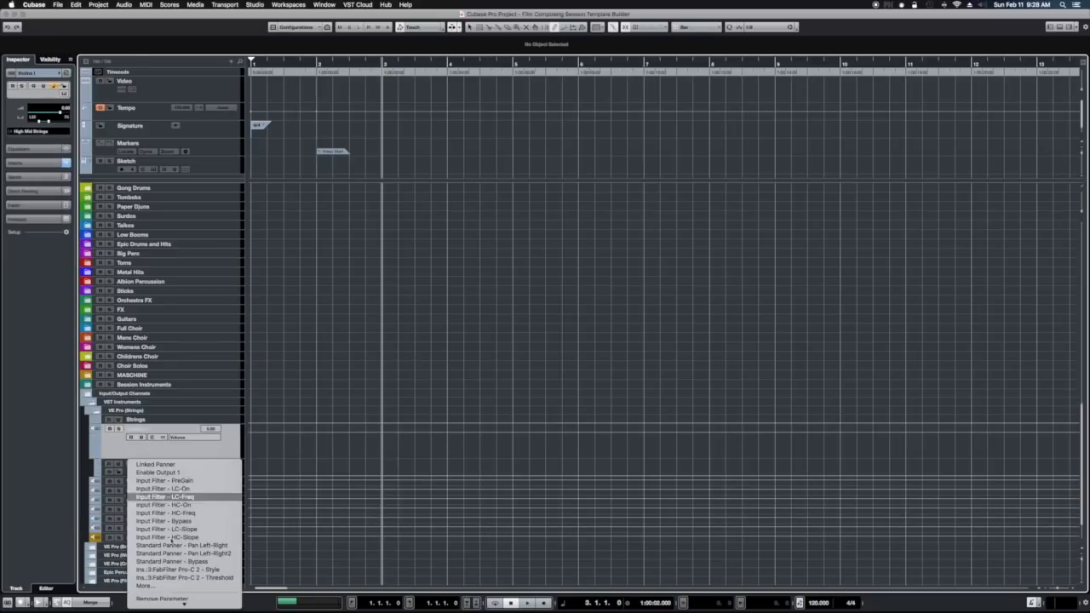
click(189, 588)
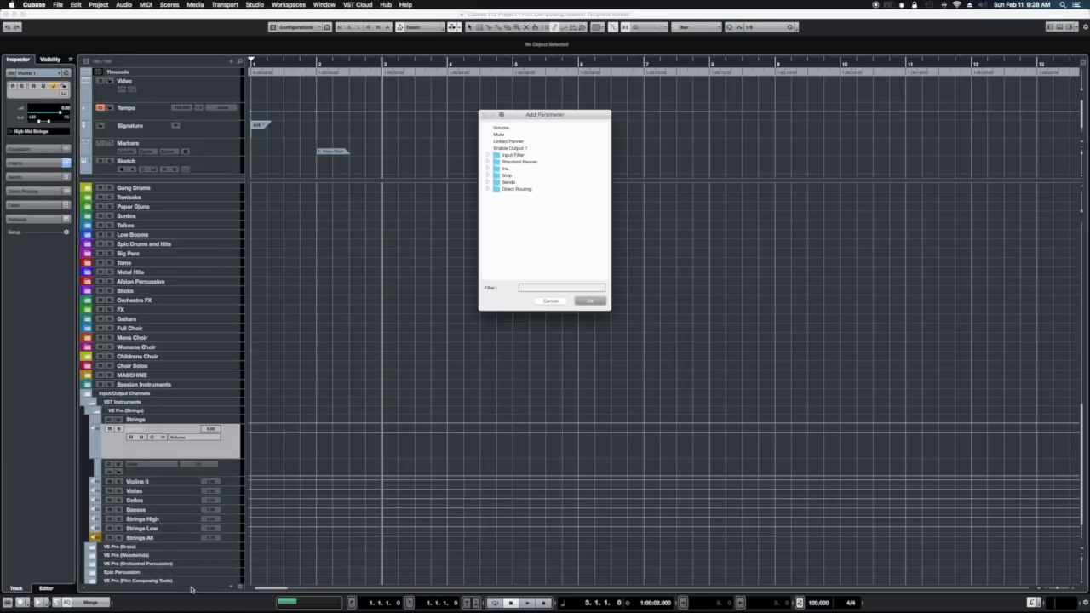
click(488, 169)
click(497, 176)
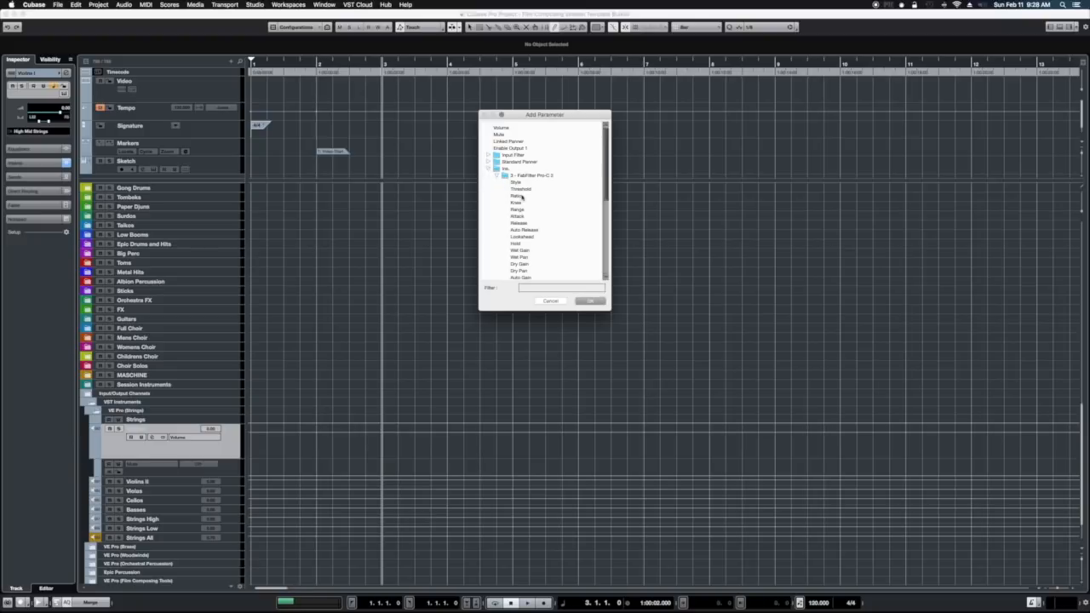
scroll(528, 230, down, 5)
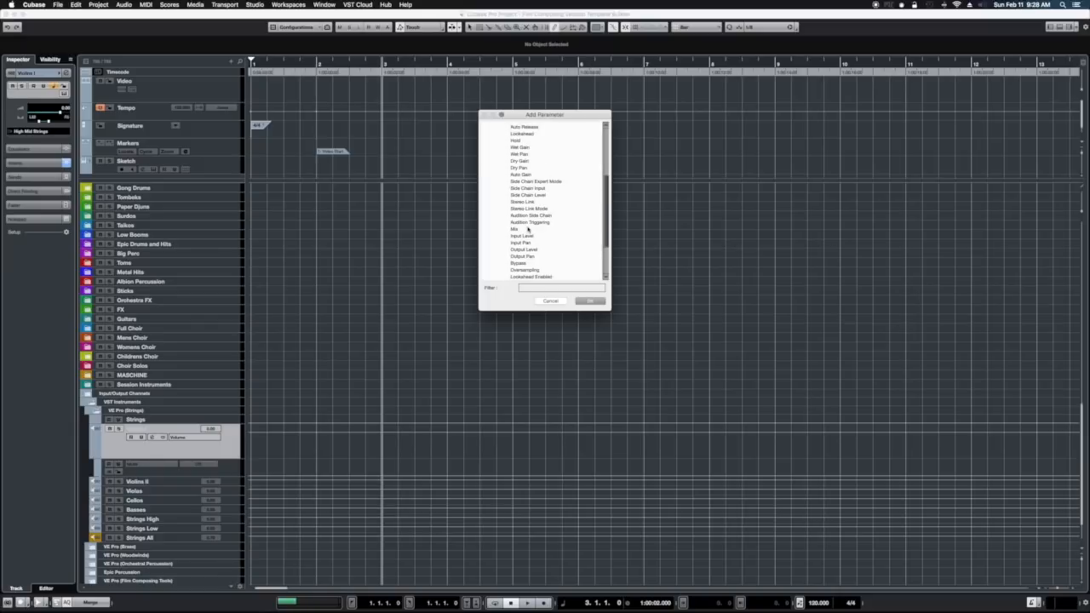
click(523, 249)
click(590, 301)
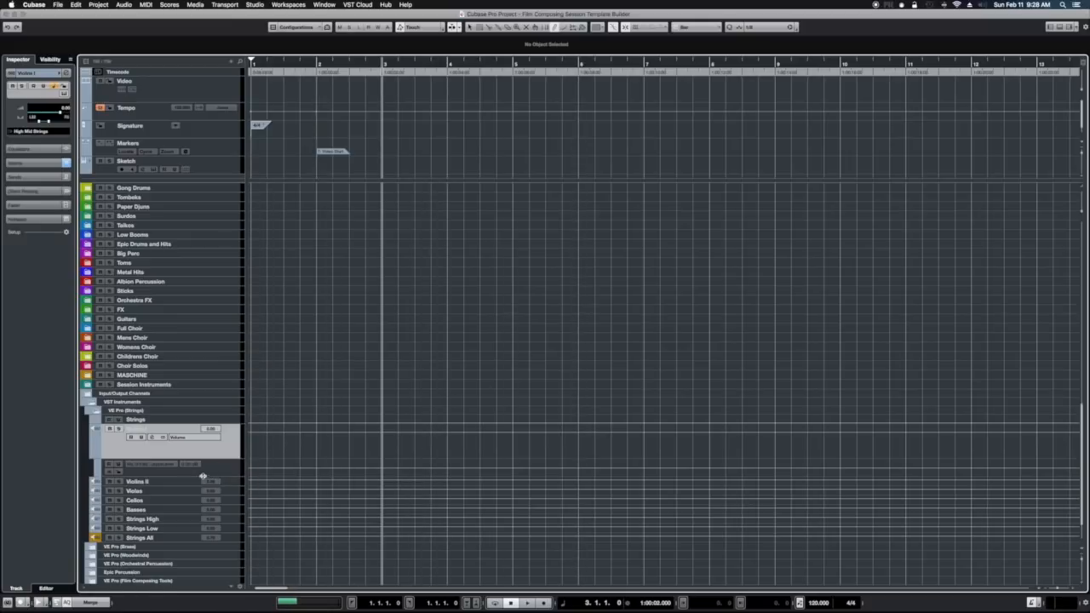
Enlarge the Pro-C 2 Output Level lane and draw a freehand automation curve from just after bar 3 to just past bar 5.
drag(204, 480, 205, 505)
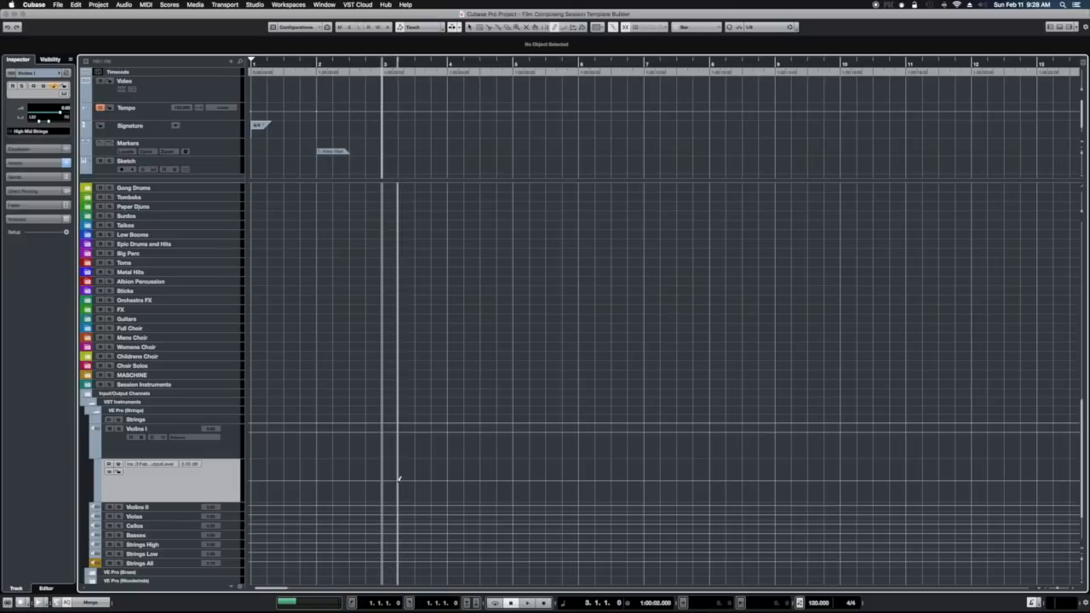
mouse_move(398, 479)
mouse_down()
mouse_move(463, 492)
mouse_move(530, 491)
mouse_move(548, 480)
mouse_up()
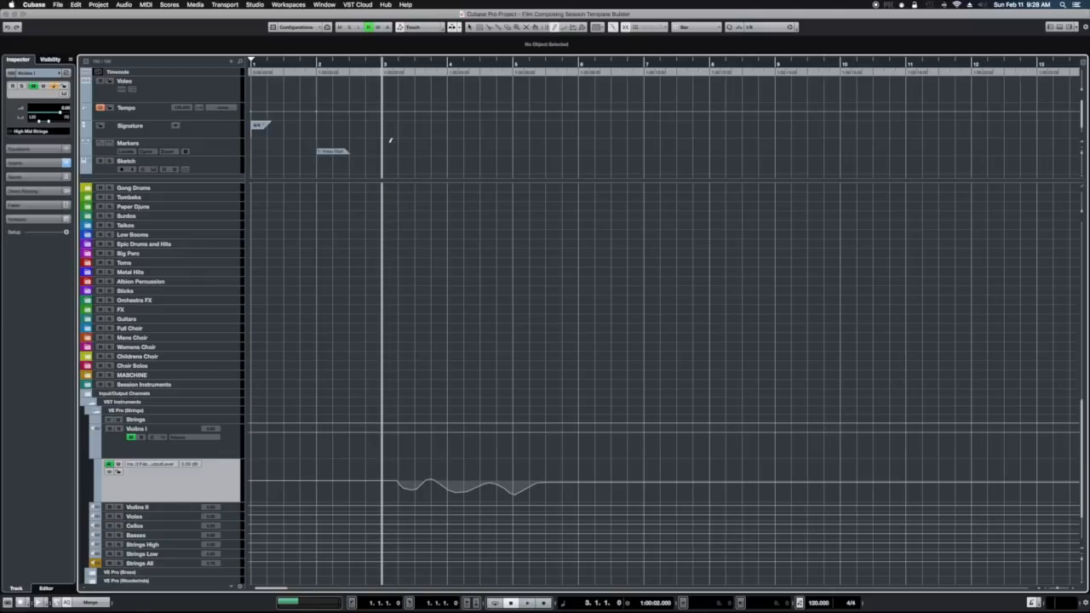
Show the MixConsole and open the Pro-C 2 editor from the Violins I inserts.
click(319, 5)
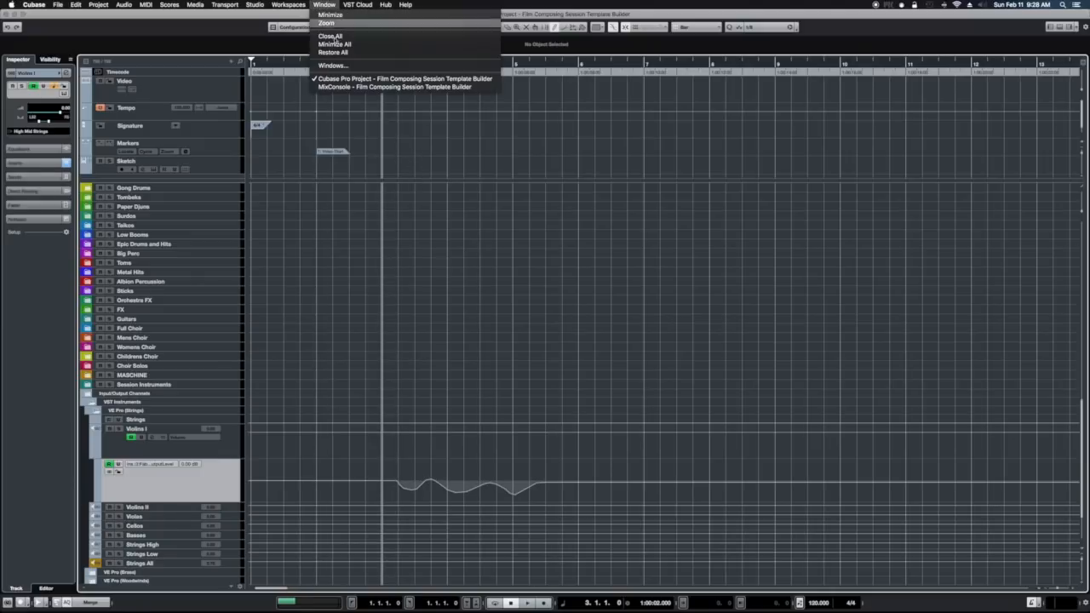
click(343, 87)
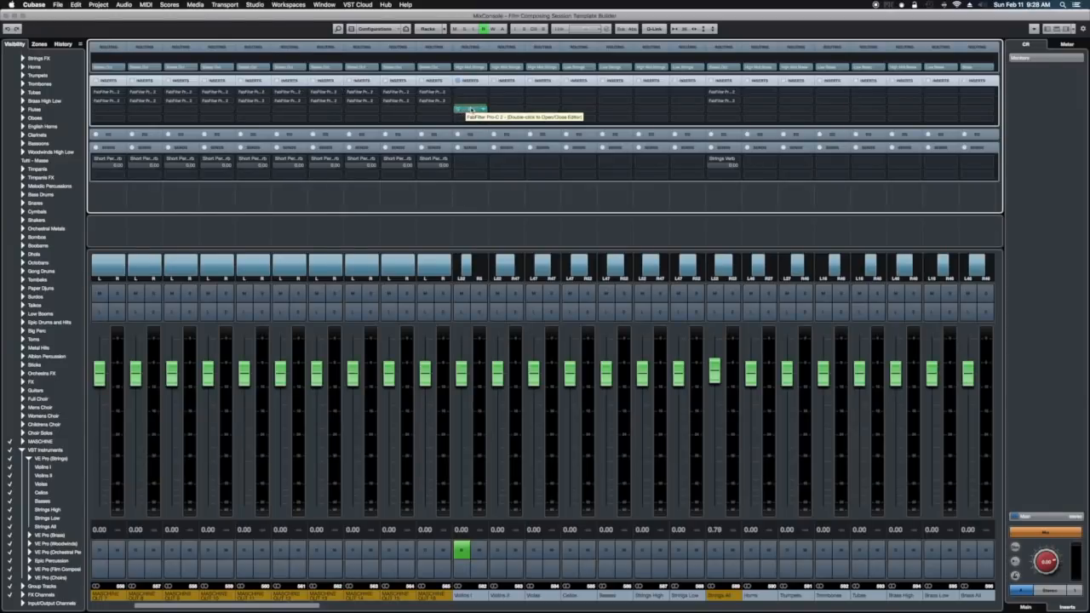
double_click(470, 108)
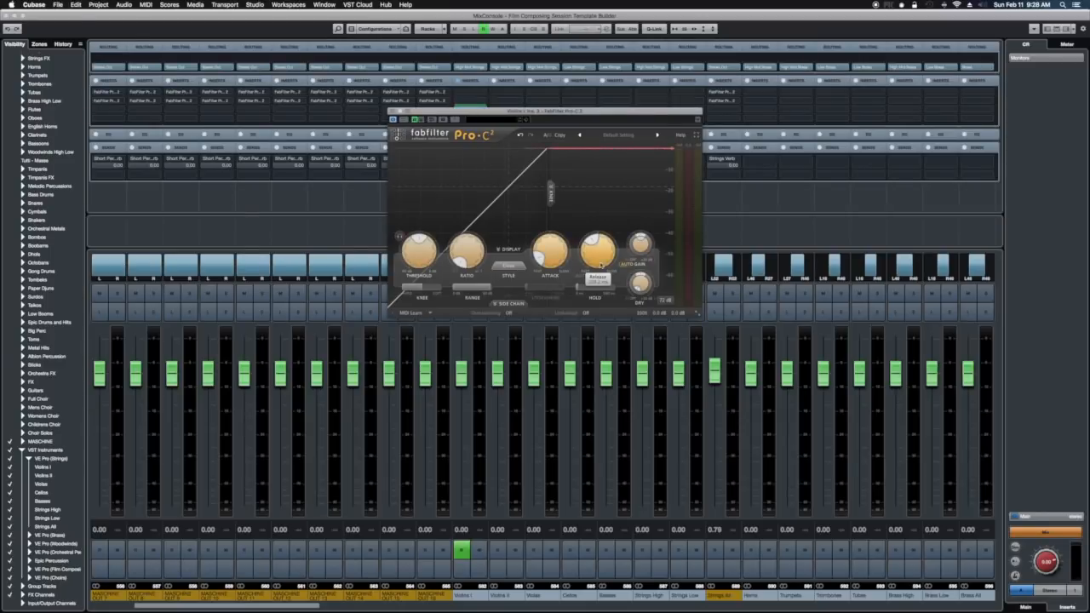
Try to override the automated Pro-C 2 output level by hand, lowering it to -19 dB and raising it again.
mouse_move(680, 315)
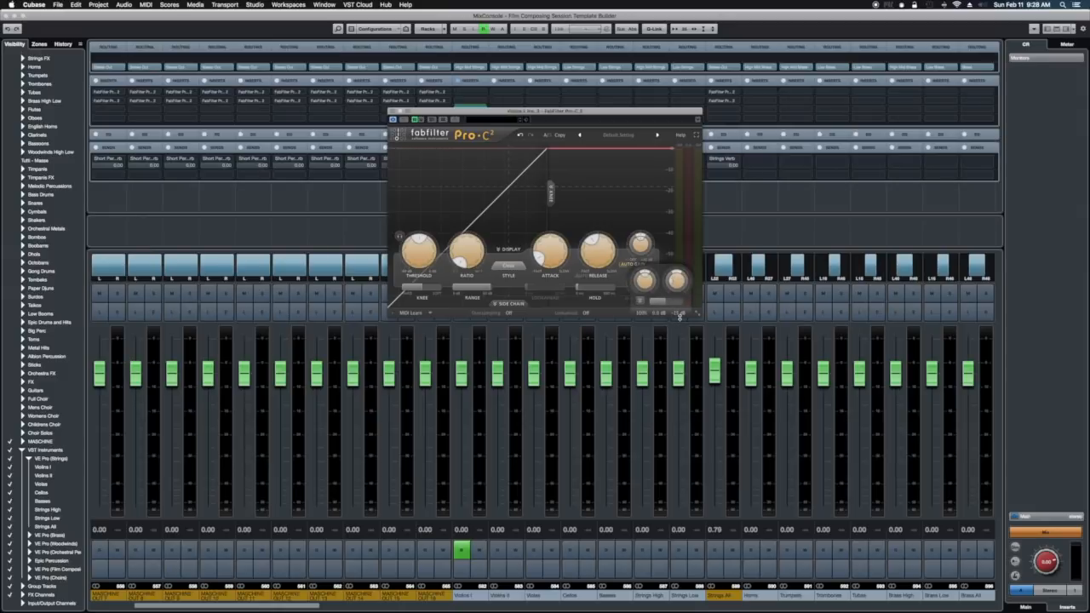
drag(680, 318, 680, 315)
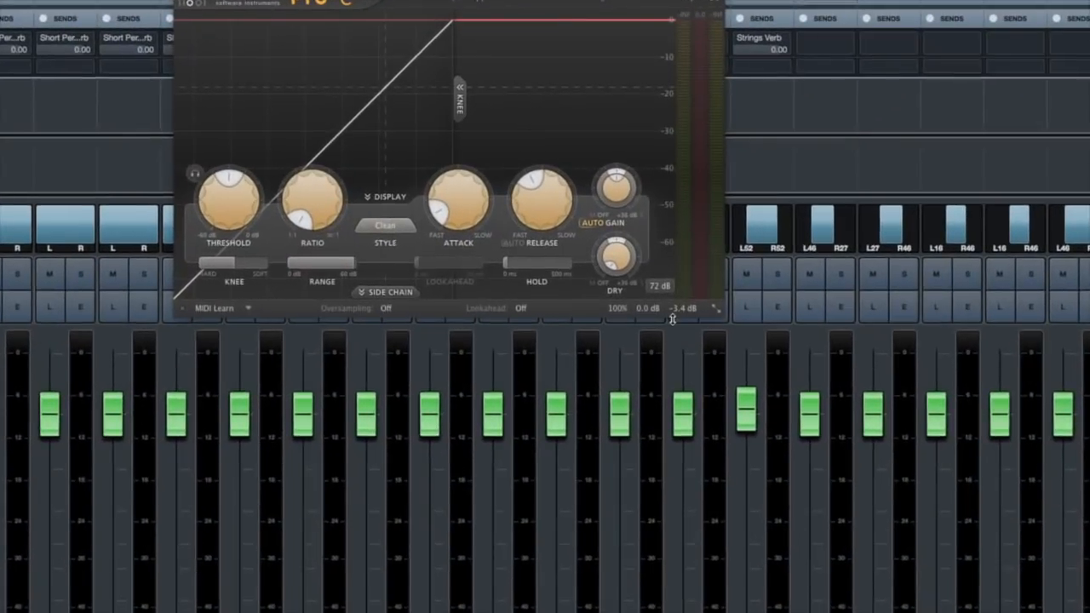
double_click(672, 317)
mouse_move(674, 319)
scroll(678, 319, down, 5)
scroll(677, 320, down, 8)
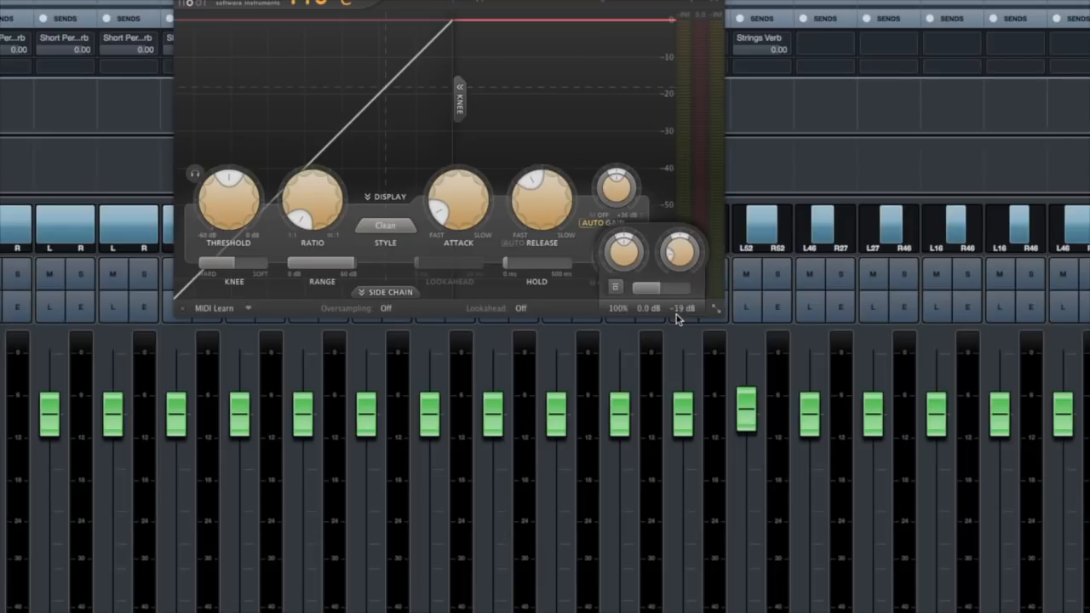
scroll(678, 316, up, 6)
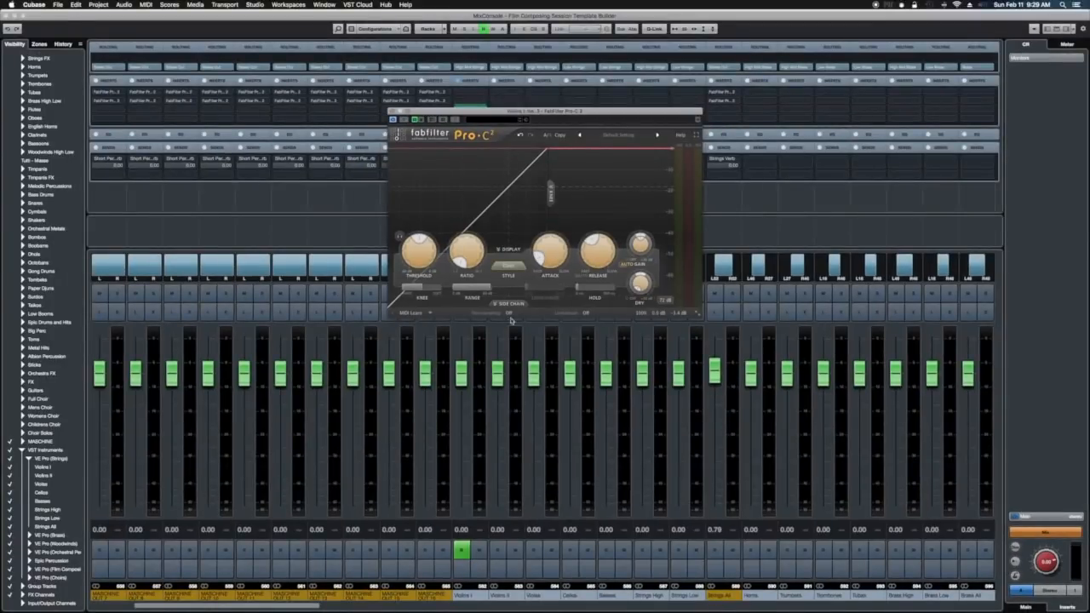
Lower the Violins I fader to about -6 dB as a trim, recheck the Pro-C 2 output level and close the plug-in.
drag(461, 375, 459, 419)
mouse_move(663, 319)
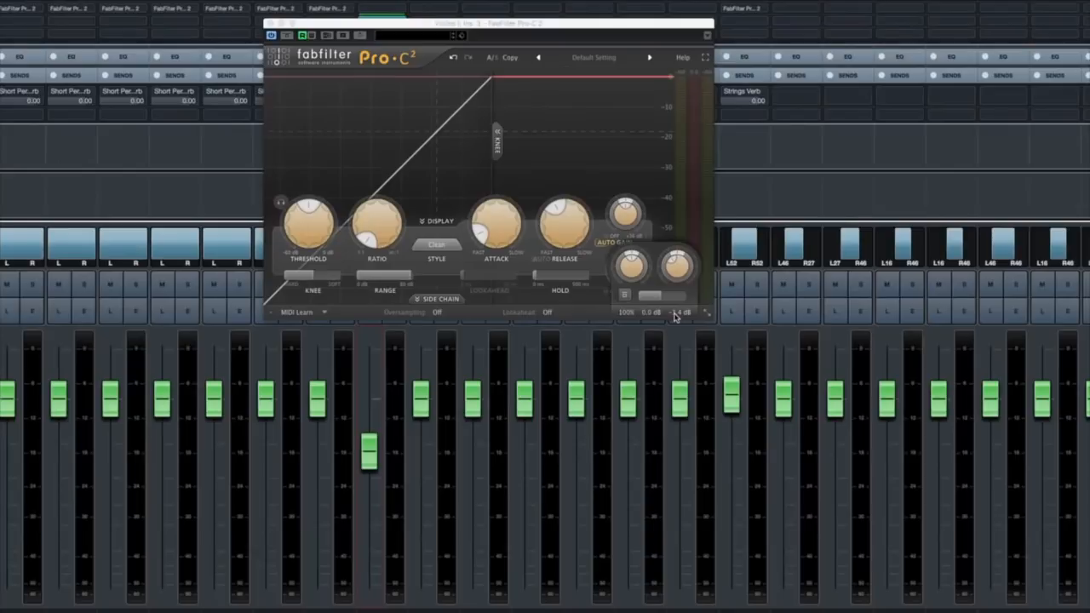
super+click(675, 314)
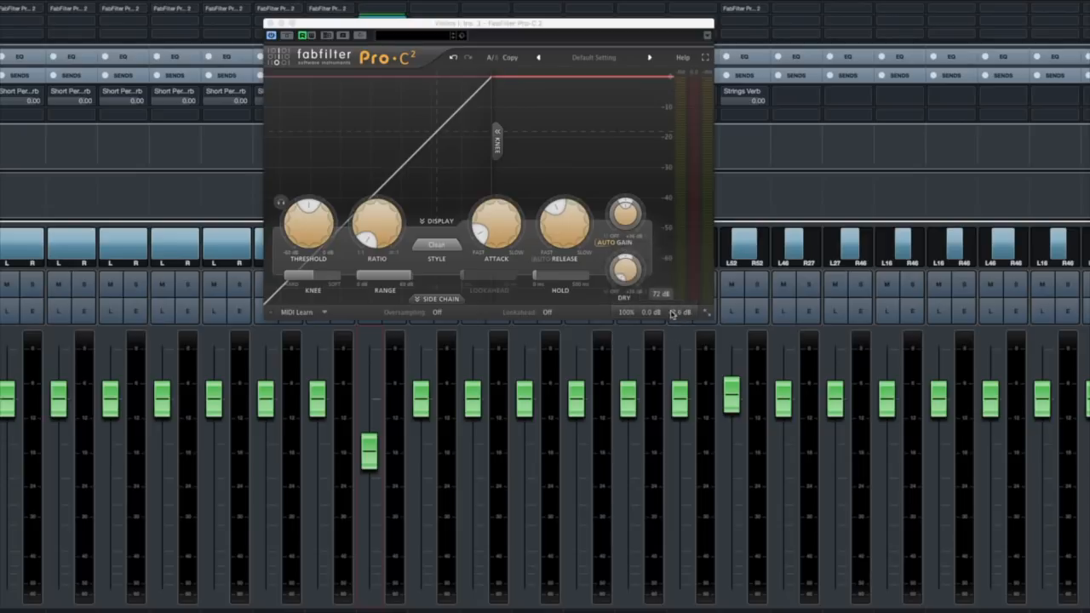
click(366, 461)
click(271, 23)
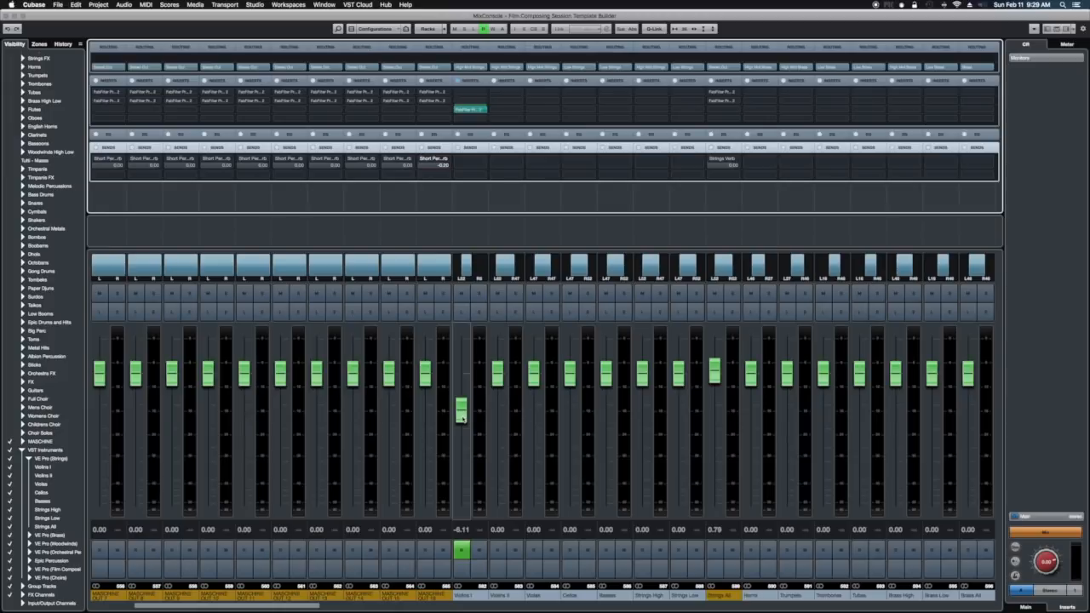
drag(460, 415, 461, 420)
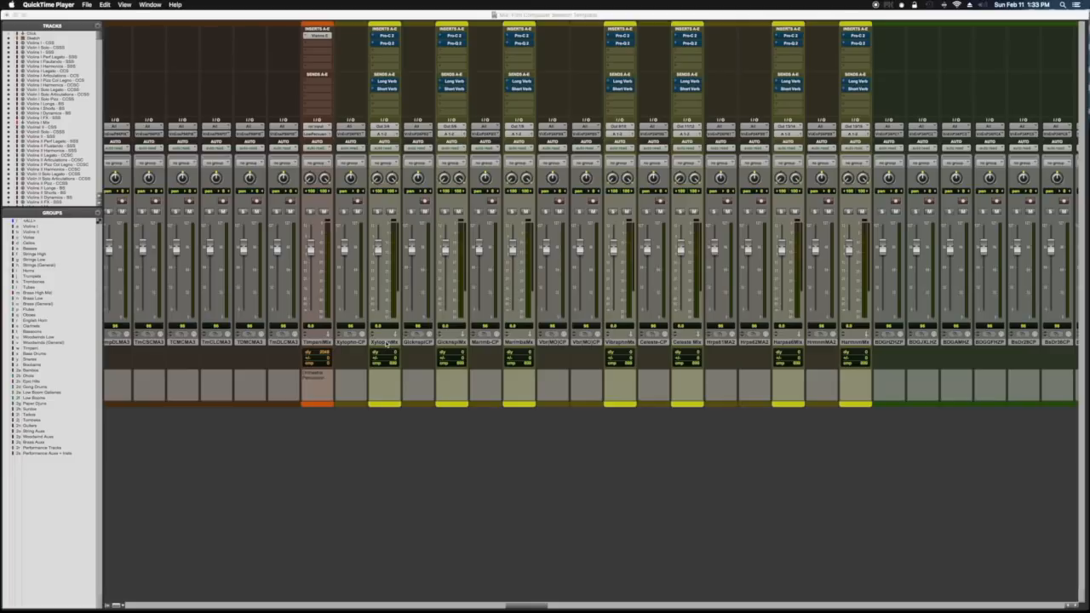
In Pro Tools, group the Xylophone, Glockenspiel and Marimba mix tracks as a Mix/Edit group that follows the global attributes.
click(384, 342)
super+click(453, 343)
super+click(515, 343)
key(super+g)
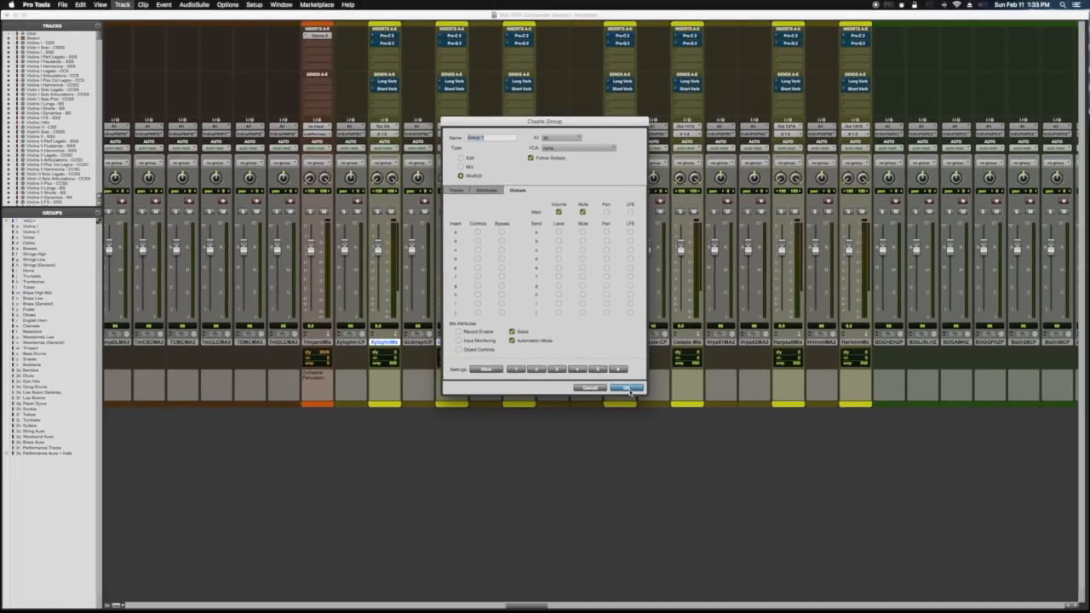
click(628, 388)
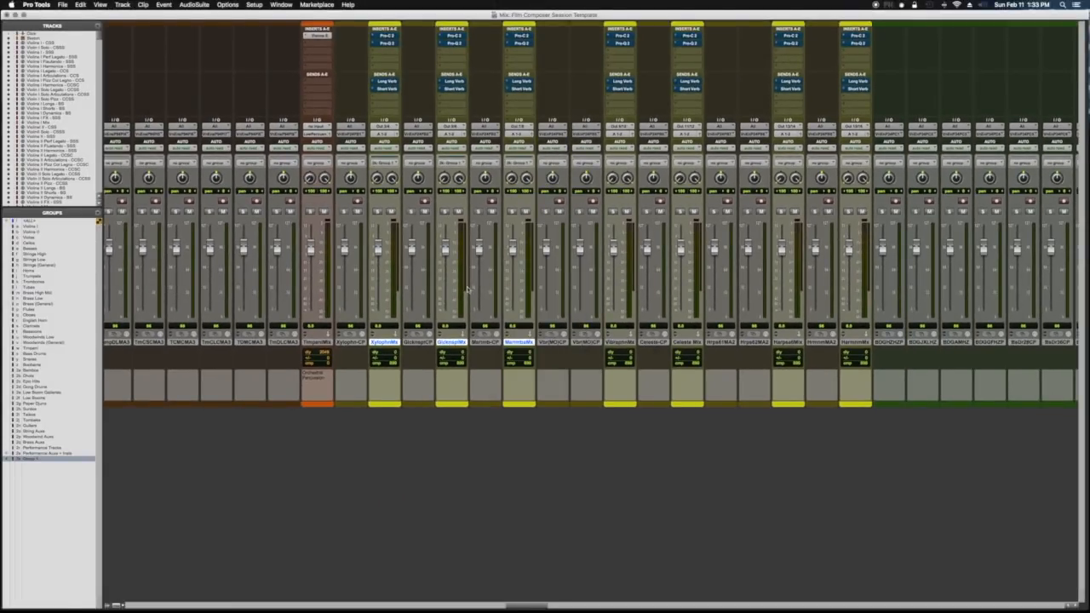
Test the three-track group by lowering and resetting the Glockenspiel mix fader, and by muting and unmuting that track.
mouse_move(445, 248)
mouse_down()
mouse_move(445, 265)
mouse_move(444, 256)
mouse_up()
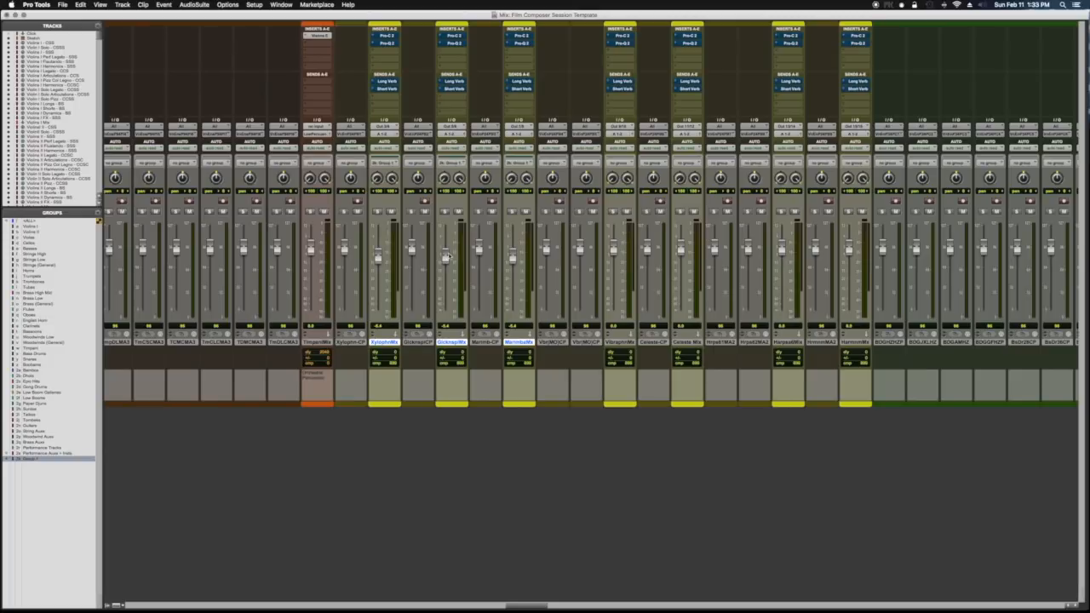
alt+click(445, 257)
click(458, 211)
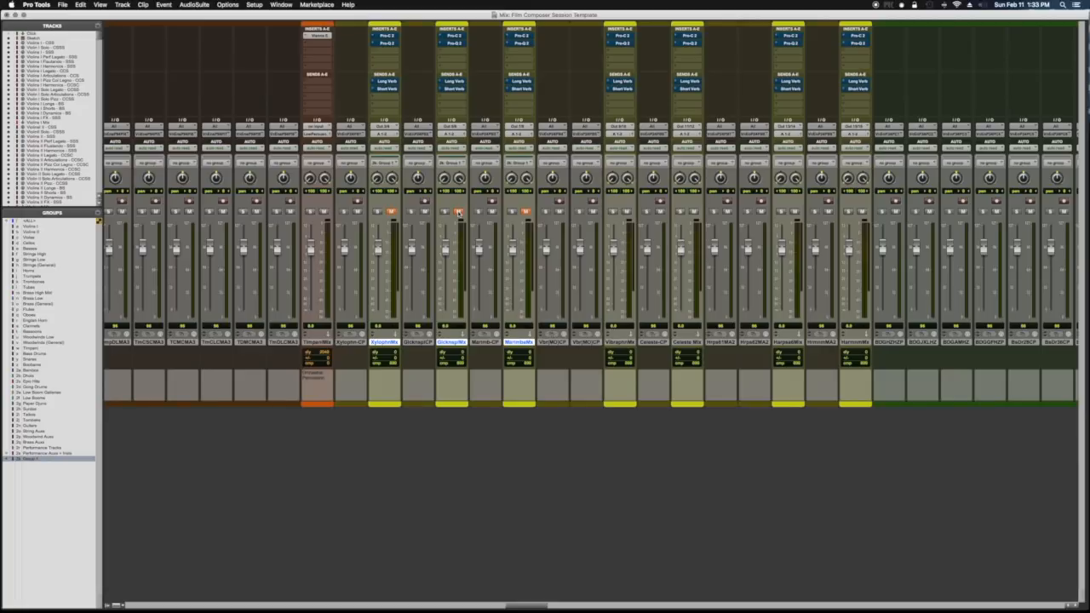
click(458, 211)
Add the Vibraphone, Celesta, Harp and Harmonium mixes to the selection and create a second group without Follow Globals and without volume linking.
super+click(620, 342)
super+click(682, 342)
super+click(786, 342)
super+click(854, 342)
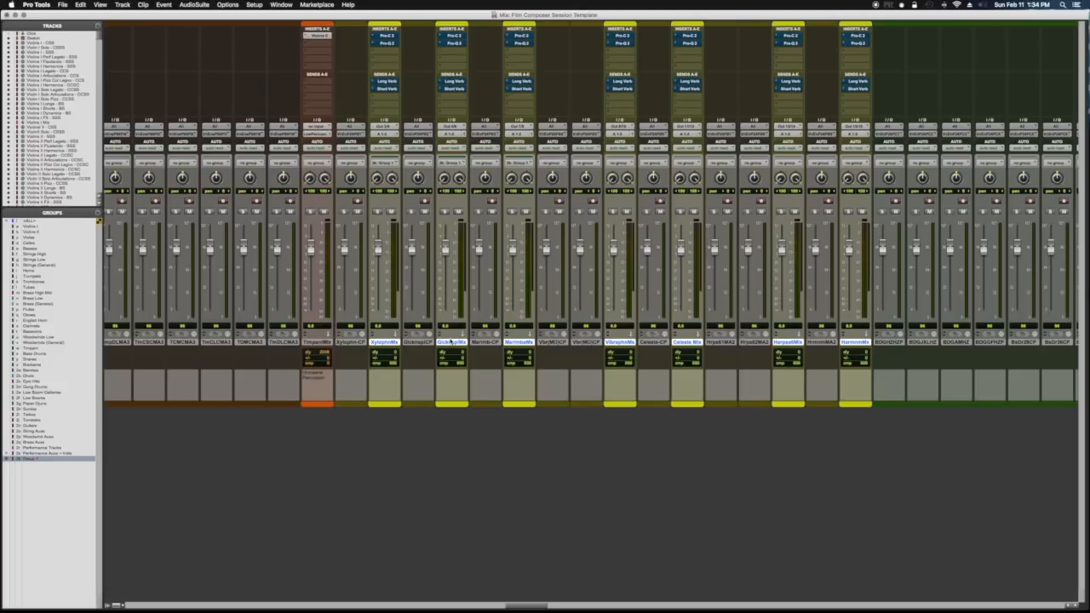
key(super+g)
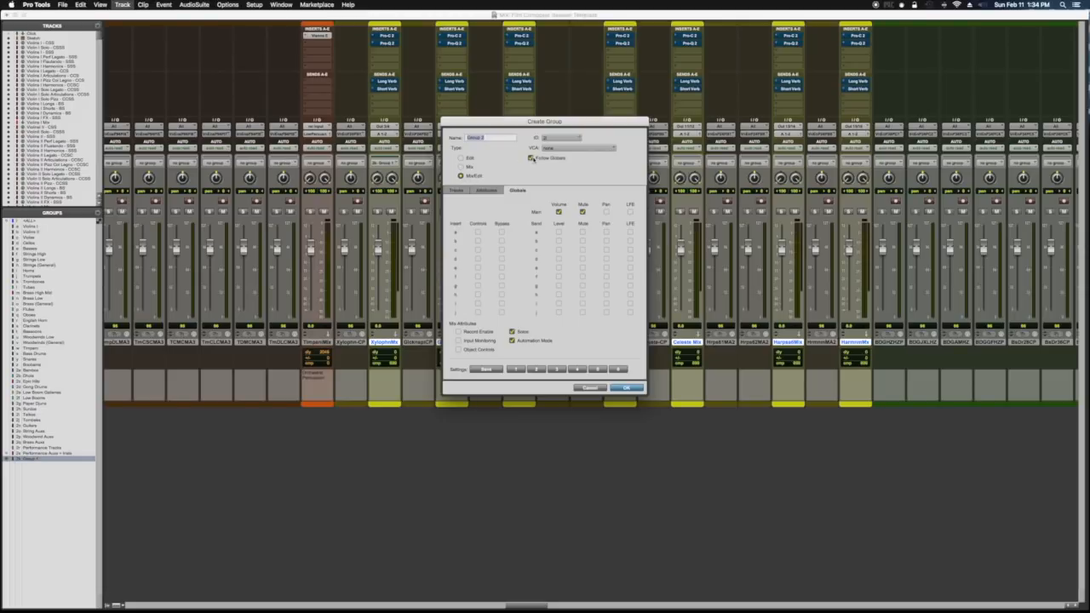
click(532, 159)
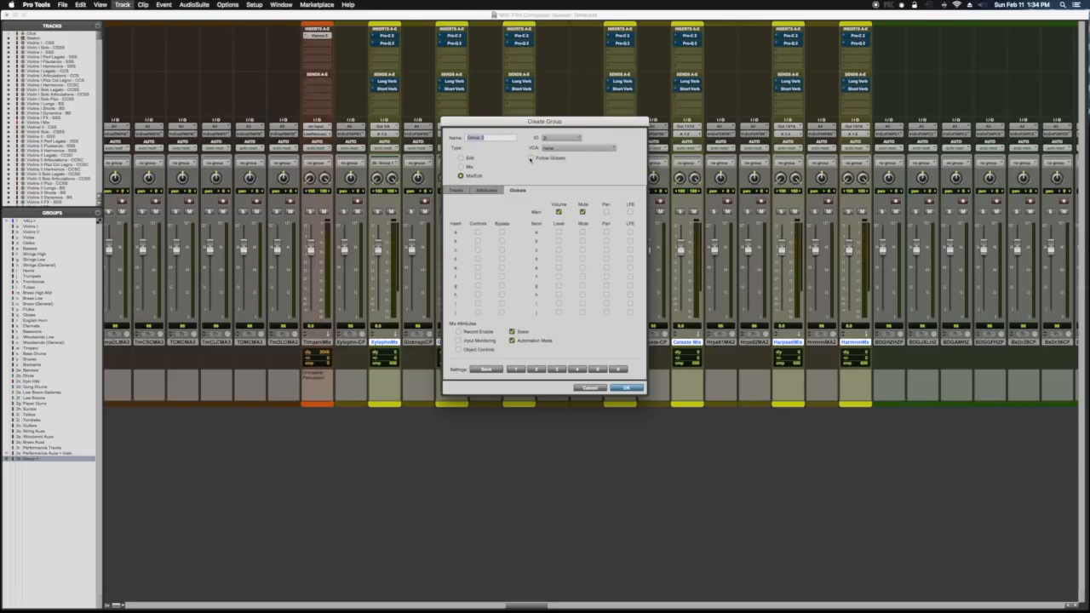
click(486, 189)
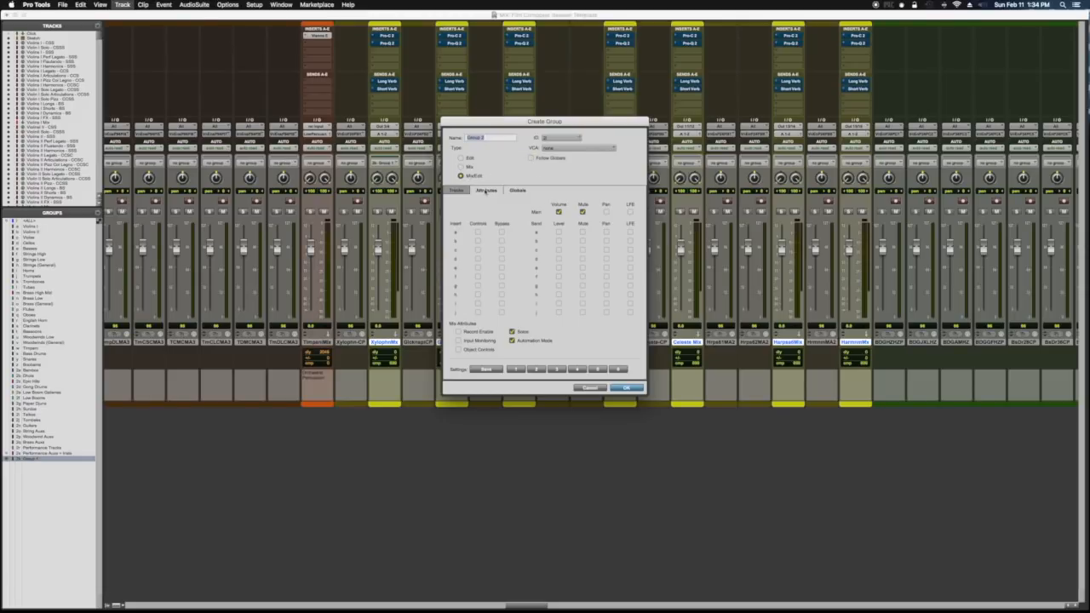
click(558, 212)
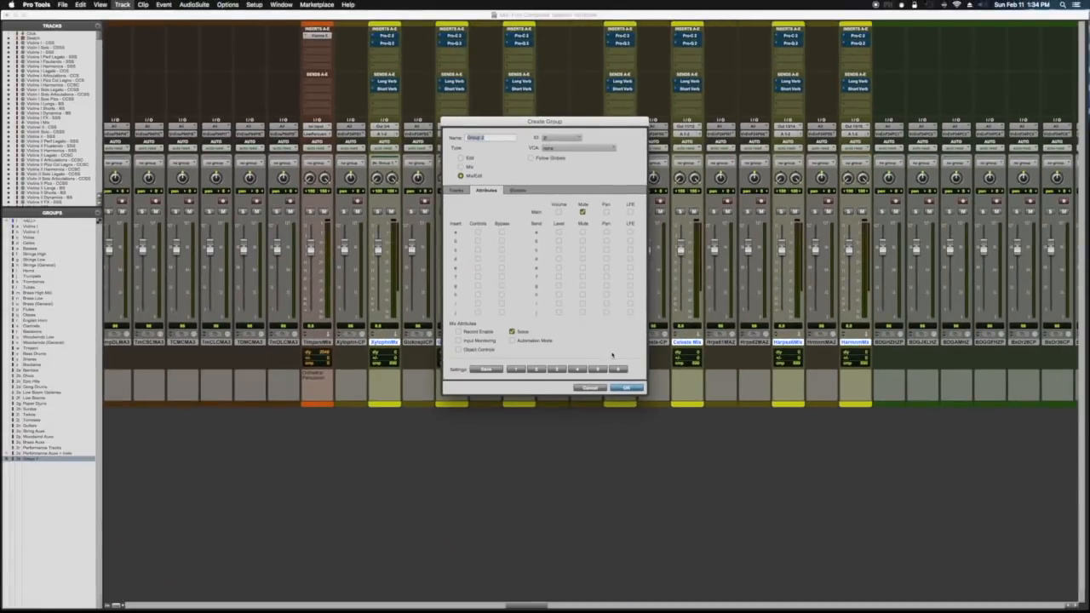
click(626, 388)
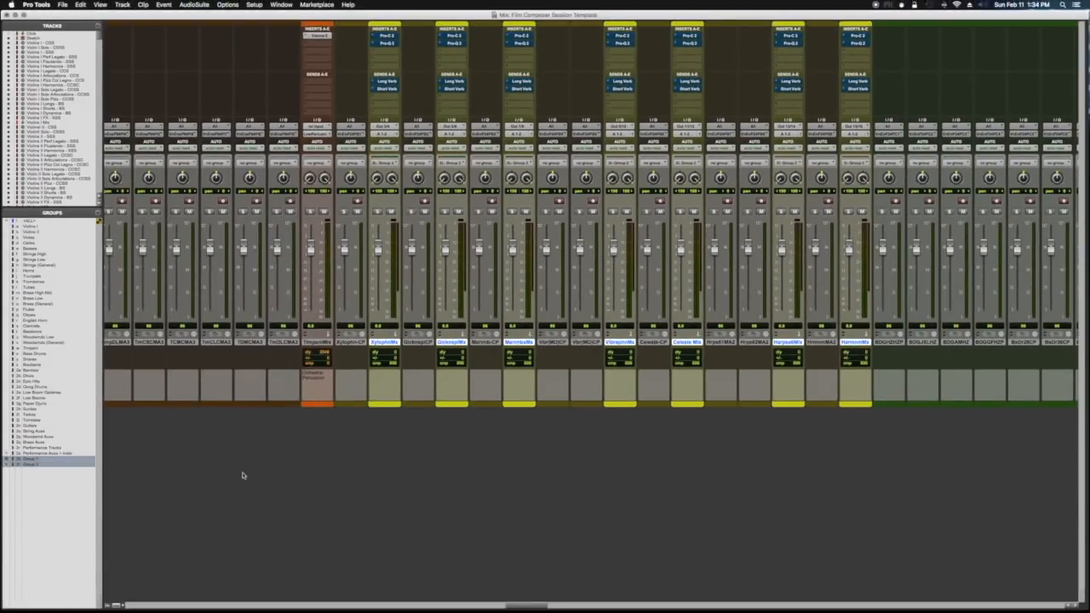
Leave only Group 1 enabled and test it by lowering and resetting the Xylophone mix fader and toggling its mute.
click(34, 459)
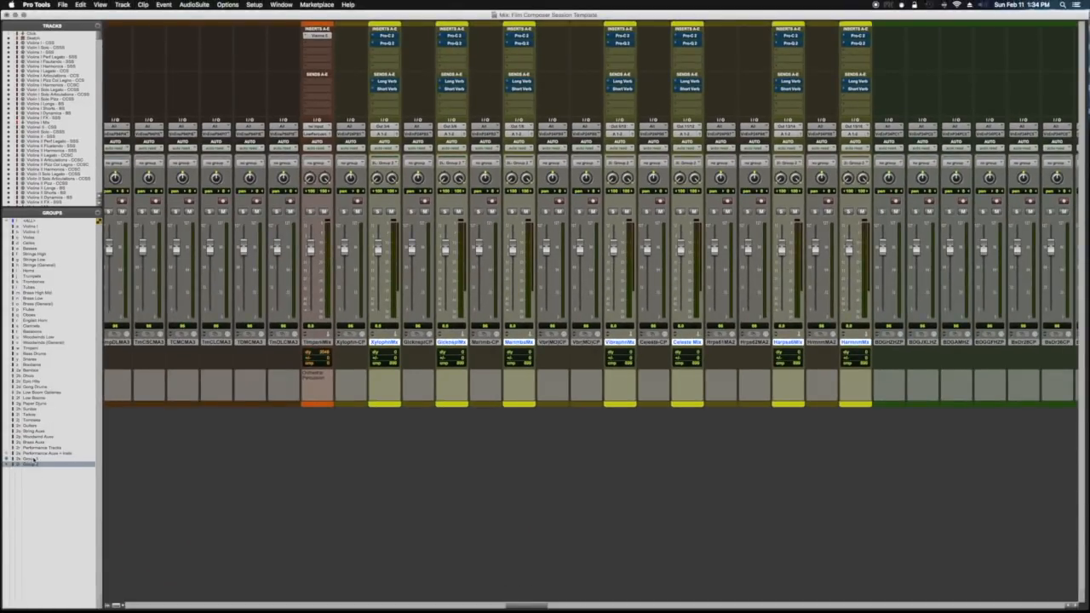
click(34, 459)
click(36, 463)
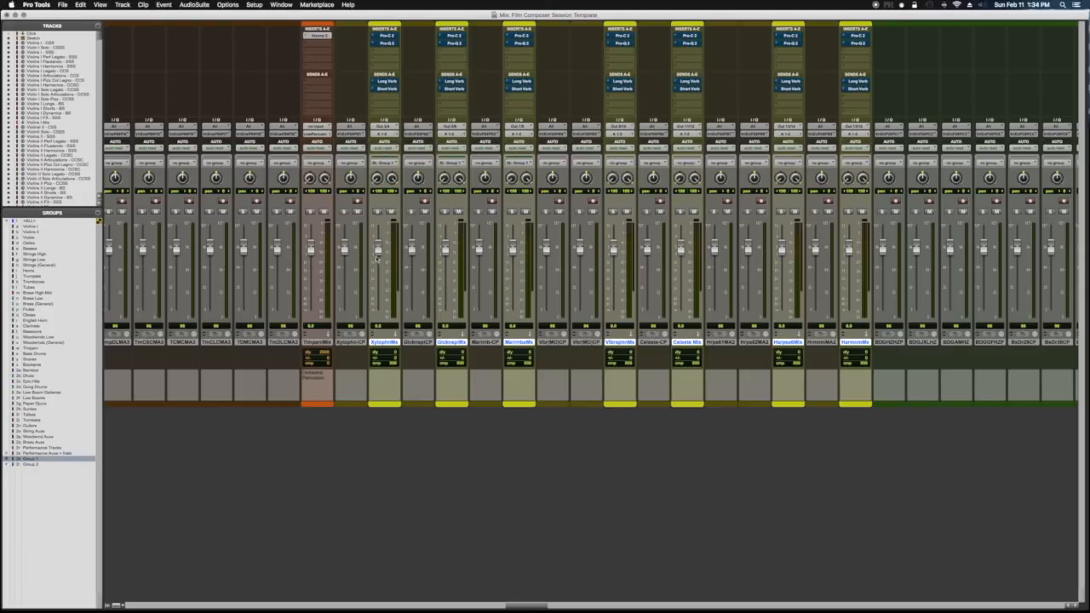
drag(378, 247, 379, 262)
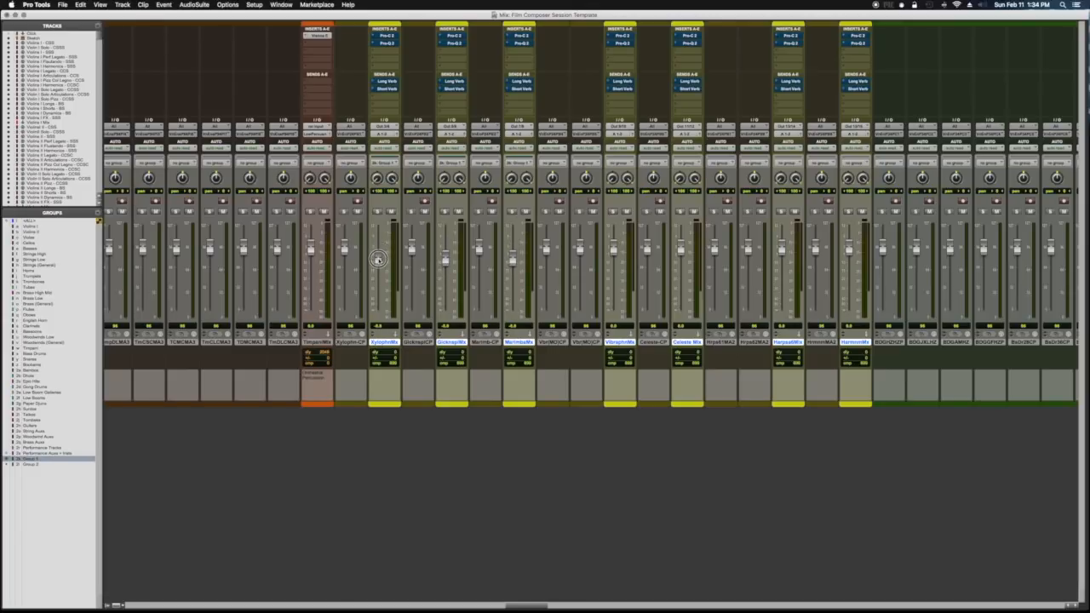
alt+click(378, 261)
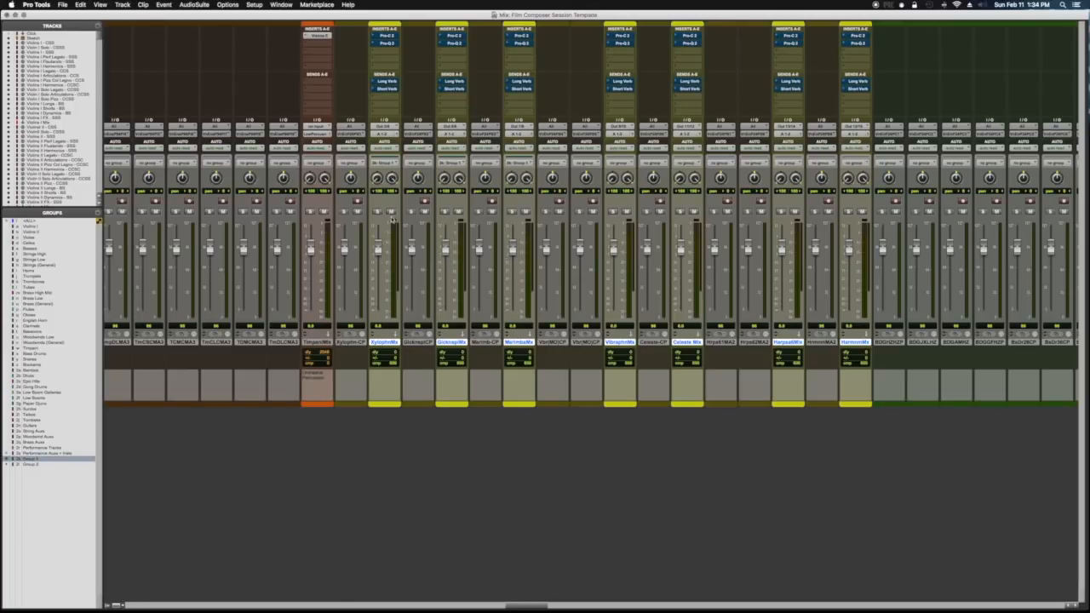
click(391, 211)
click(391, 212)
Leave only Group 2 enabled and test it by toggling the Celesta mix mute and lowering and resetting its fader.
click(36, 465)
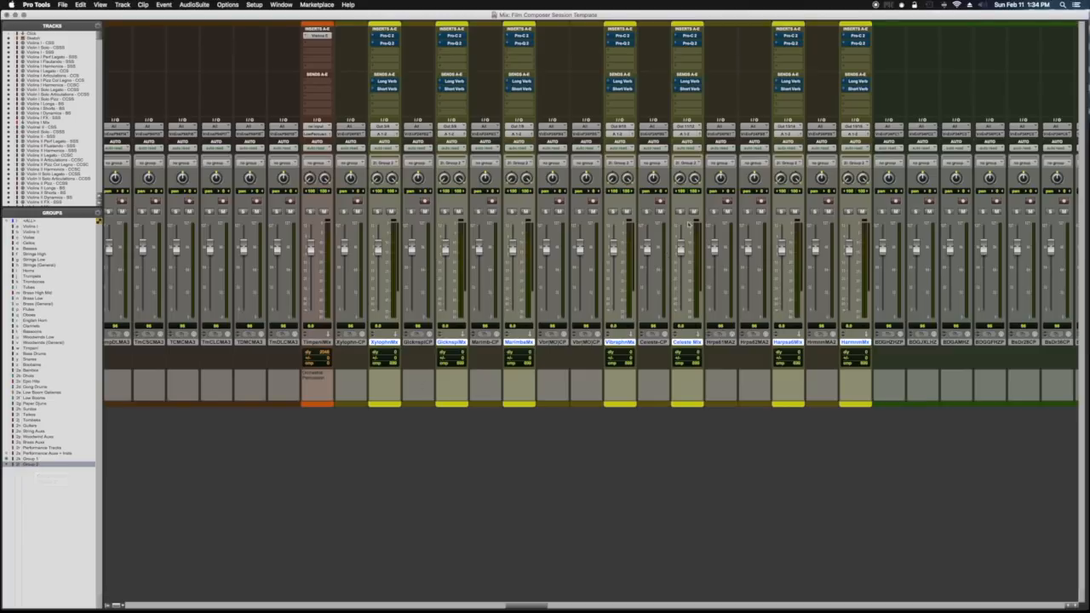
click(694, 212)
click(694, 212)
drag(682, 248, 681, 255)
drag(682, 255, 681, 257)
Enable both groups, toggle mute from the Celesta mix, lower its fader slightly, and lower and reset the Glockenspiel mix fader.
click(33, 459)
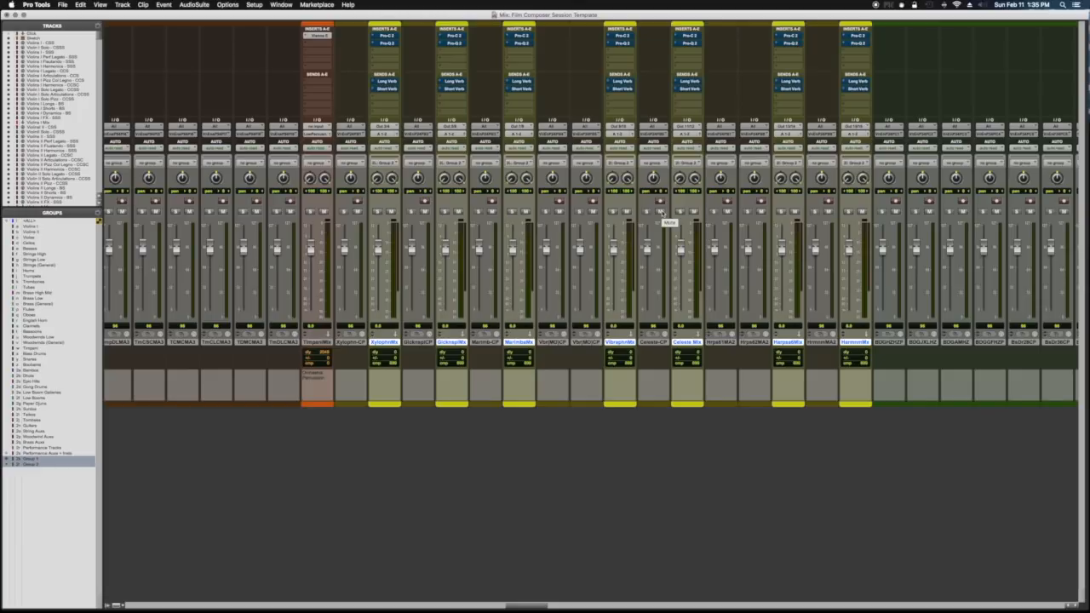
click(661, 211)
click(694, 212)
drag(680, 248, 680, 255)
drag(681, 257, 680, 252)
drag(444, 248, 444, 257)
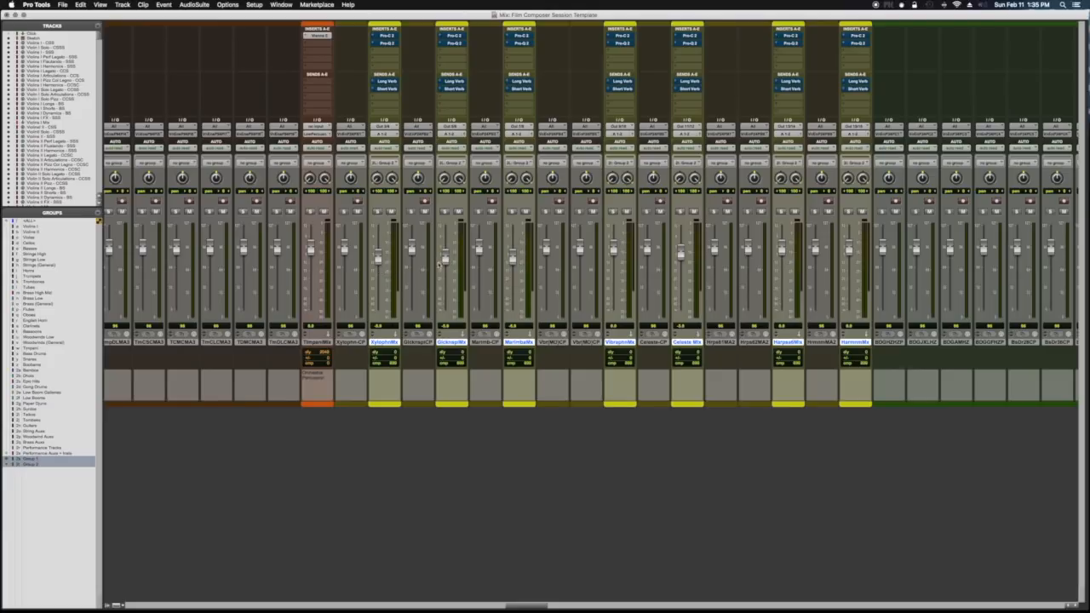
alt+click(444, 260)
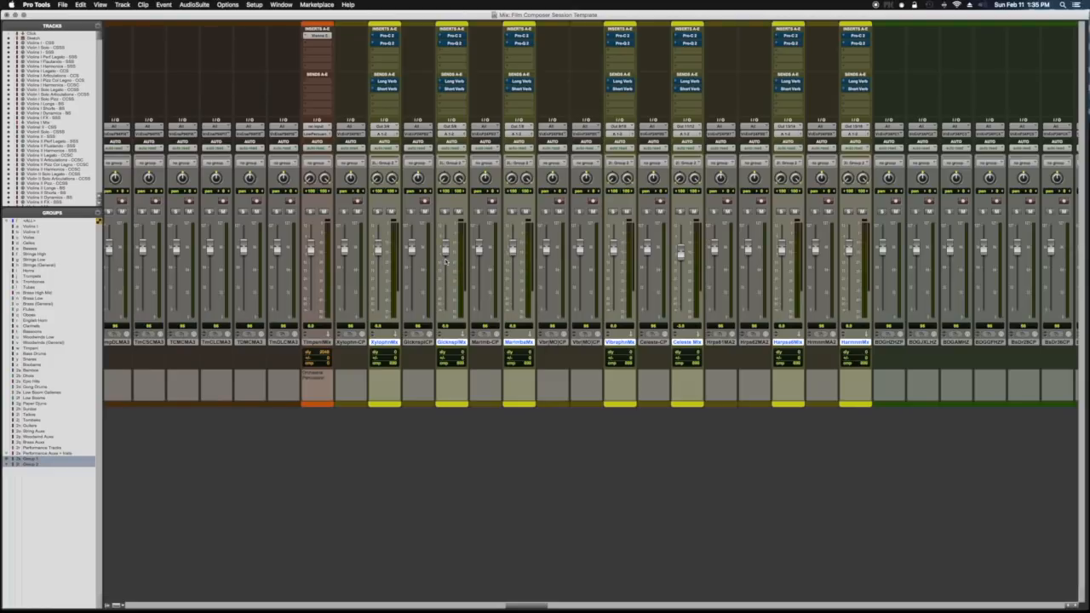
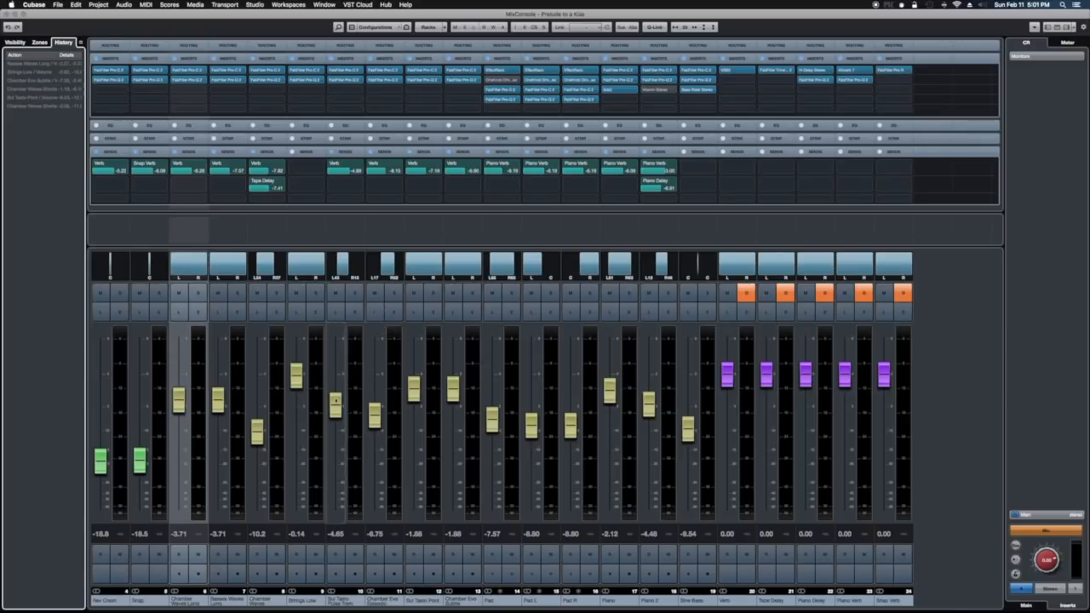
In the Cubase MixConsole, link channels 7 and 8 by volume and pan and lower the channel 7 fader to about -5.86.
click(242, 596)
shift+click(270, 596)
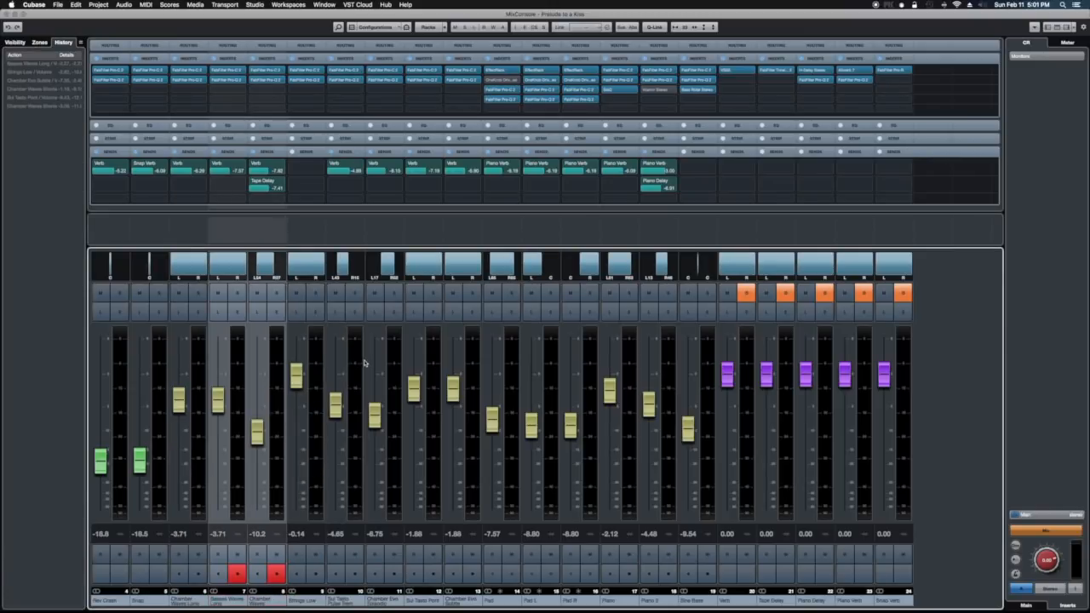
click(559, 27)
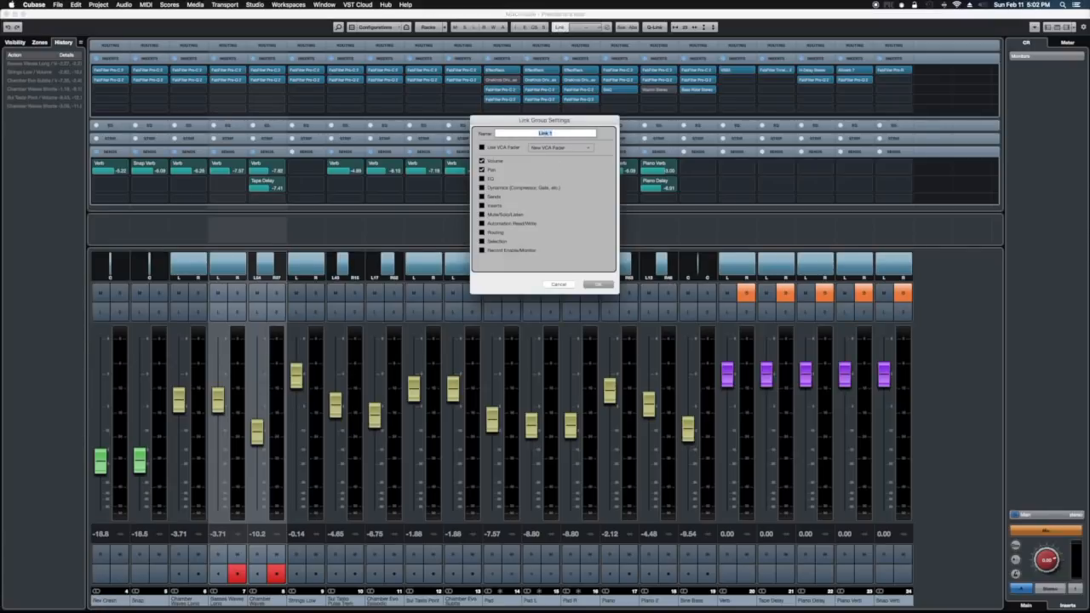
click(599, 284)
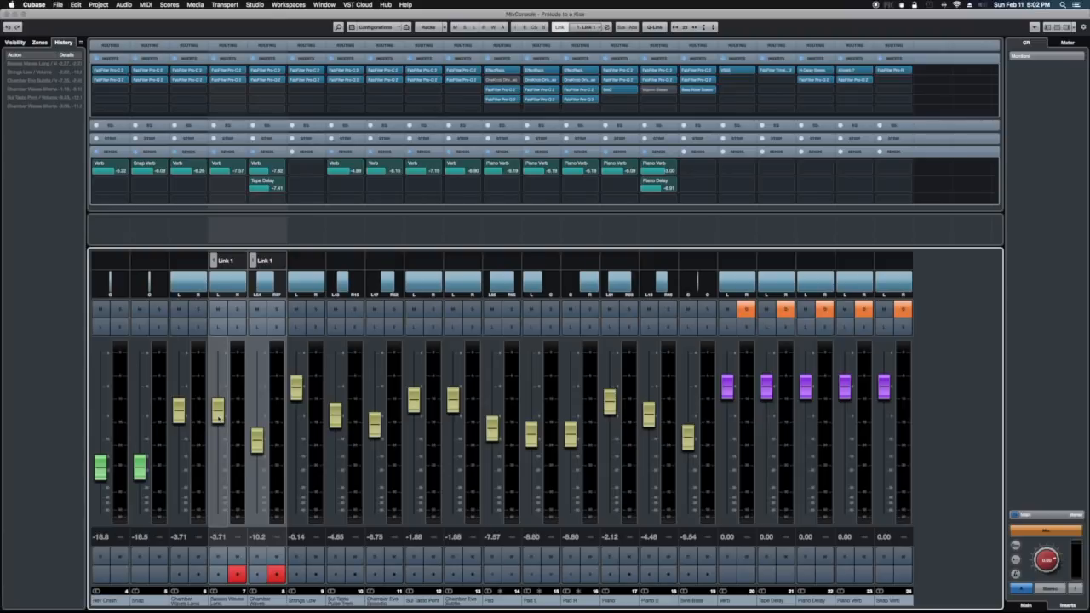
mouse_move(218, 414)
mouse_down()
mouse_move(219, 433)
mouse_move(219, 395)
mouse_move(219, 430)
mouse_move(219, 419)
mouse_up()
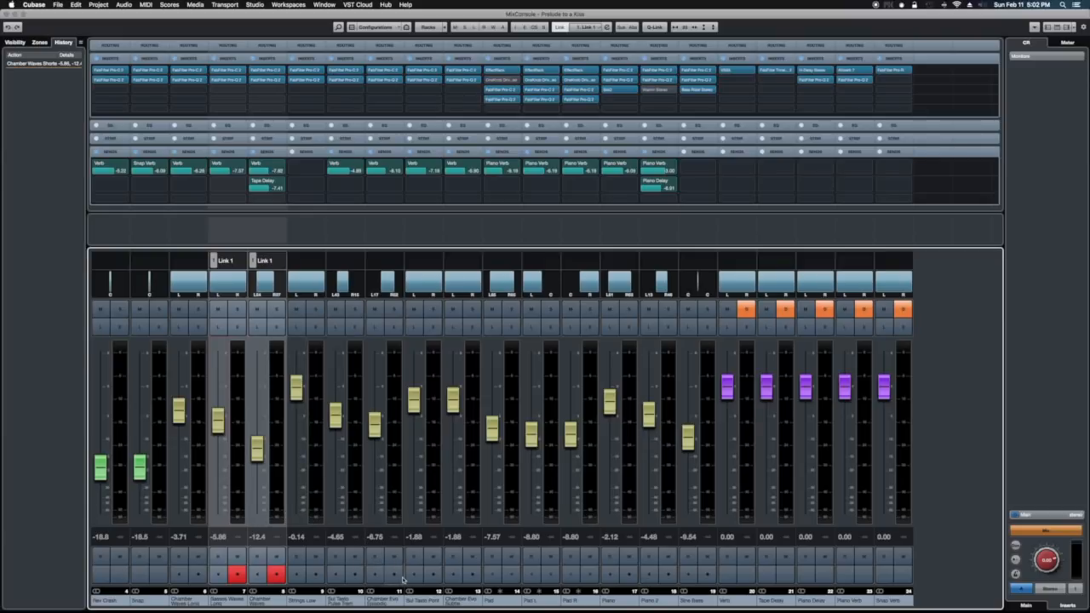
Link the Chamber Evo Subtle, Pad and Pad L channels by volume and pan and raise the Chamber Evo Subtle fader to -1.60.
click(463, 601)
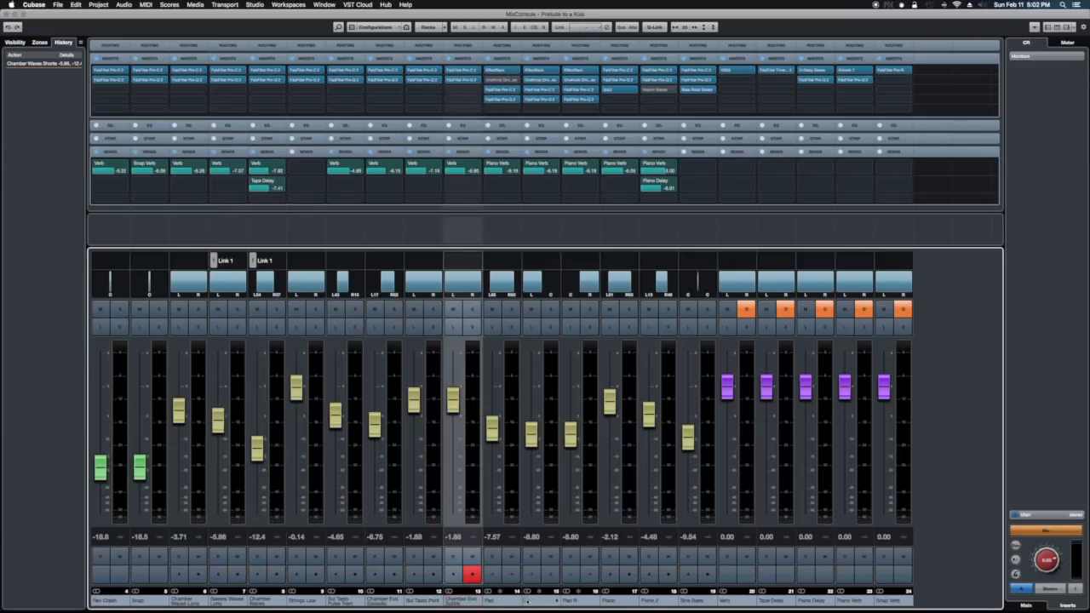
shift+click(528, 602)
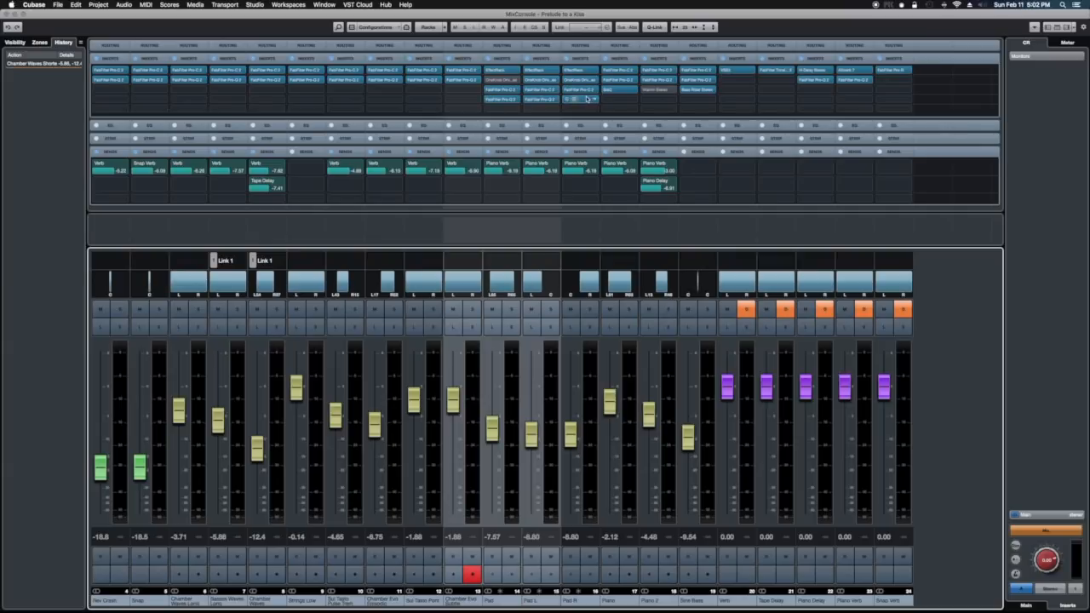
click(560, 27)
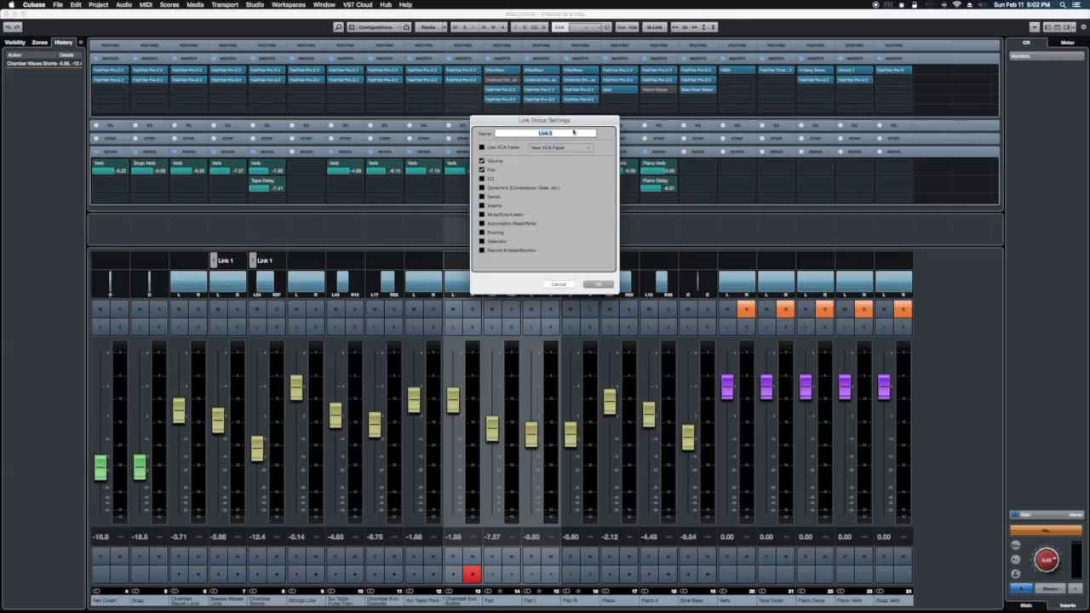
click(600, 284)
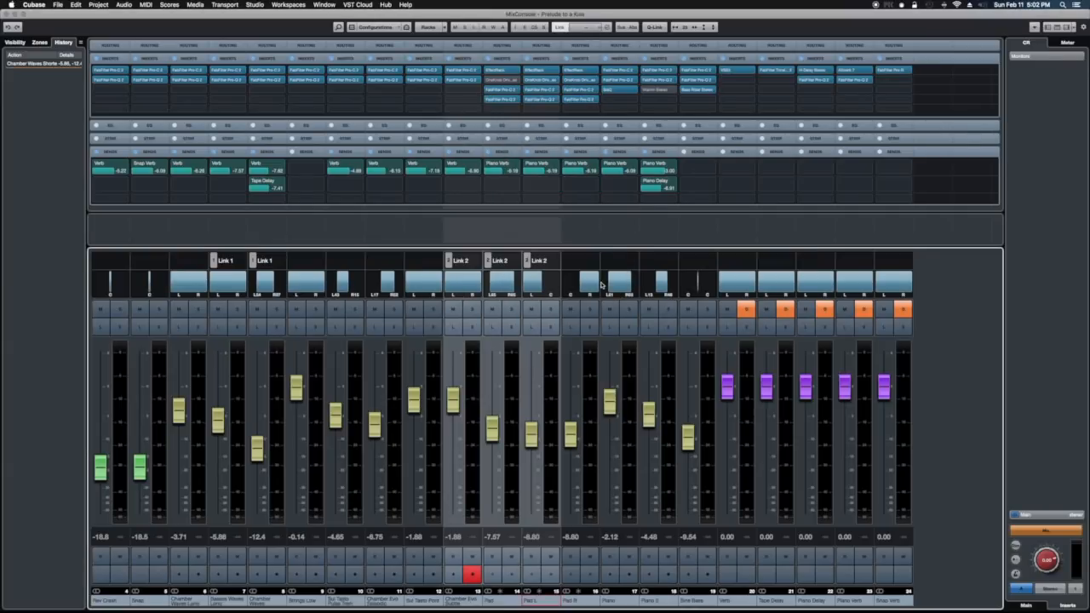
mouse_move(453, 400)
mouse_down()
mouse_move(454, 415)
mouse_move(454, 398)
mouse_up()
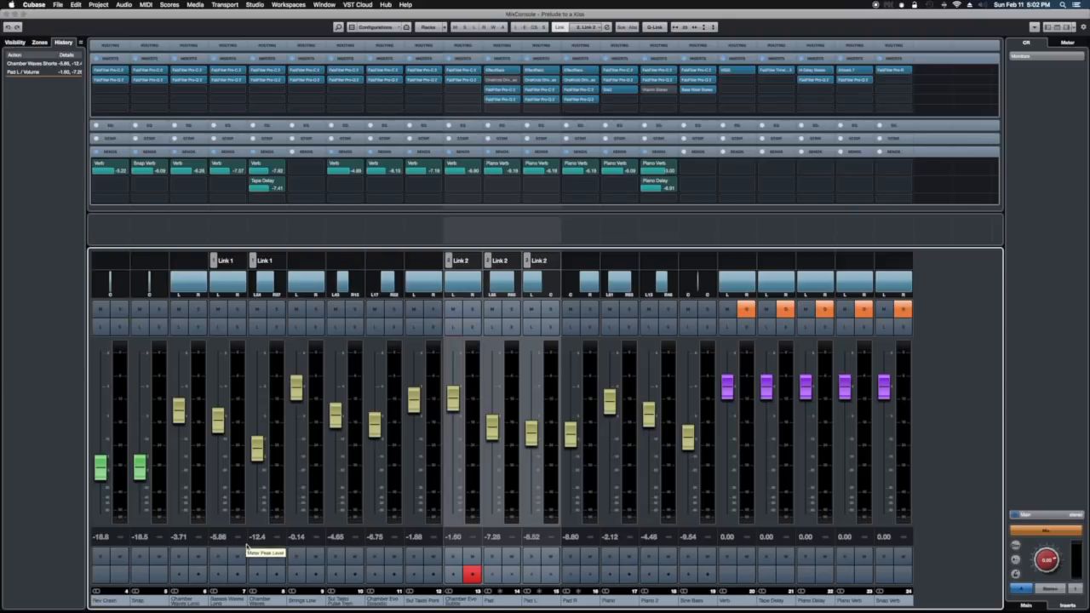
Select channels 7 through 10, remove the existing link and relink all four as one group.
click(227, 600)
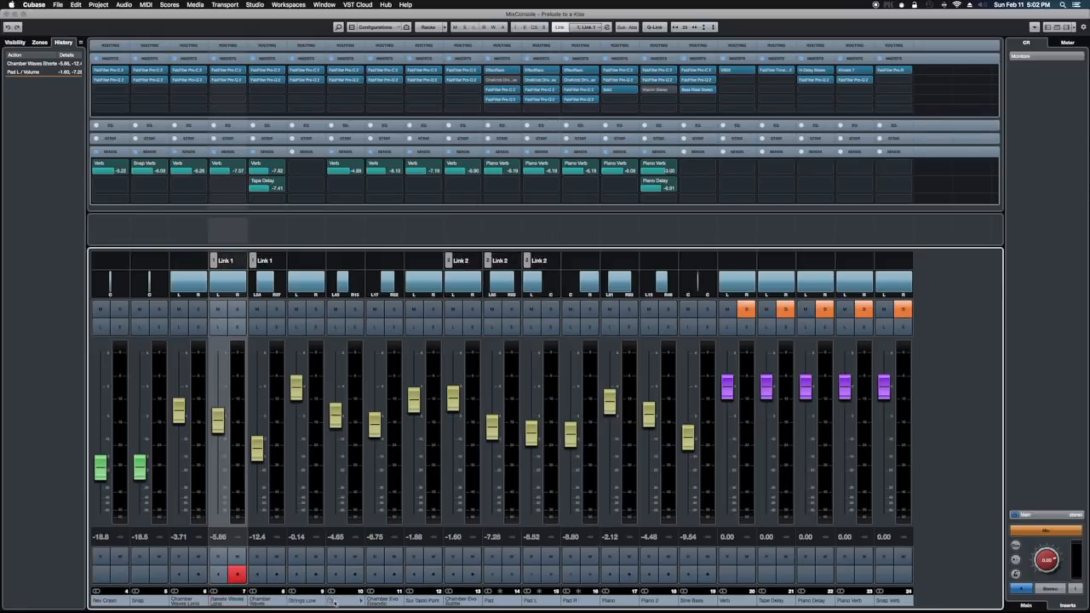
shift+click(340, 601)
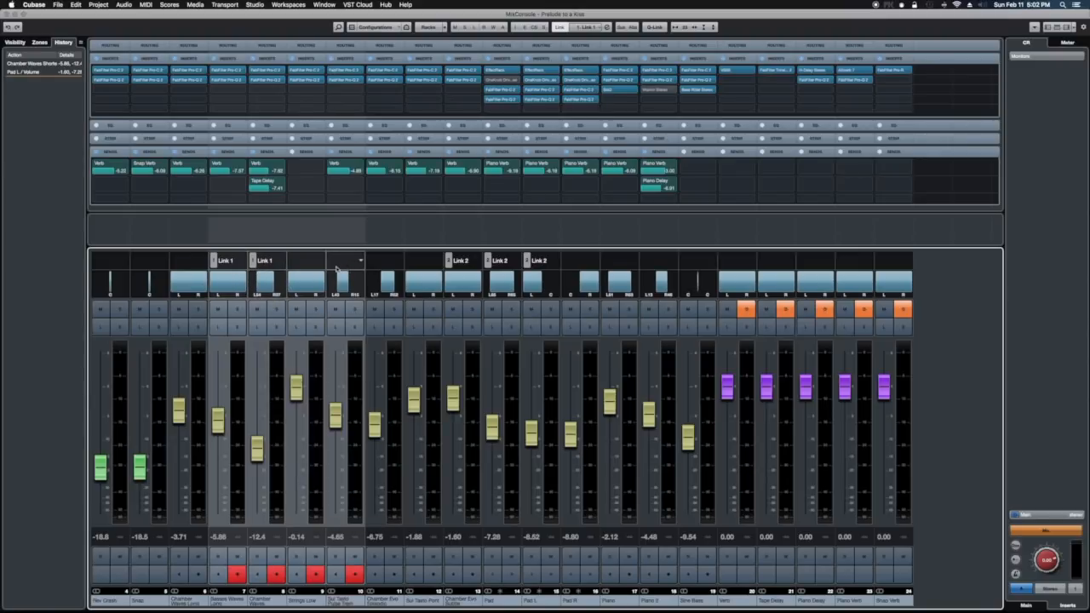
click(560, 27)
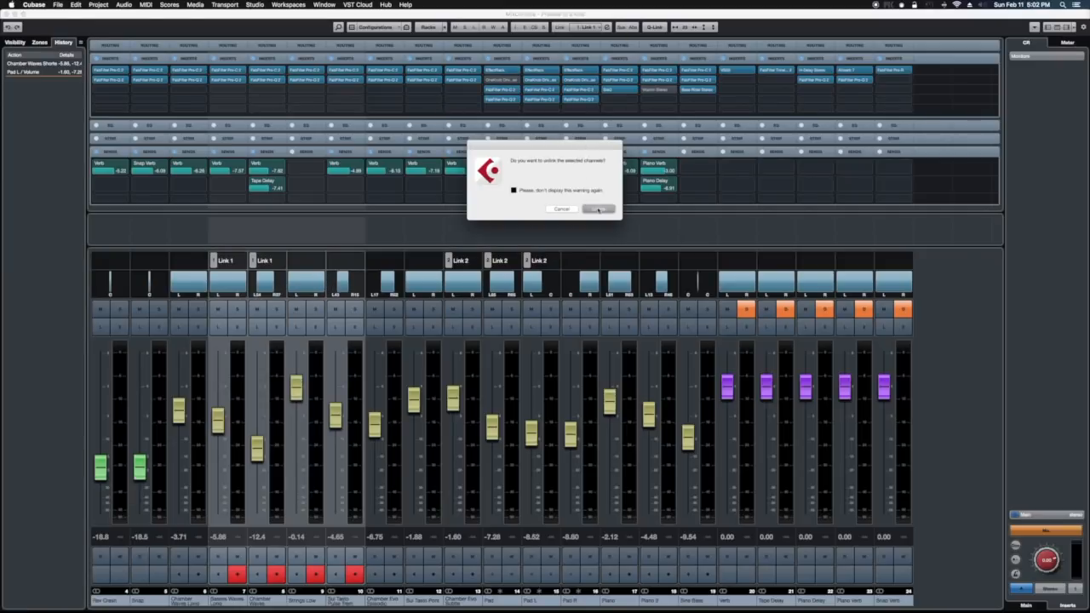
click(599, 209)
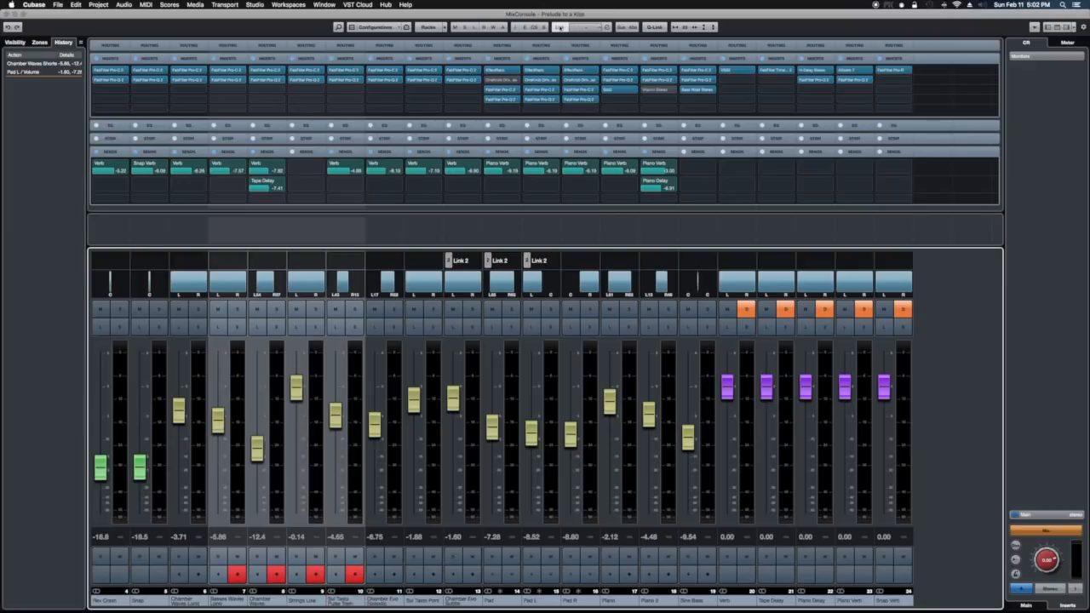
click(559, 28)
click(599, 284)
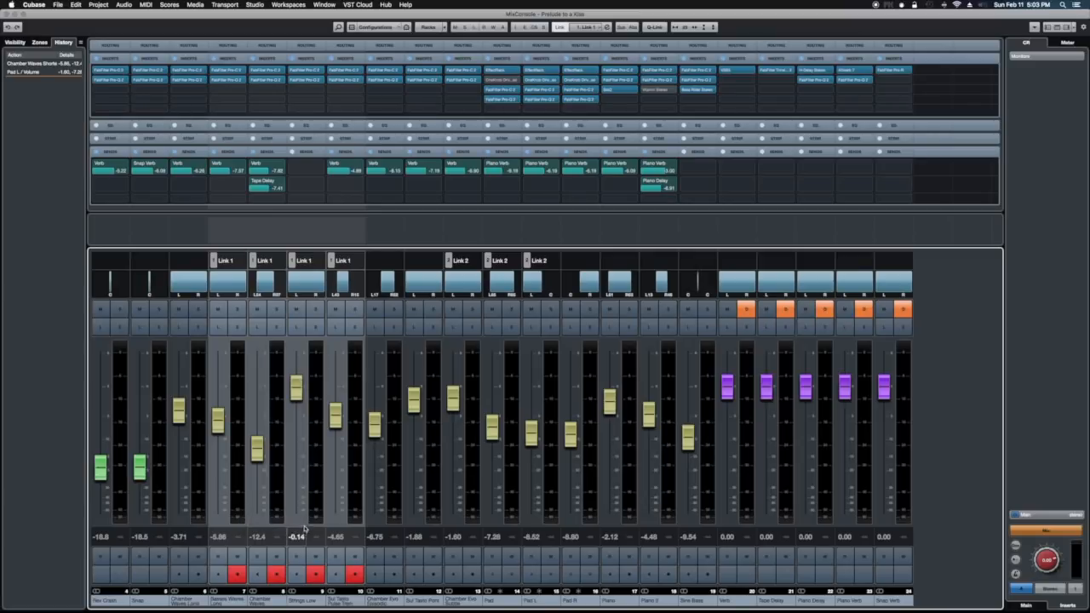
Select Chamber Evo Episodic and Sul Tasto Pont, activate Q-Link, lower the Sul Tasto Pont fader to -3.47 and raise it slightly again.
click(385, 602)
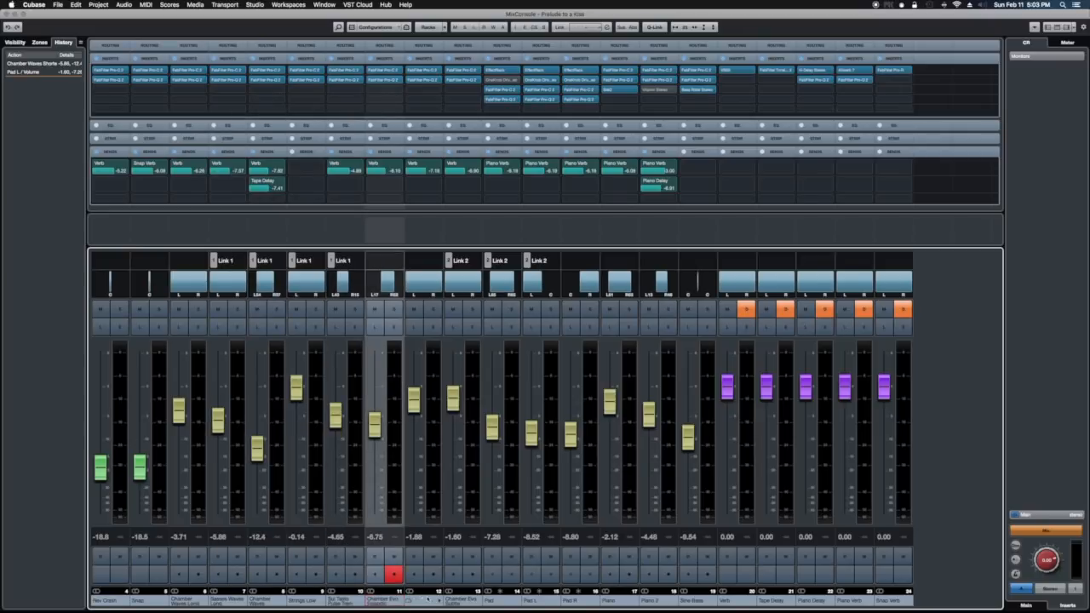
shift+click(426, 601)
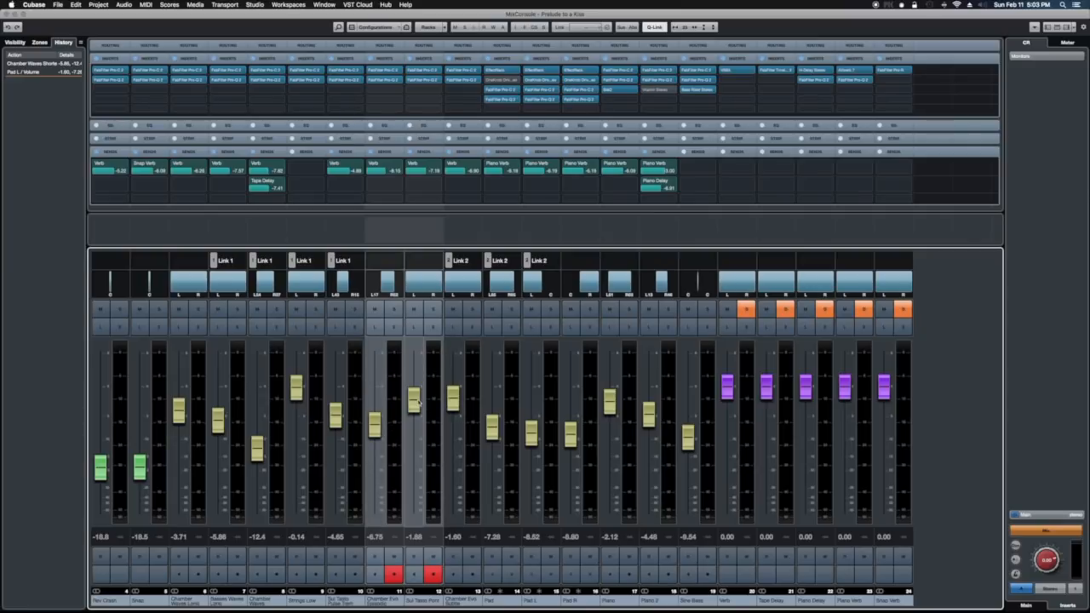
mouse_move(411, 406)
mouse_down()
mouse_move(409, 426)
mouse_move(412, 399)
mouse_move(410, 412)
mouse_up()
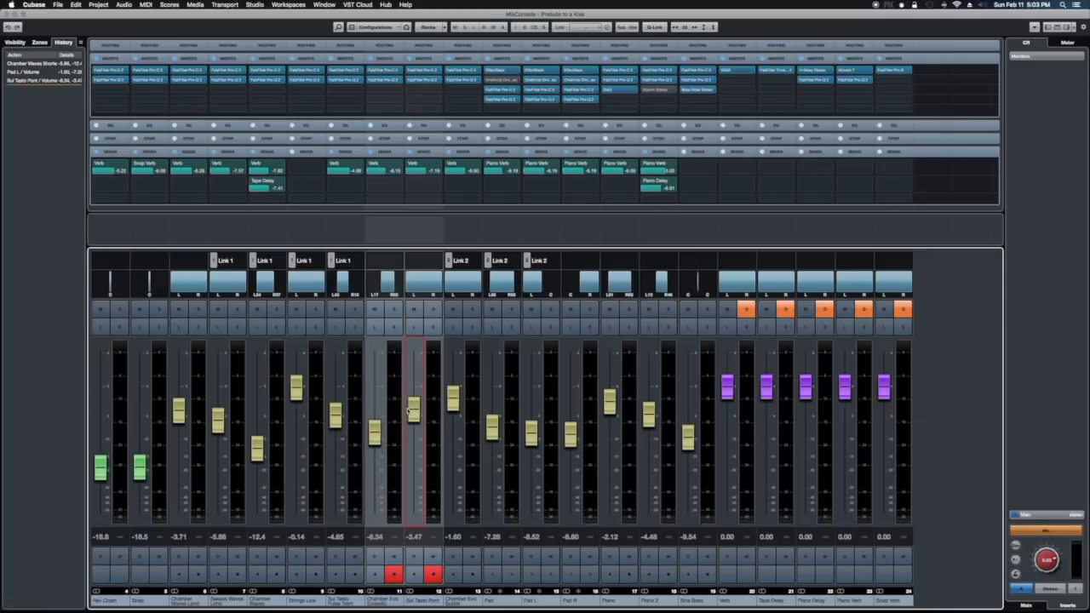
mouse_move(413, 410)
mouse_down()
mouse_move(414, 424)
mouse_move(414, 406)
mouse_up()
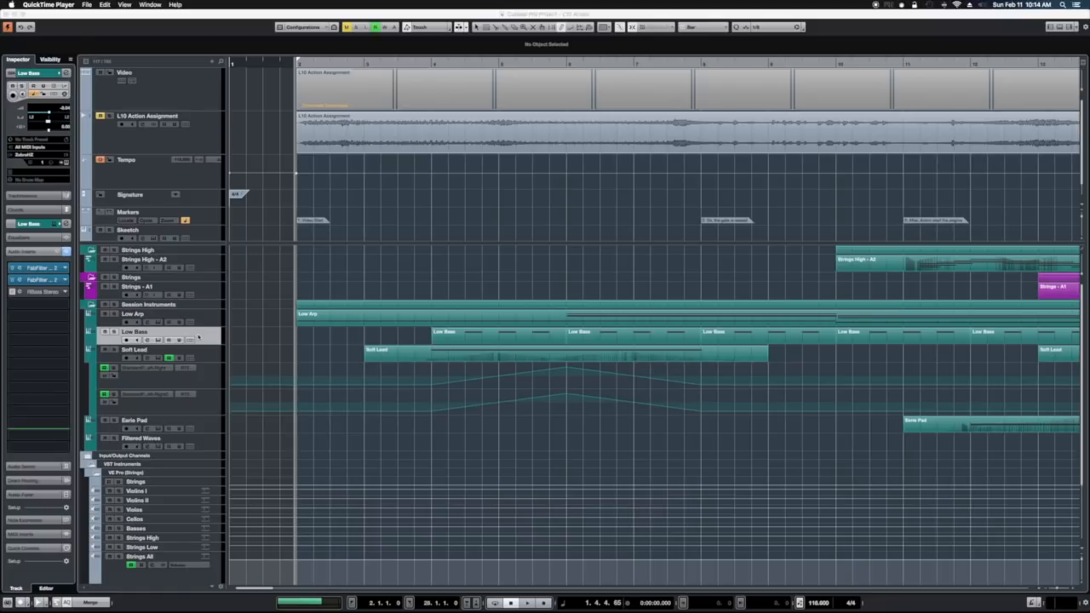
View the Freeze Instrument options for Low Bass and again with Low Arp added to the selection, cancelling both times.
click(65, 95)
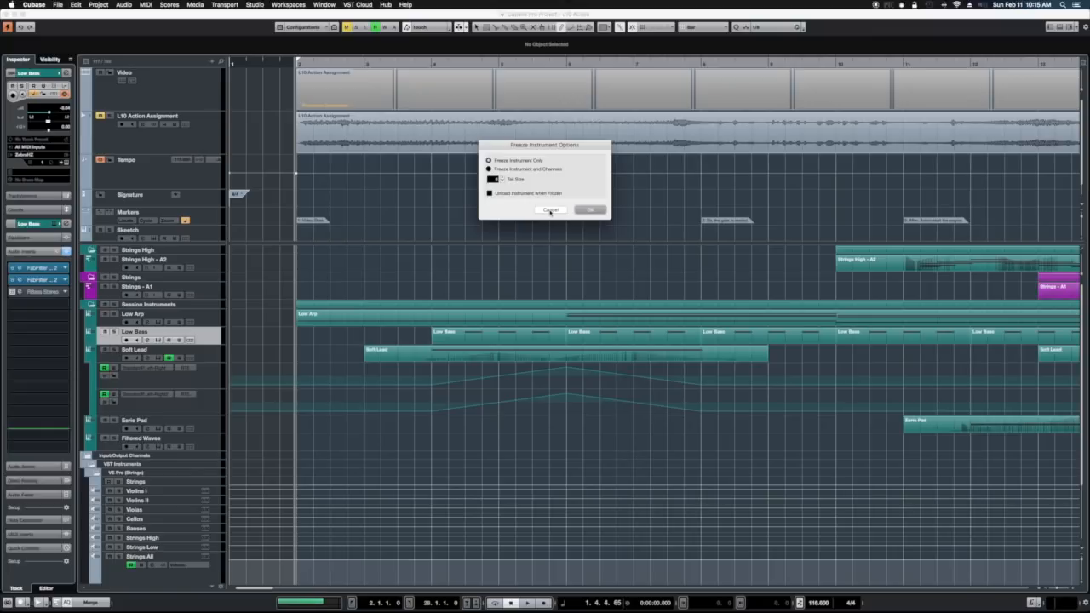
click(550, 210)
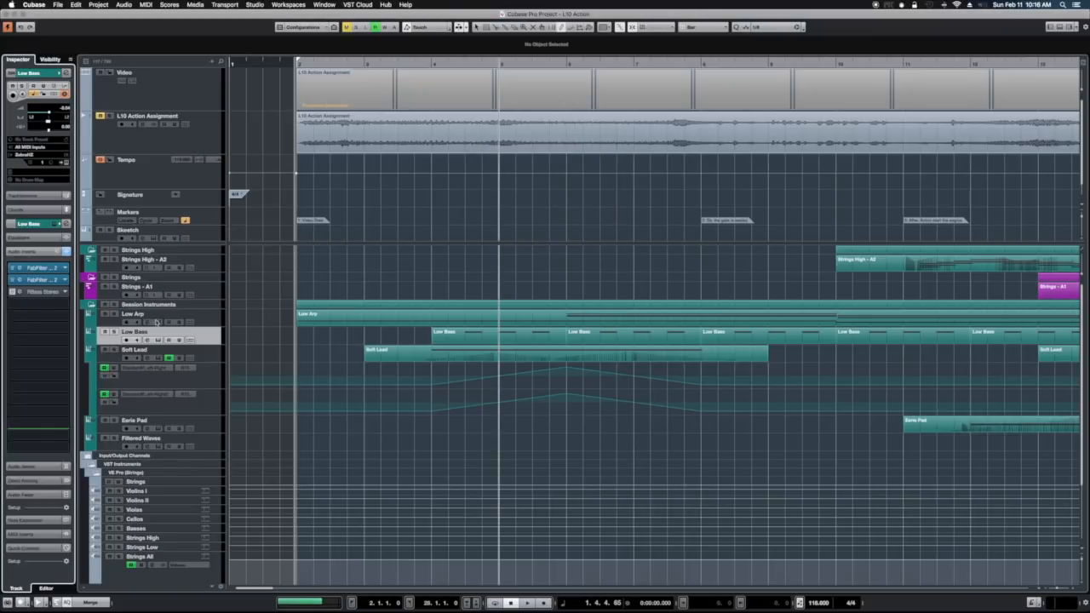
click(205, 318)
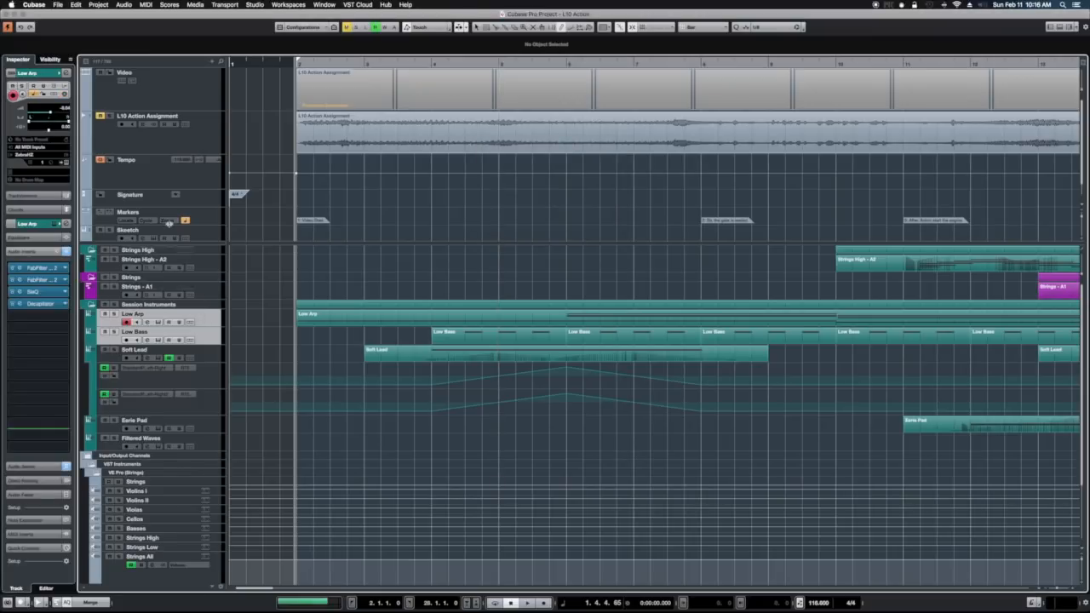
click(63, 95)
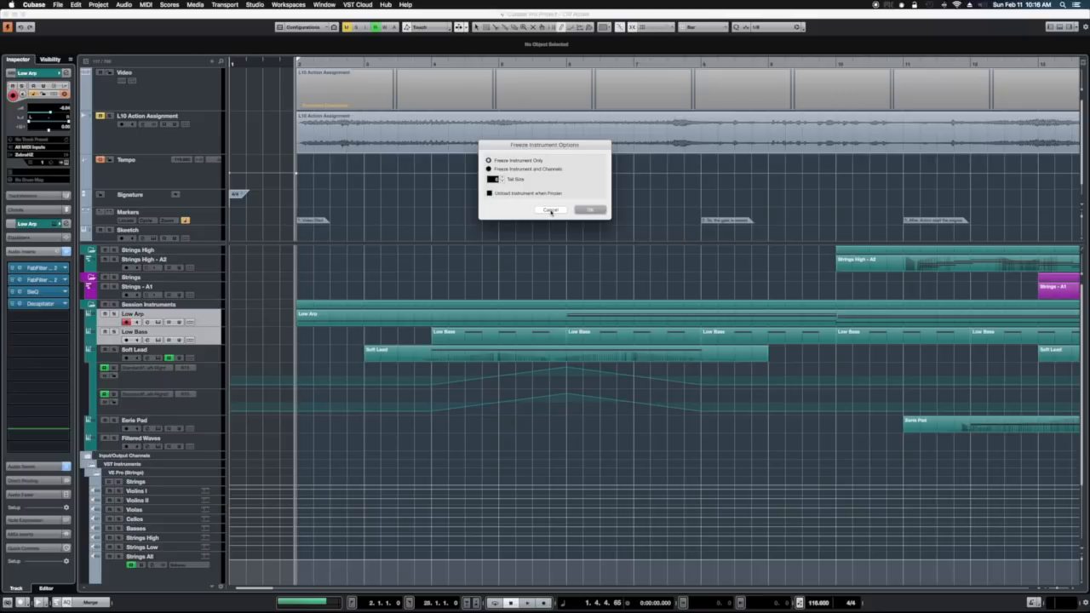
click(551, 210)
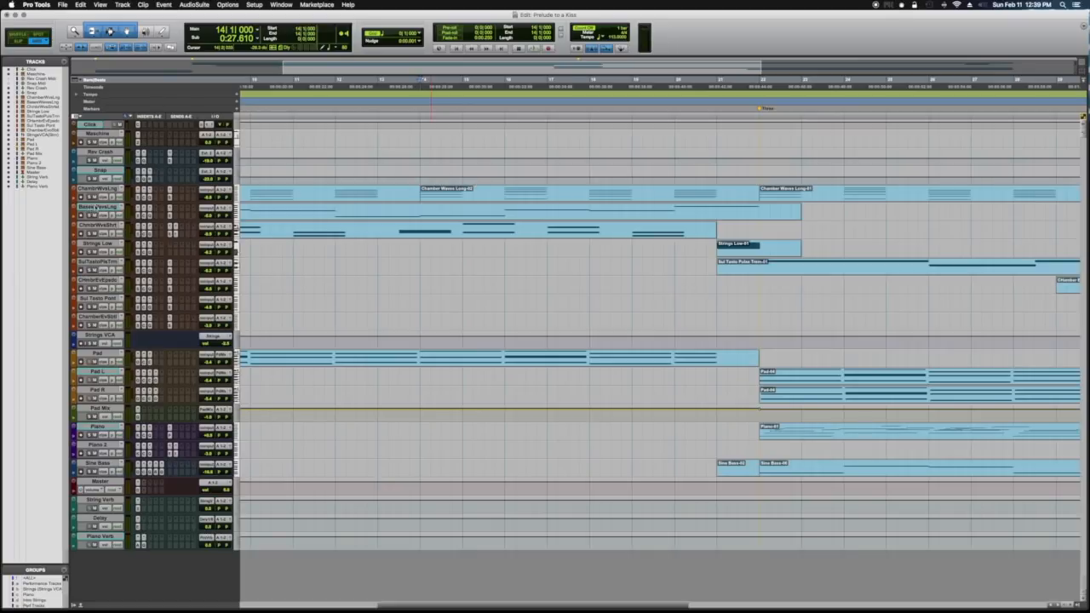
In Pro Tools, examine the track freeze command and the Freeze Up to This Insert option for the Basses Waves Long track.
click(99, 207)
right_click(100, 208)
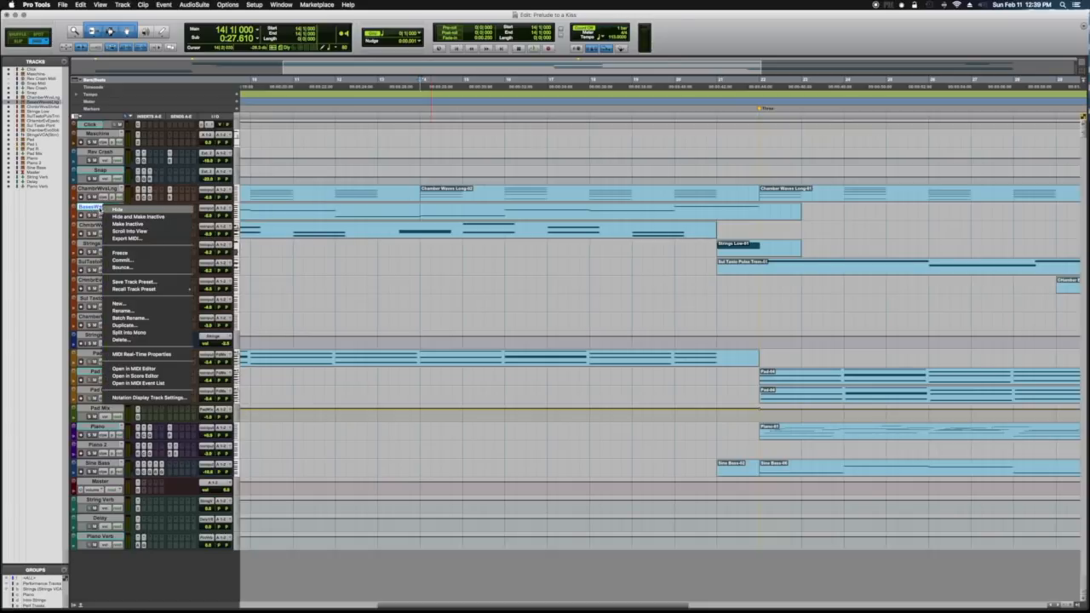
click(139, 253)
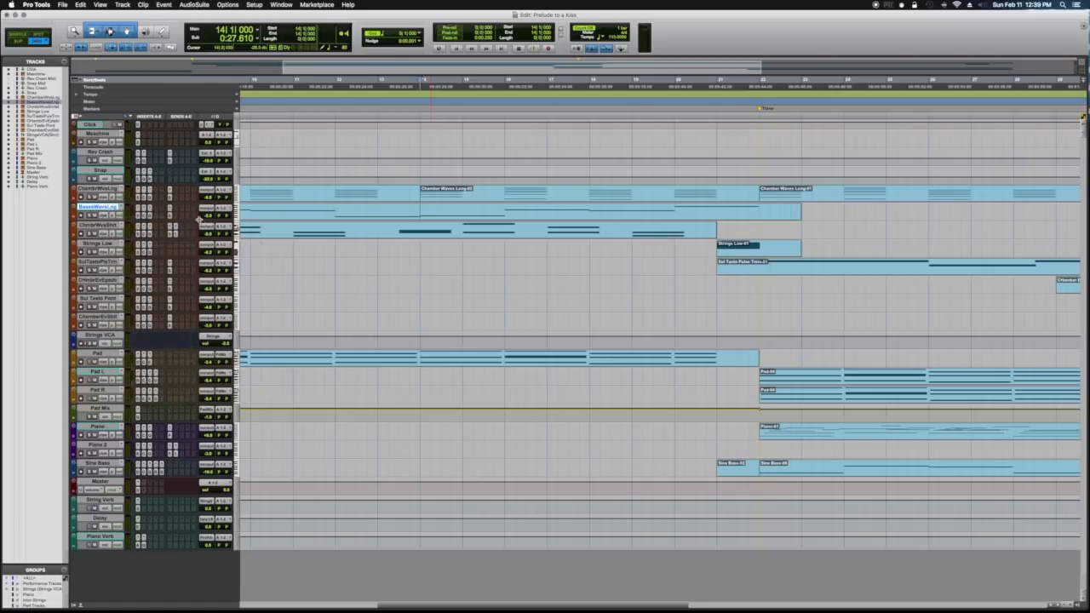
click(149, 214)
right_click(149, 216)
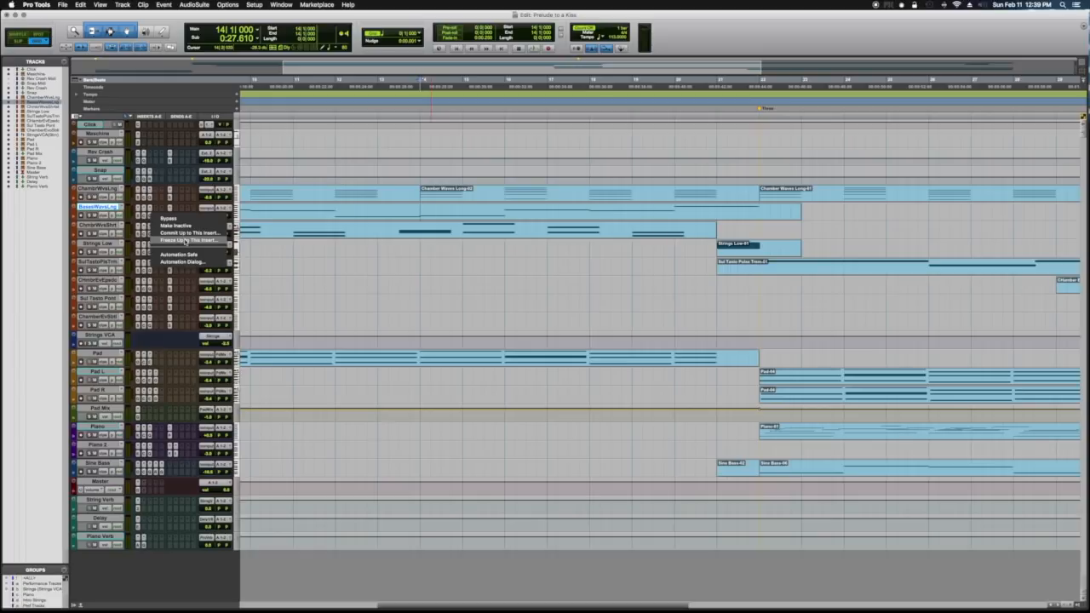
click(101, 208)
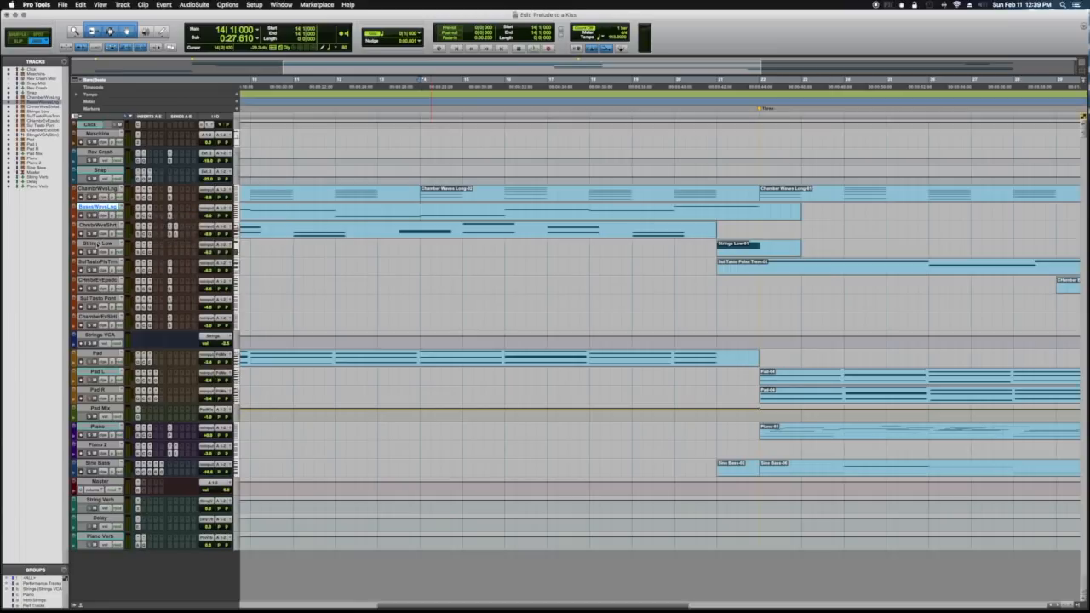
Select the tracks from Basses Waves Long through Strings Low and freeze all three up to the second insert.
shift+click(99, 245)
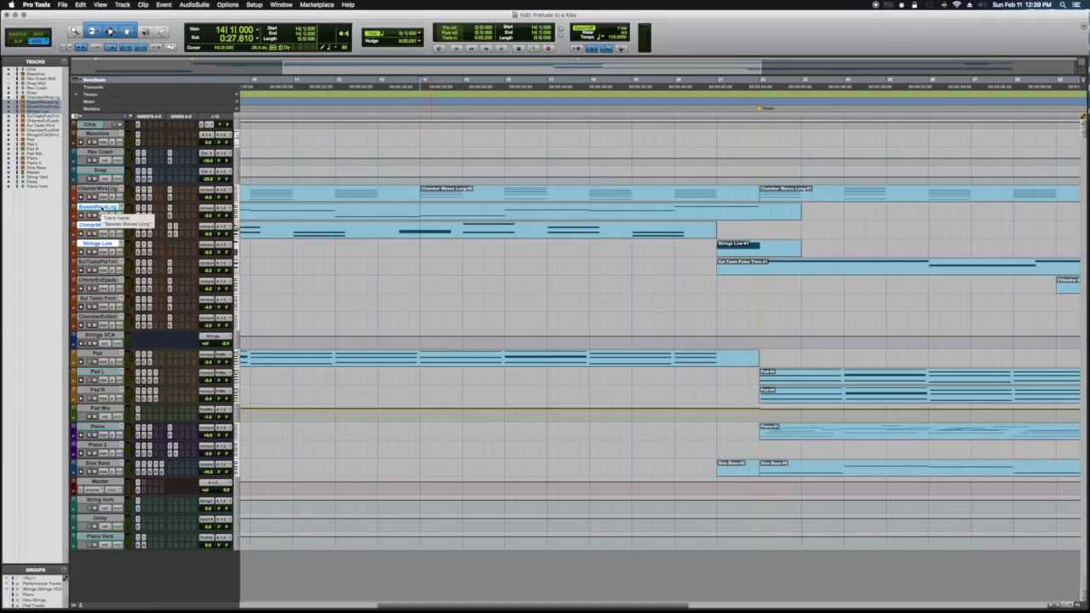
right_click(96, 208)
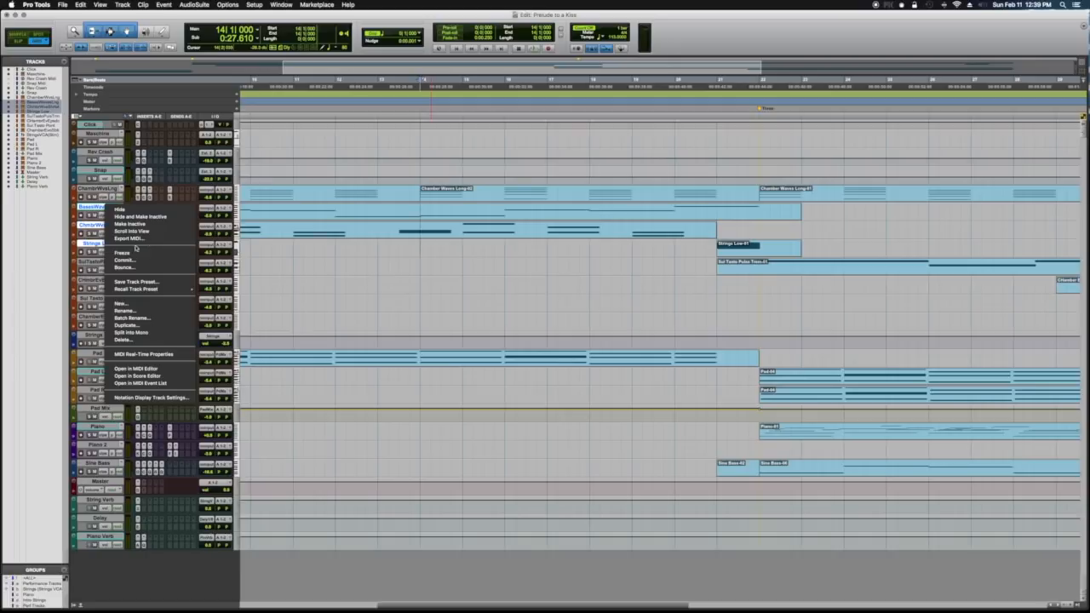
click(273, 284)
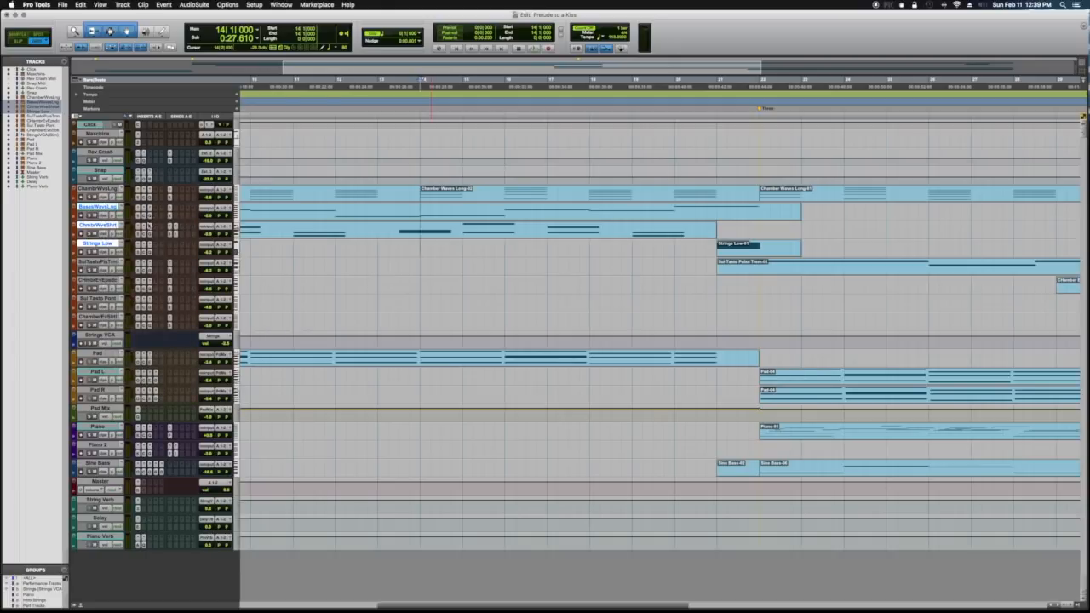
right_click(146, 235)
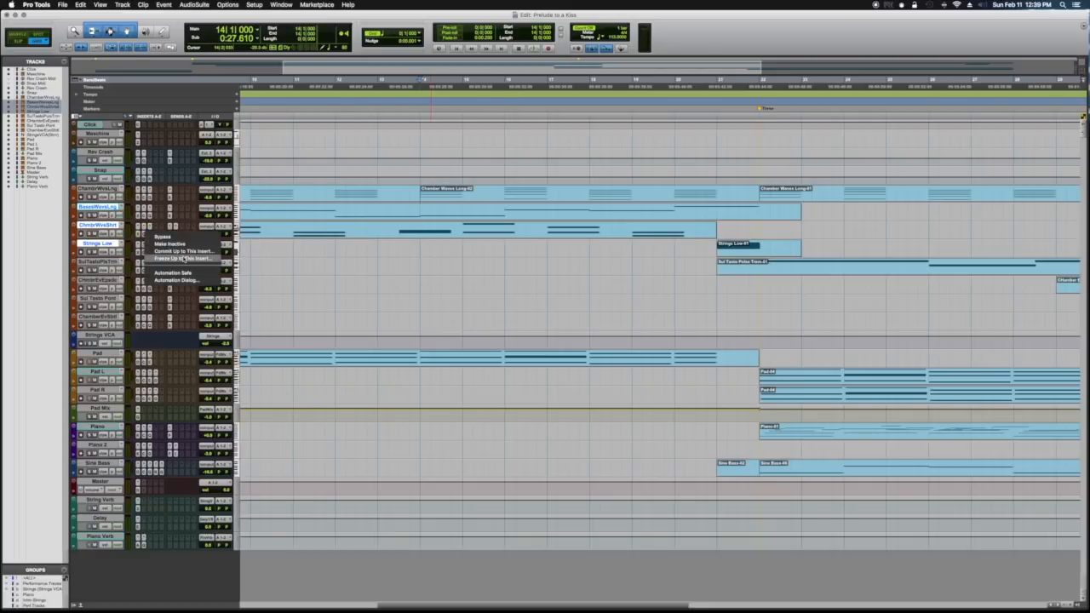
click(183, 258)
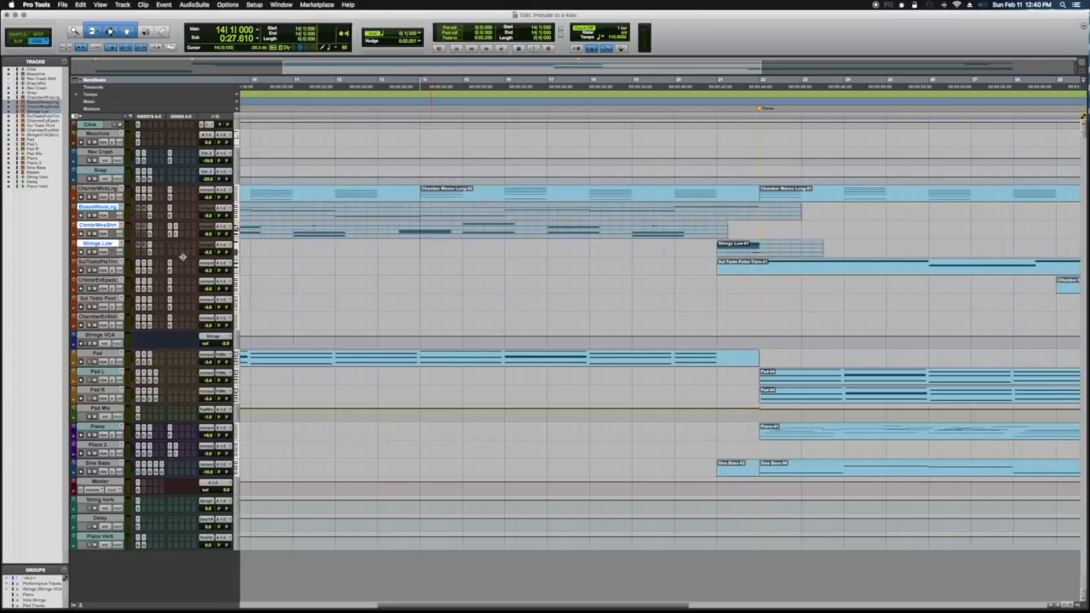
Open the unfrozen FabFilter Pro-Q 2 insert on Basses Waves Long to view its EQ curve, and close it.
click(150, 216)
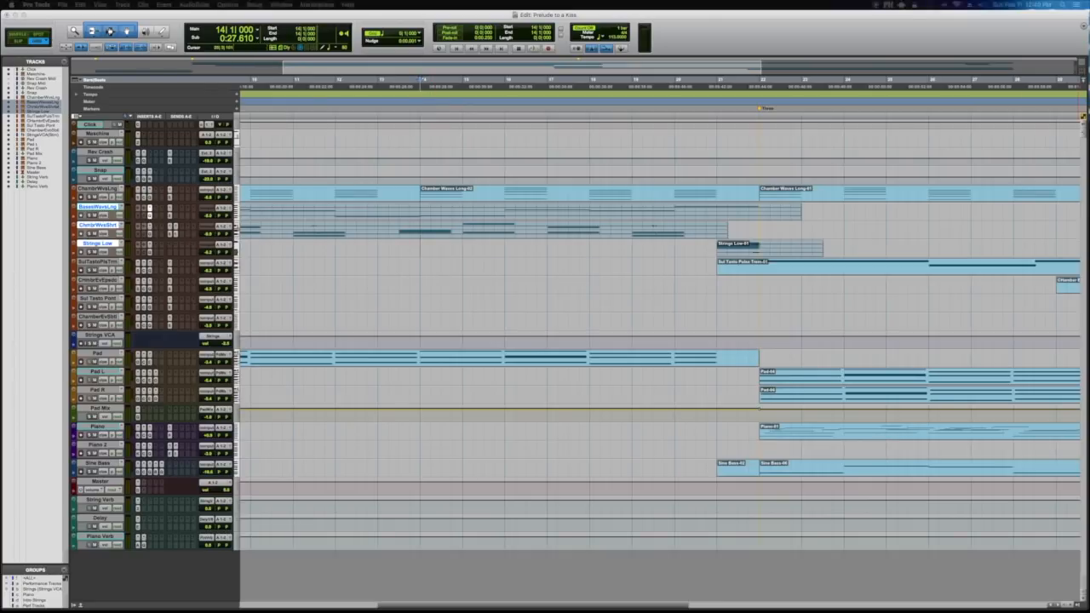
drag(423, 129, 406, 127)
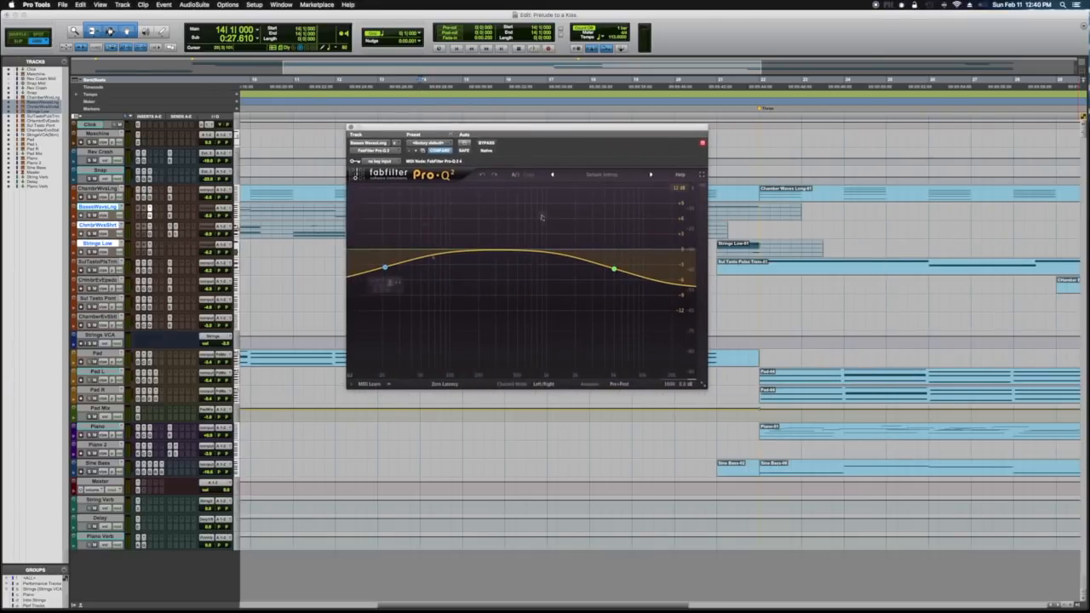
click(350, 127)
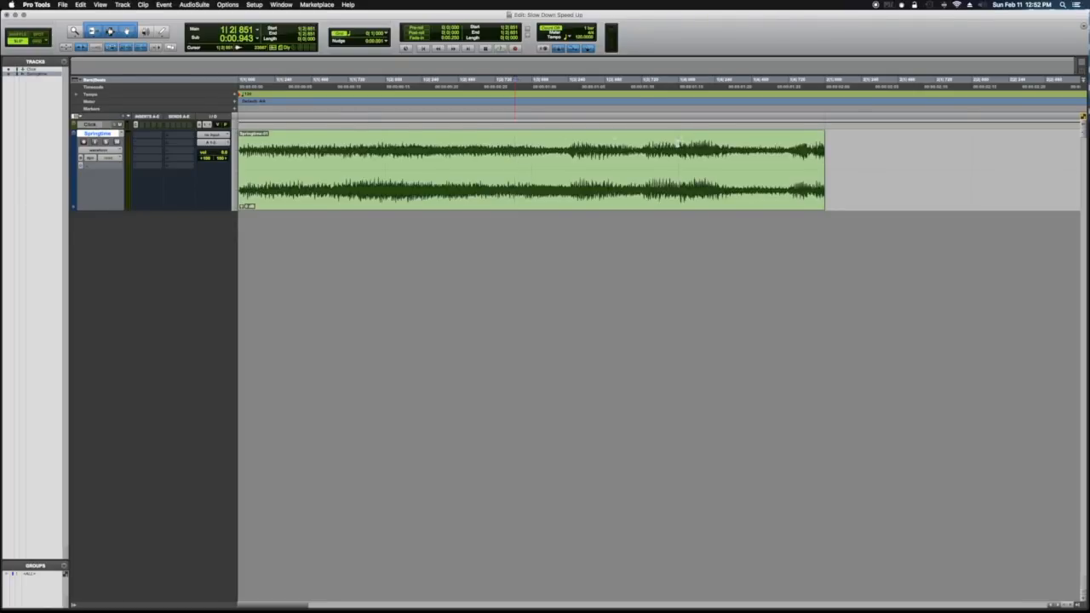
Select the final quarter of the Springtime clip and render Vari-Fi on it with Slow Down, Fit To and fades on.
drag(679, 145, 827, 152)
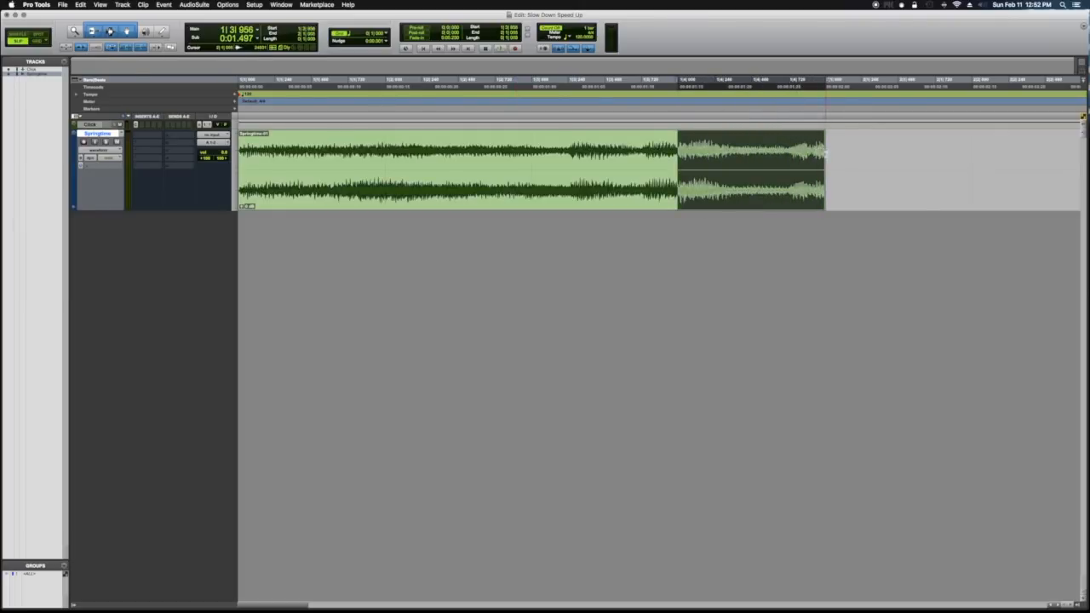
click(194, 5)
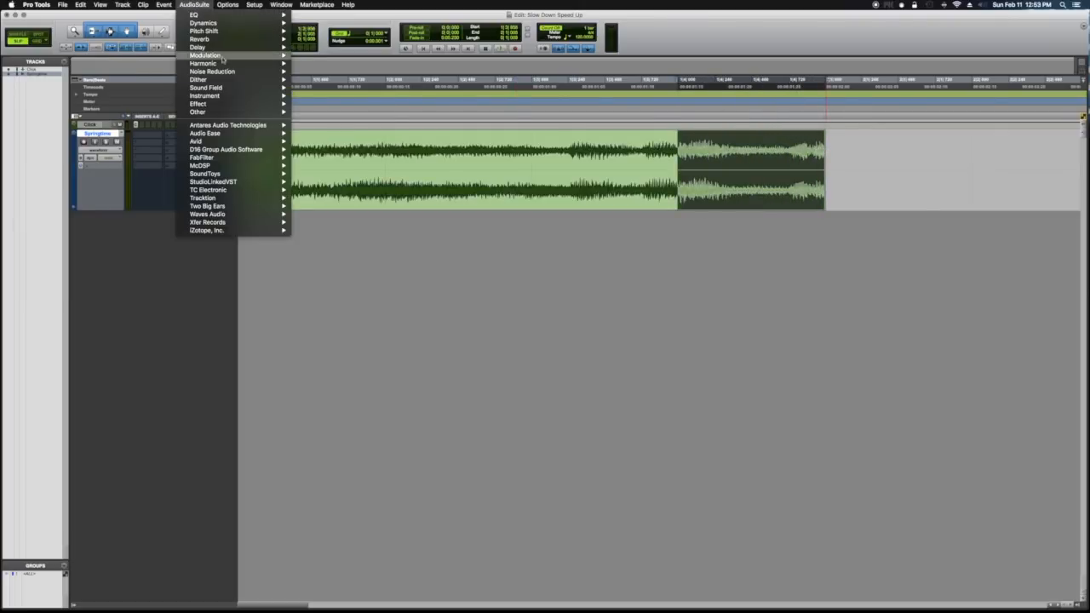
mouse_move(236, 33)
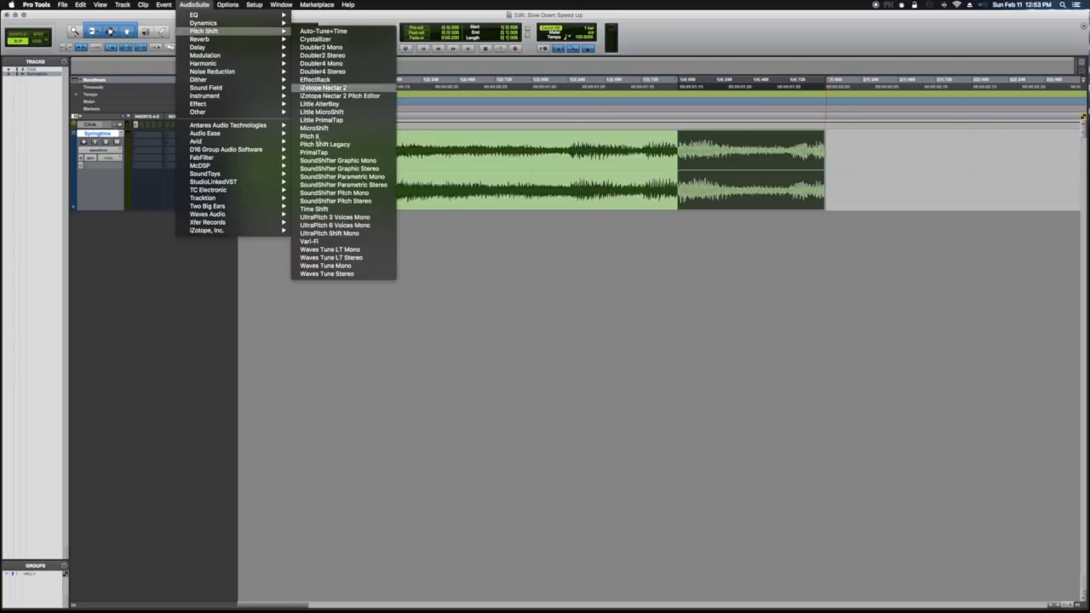
click(307, 242)
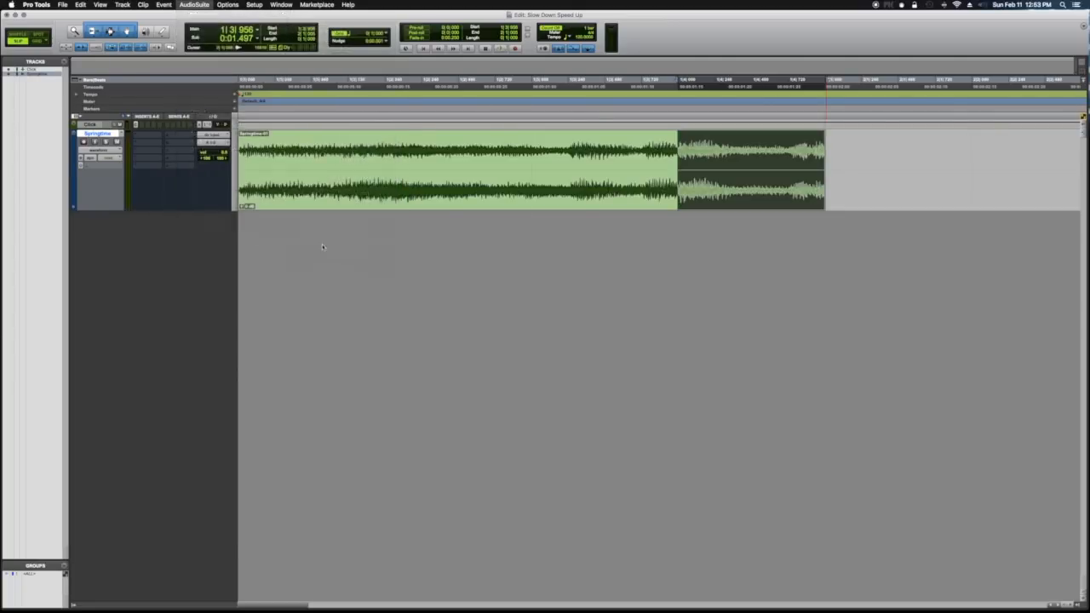
drag(109, 42, 248, 234)
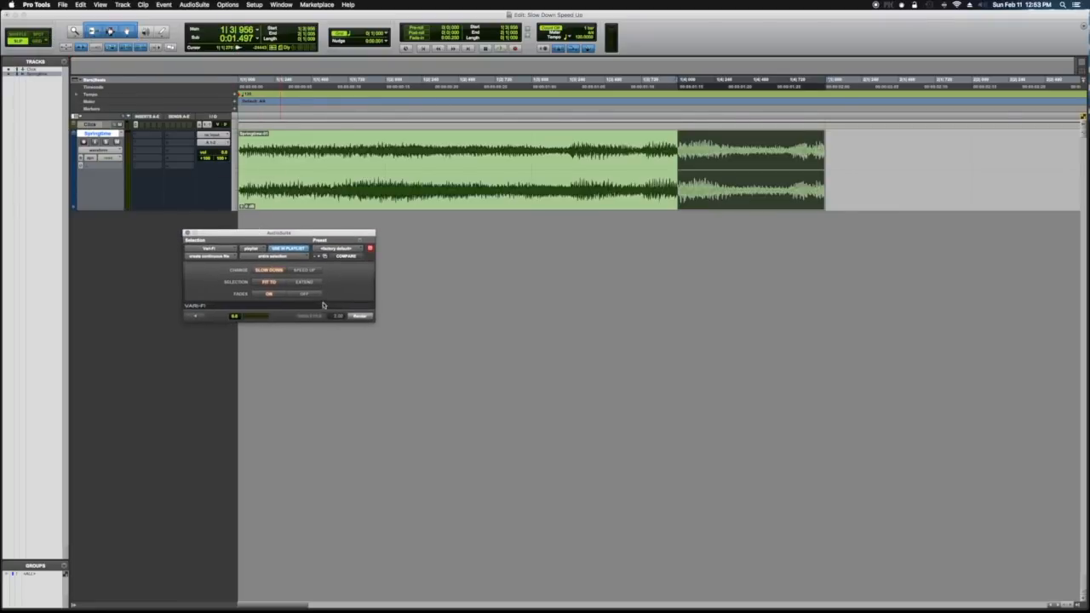
click(361, 316)
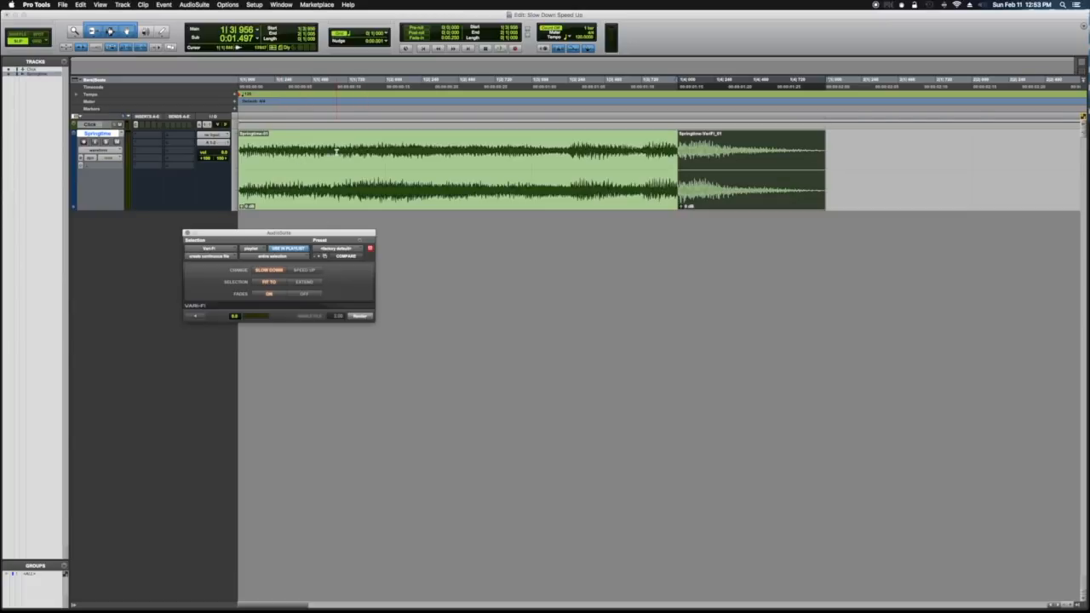
Select the opening portion of the Springtime clip and render Vari-Fi on it with Speed Up.
drag(358, 149, 159, 145)
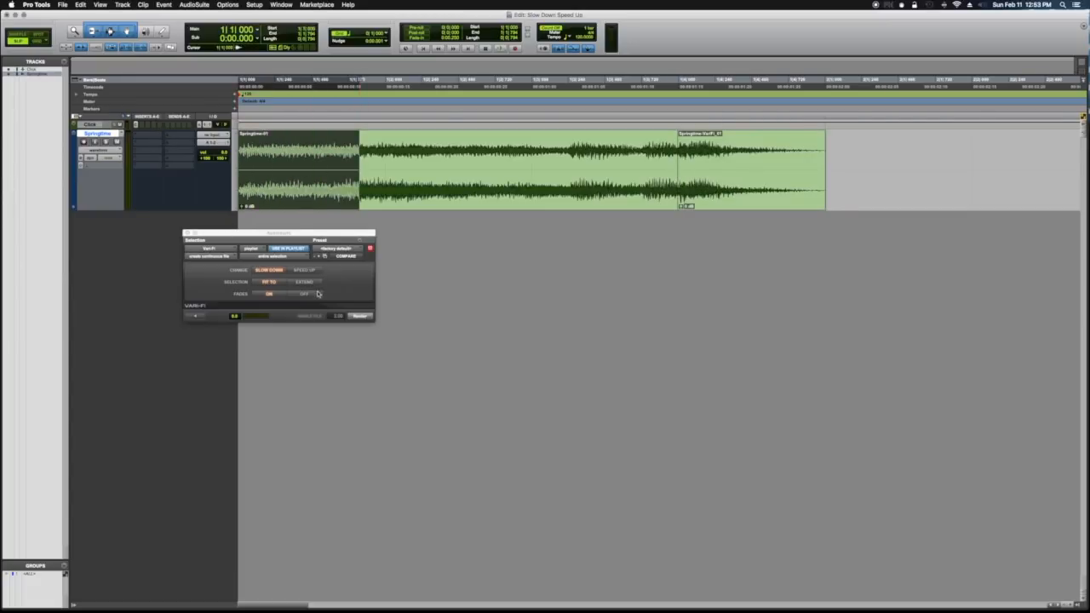
click(304, 270)
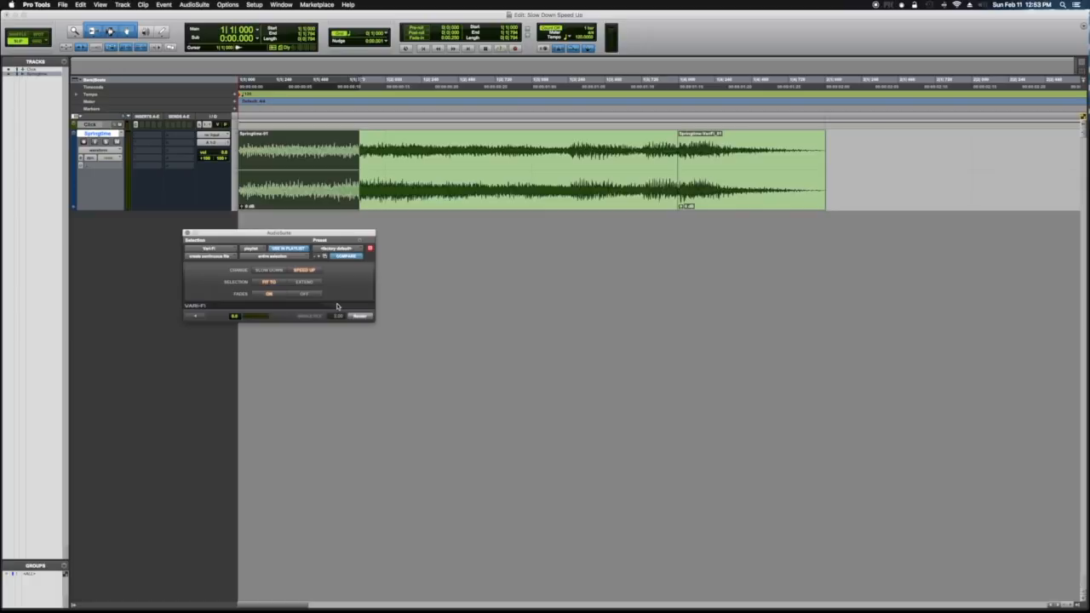
click(362, 317)
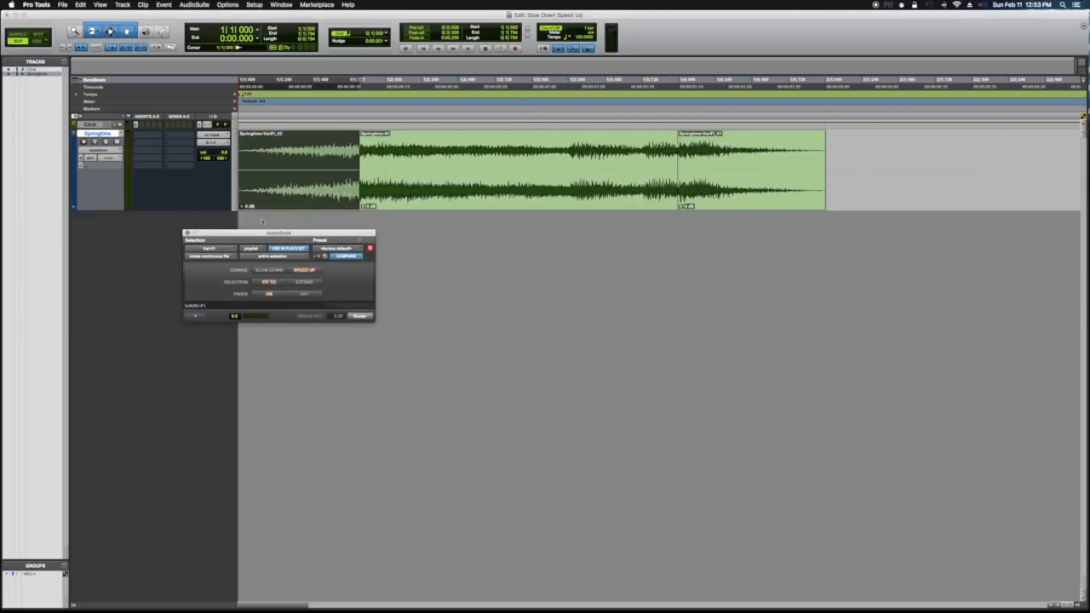
click(376, 151)
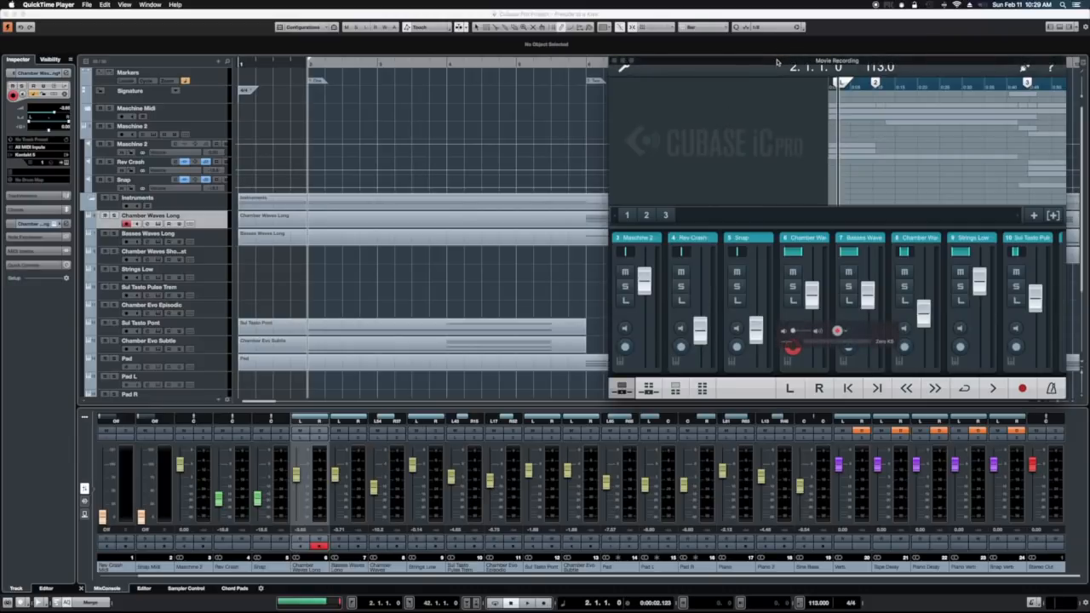
Switch to QuickTime Player and reposition the Movie Recording window showing Cubase iC Pro over the Cubase arrangement, above the MixConsole.
drag(778, 58, 555, 206)
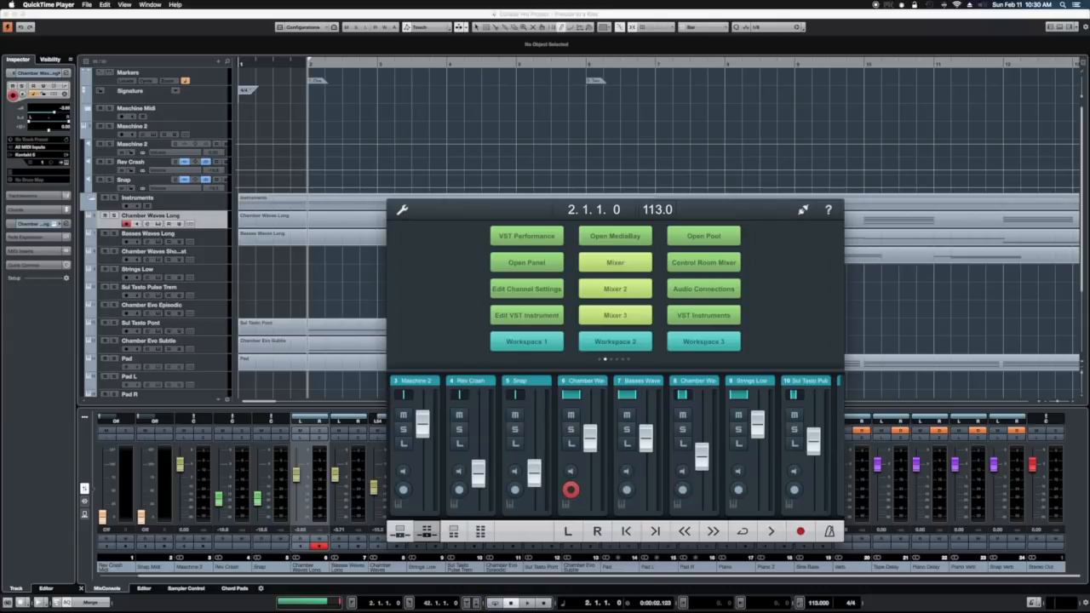
mouse_move(576, 224)
drag(525, 203, 641, 96)
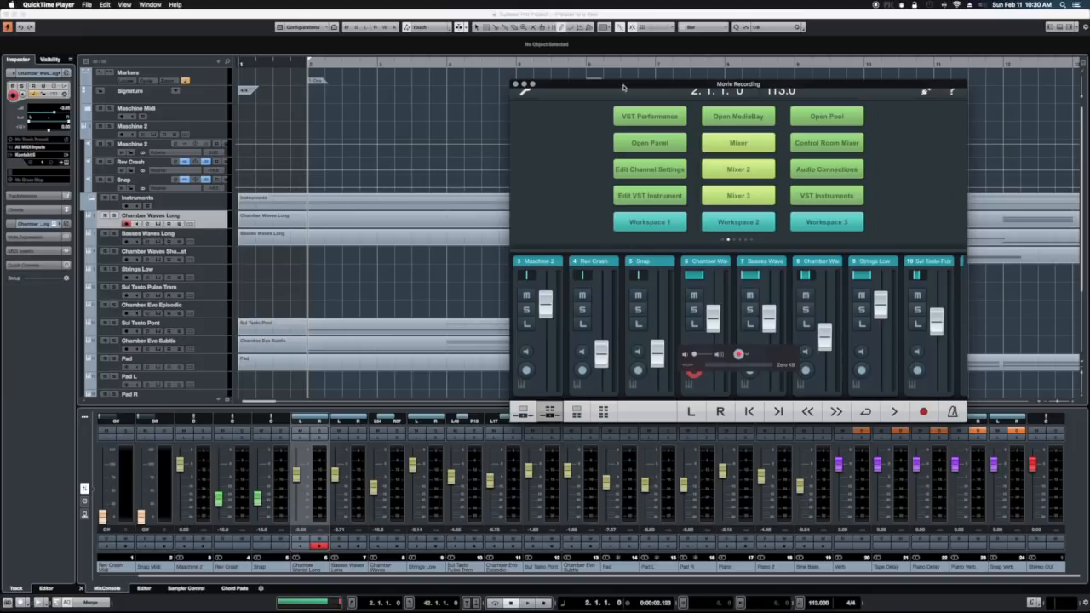